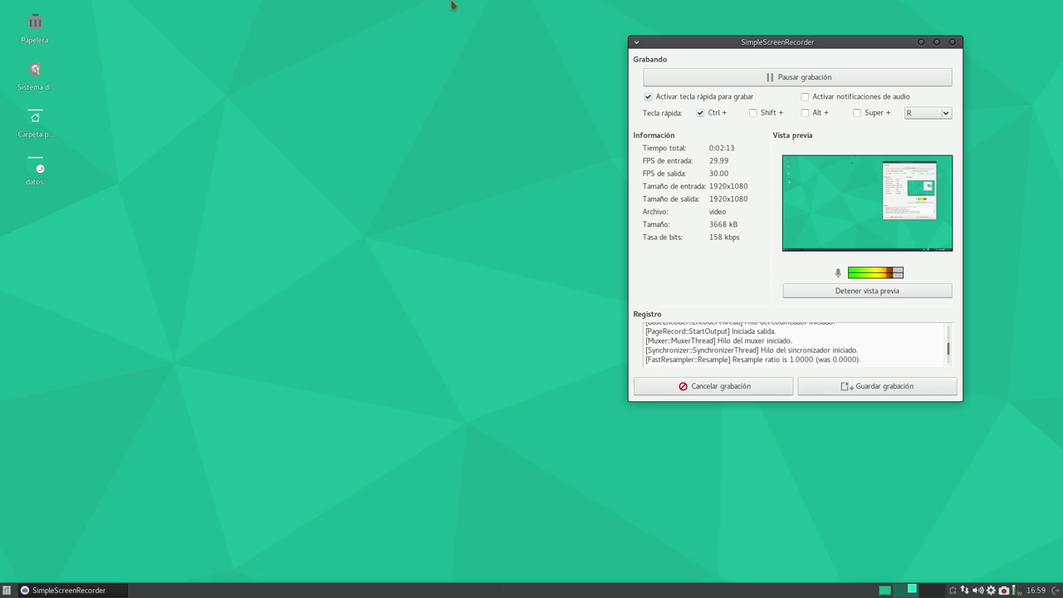
- Minimize the screen recorder and drag the Whisker Menu corner to enlarge it
click(921, 42)
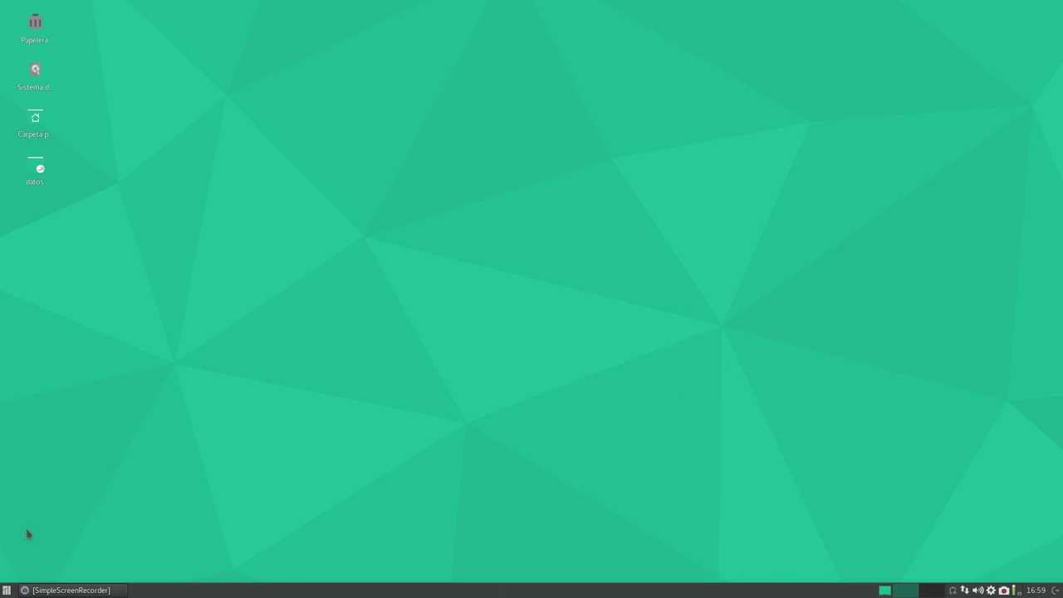
click(6, 590)
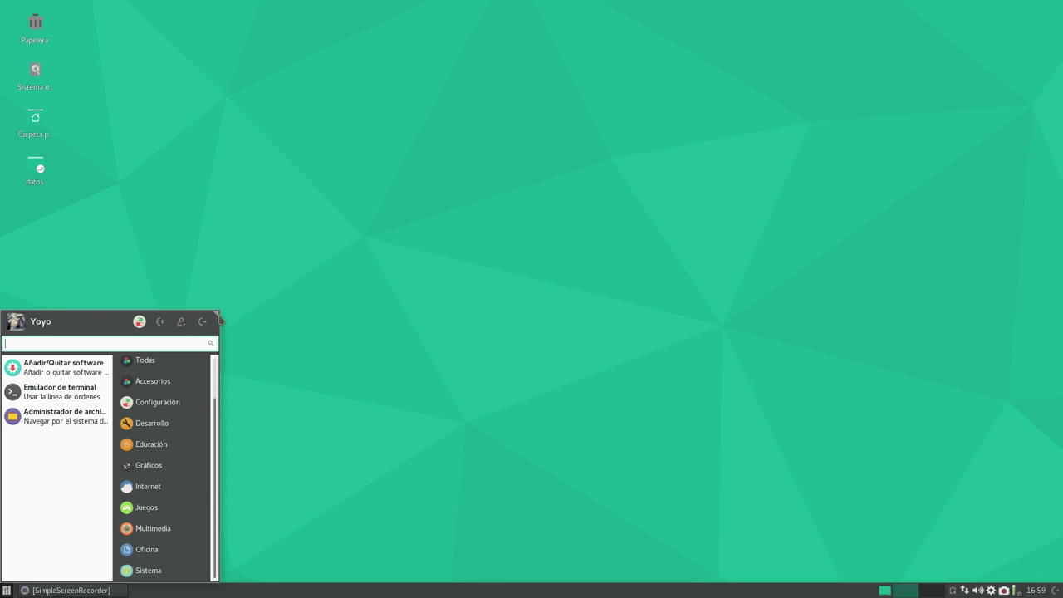
drag(216, 315, 273, 225)
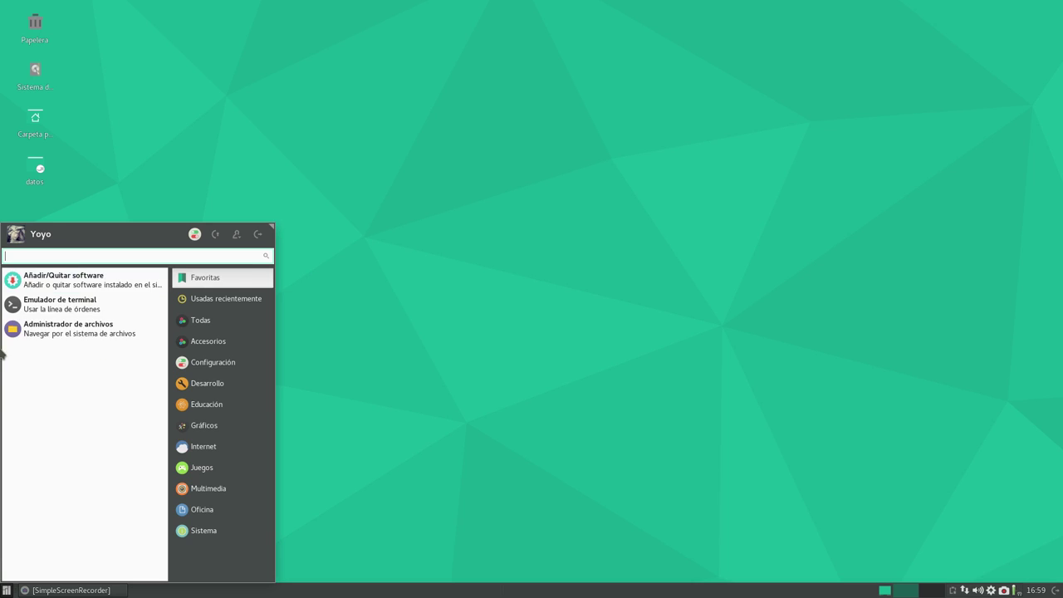
- Add Firefox from Internet and Mousepad from Accesorios to the Whisker Menu favourites
click(203, 445)
right_click(40, 357)
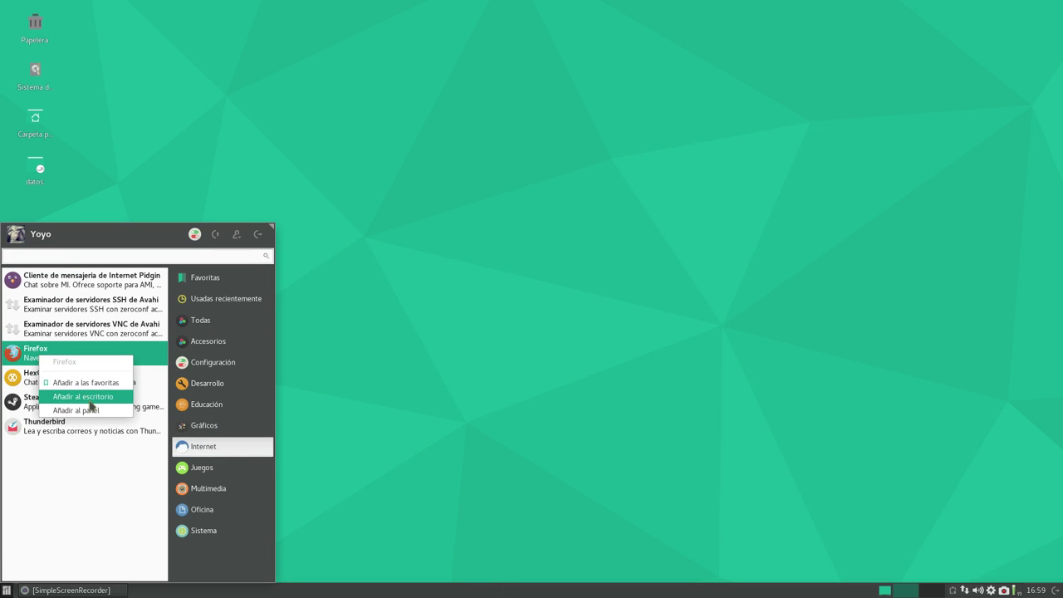
click(92, 383)
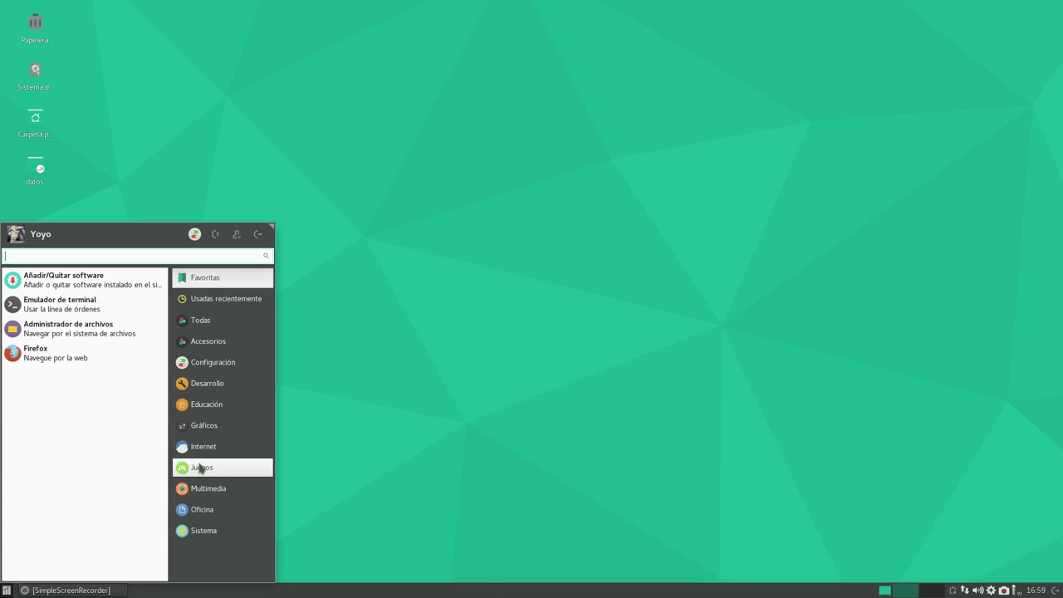
click(212, 345)
scroll(99, 432, down, 2)
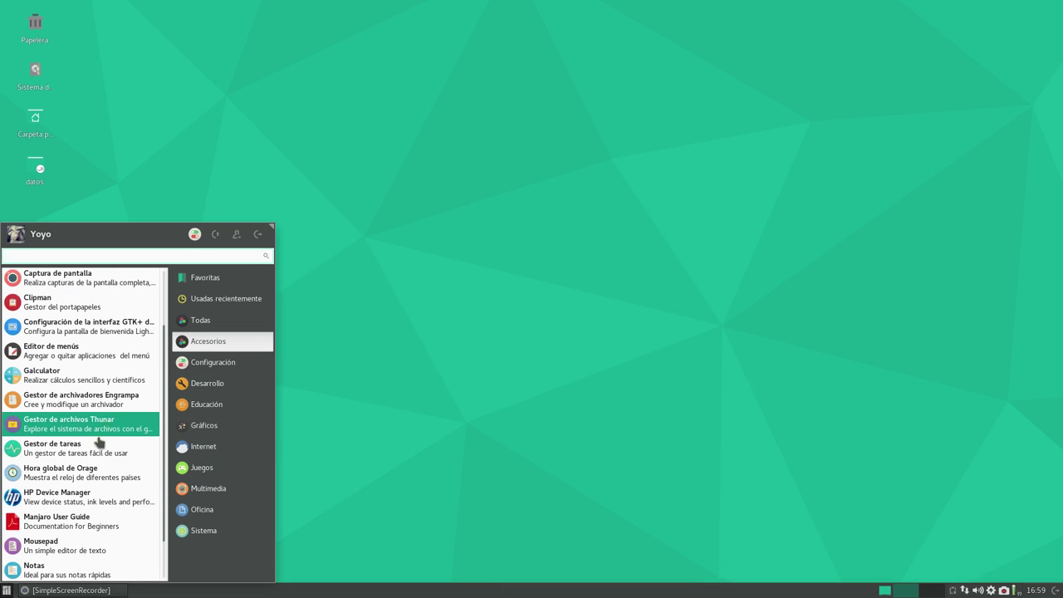
scroll(83, 400, down, 1)
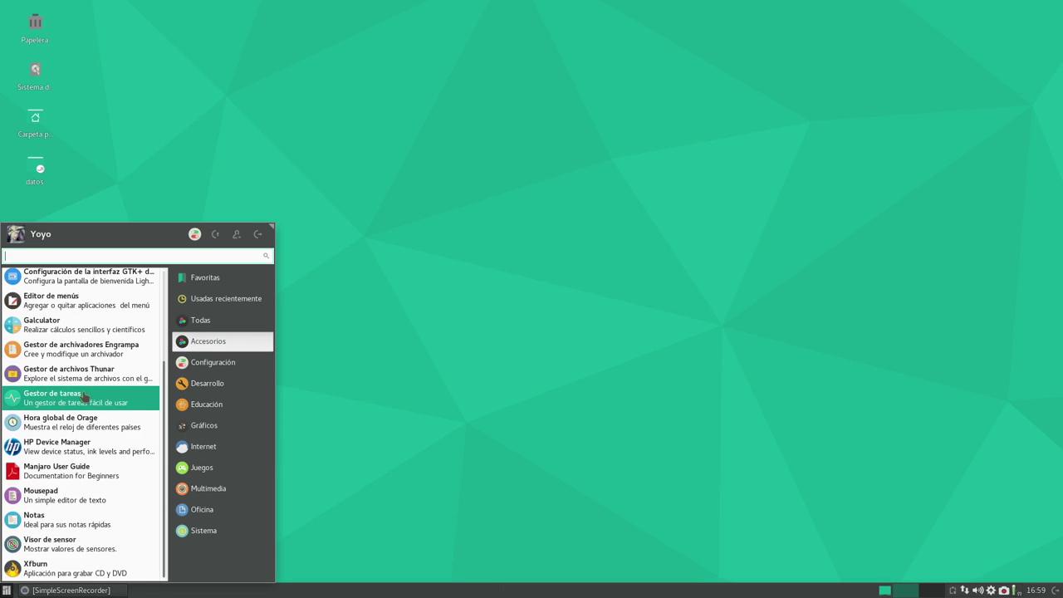
right_click(62, 496)
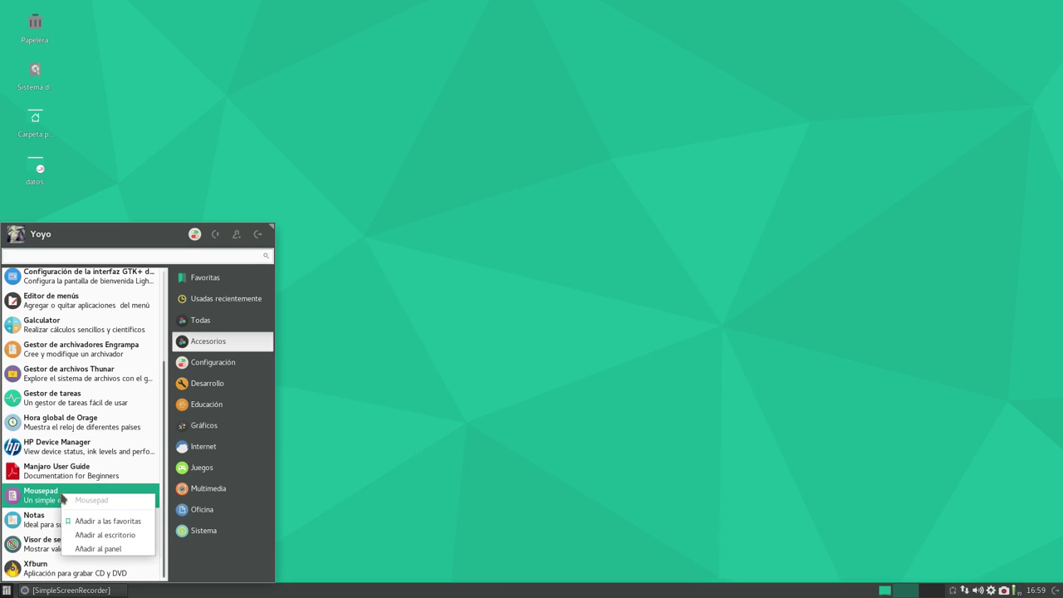
click(95, 521)
- Launch Emulador de terminal, then widen it and place it near the top of the desktop
click(66, 305)
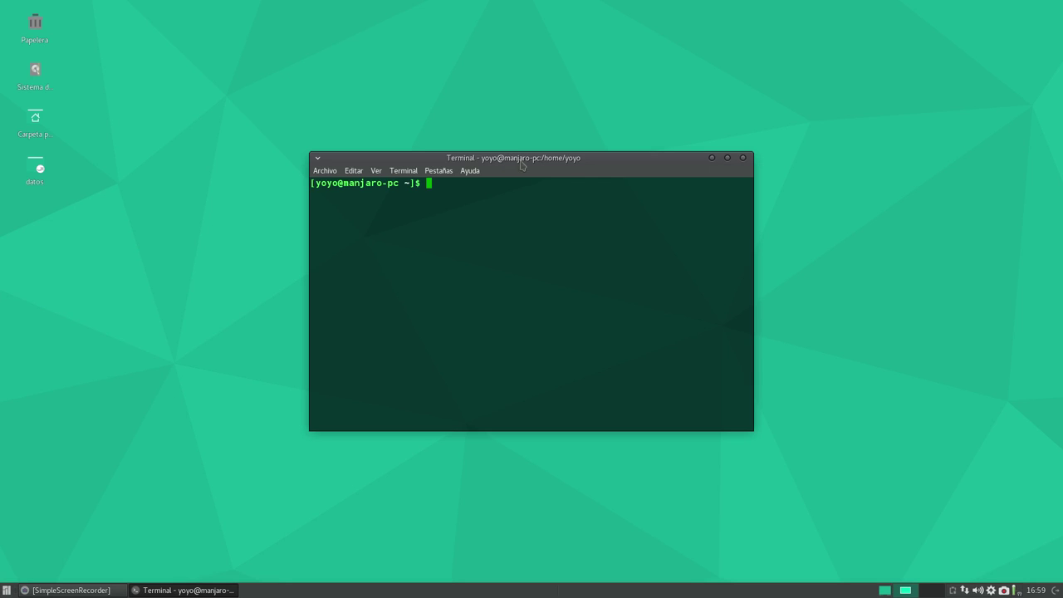
drag(521, 163, 346, 79)
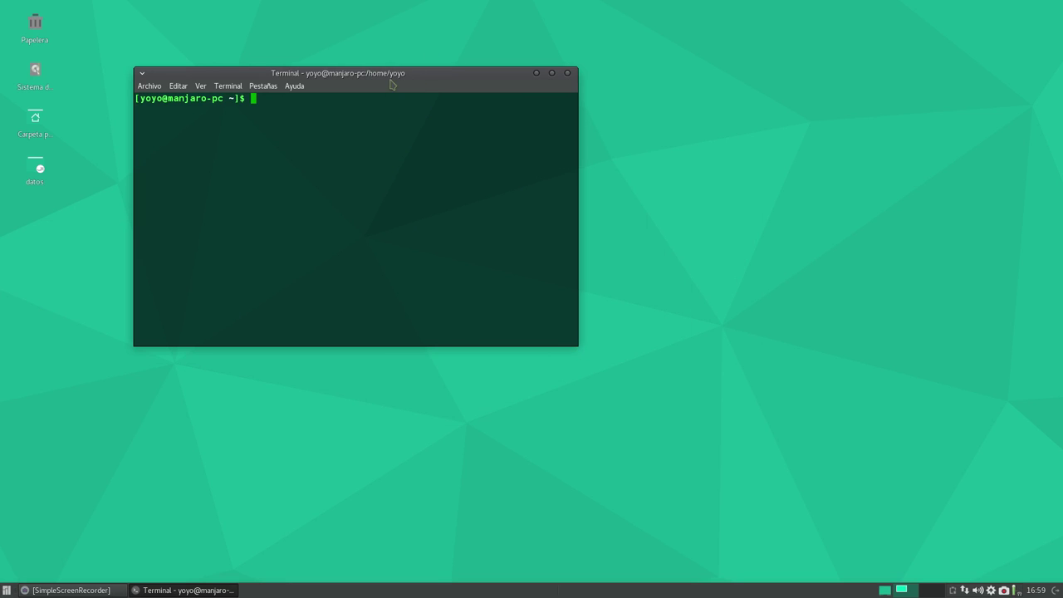
drag(391, 83, 395, 235)
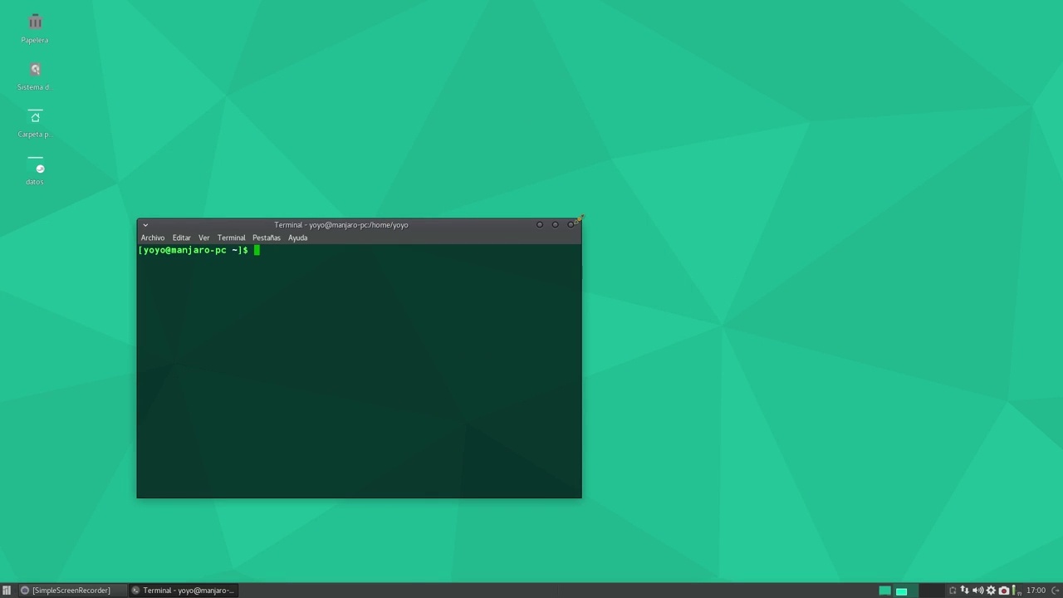
drag(579, 218, 969, 71)
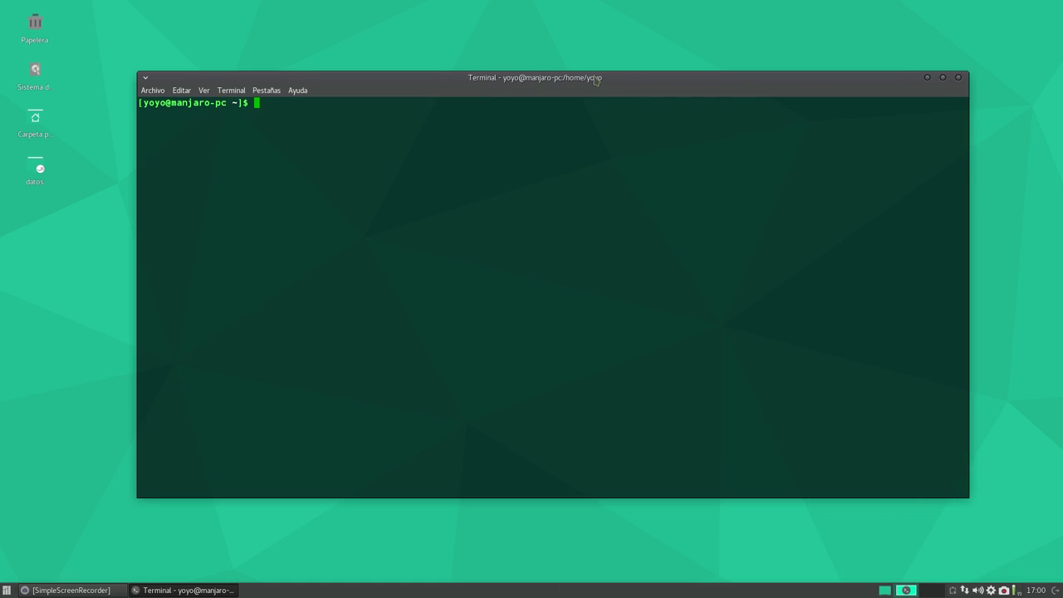
drag(595, 79, 531, 109)
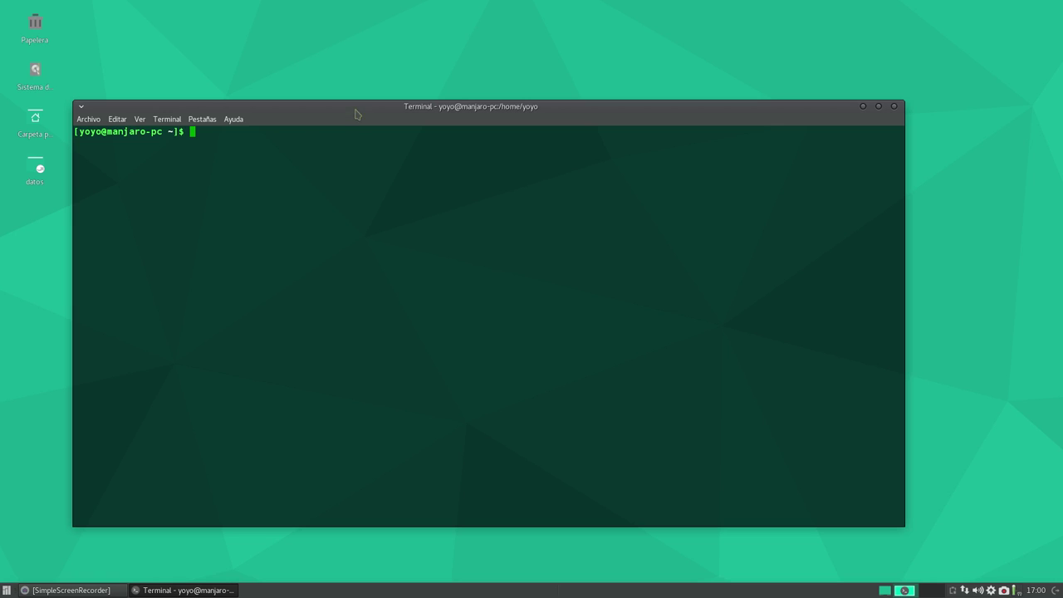
drag(359, 108, 389, 85)
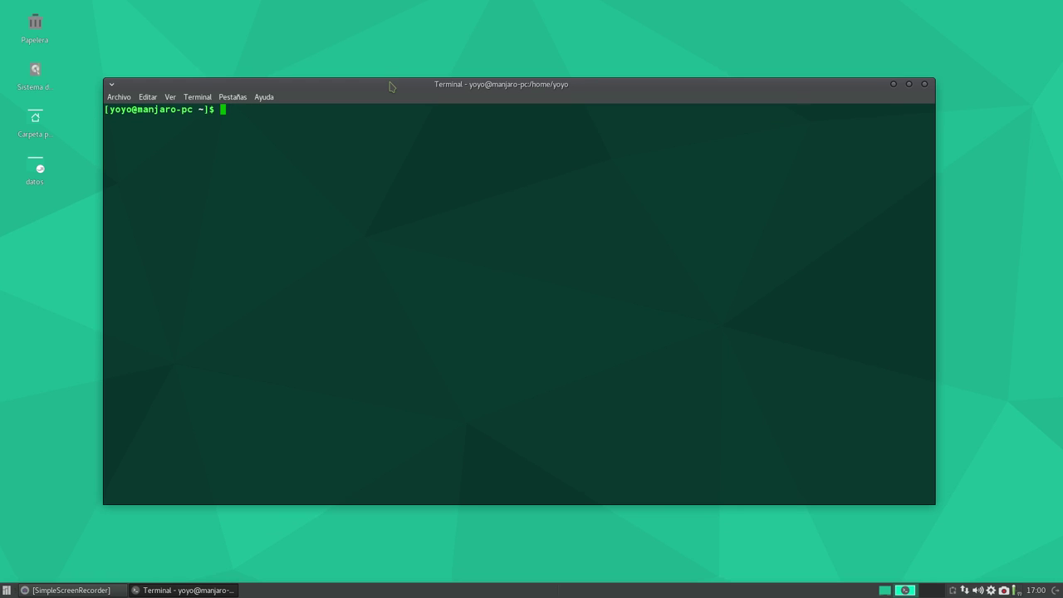
- Run 'sudo pacman-mirrors -g' with the sudo password to rank mirrors and save the mirrorlist
text(sudo)
text(pacman-mirrors)
text(-g)
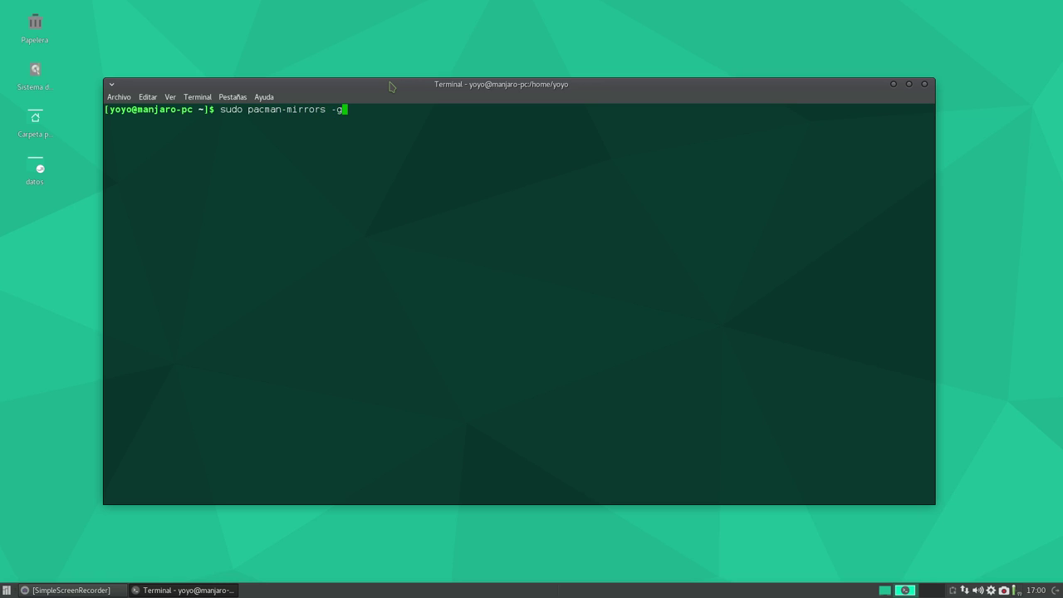
key(Return)
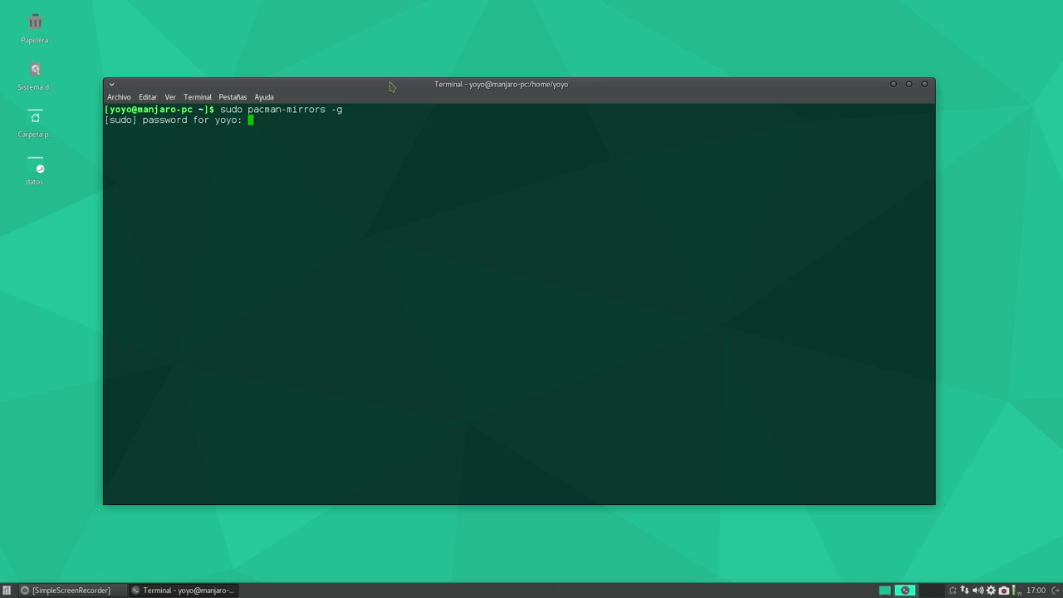
key(Return)
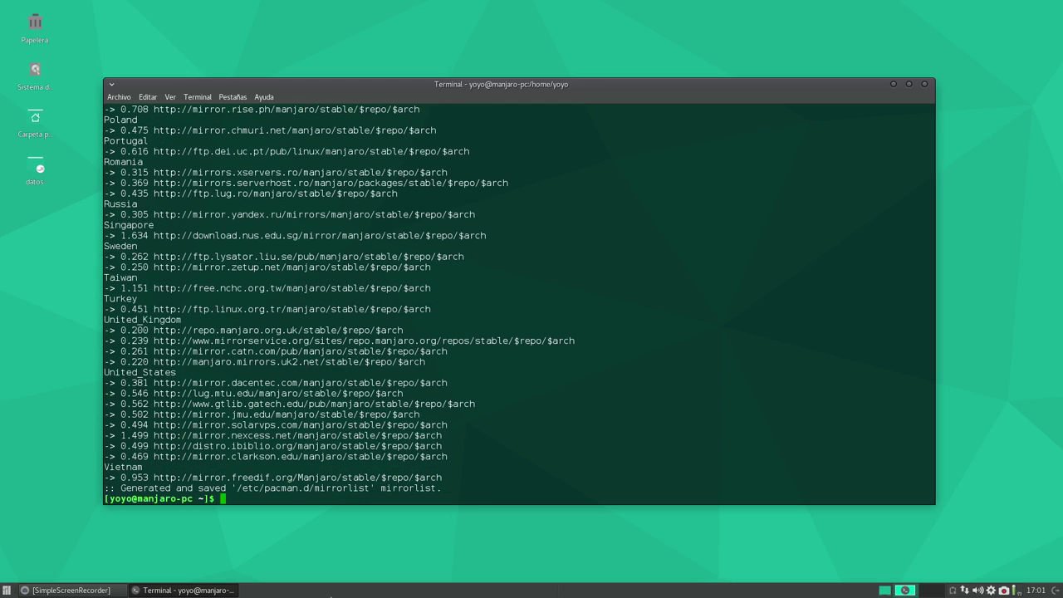
- Run 'sudo pacman -Syyu' to resync all databases and confirm the system is up to date, then close the terminal
drag(508, 85, 493, 32)
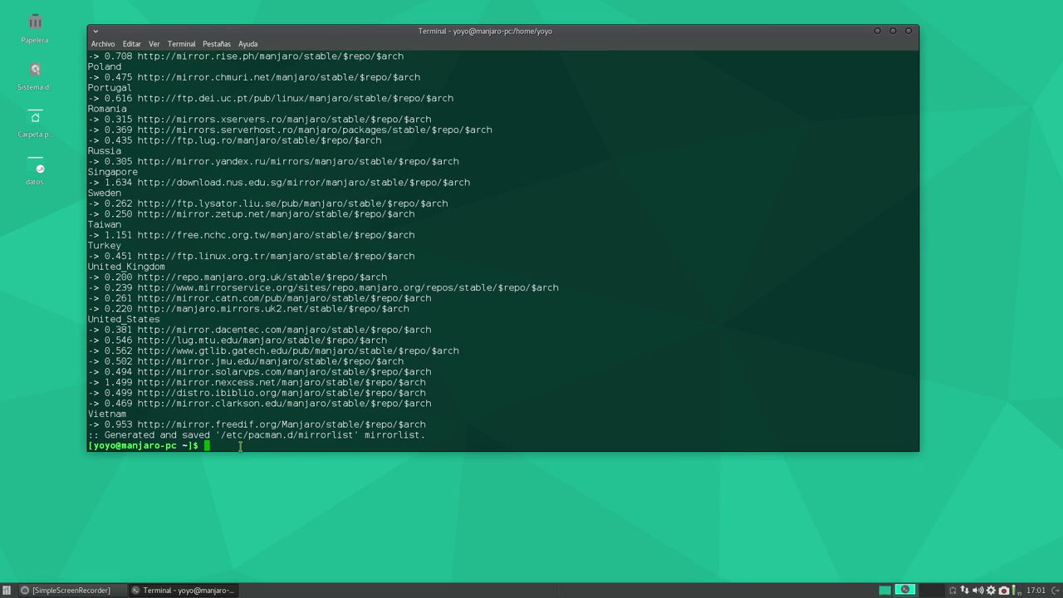
text(sudo pacman)
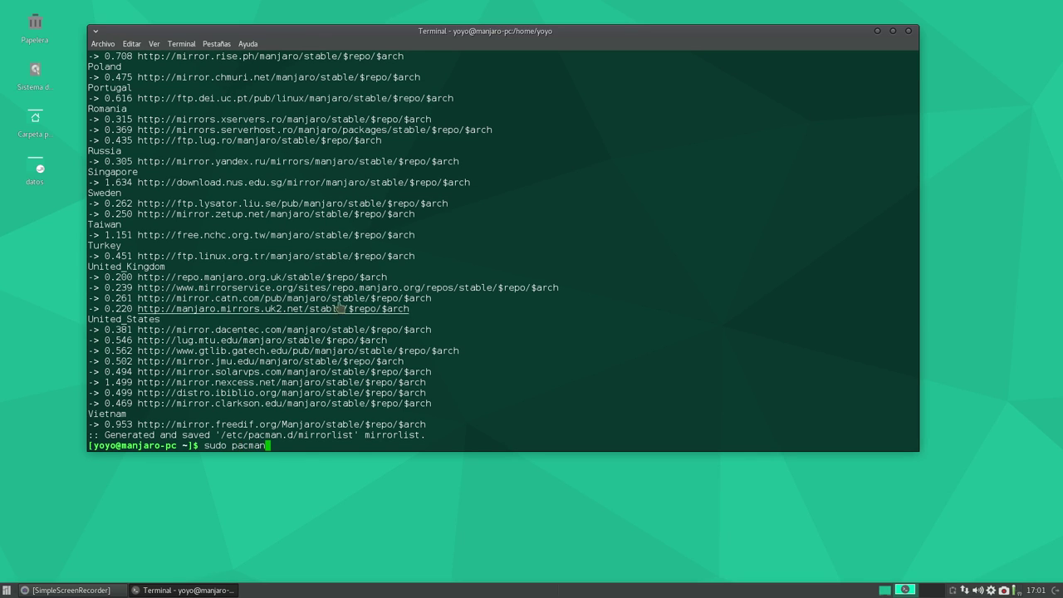
text( -Syyu)
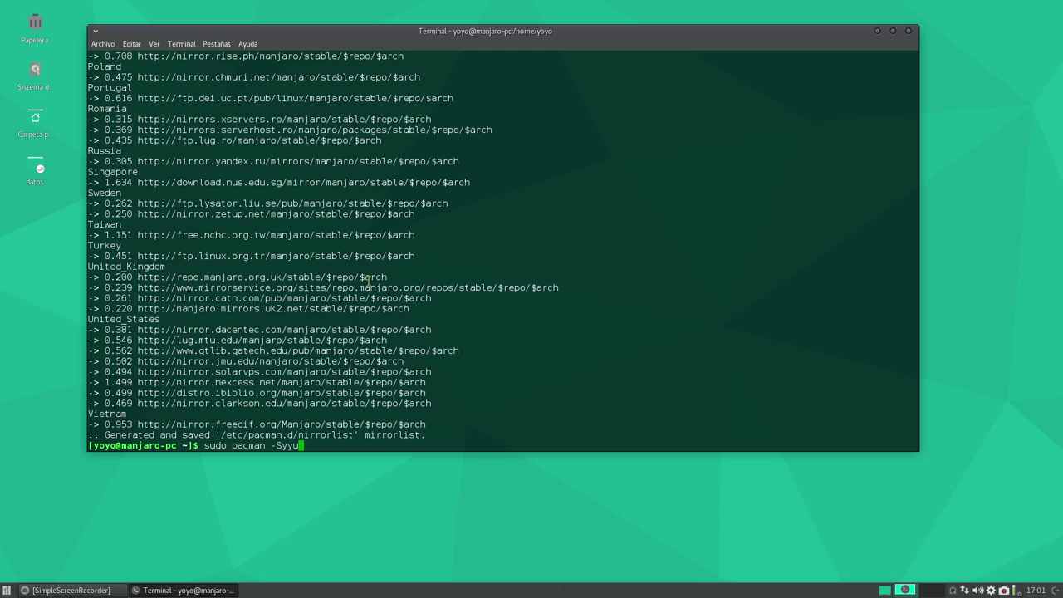
key(Return)
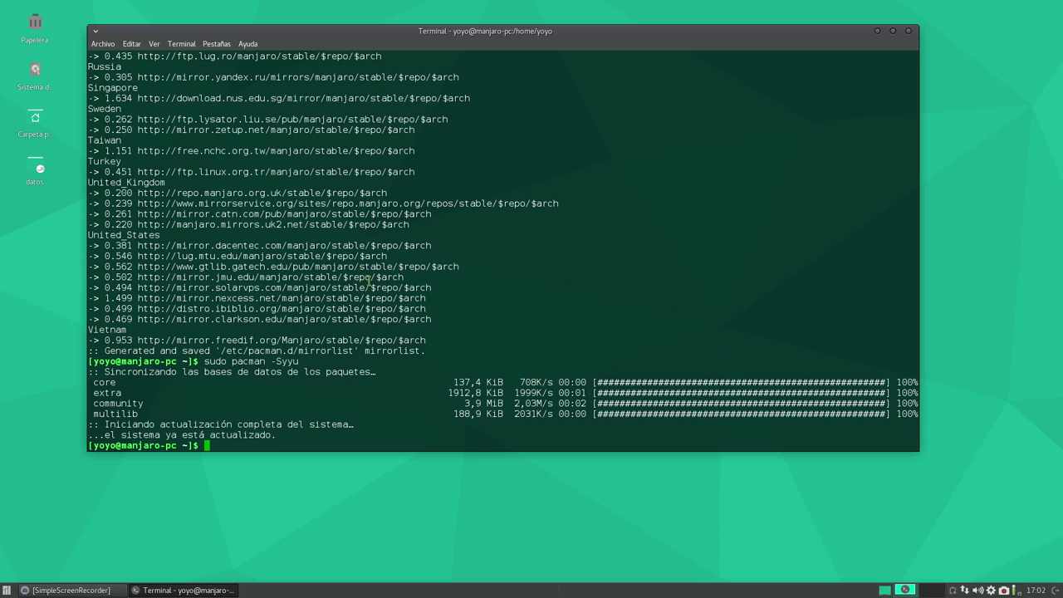
click(908, 31)
- Open Gestor de configuración de Manjaro from the Settings Manager, authenticating with the administrator password
click(6, 589)
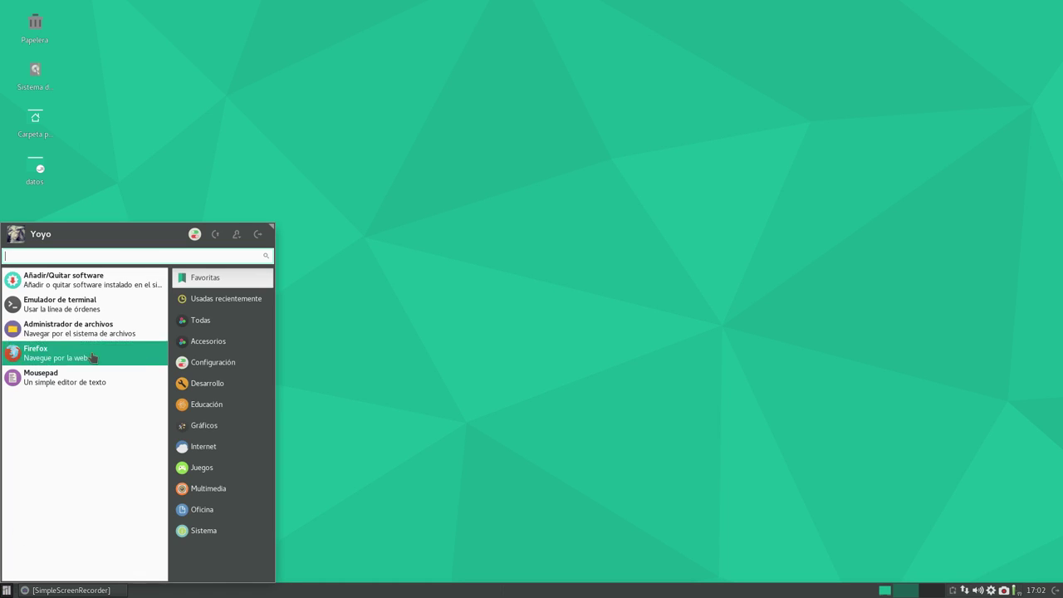
click(194, 236)
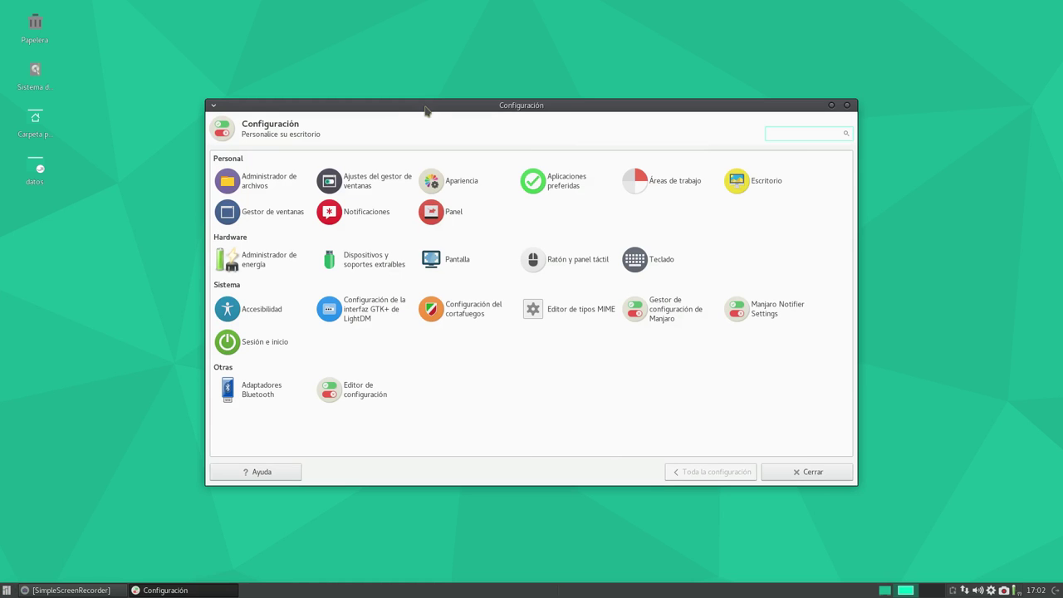
drag(369, 45, 359, 40)
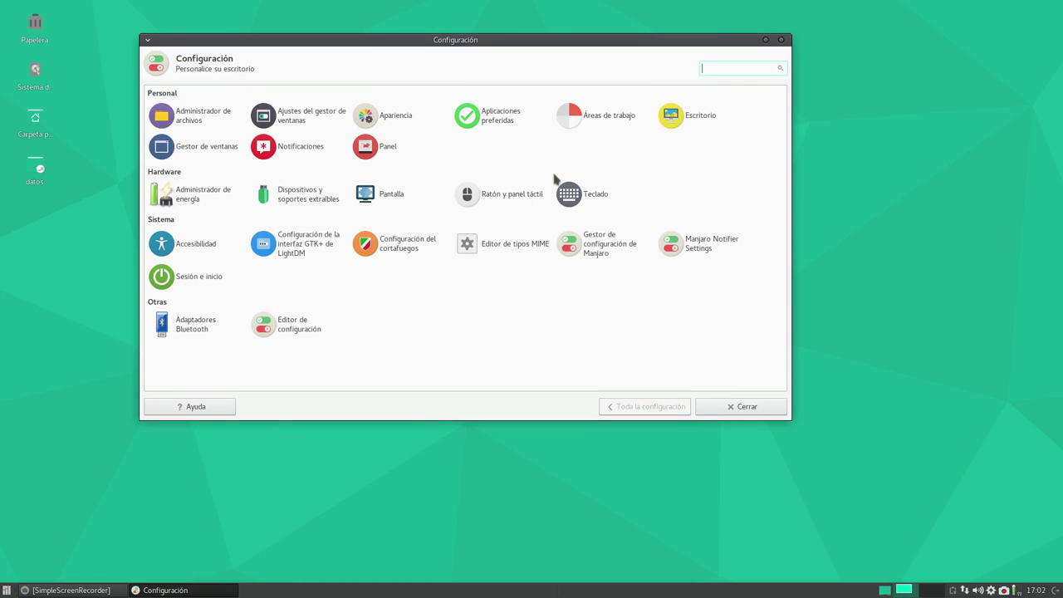
click(611, 262)
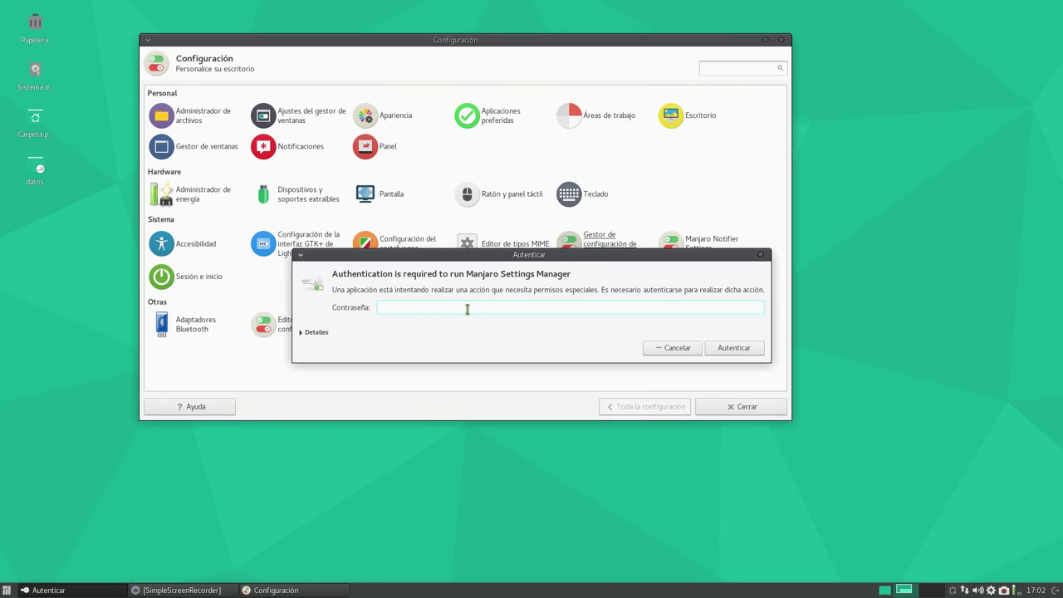
text(********)
key(Return)
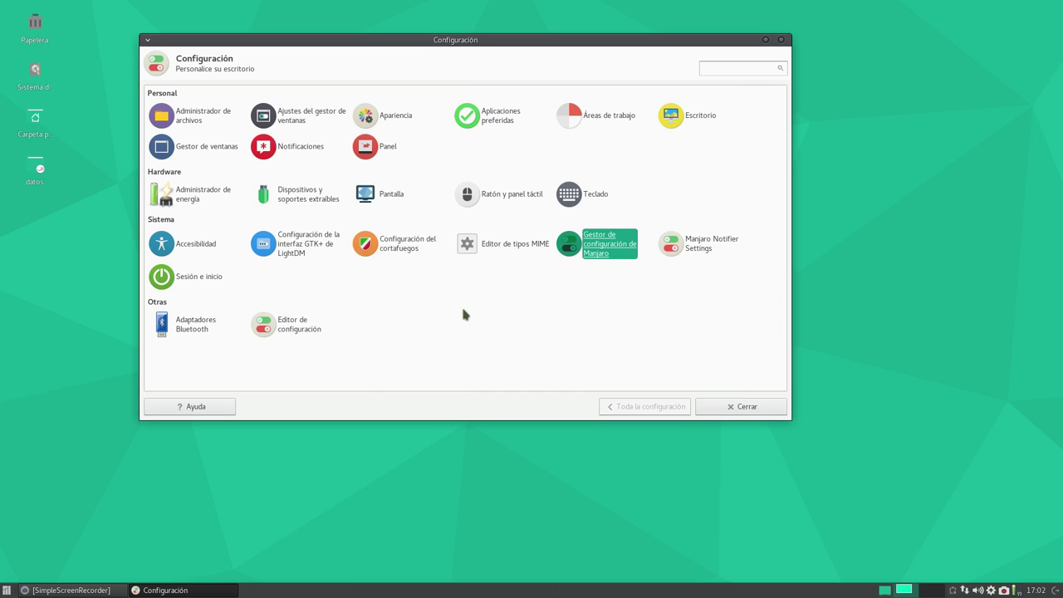
drag(468, 131, 309, 150)
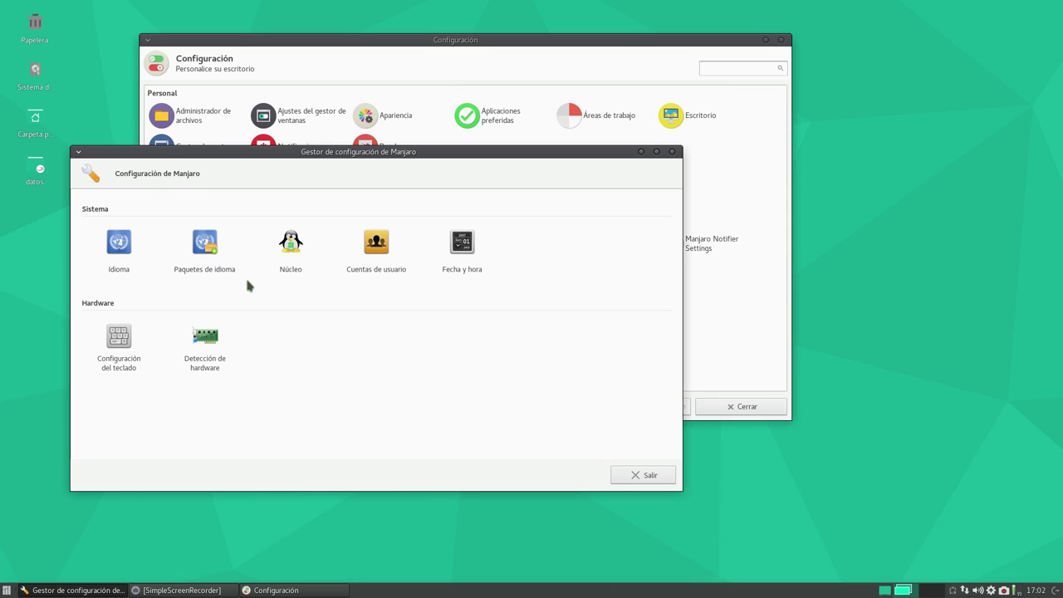
- Install the missing firefox-i18n-en-us pack from the available Paquetes de idioma list
click(207, 246)
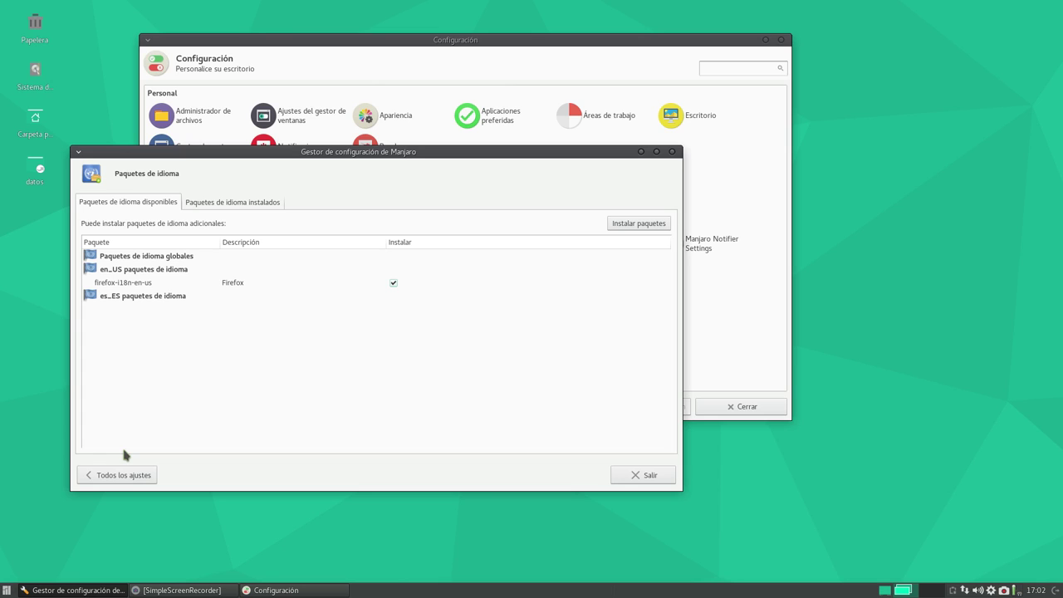
click(249, 202)
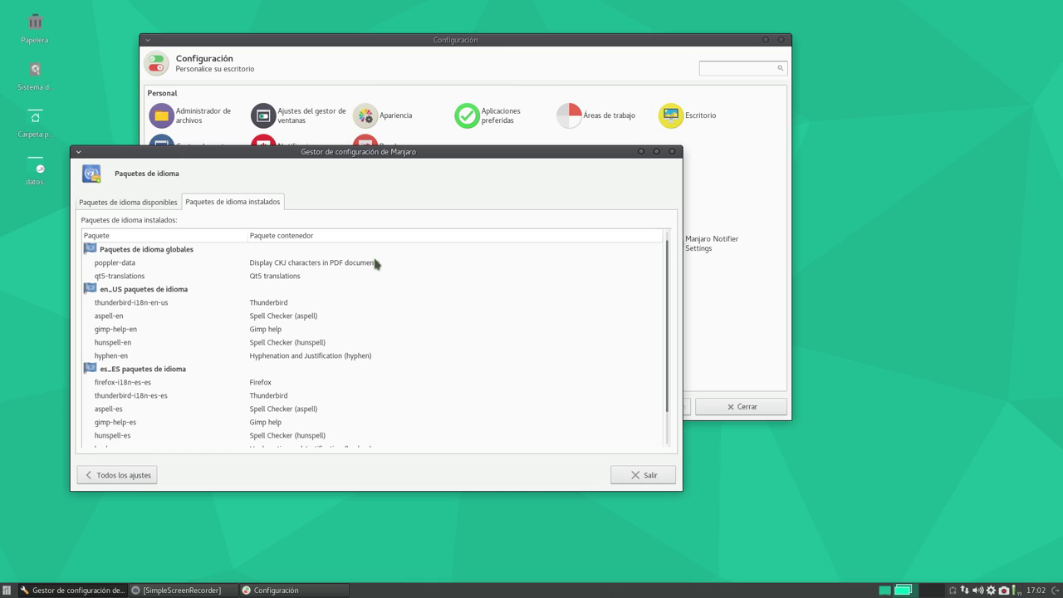
scroll(375, 264, down, 1)
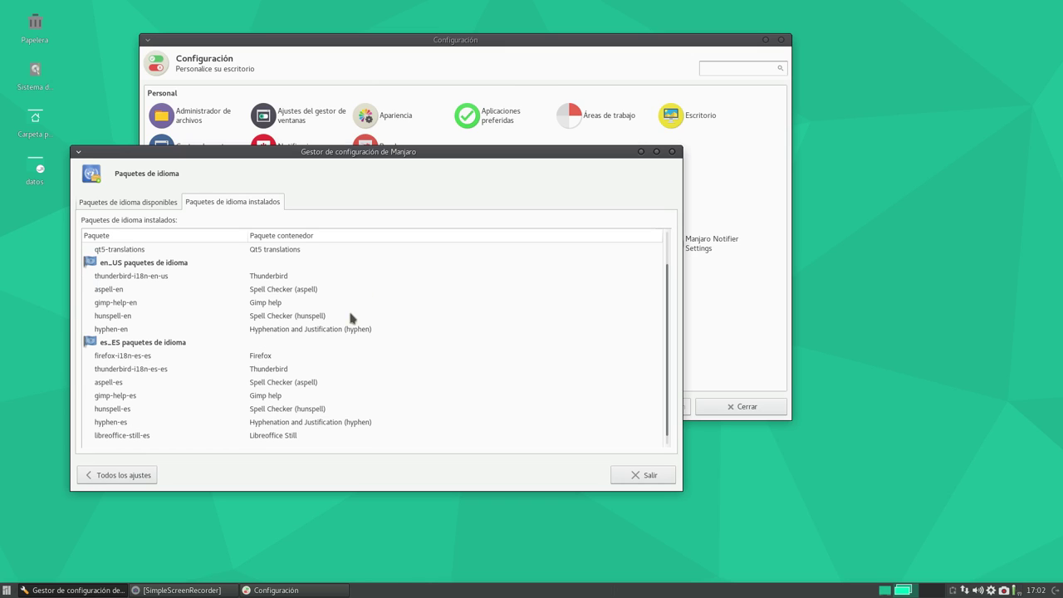
scroll(331, 399, up, 1)
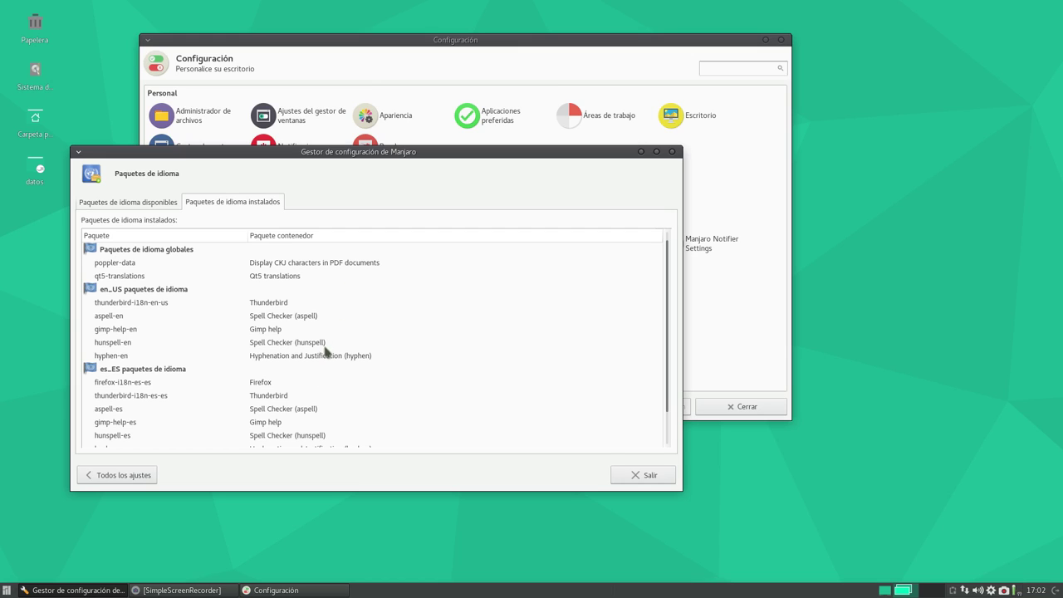
click(148, 203)
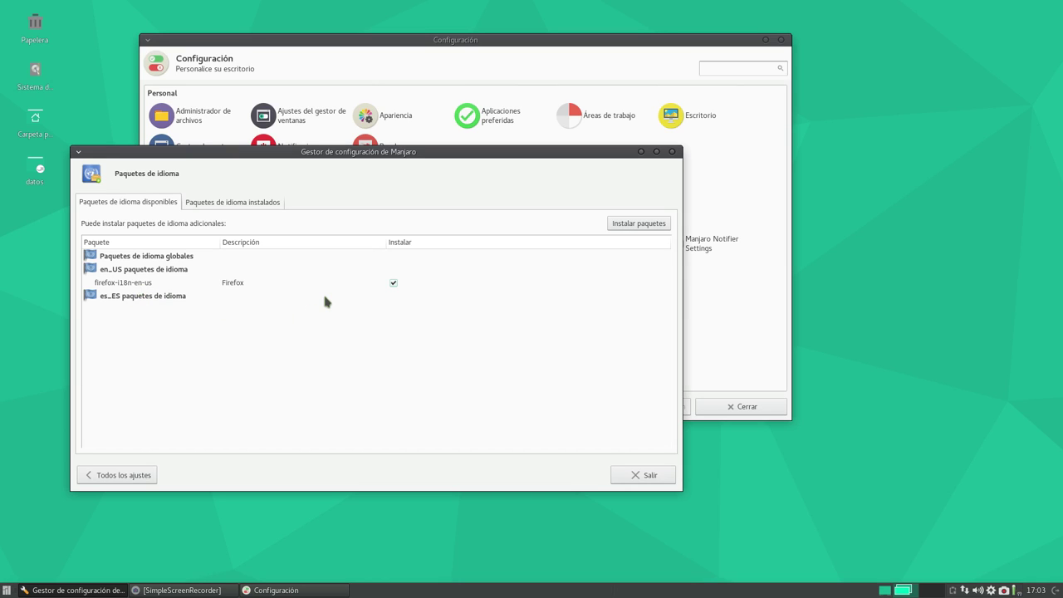
click(623, 226)
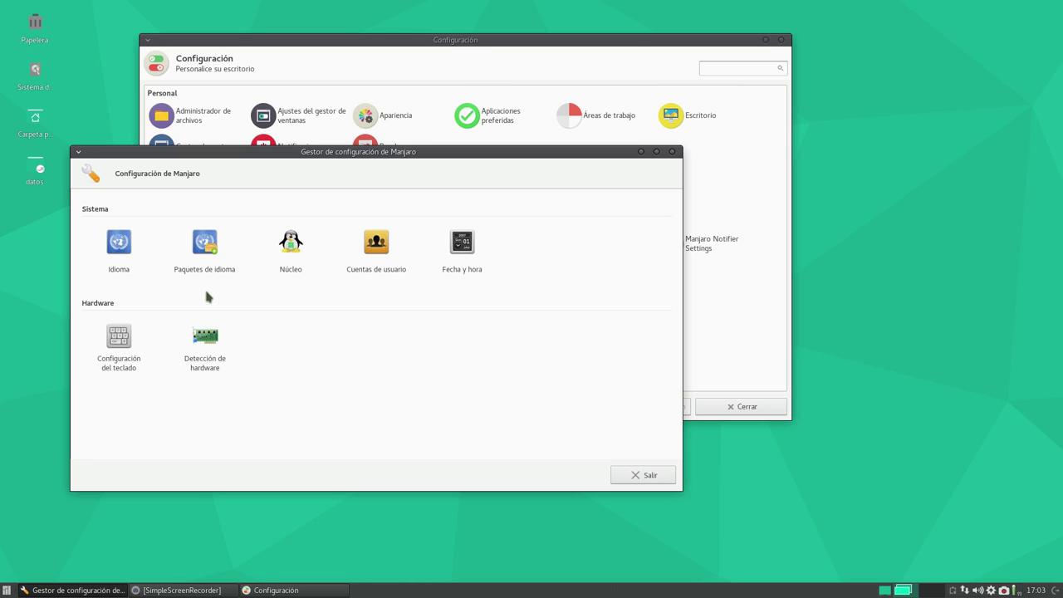
- Review the English (United States) and Español (España) locales on the Idioma page, then return to all settings
click(128, 245)
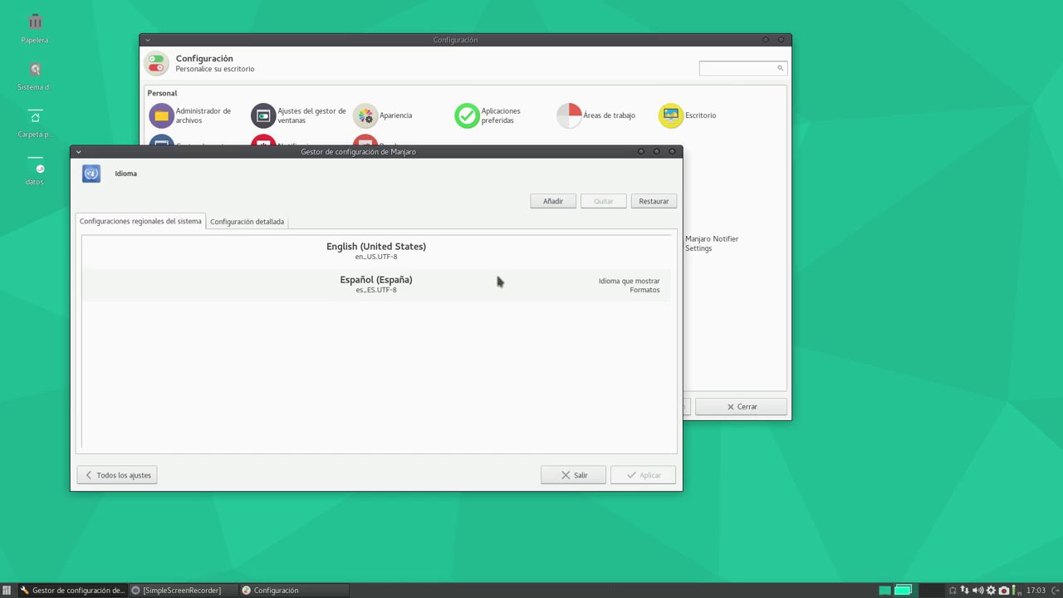
click(380, 256)
click(372, 287)
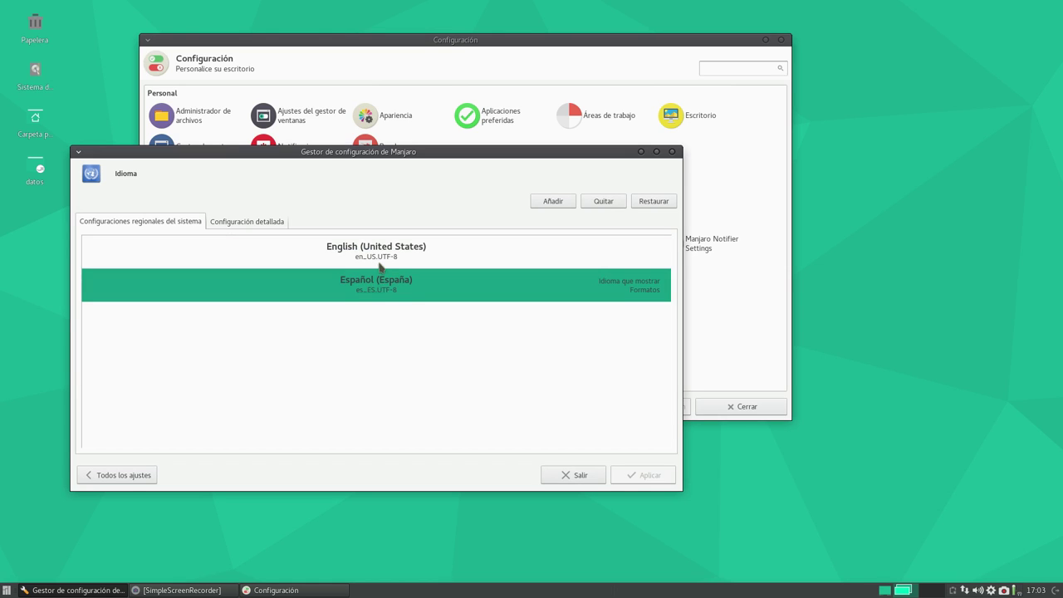
click(382, 262)
click(373, 293)
click(388, 259)
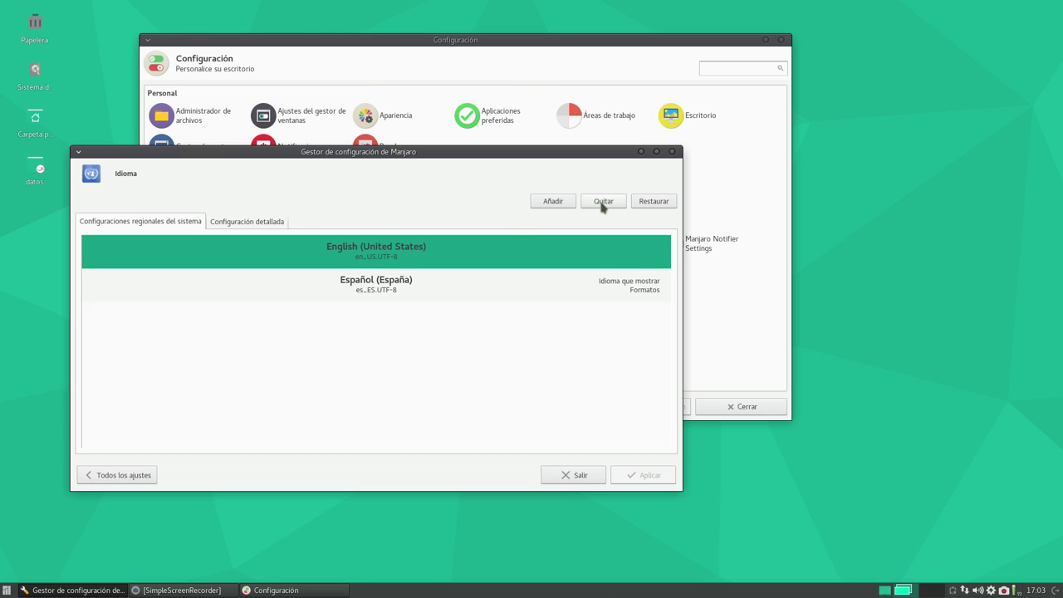
click(116, 475)
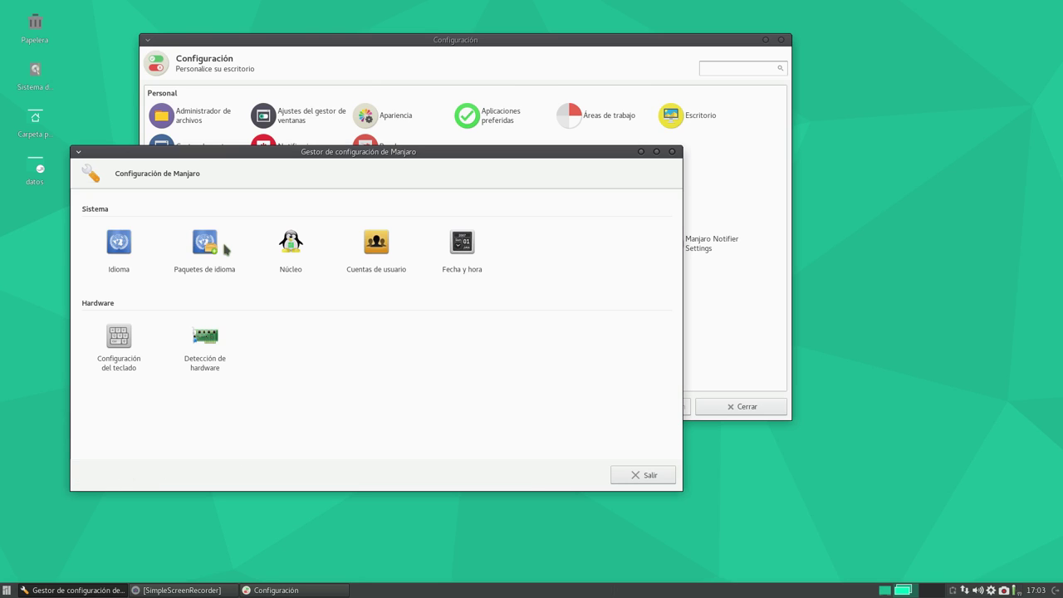
click(376, 245)
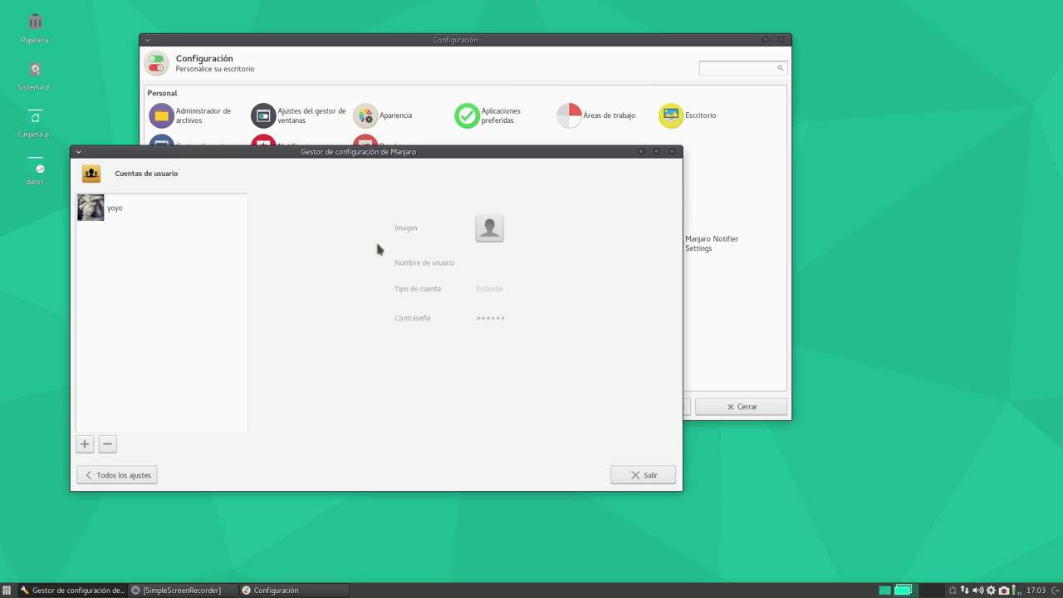
click(98, 209)
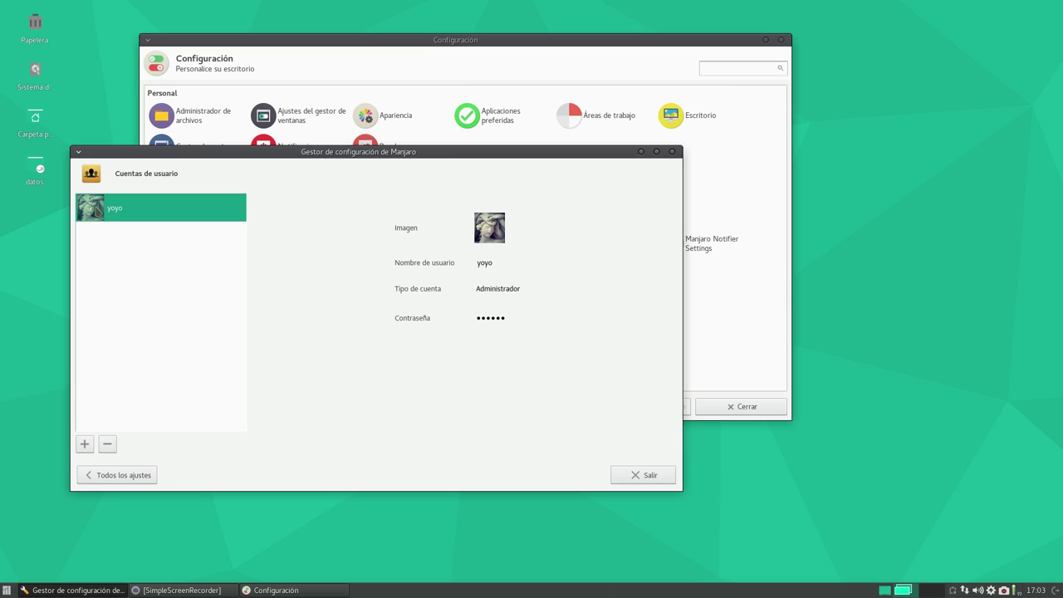
click(483, 240)
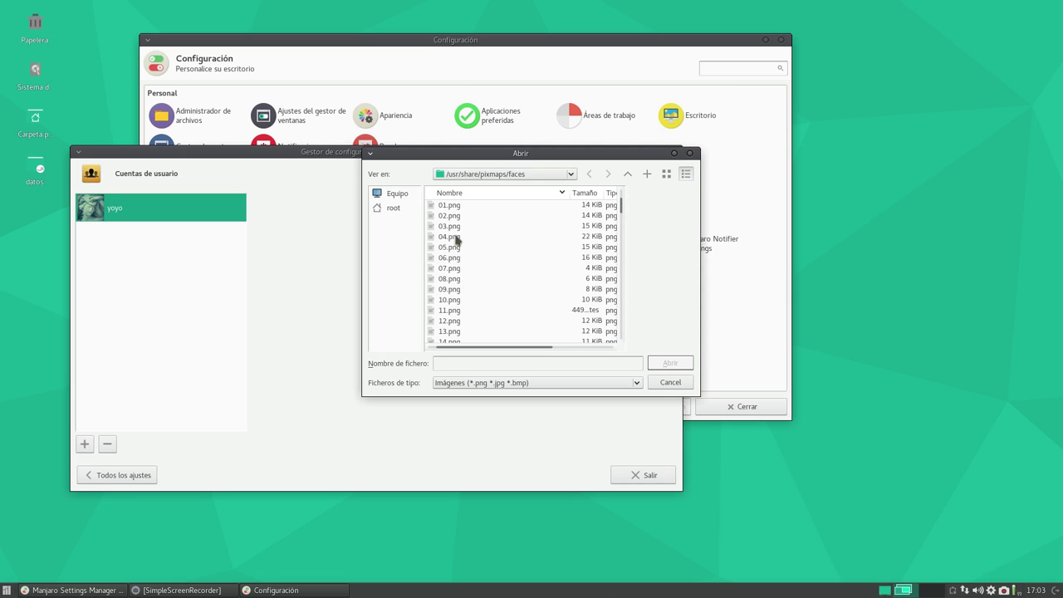
click(449, 261)
click(452, 297)
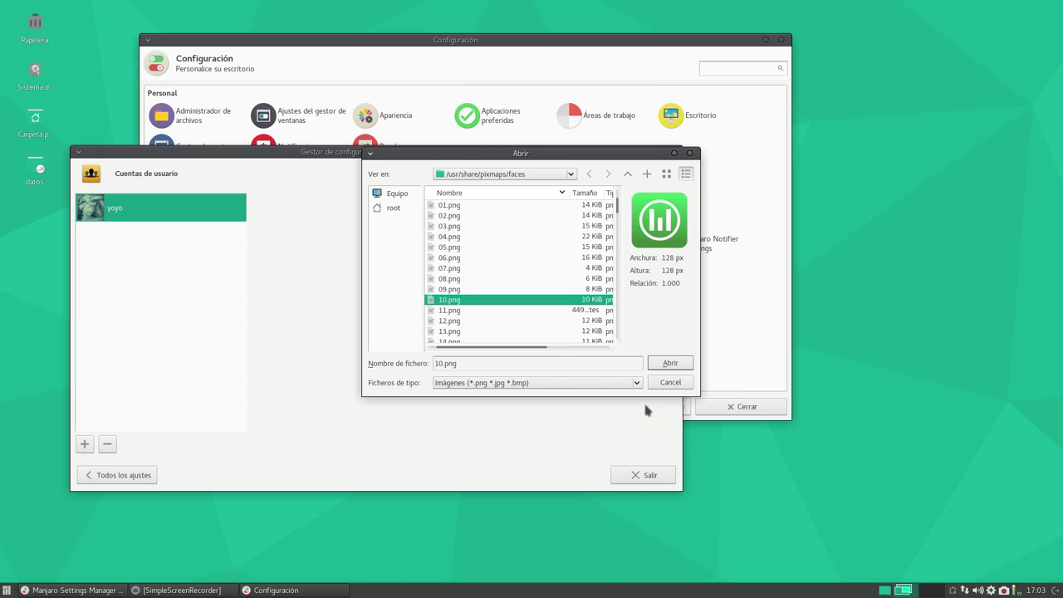
click(671, 365)
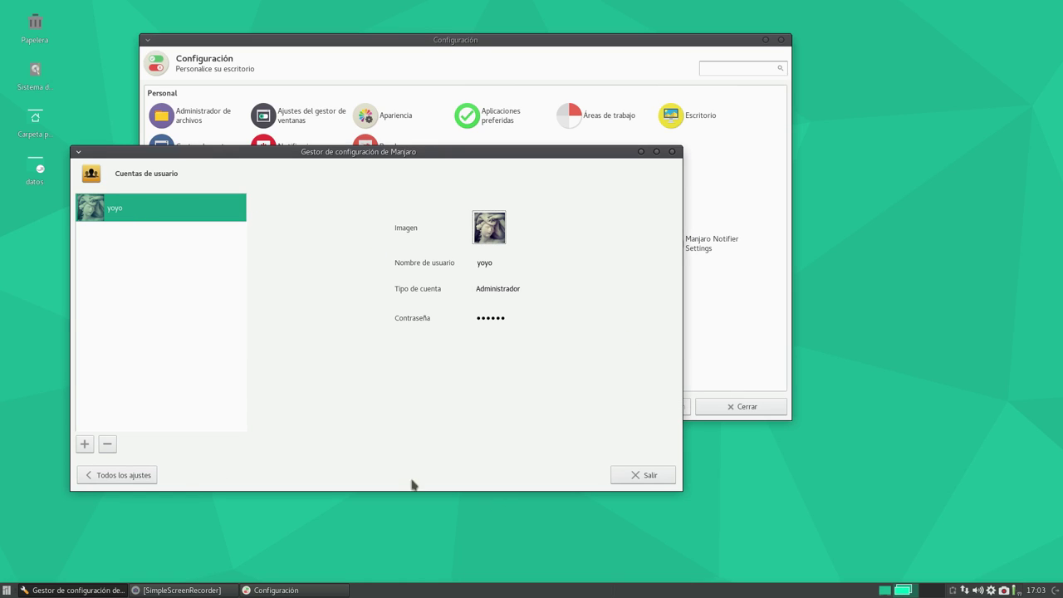
click(131, 475)
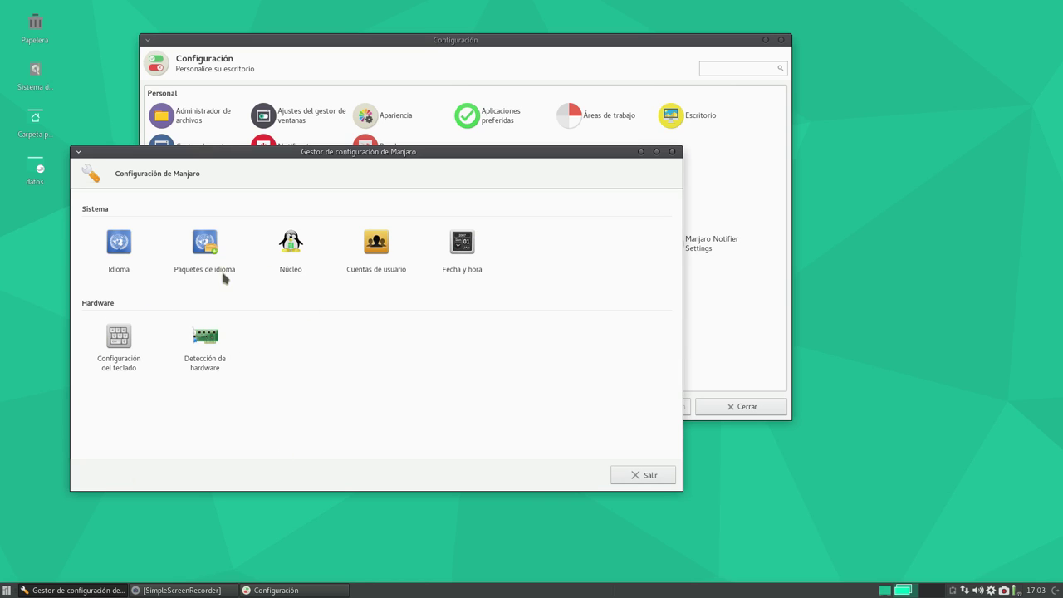
click(211, 345)
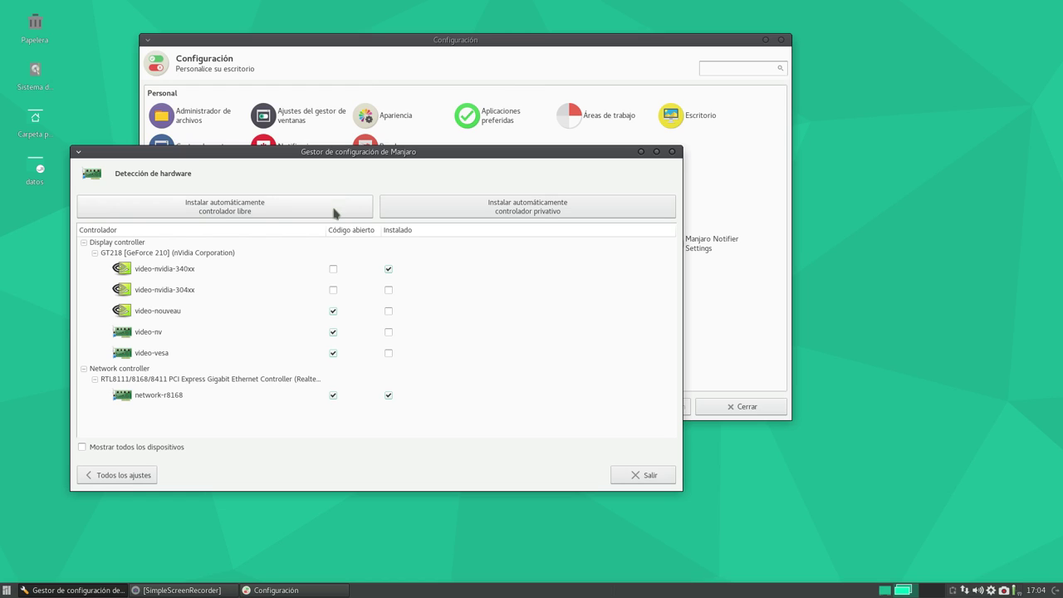
click(332, 310)
click(123, 479)
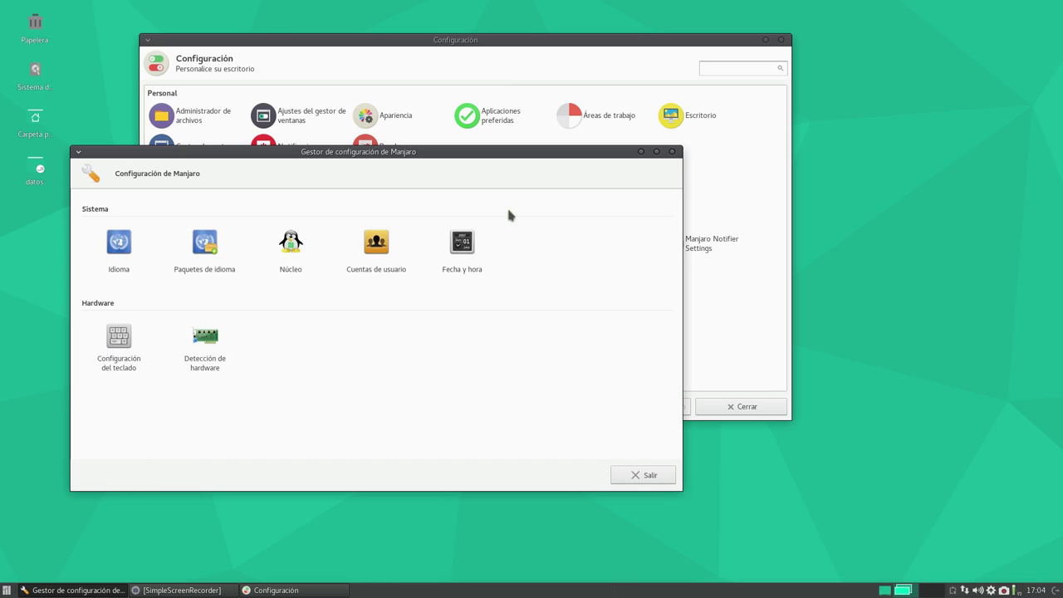
click(199, 344)
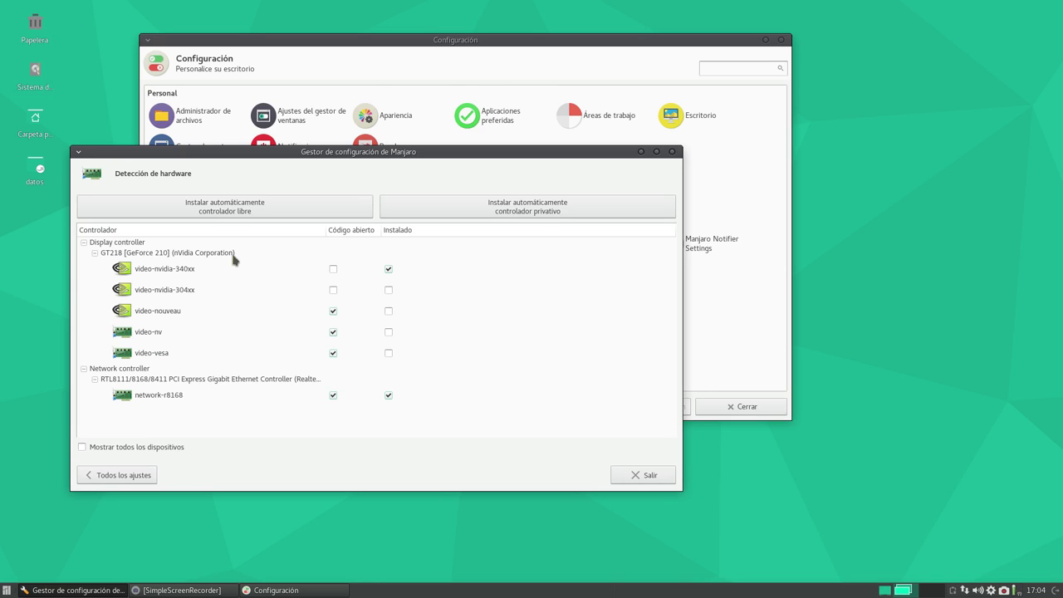
click(118, 475)
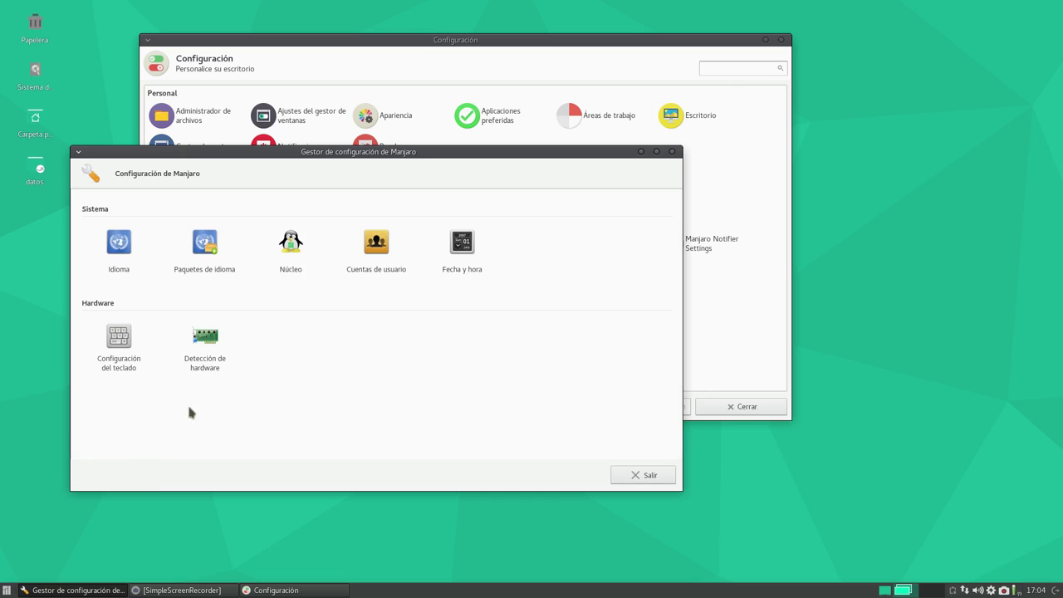
- Review the Núcleo kernel list showing Linux 4.4.19-1 running, then exit Manjaro Settings Manager
click(283, 260)
drag(339, 151, 334, 19)
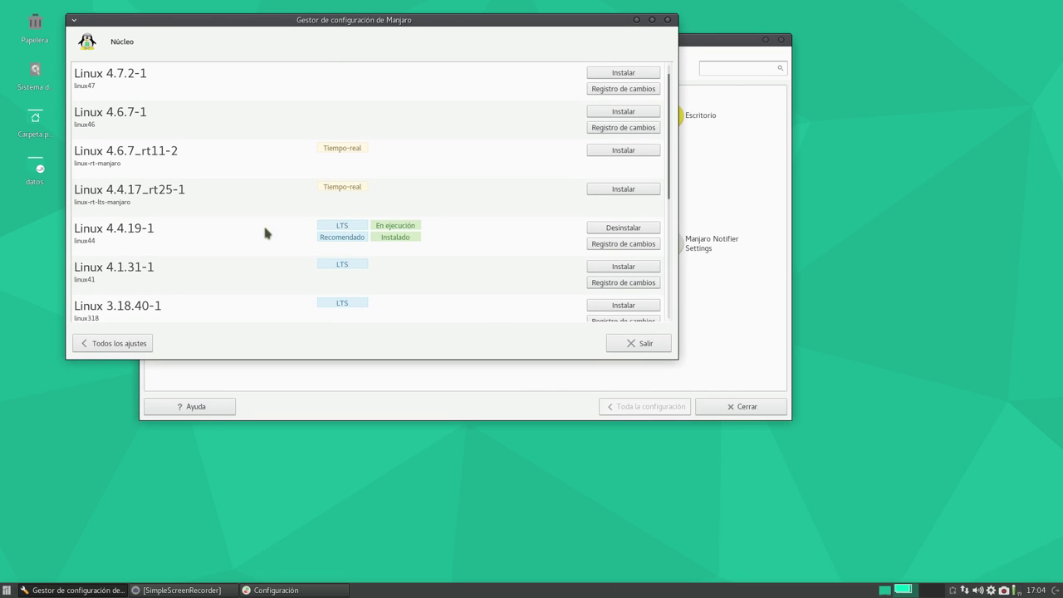
scroll(303, 244, down, 5)
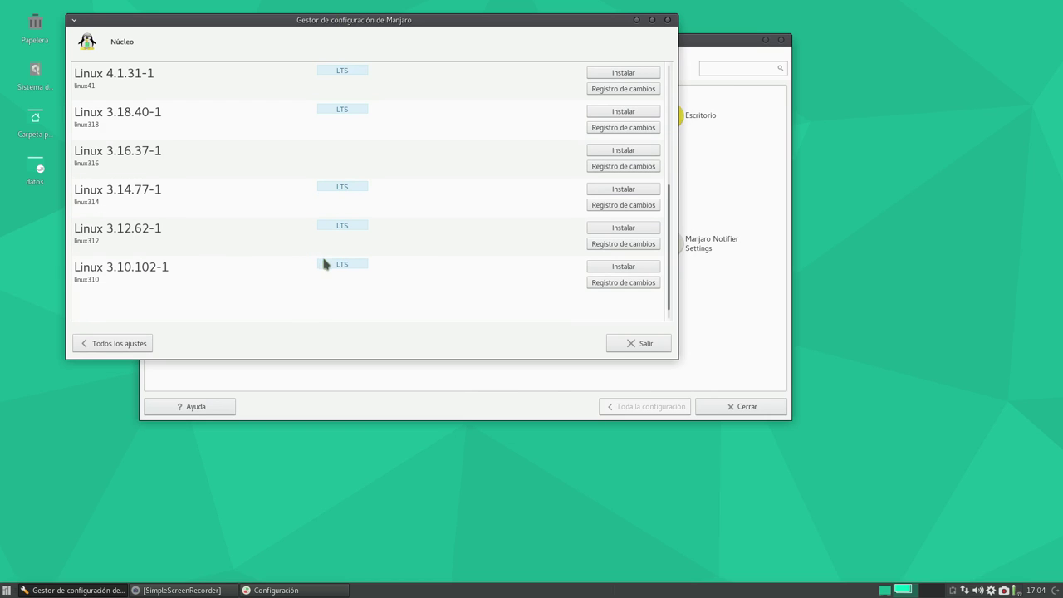
scroll(138, 261, up, 5)
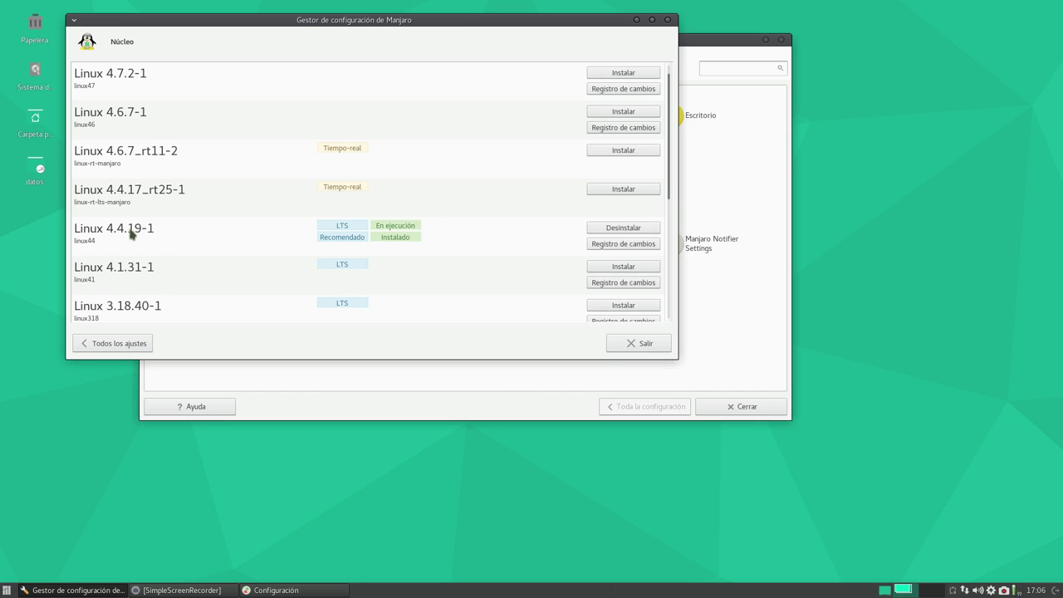
click(631, 345)
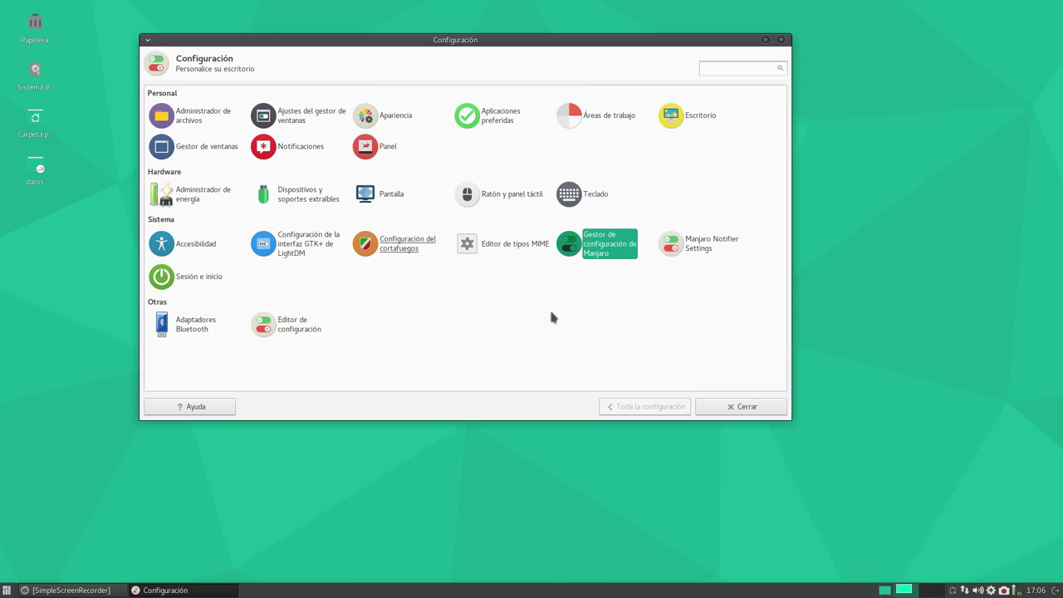
- Close Configuración, open an enlarged terminal and check the running kernel with 'uname -r'
click(729, 406)
click(6, 590)
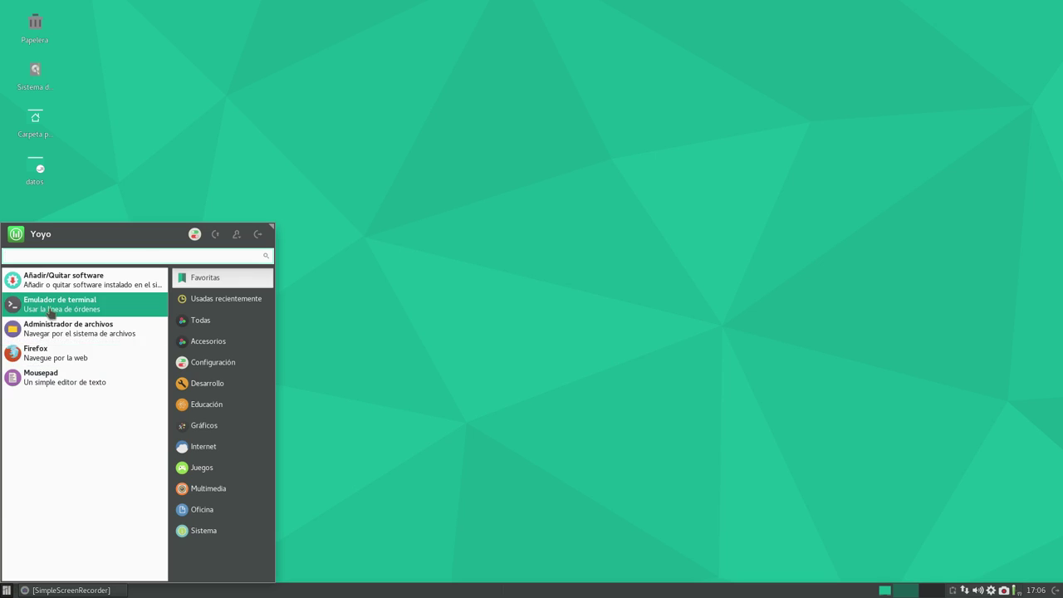
click(83, 317)
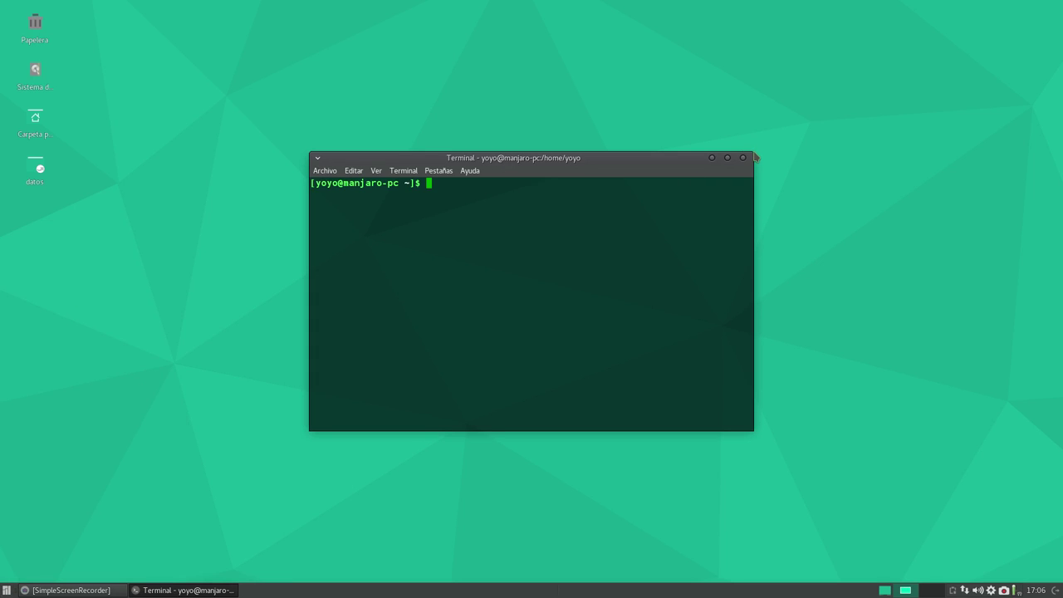
drag(755, 157, 1025, 94)
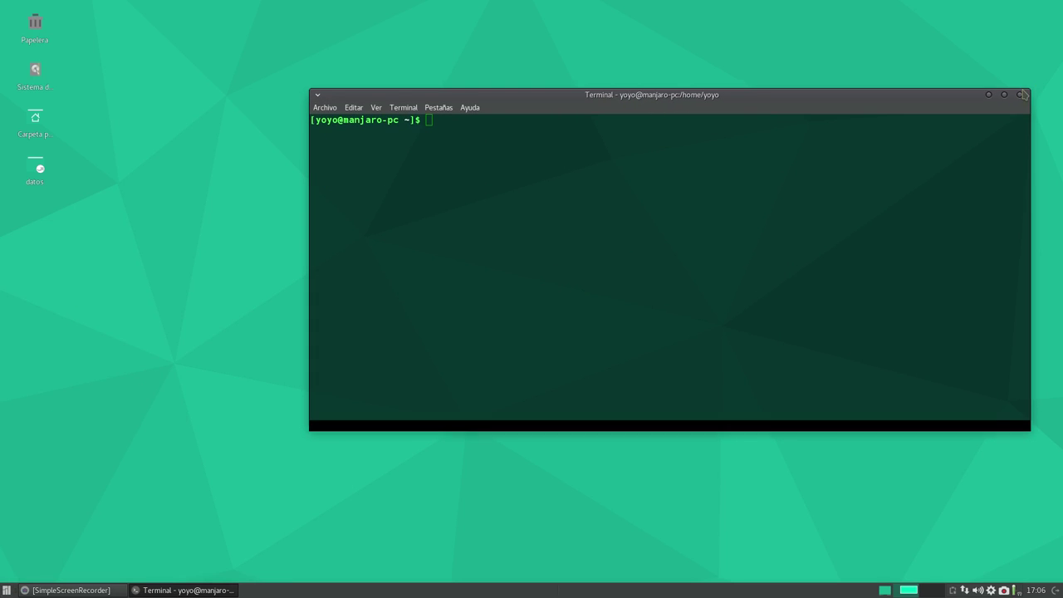
drag(750, 98, 495, 74)
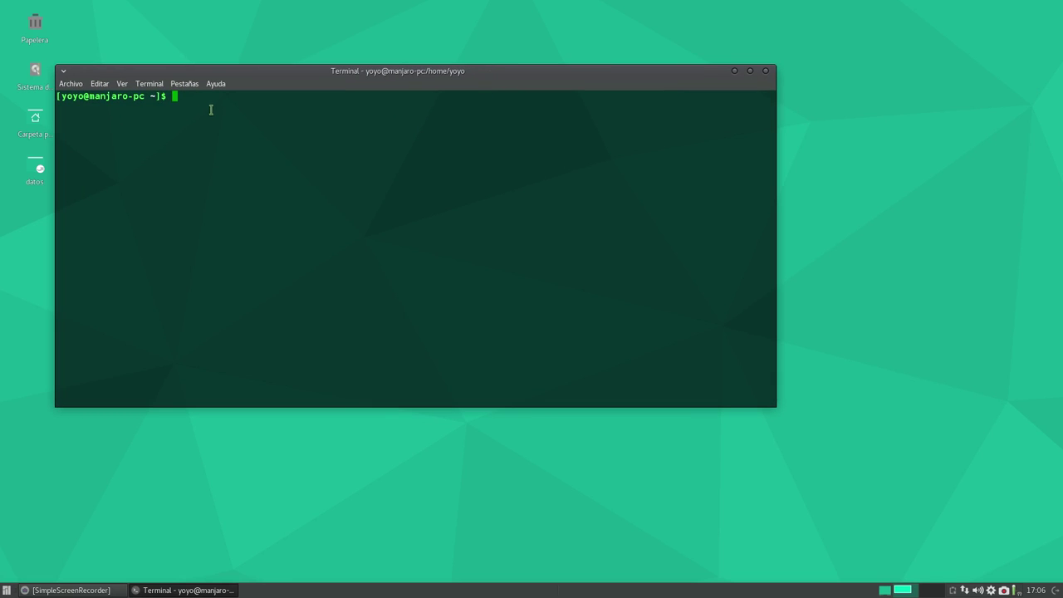
text(uname -r)
key(Return)
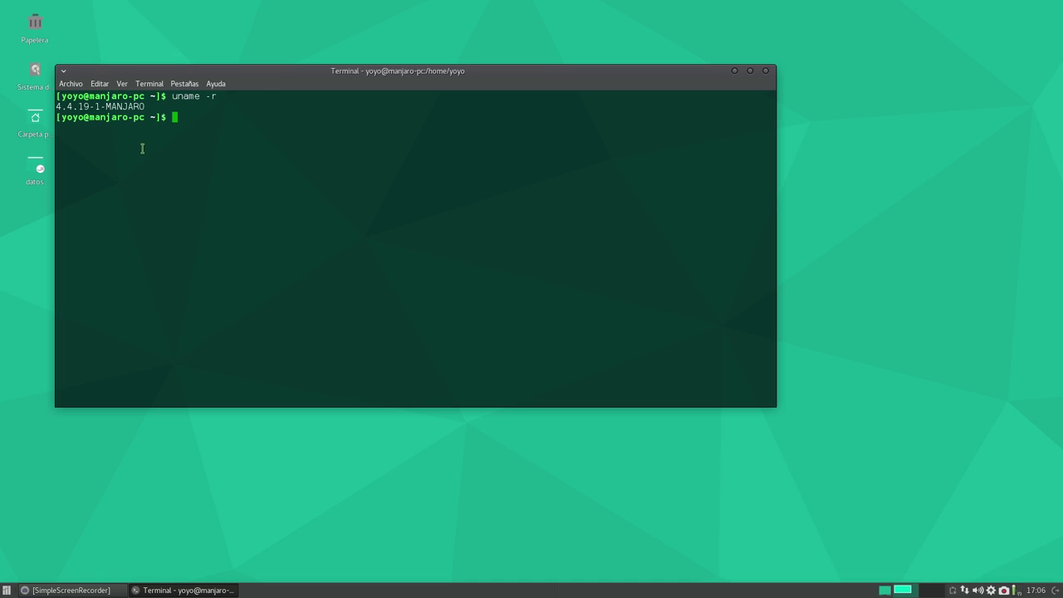
- Install linux44-headers with 'sudo pacman -S linux44-headers', confirming with s, then close the terminal
drag(275, 70, 395, 79)
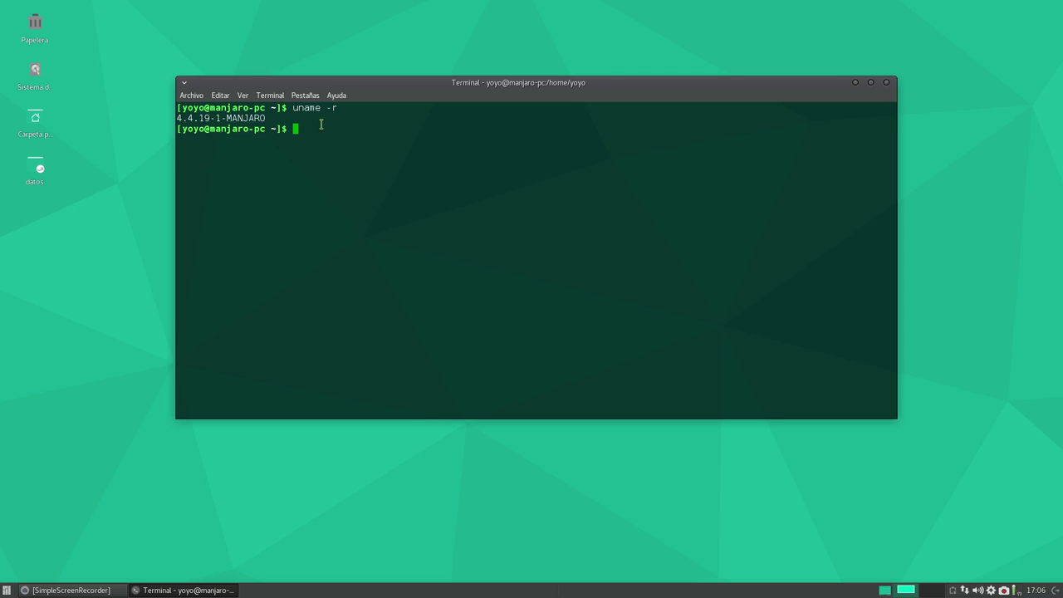
text(l)
key(BackSpace)
text(sudo pacman -S linux44-headers)
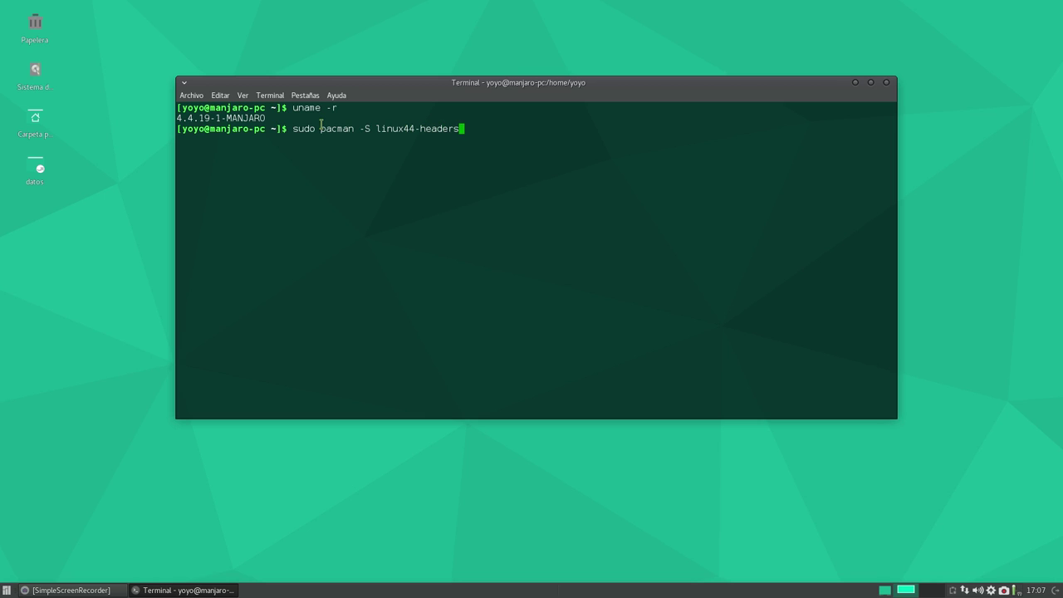
key(Return)
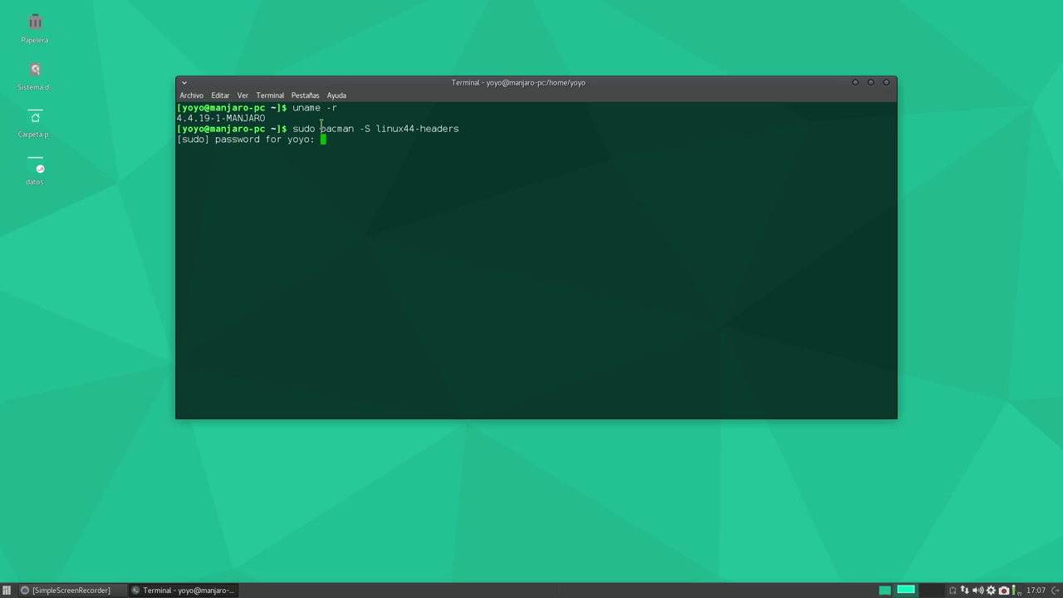
key(Return)
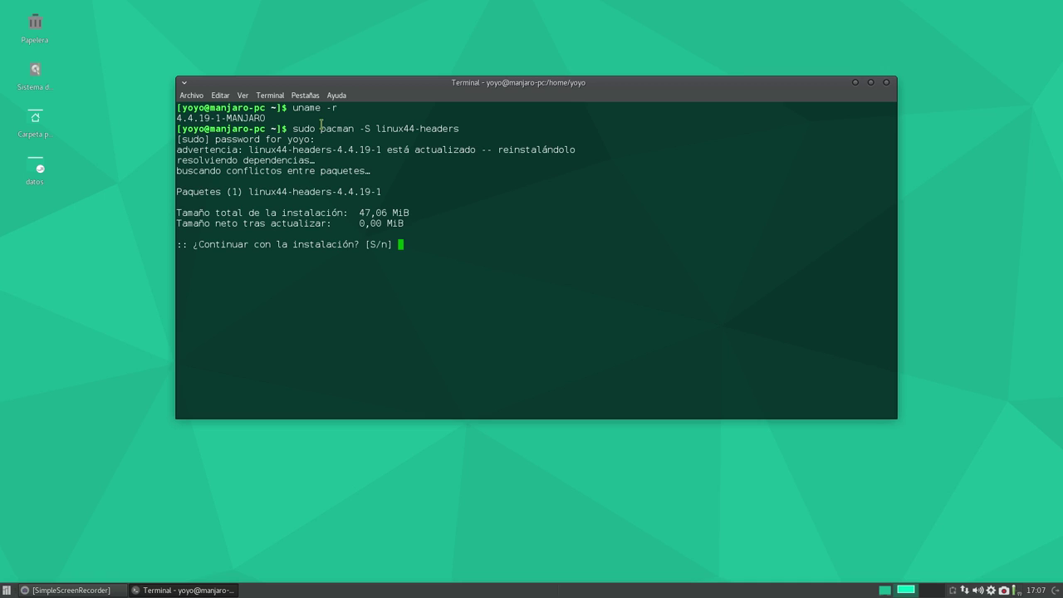
text(s)
key(Return)
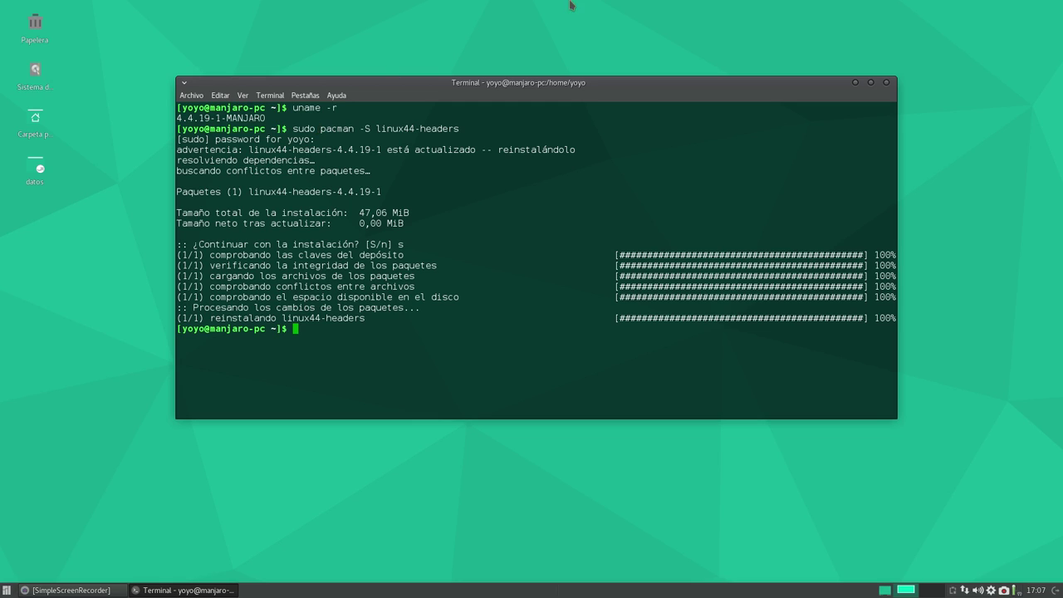
click(885, 83)
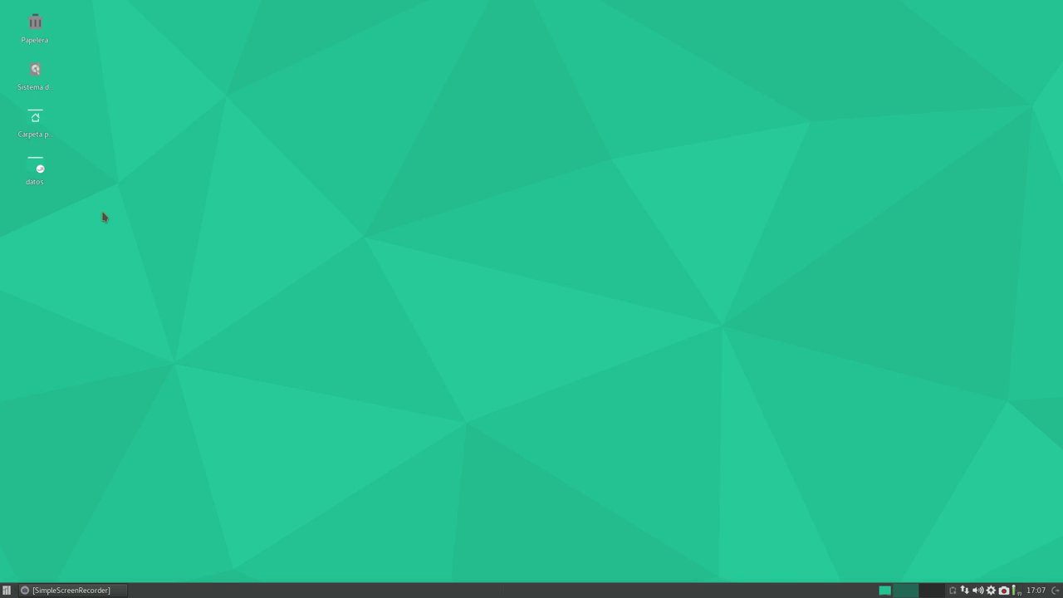
- In Escritorio's Fondo tab, try several backgrounds and set the teal Manjaro mountain image as wallpaper
click(6, 590)
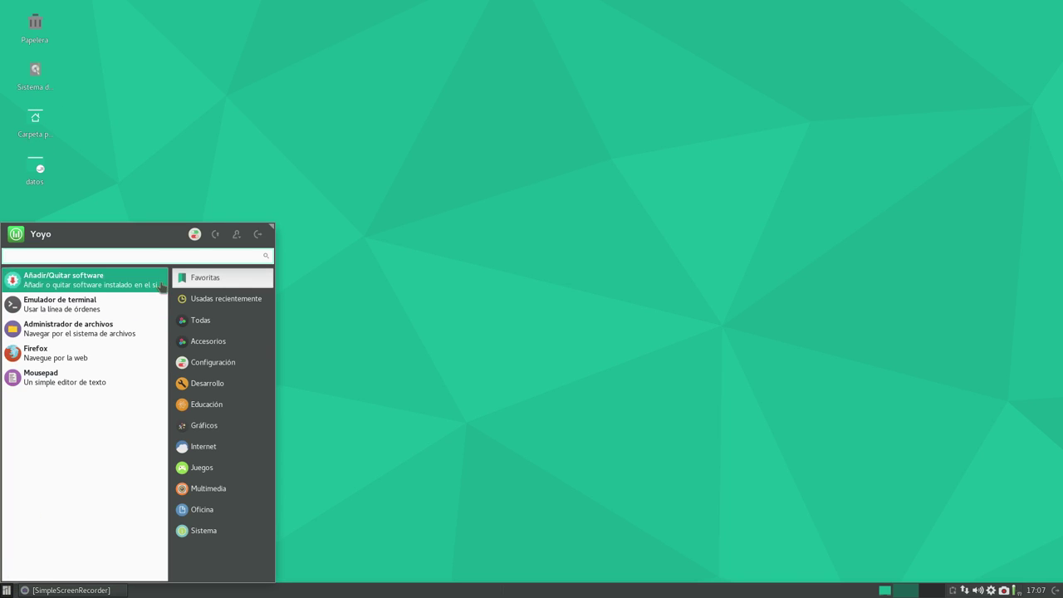
click(194, 233)
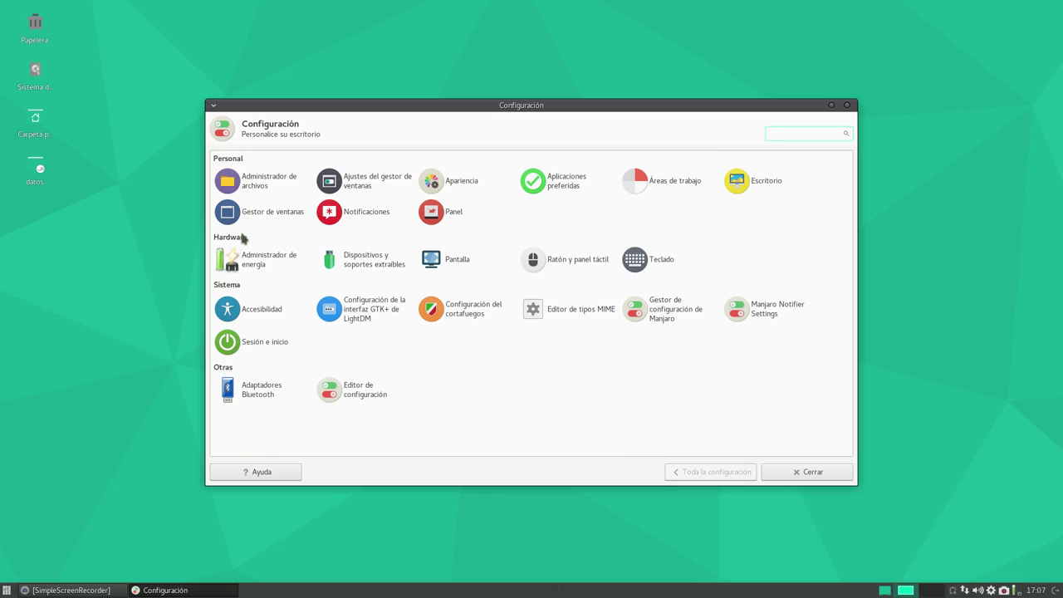
click(789, 180)
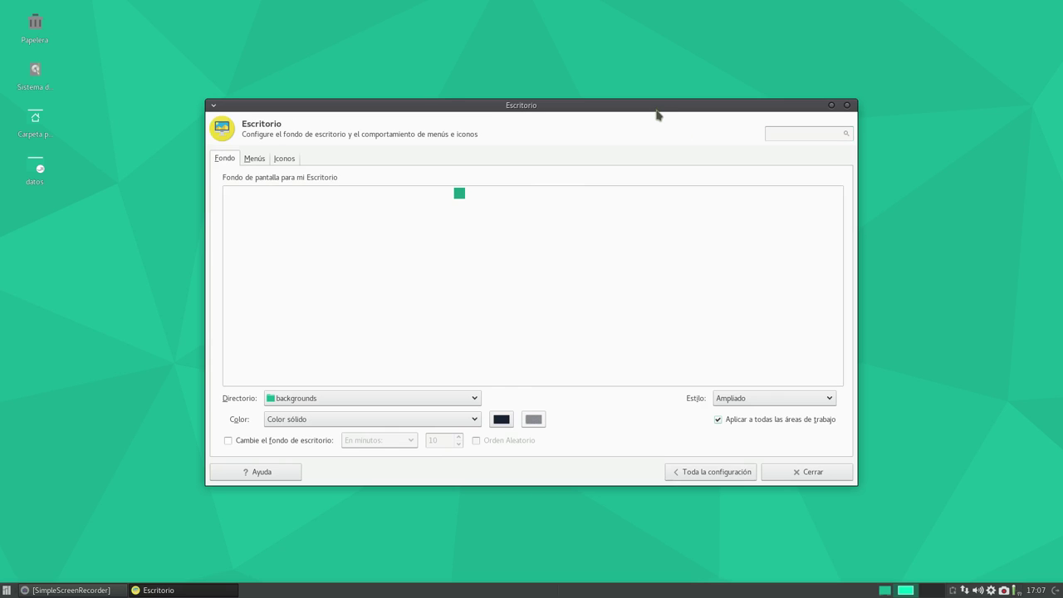
drag(656, 112, 611, 77)
click(310, 190)
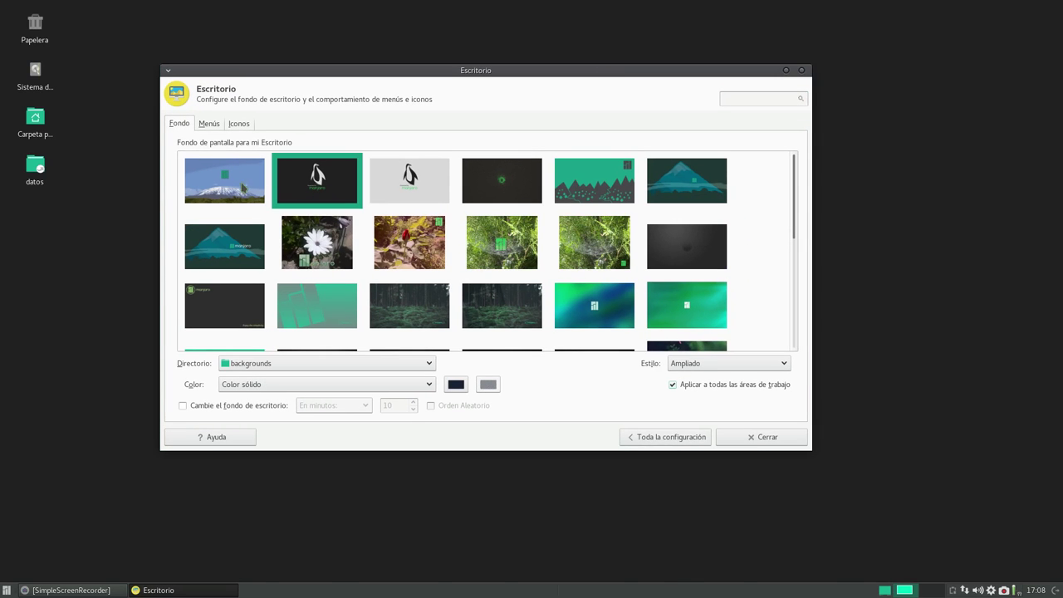
click(241, 188)
click(623, 300)
click(686, 243)
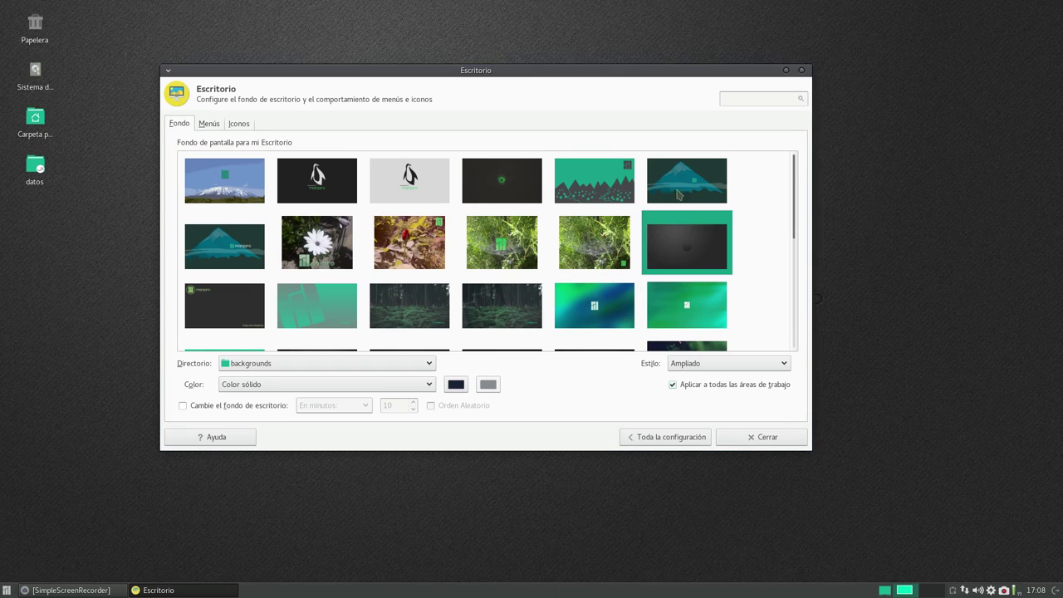
click(677, 193)
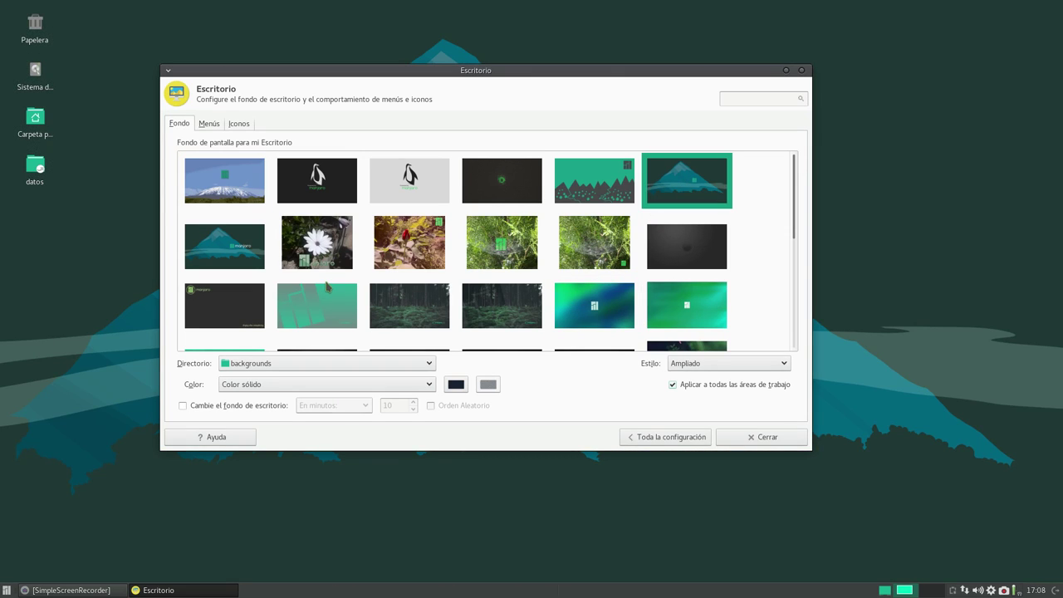
click(280, 368)
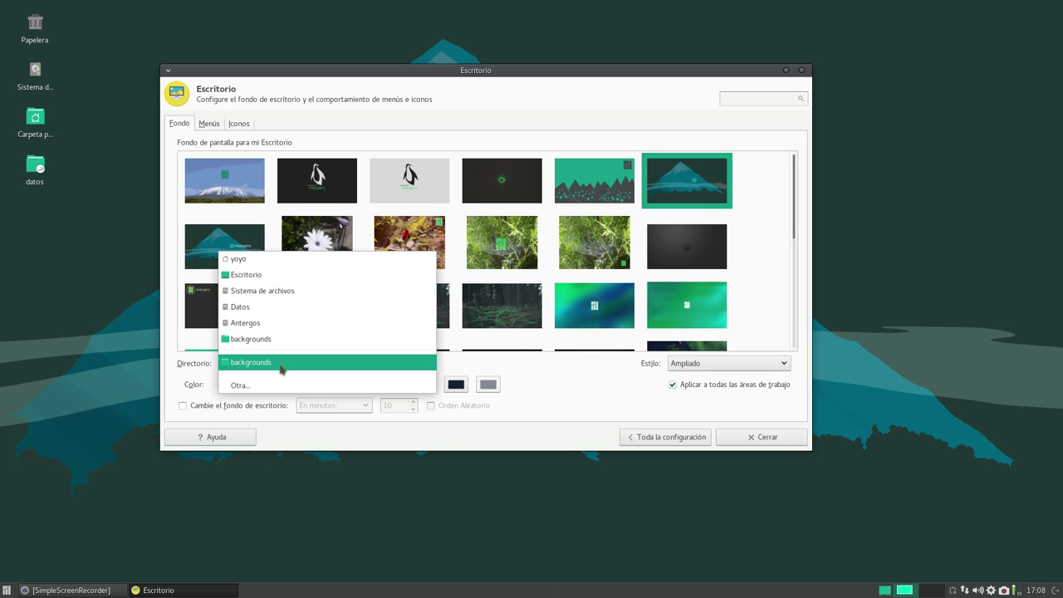
- Change the wallpaper folder to home > Imágenes > Walls
click(266, 386)
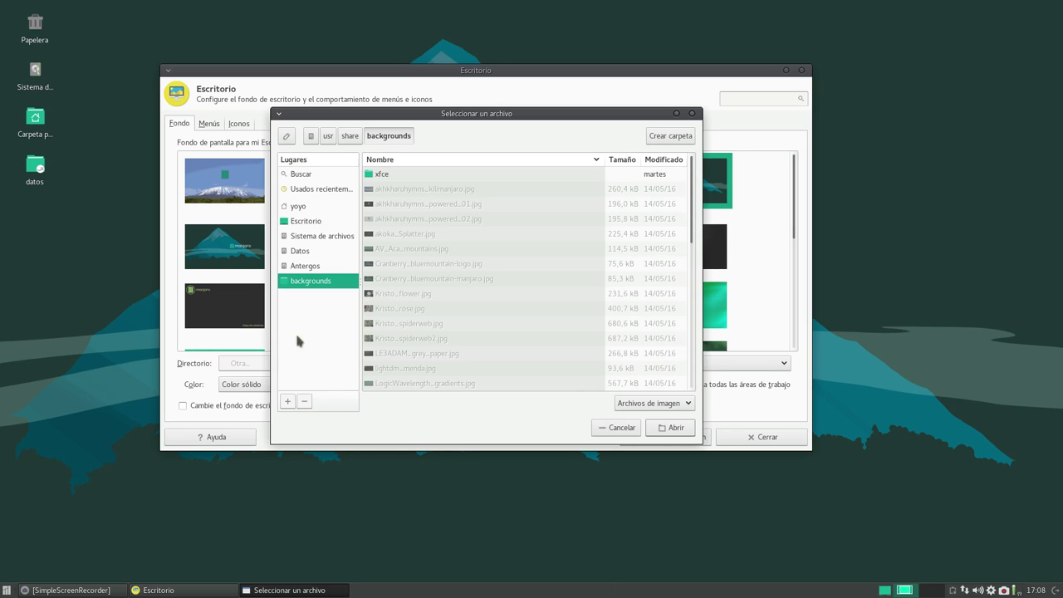
click(298, 207)
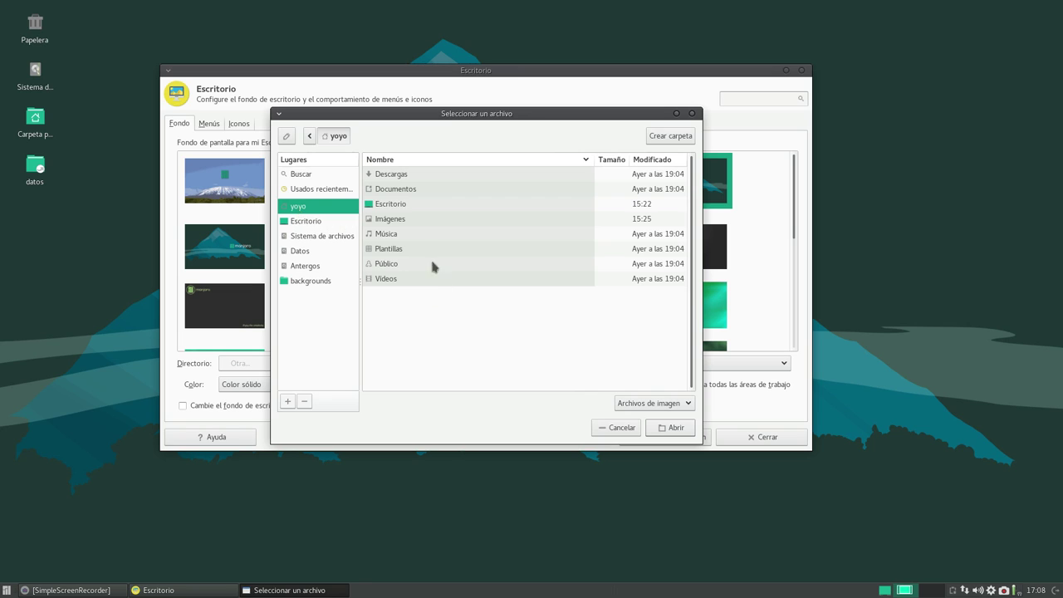
double_click(402, 220)
click(392, 174)
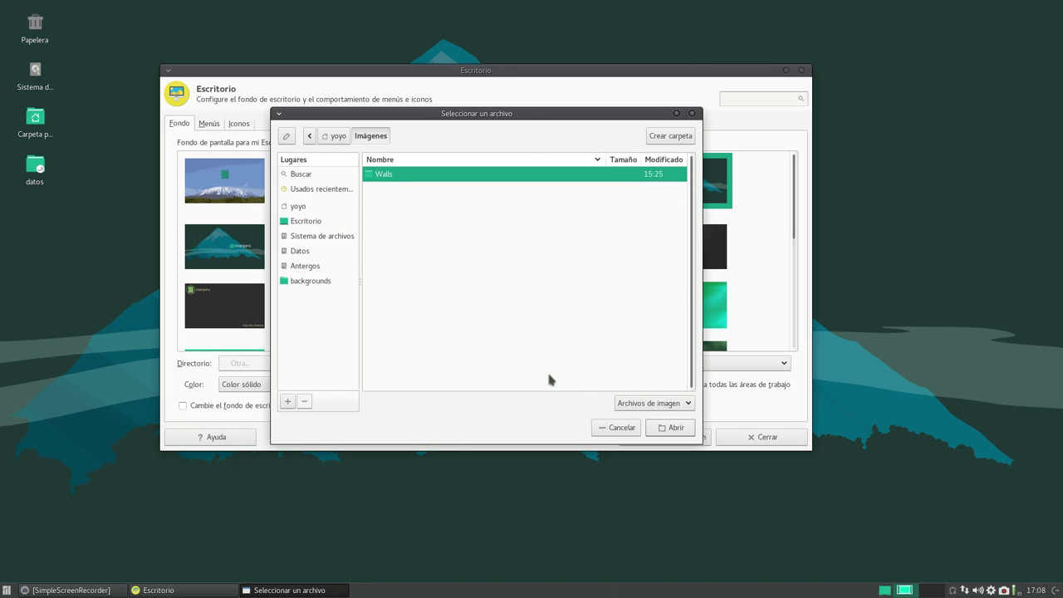
click(671, 428)
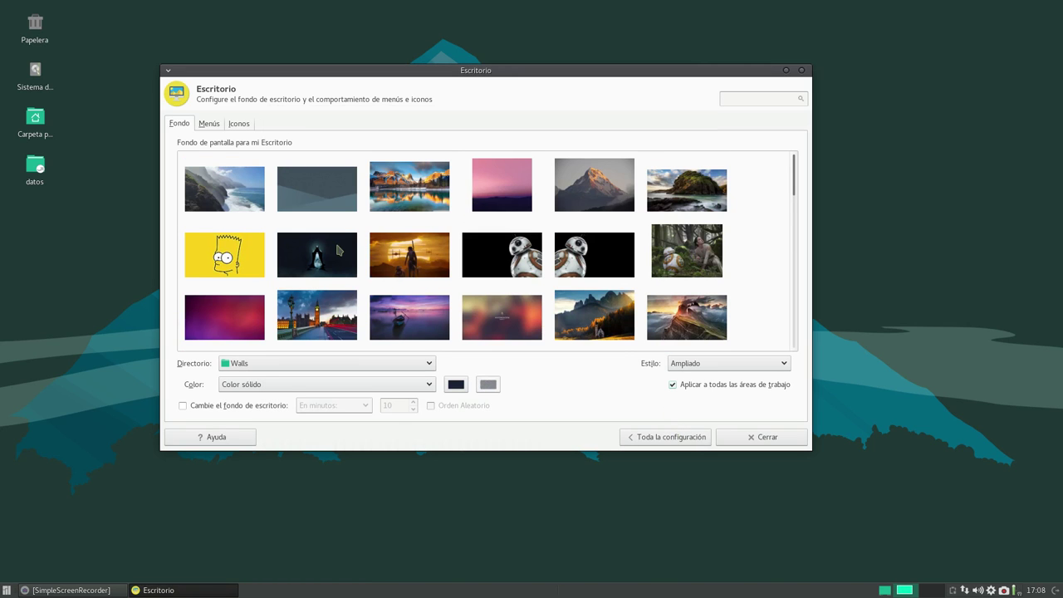
- Try several Walls images as wallpaper: tulips, lakes, desert road and a green mountain valley
scroll(347, 274, down, 5)
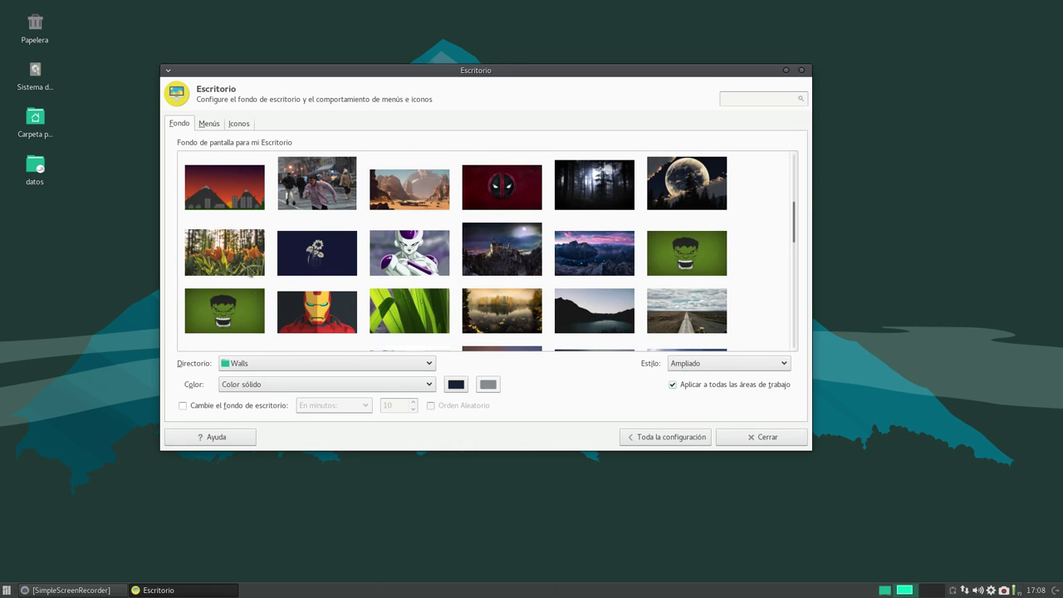
click(244, 252)
click(601, 256)
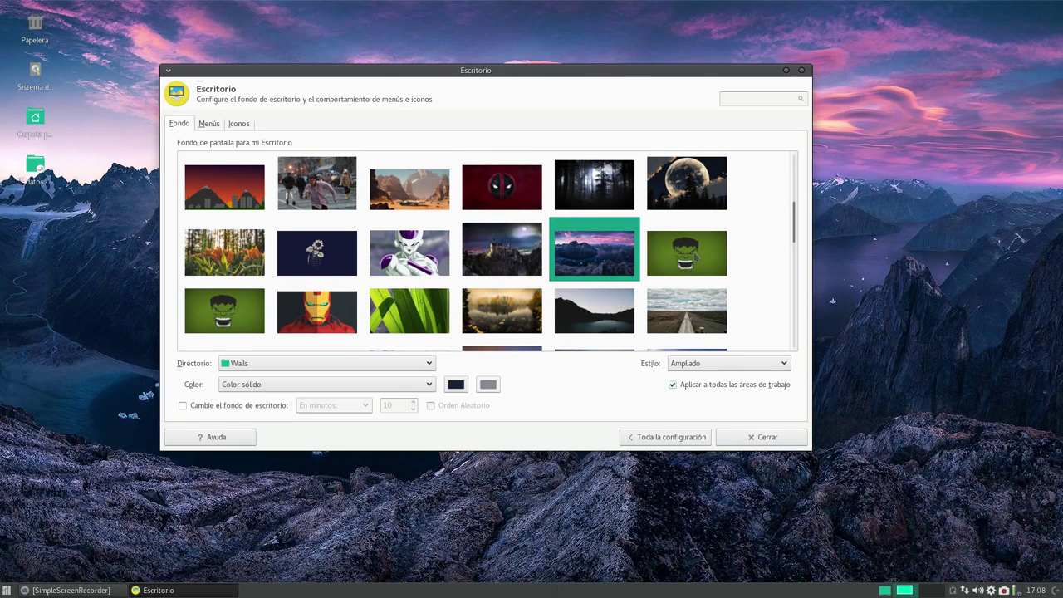
drag(427, 73, 477, 111)
scroll(470, 358, down, 2)
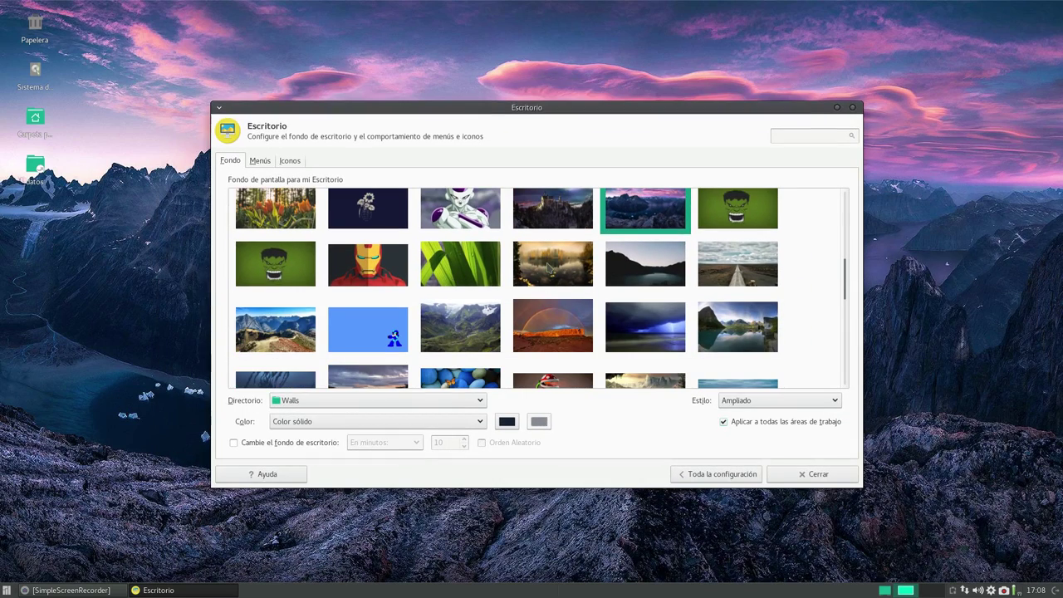
click(548, 266)
click(623, 260)
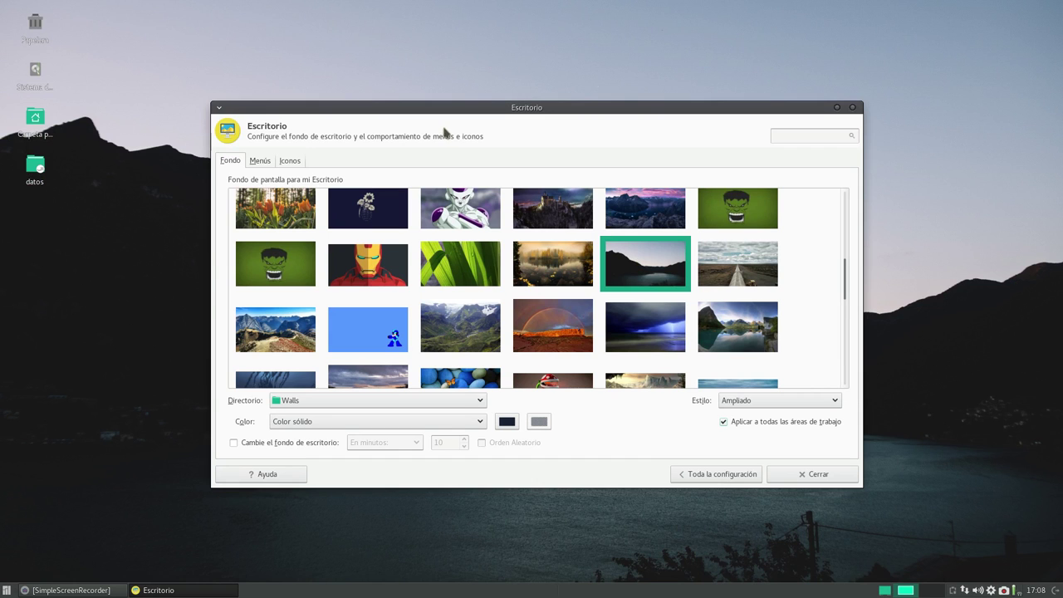
click(732, 305)
click(726, 264)
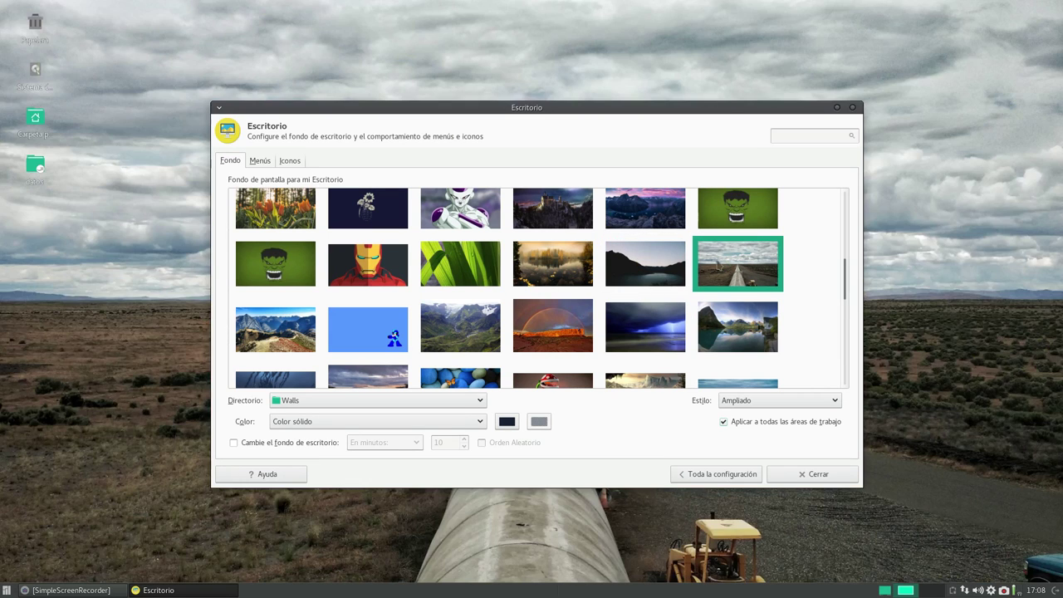
click(484, 334)
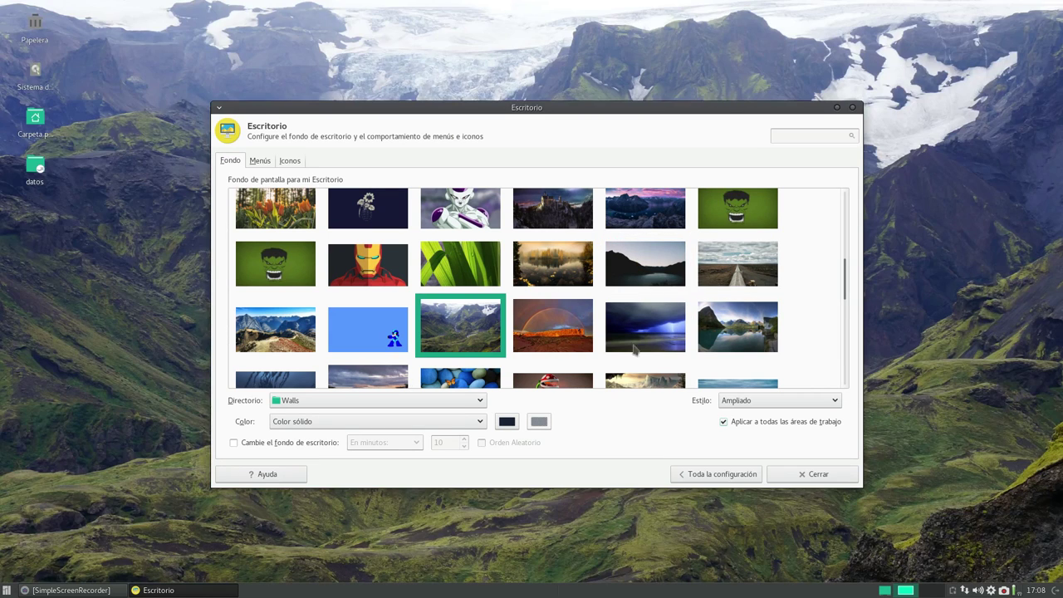
- Settle on the Yosemite valley image as wallpaper and return to the full Configuración overview
scroll(572, 312, down, 1)
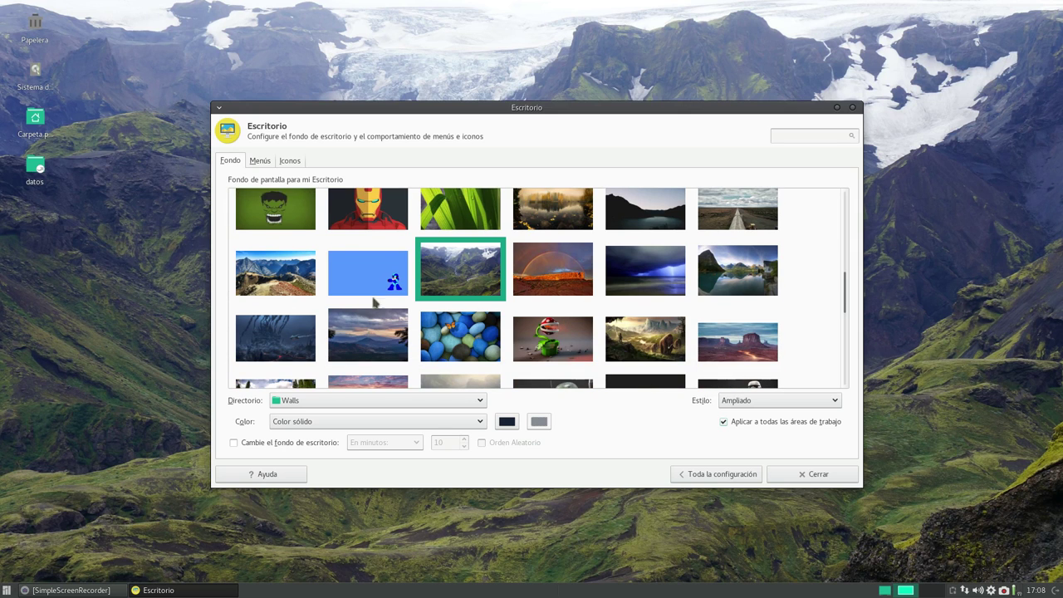
click(257, 280)
click(752, 279)
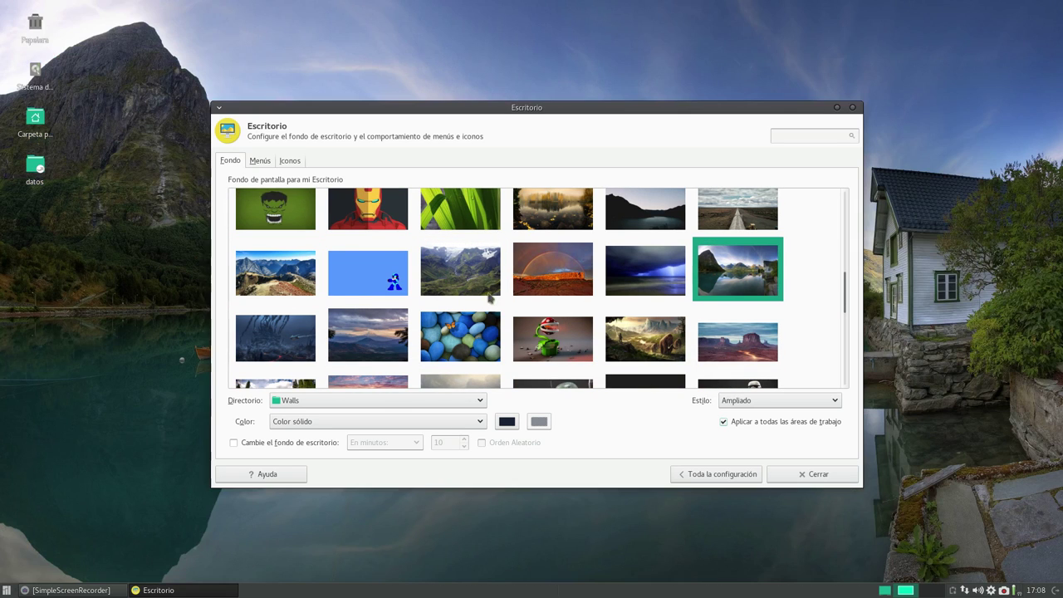
scroll(474, 313, down, 1)
scroll(473, 313, down, 1)
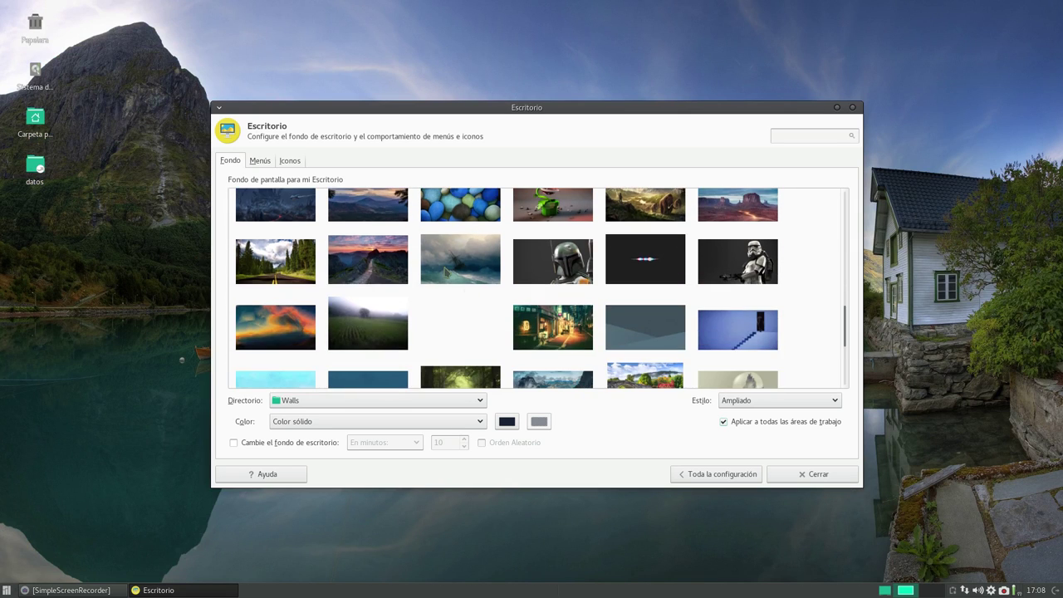
click(366, 267)
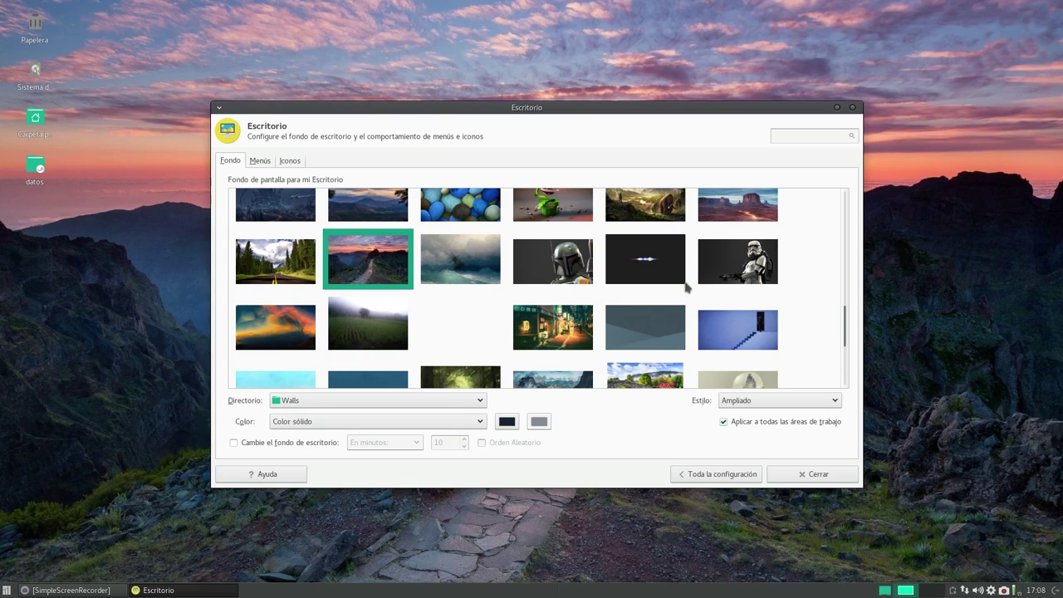
scroll(687, 287, down, 1)
click(567, 334)
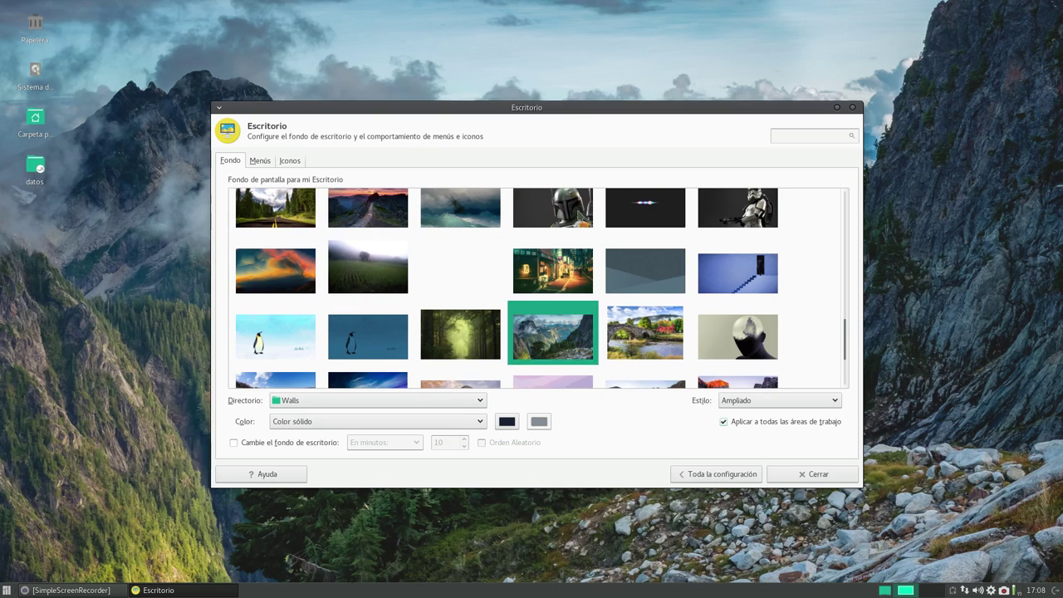
drag(547, 112, 519, 65)
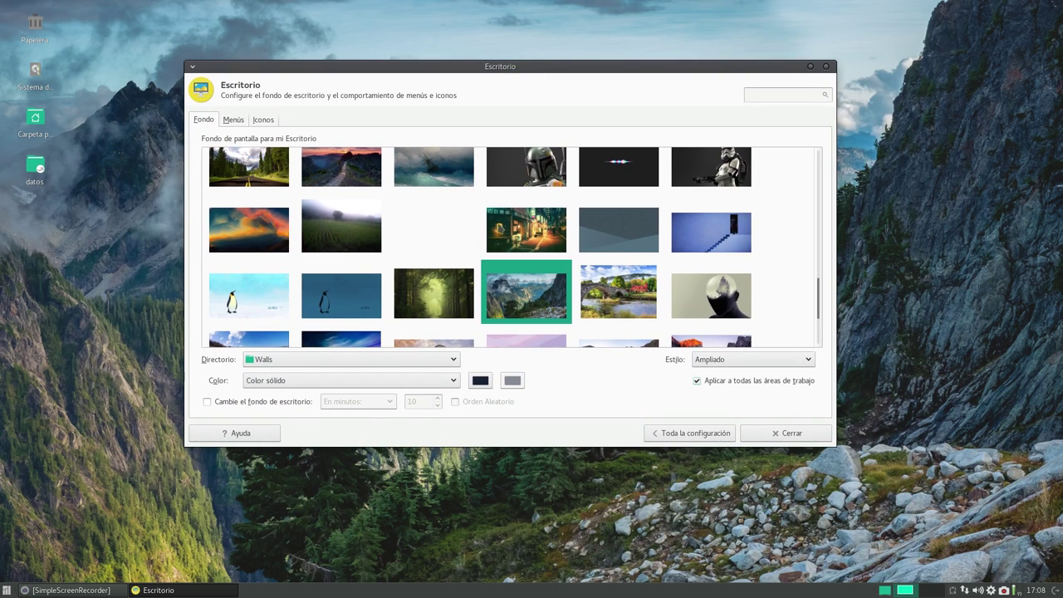
scroll(470, 292, down, 2)
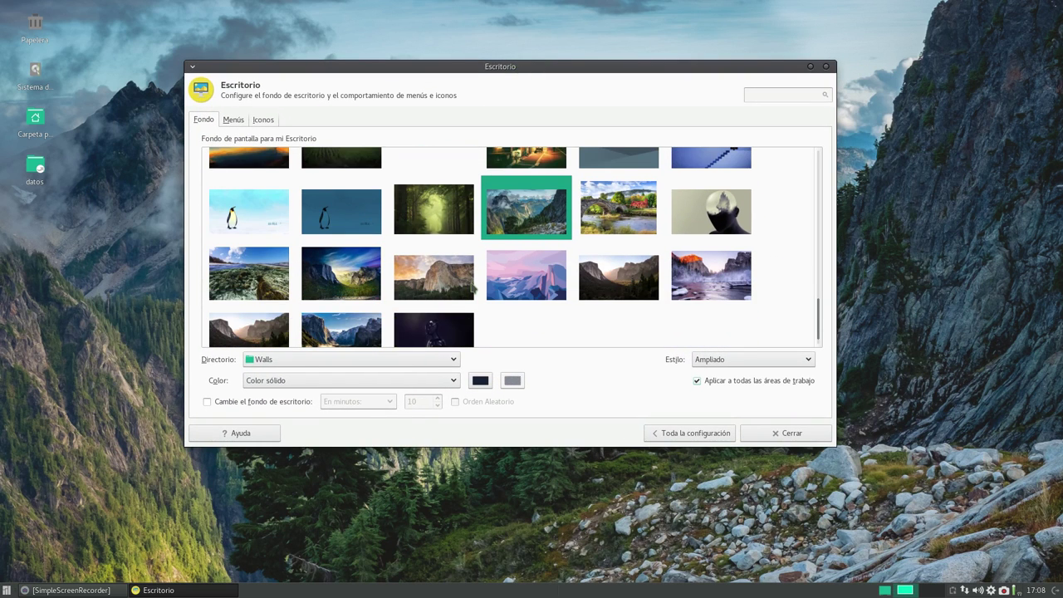
click(344, 281)
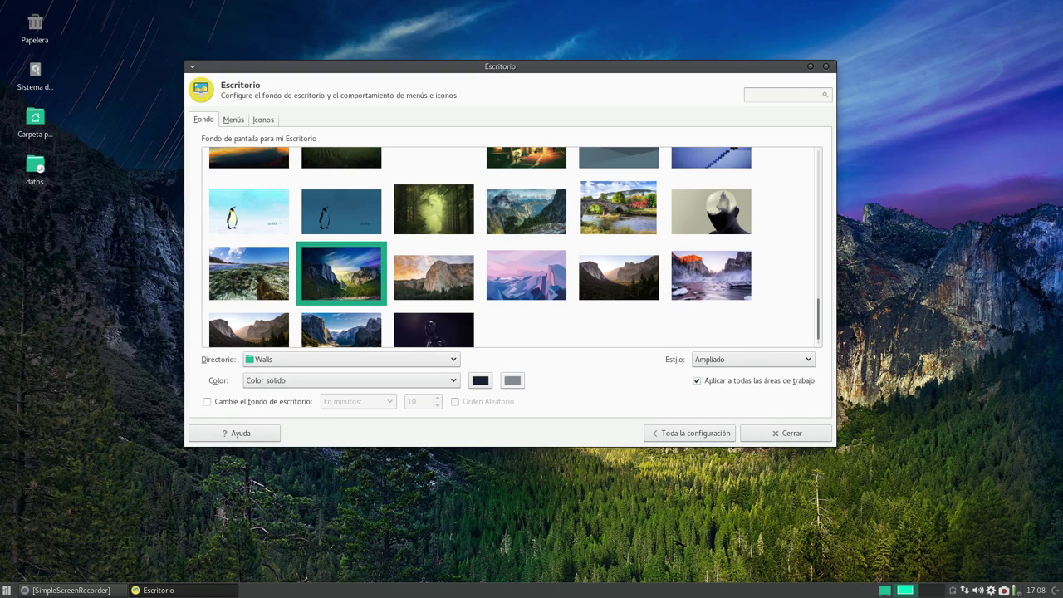
drag(454, 69, 421, 69)
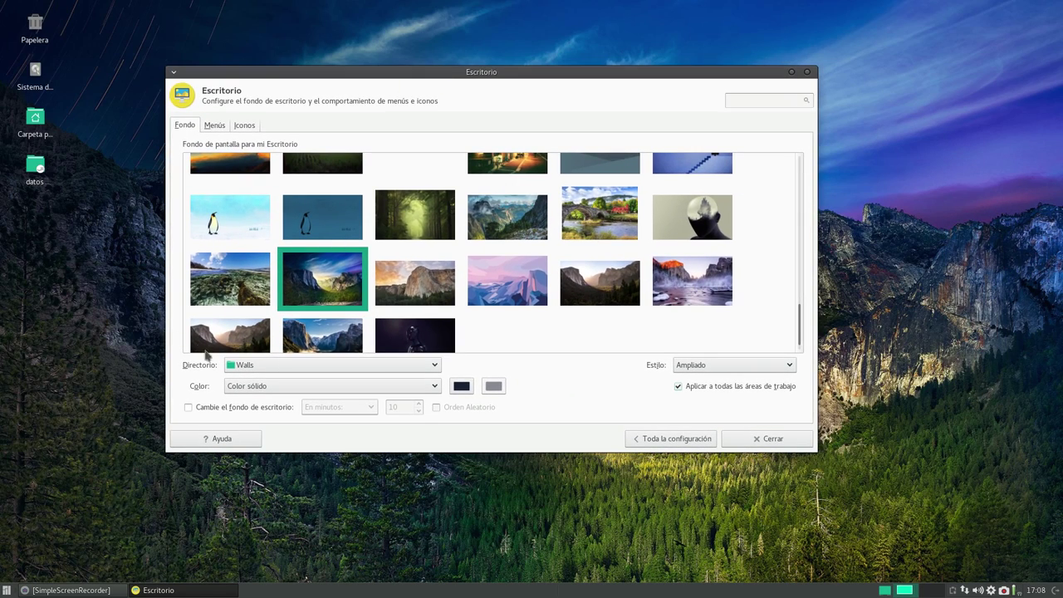
click(674, 445)
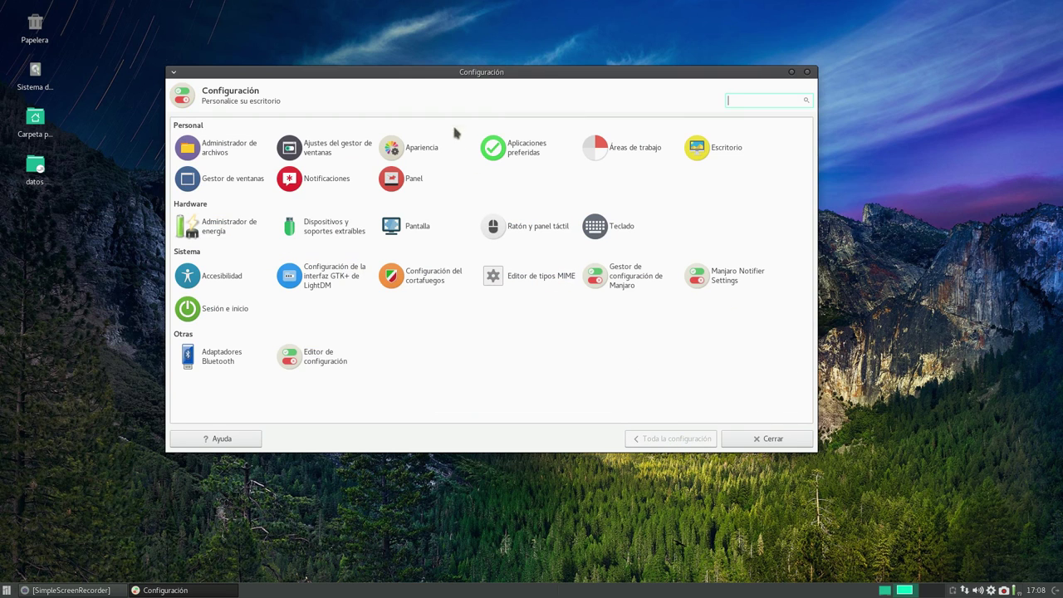
drag(448, 77, 529, 93)
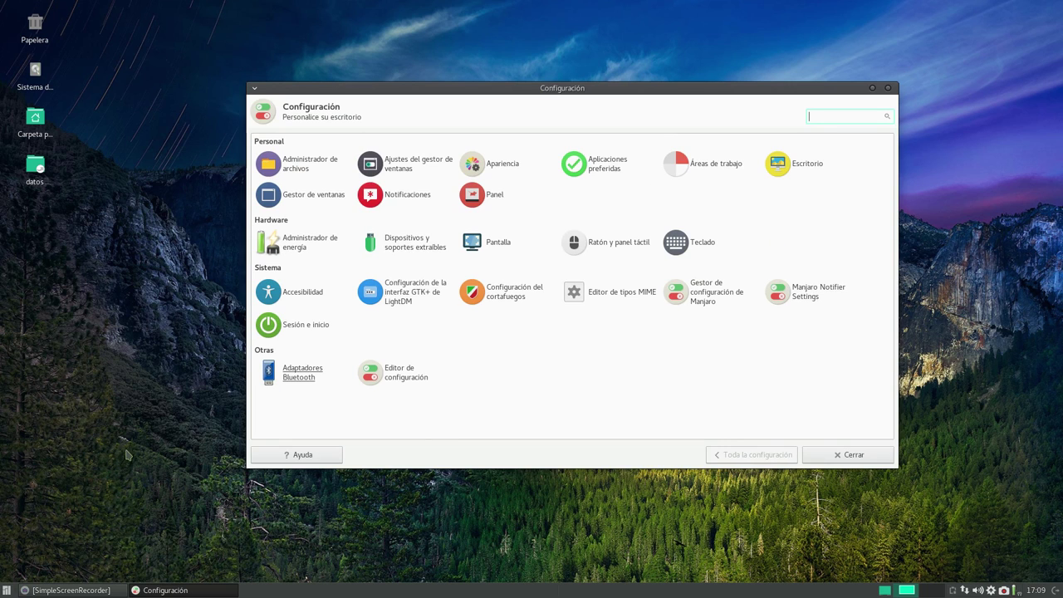
click(8, 588)
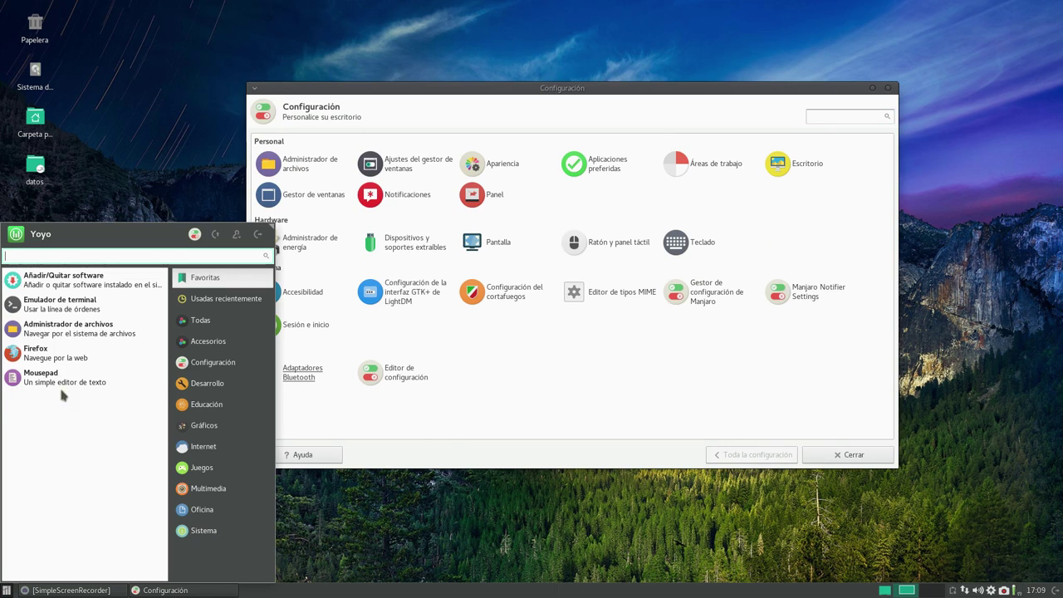
- Launch Firefox and shrink its window, moving it up and right
click(52, 357)
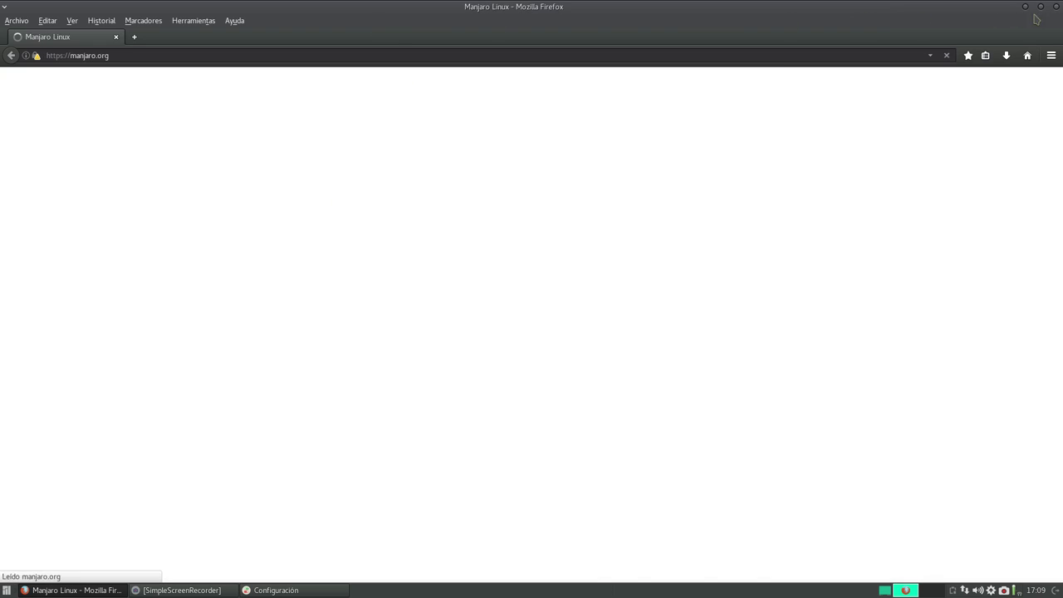
click(1041, 6)
drag(478, 138, 559, 52)
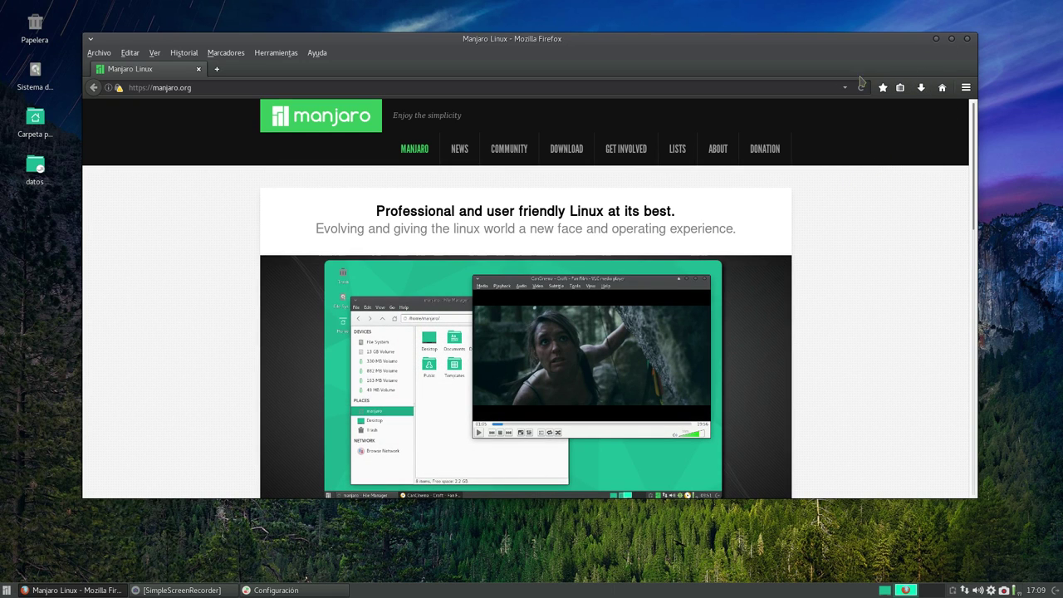
mouse_move(700, 139)
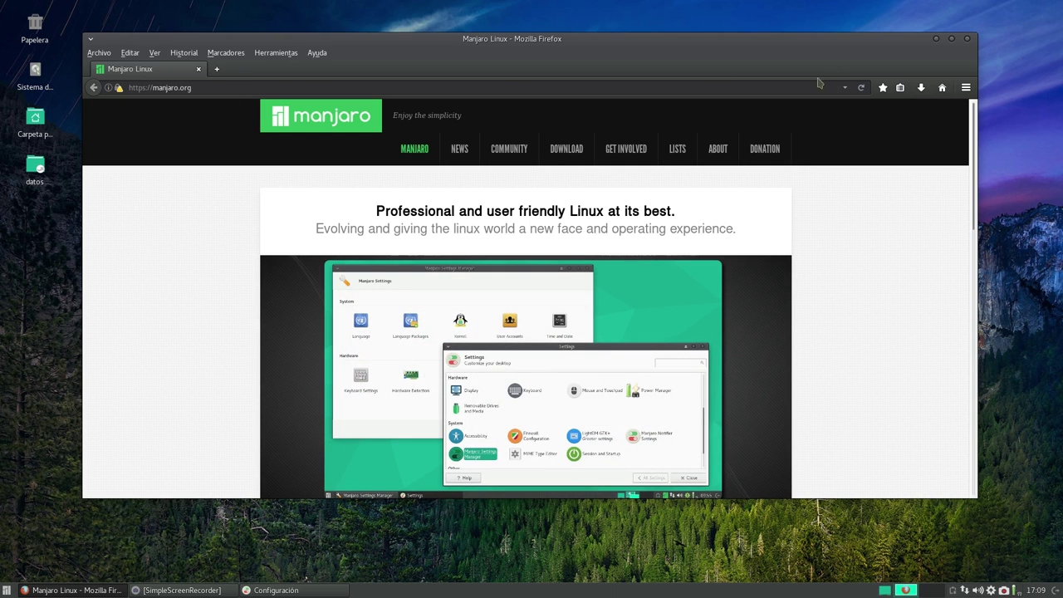
- Hide Firefox's Barra de menús, close the browser, and shift Configuración slightly left
right_click(931, 74)
click(950, 117)
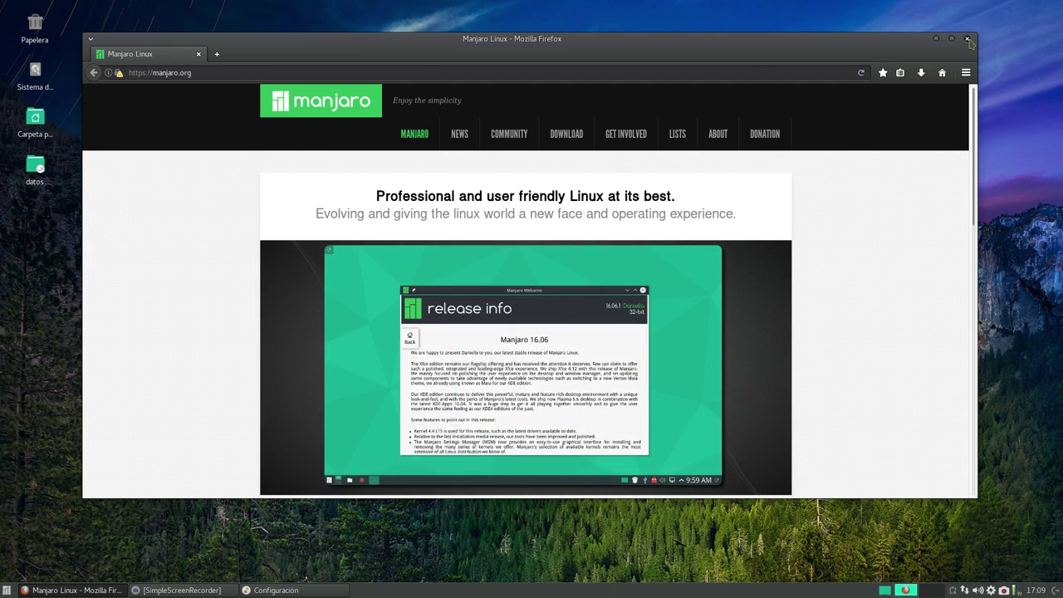
click(967, 39)
drag(623, 95, 570, 92)
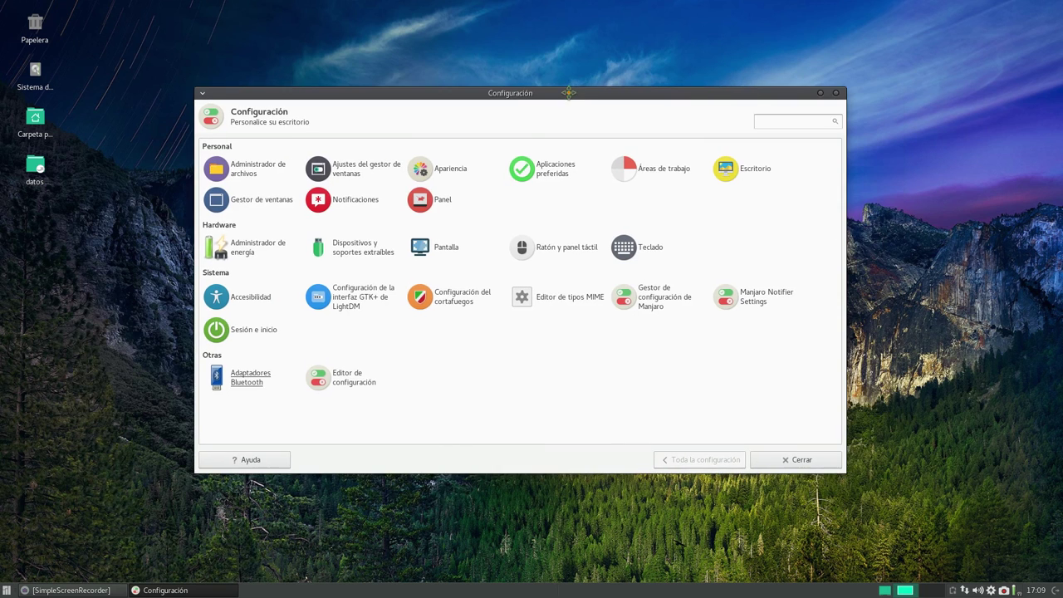
- Close Configuración and launch Añadir/Quitar software with an enlarged, repositioned window
click(837, 93)
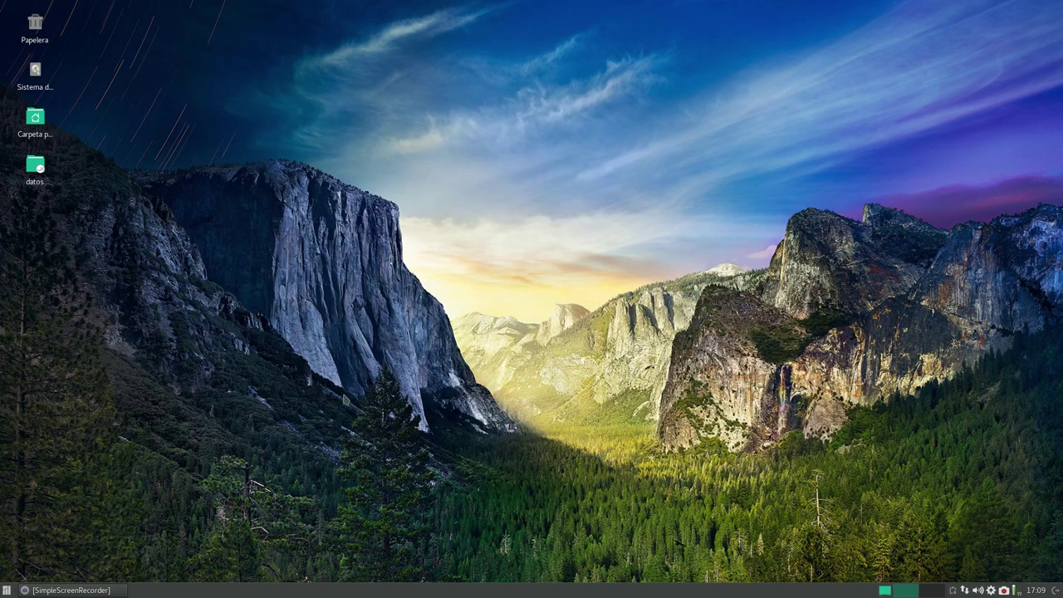
click(6, 590)
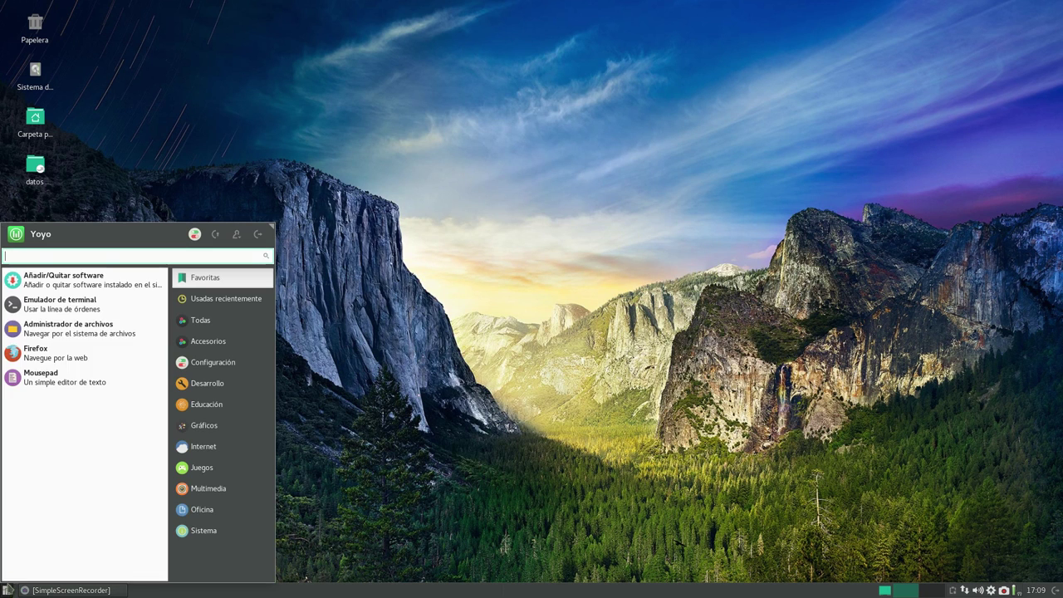
click(52, 286)
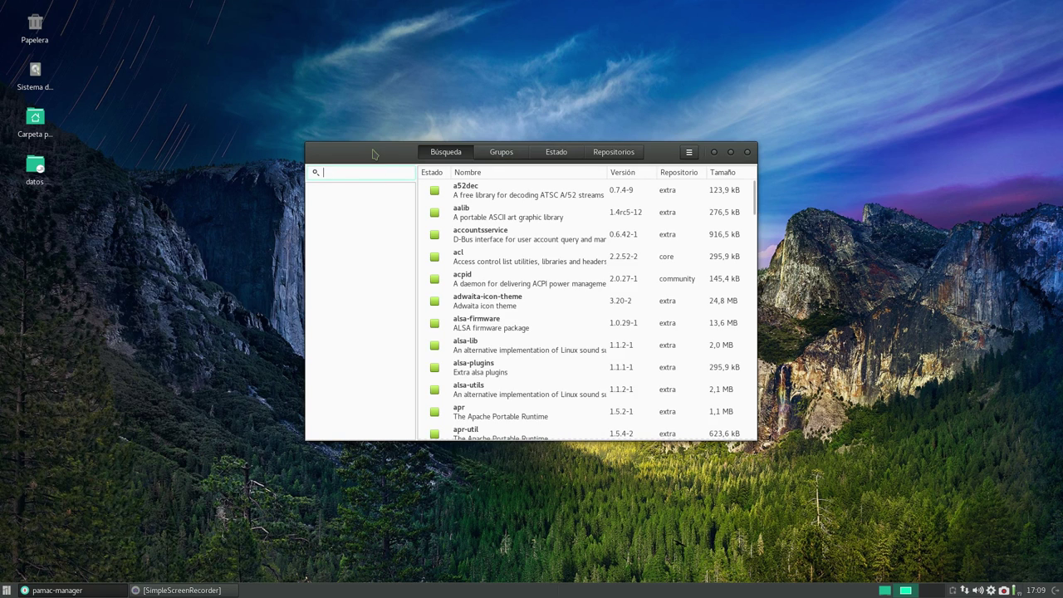
drag(609, 97, 938, 50)
drag(330, 66, 341, 101)
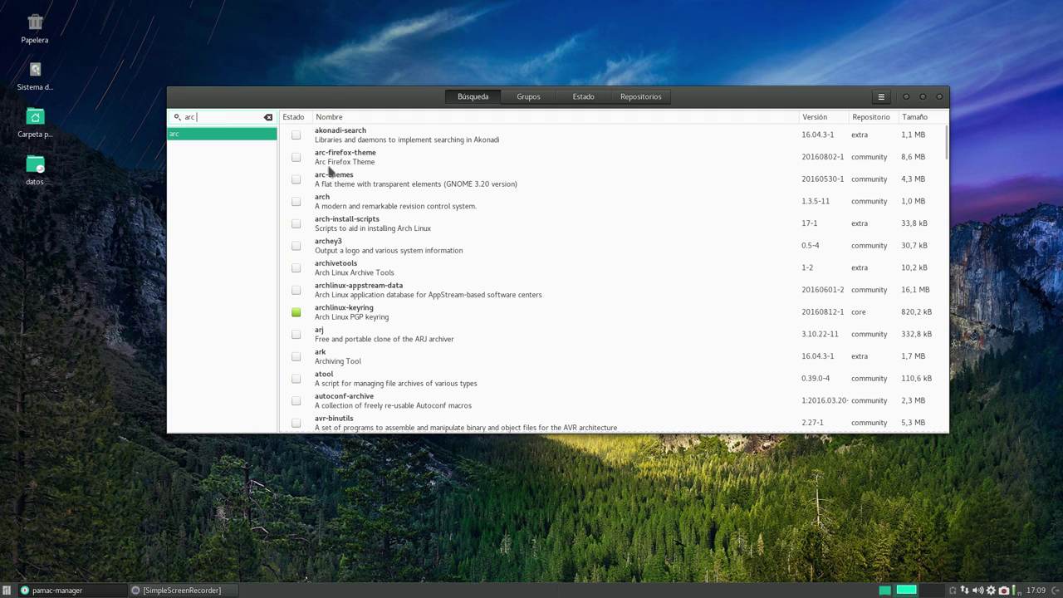
- Search 'arc', mark arc-firefox-theme and arc-themes for installation, and apply
key(Return)
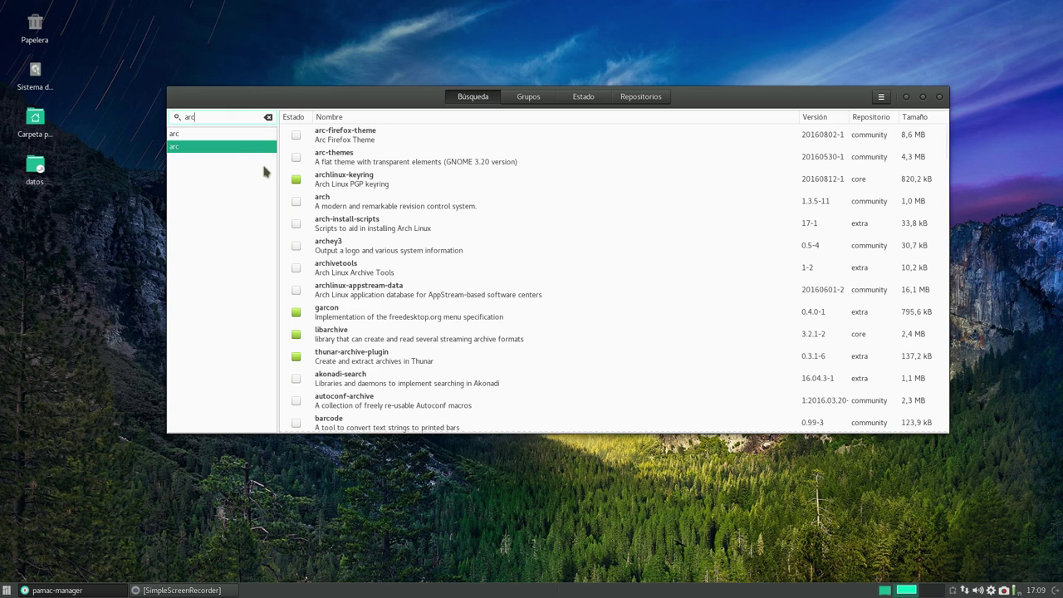
click(359, 141)
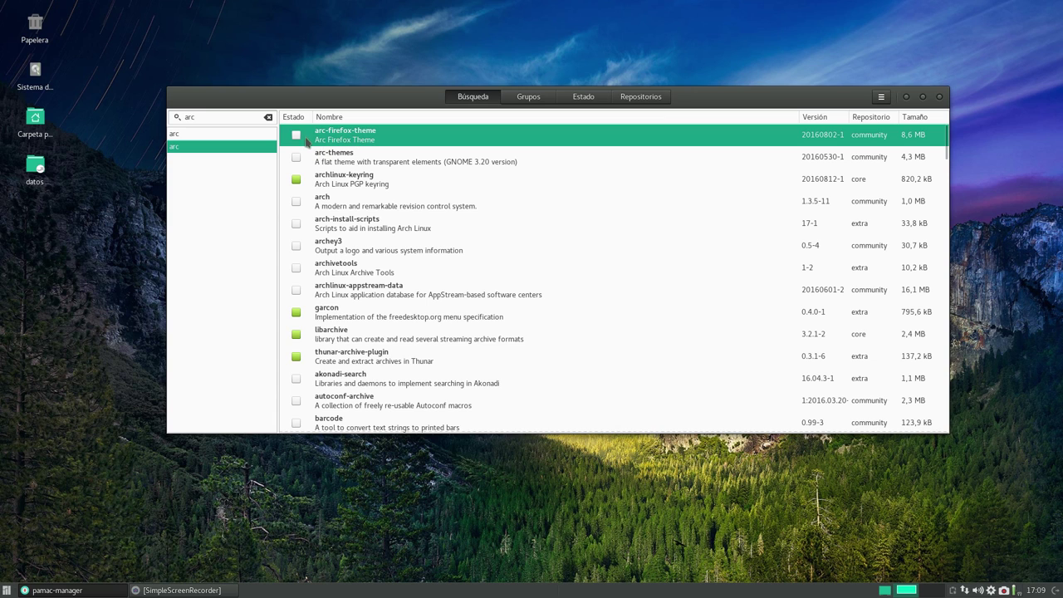
click(297, 136)
click(344, 160)
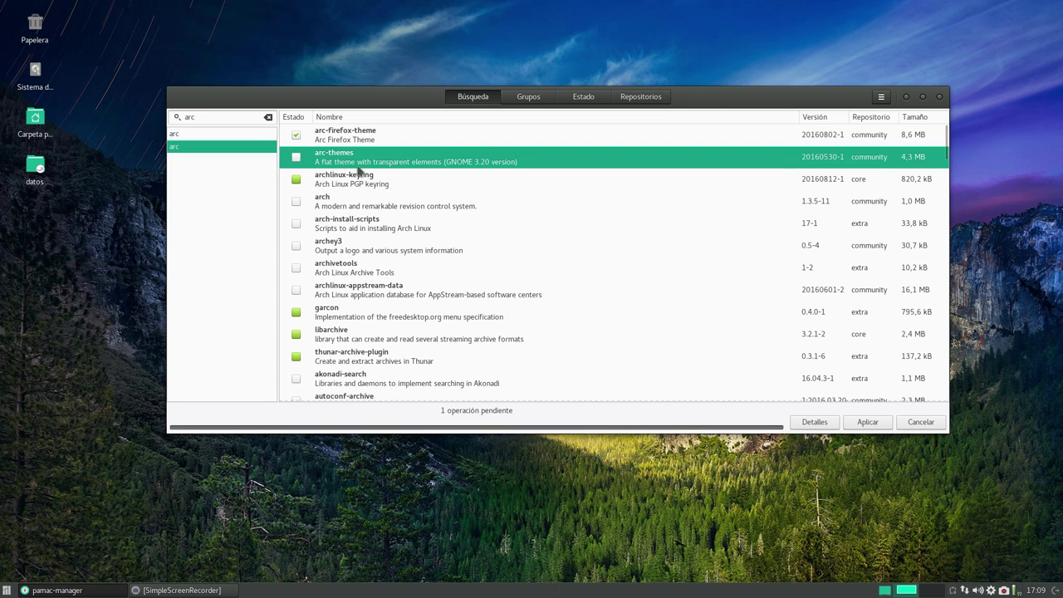
right_click(373, 162)
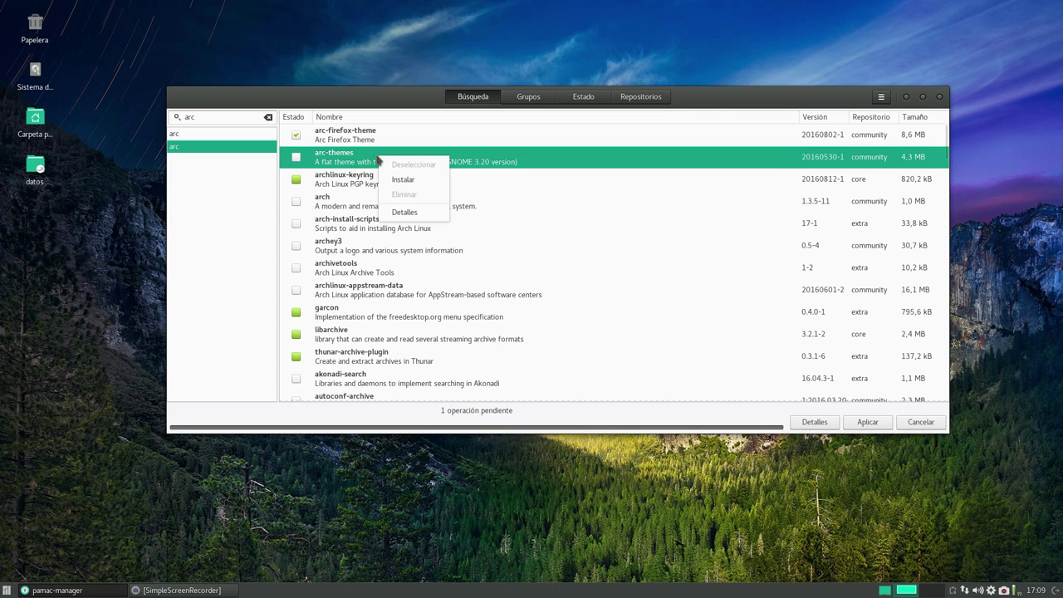
click(396, 209)
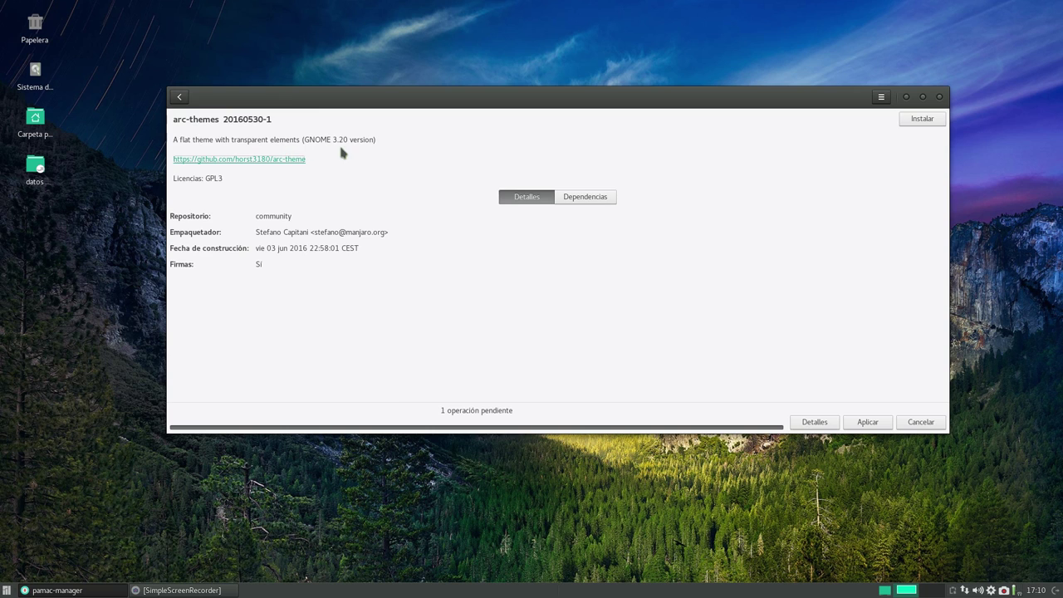
click(181, 97)
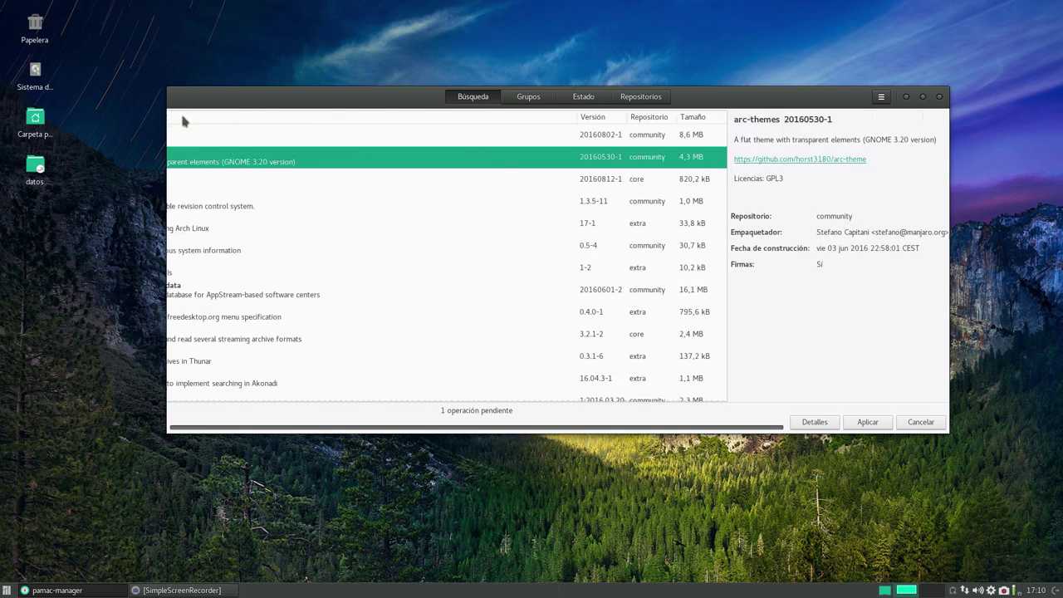
click(296, 157)
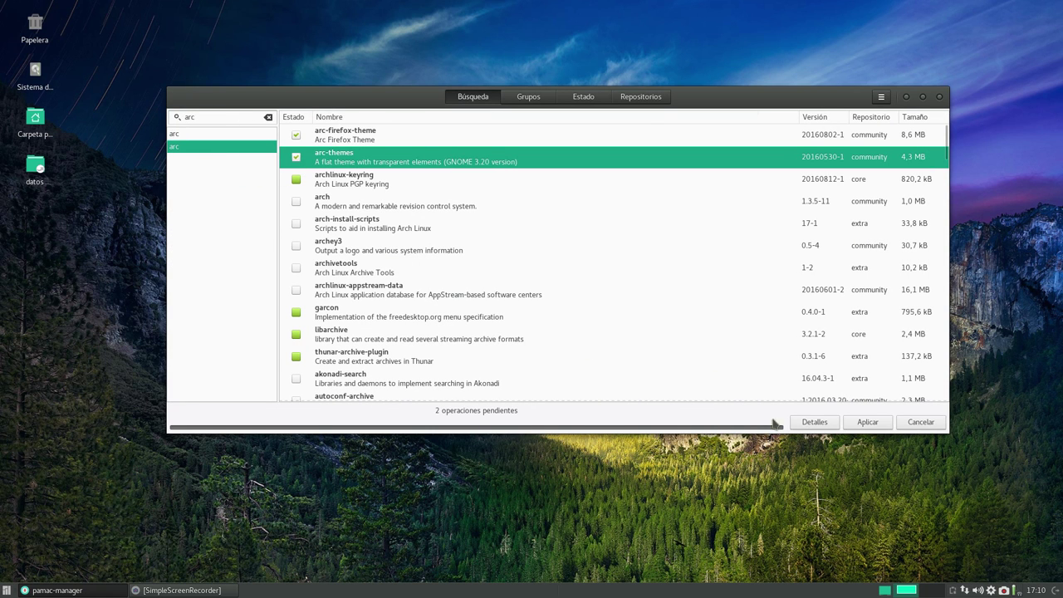
click(867, 422)
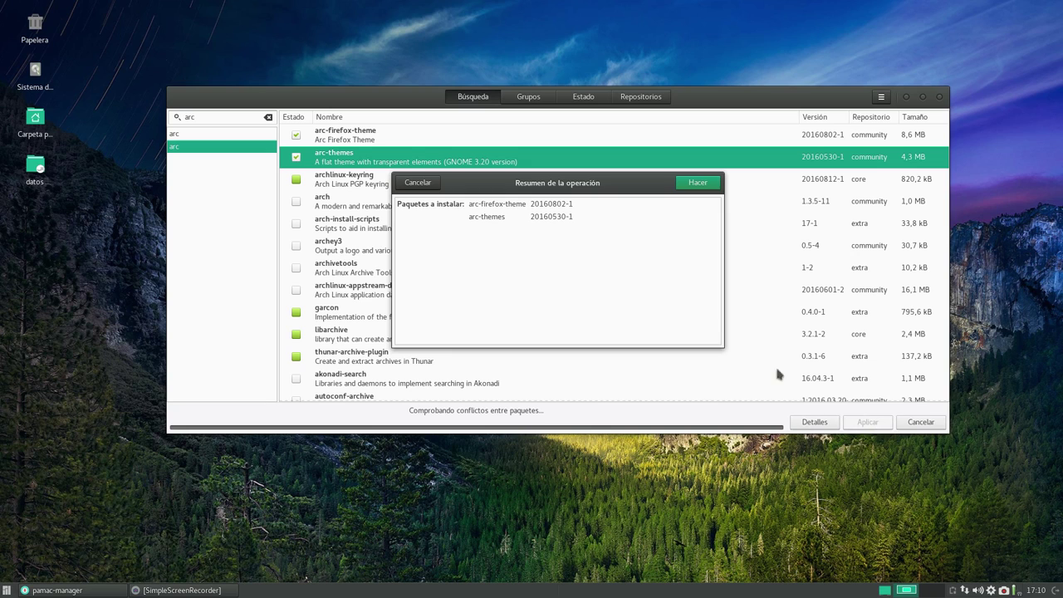
- Confirm the summary and authenticate with the account password to install both Arc packages, then minimize Pamac
click(698, 182)
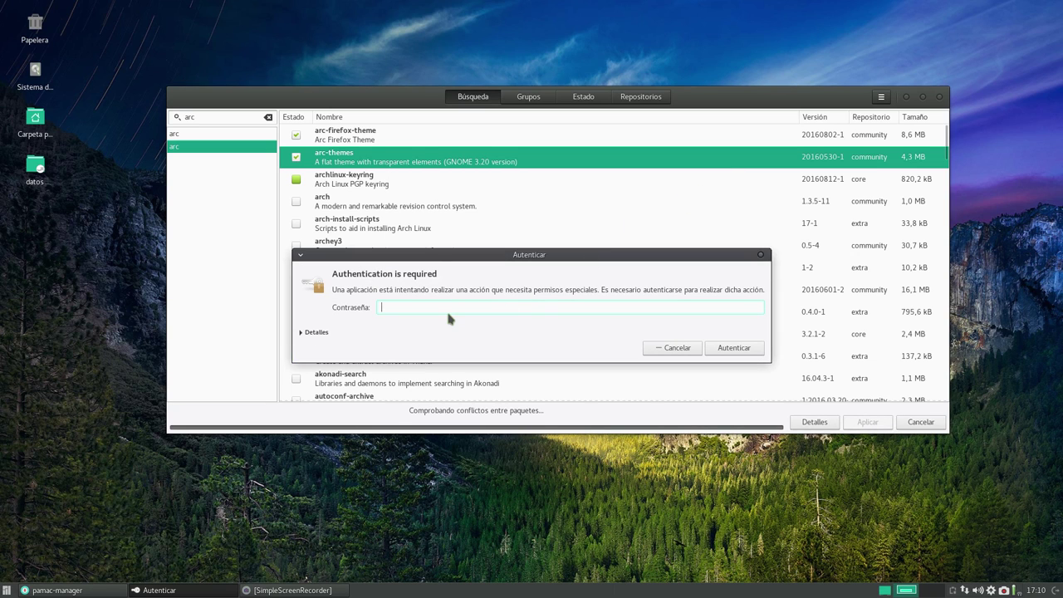
text(••••••)
key(Return)
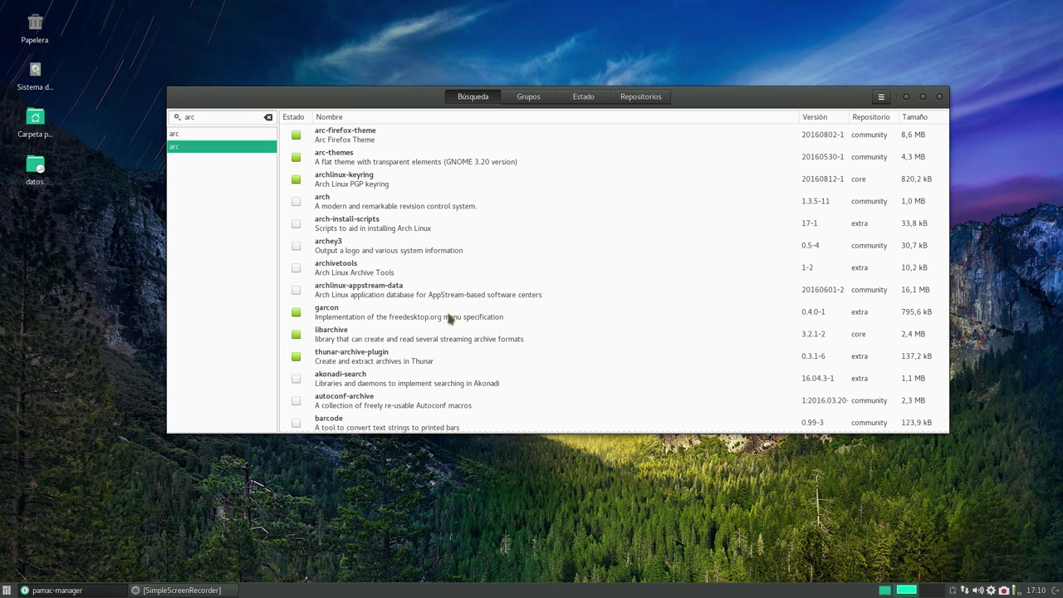
click(353, 163)
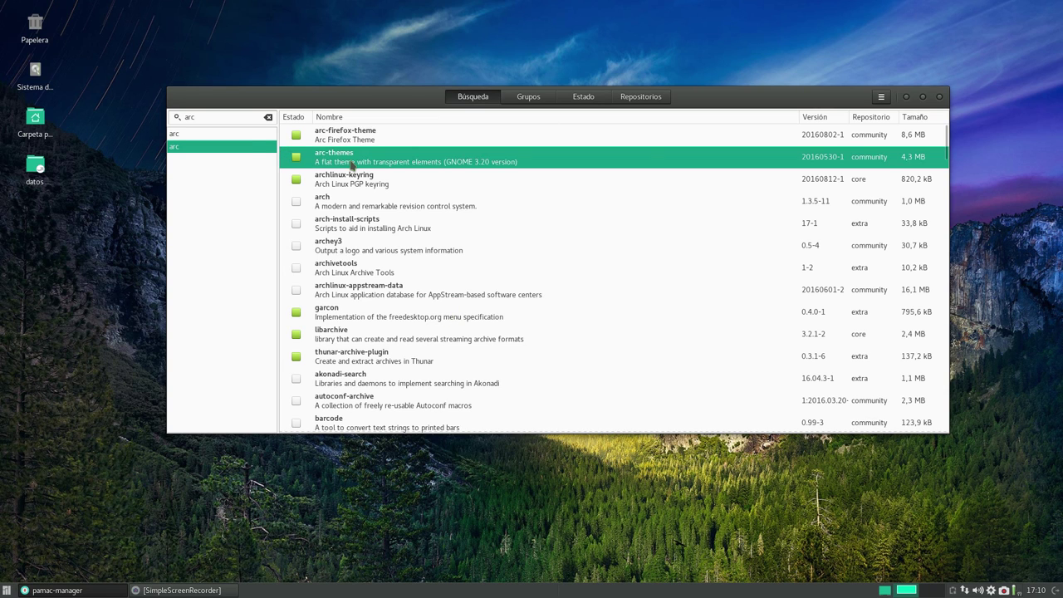
click(905, 97)
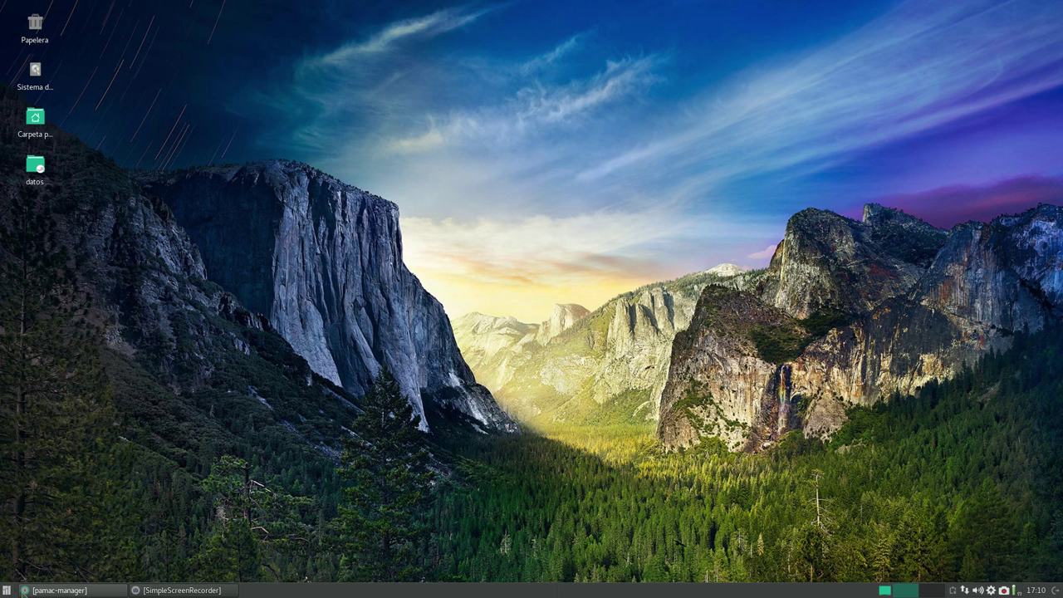
click(6, 590)
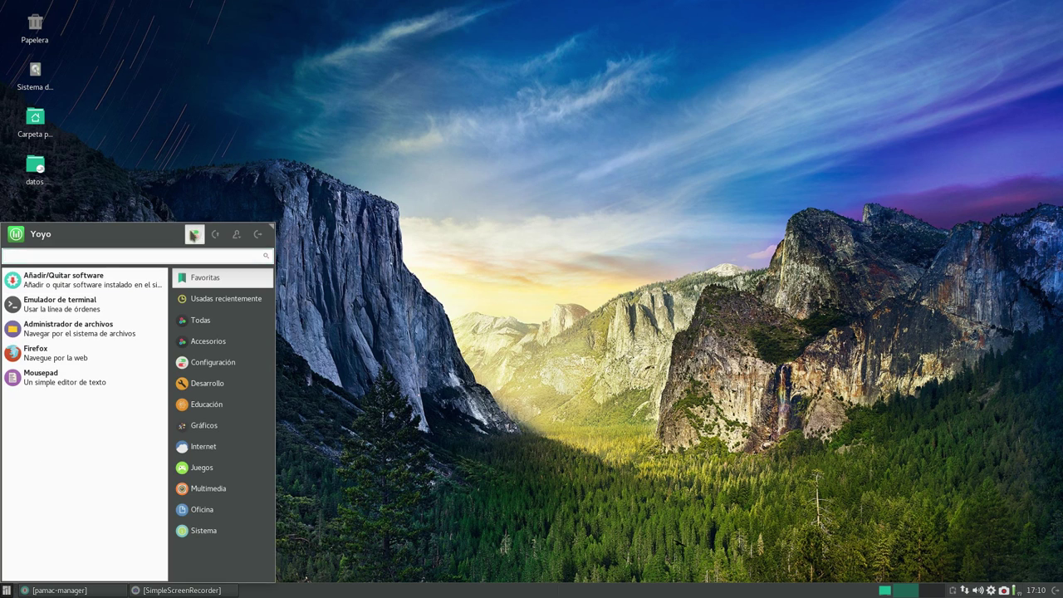
- Choose Arc in the Apariencia Estilo list, then return to Toda la configuración
click(191, 235)
click(466, 183)
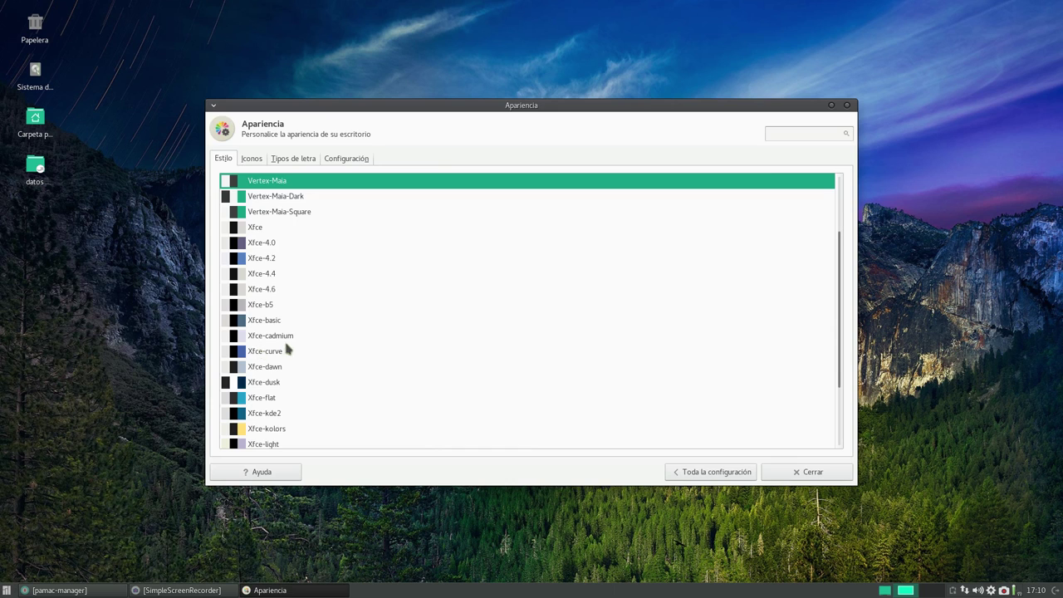
scroll(283, 348, up, 3)
click(268, 213)
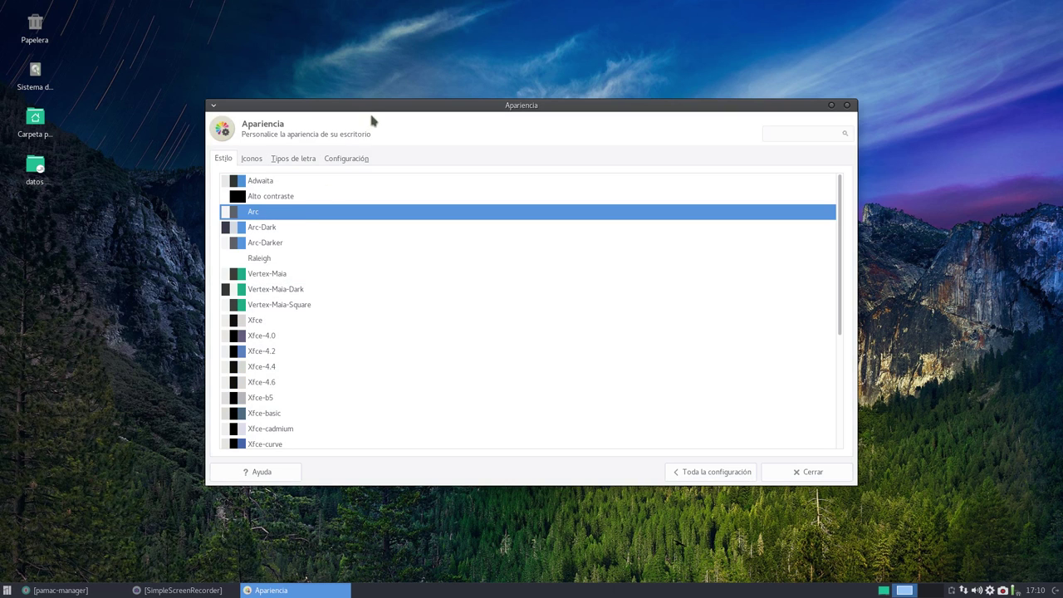
drag(371, 104, 346, 59)
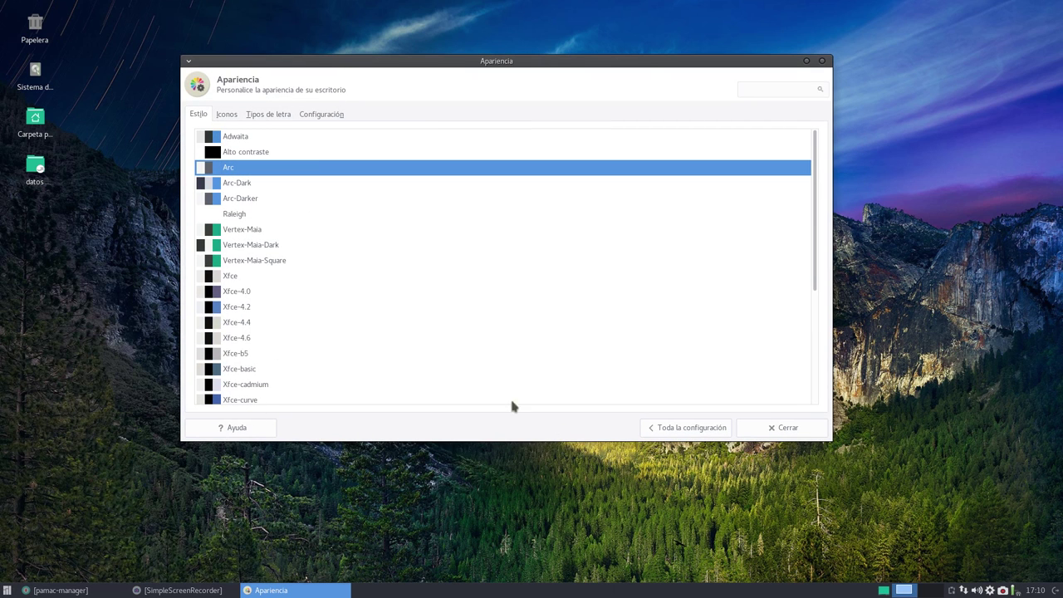
click(655, 428)
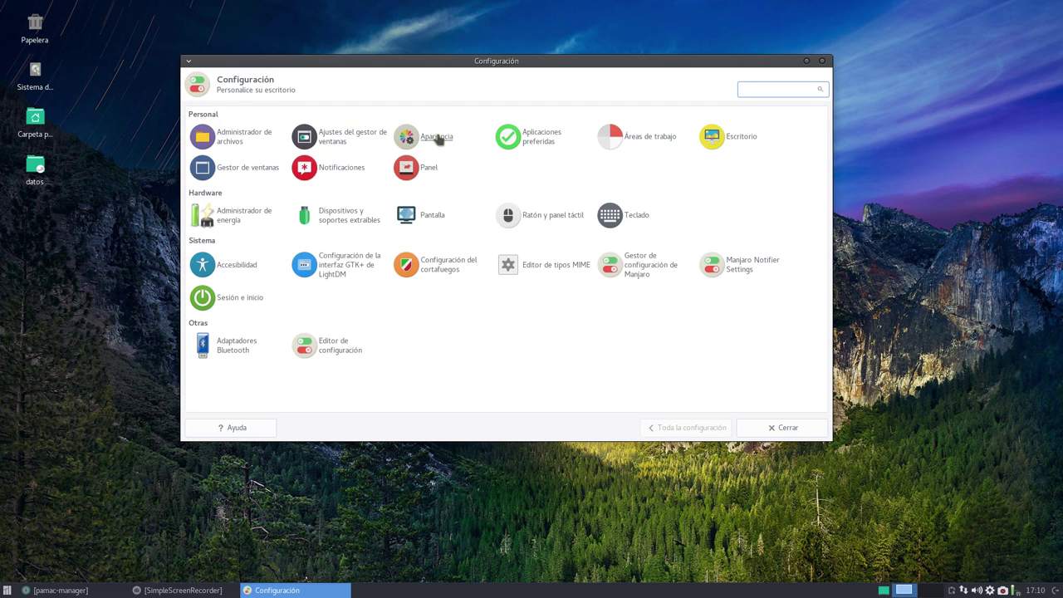
- Set the Gestor de ventanas theme to Arc after previewing Arc-Darker and Arc-Dark
click(241, 167)
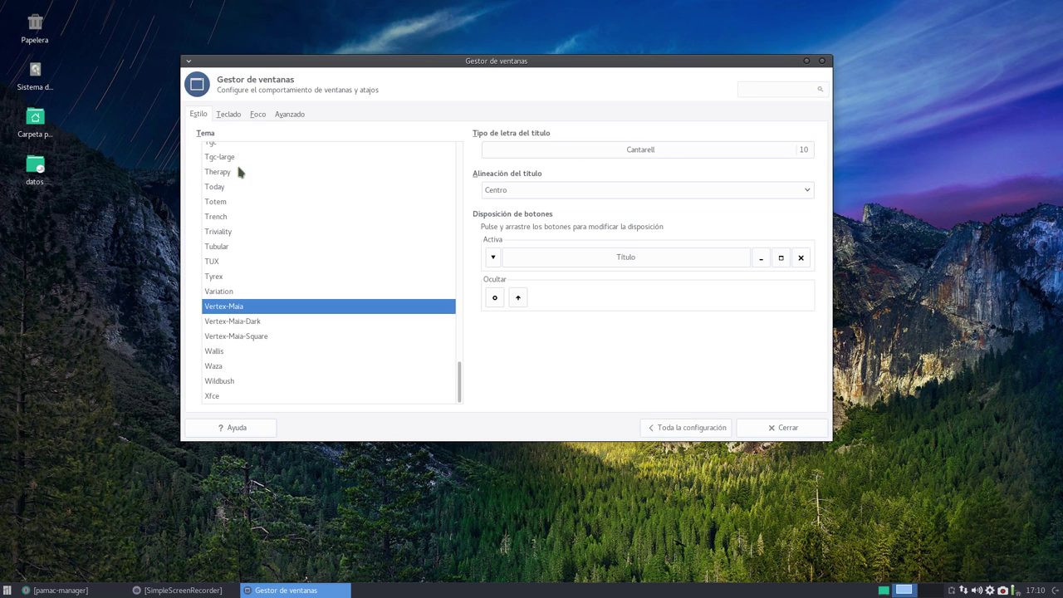
scroll(375, 207, up, 15)
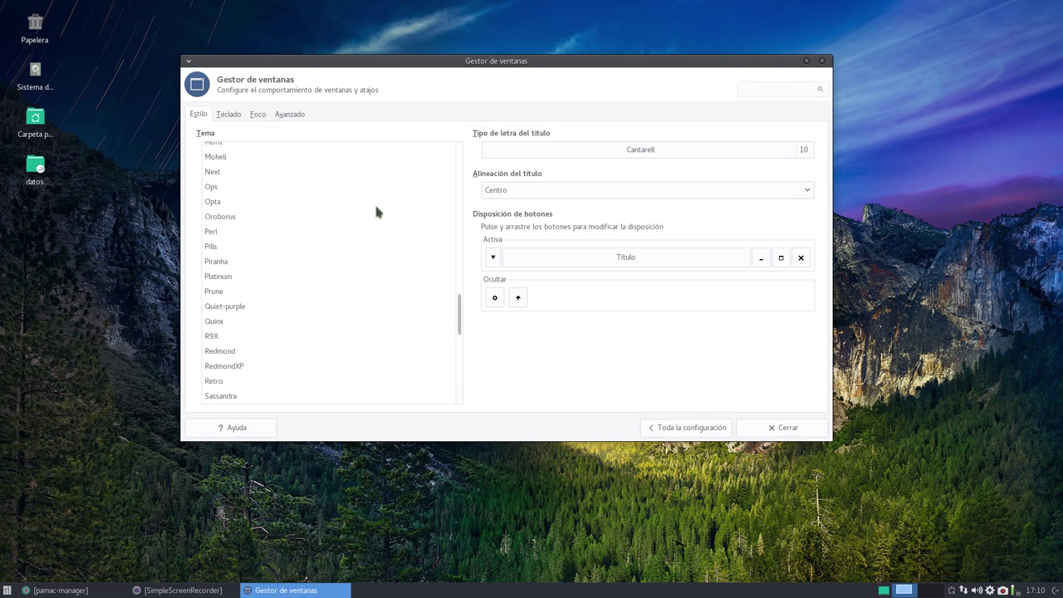
scroll(375, 213, up, 8)
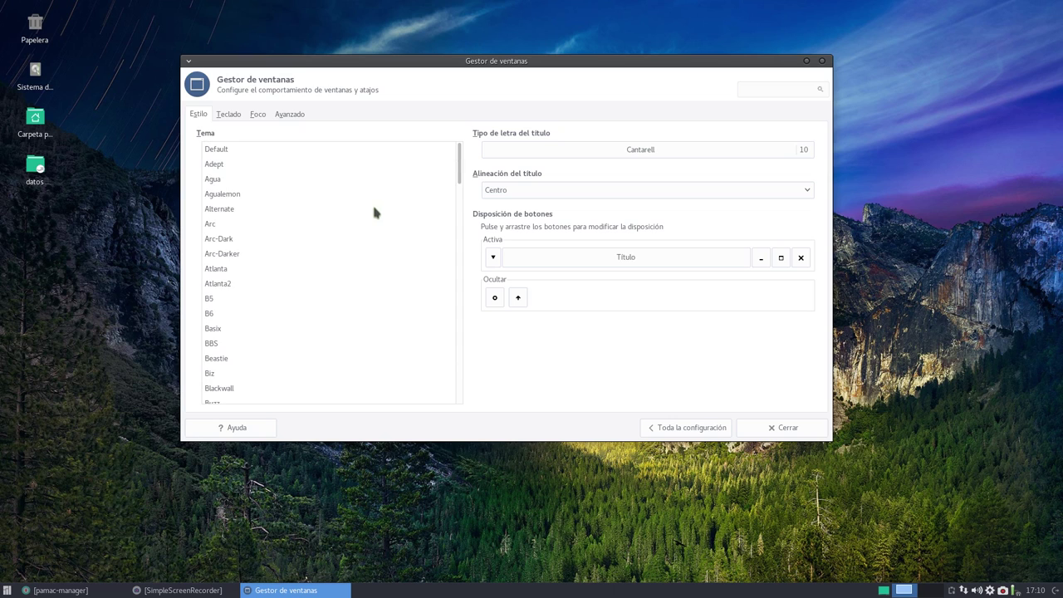
click(227, 255)
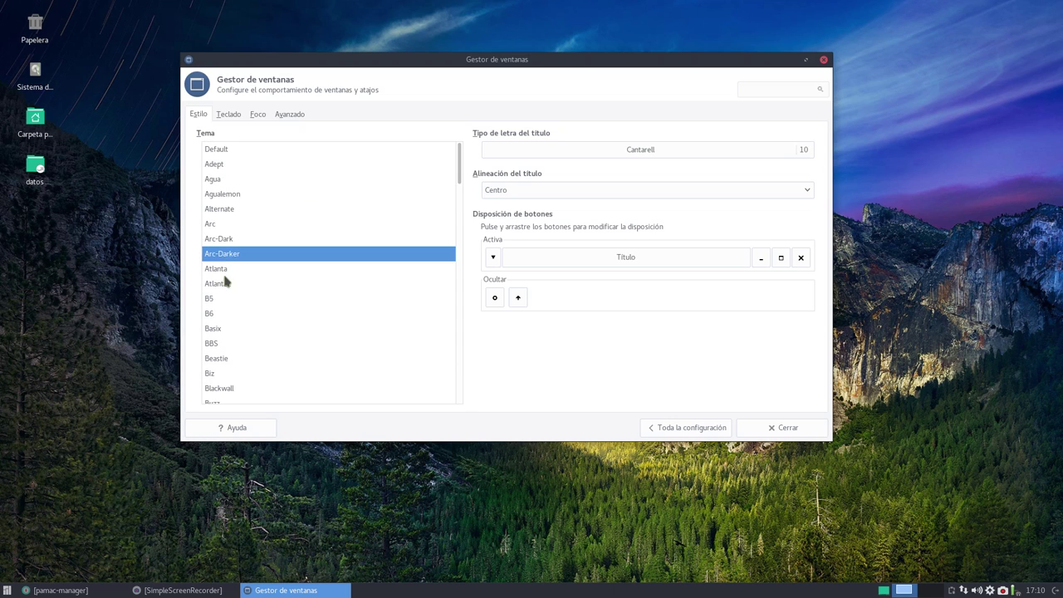
click(217, 239)
click(212, 226)
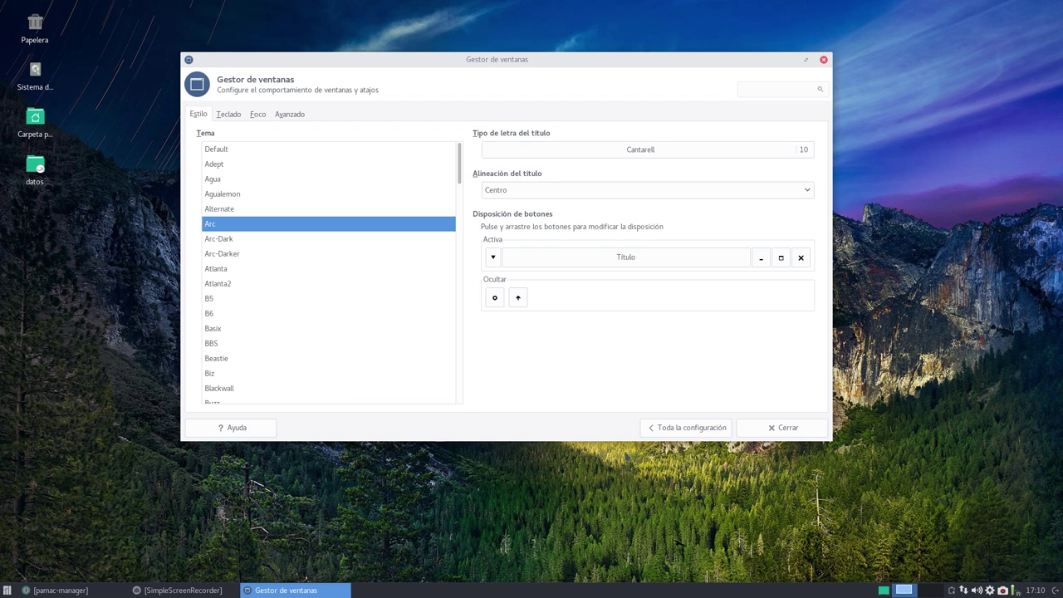
click(684, 429)
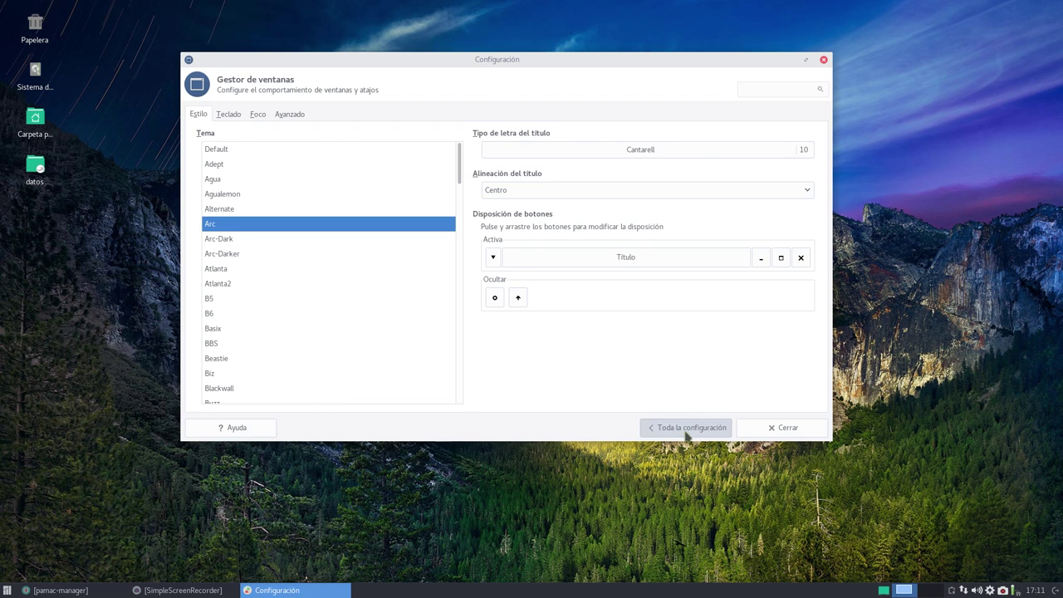
click(415, 136)
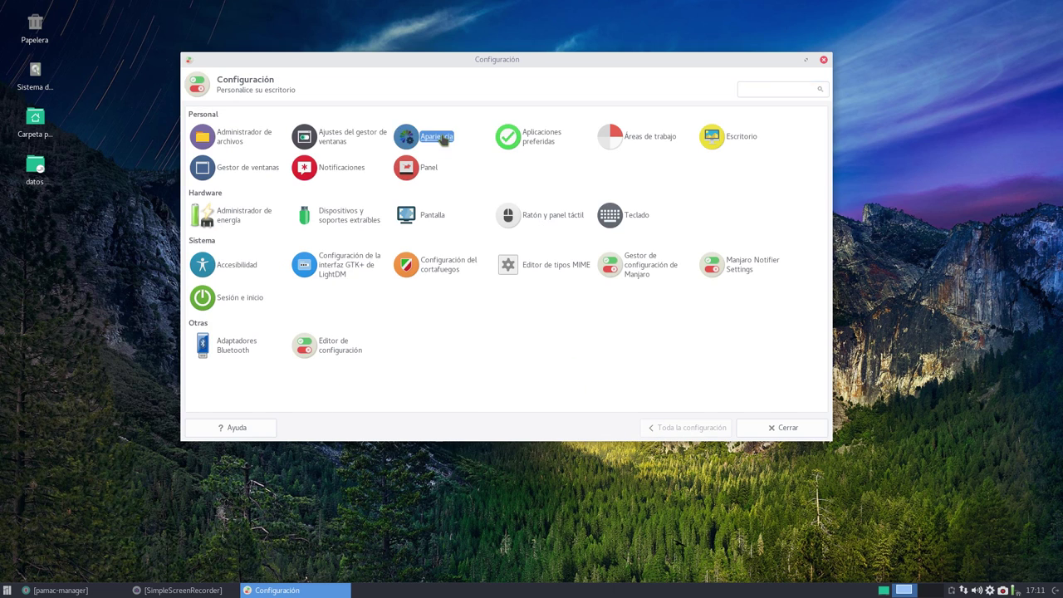
- Review the Iconos and Estilo themes in Apariencia, then close Apariencia and Configuración
click(228, 114)
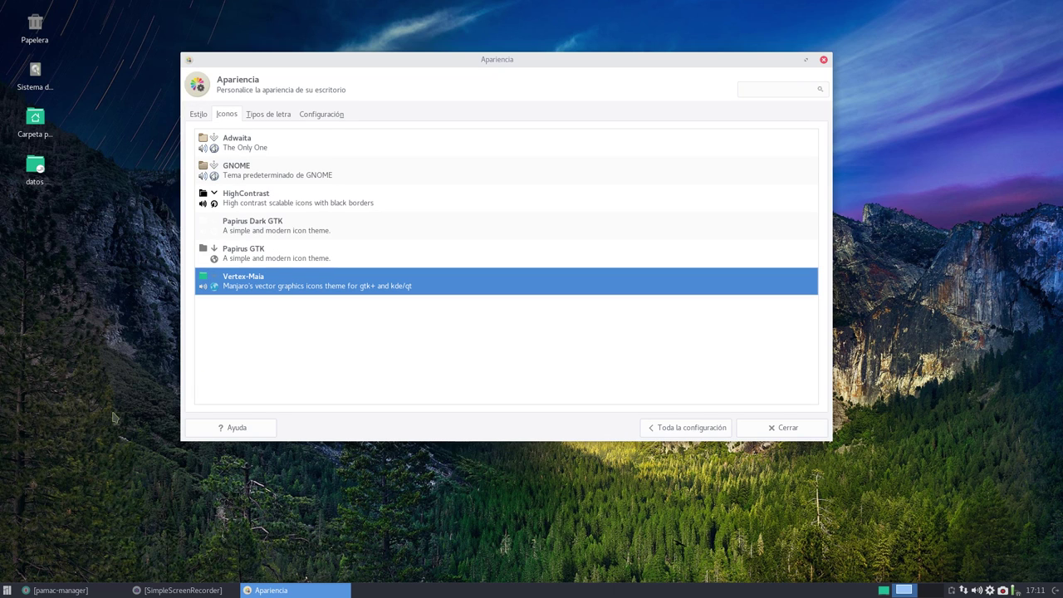
click(6, 589)
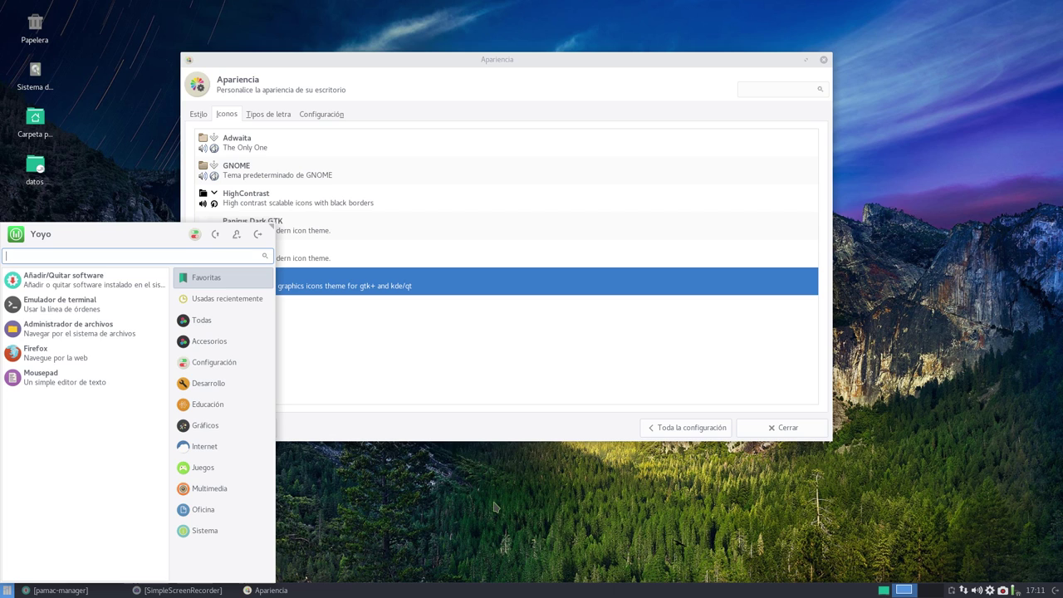
click(522, 352)
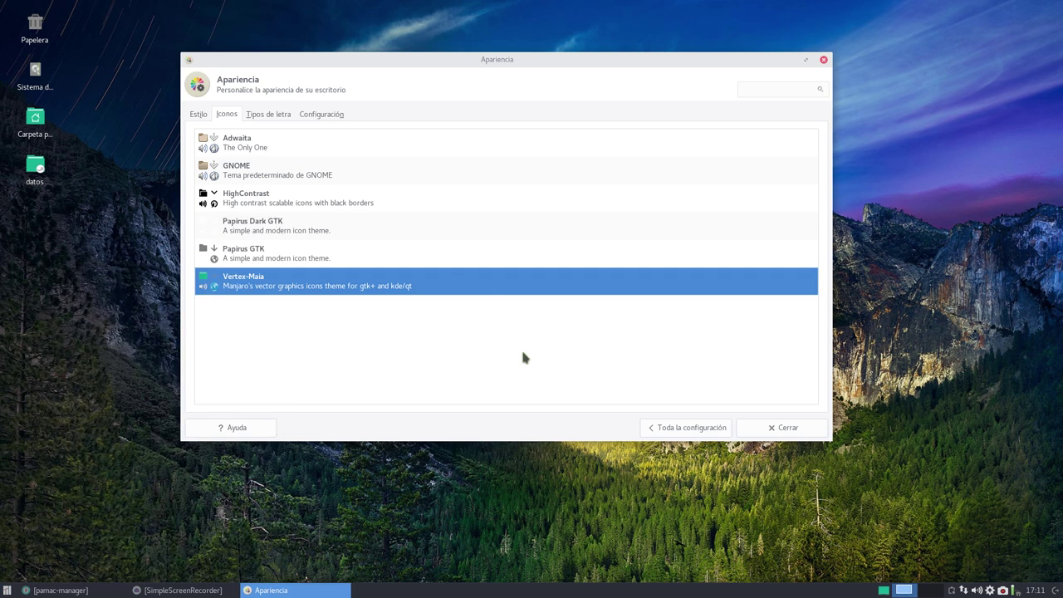
click(199, 115)
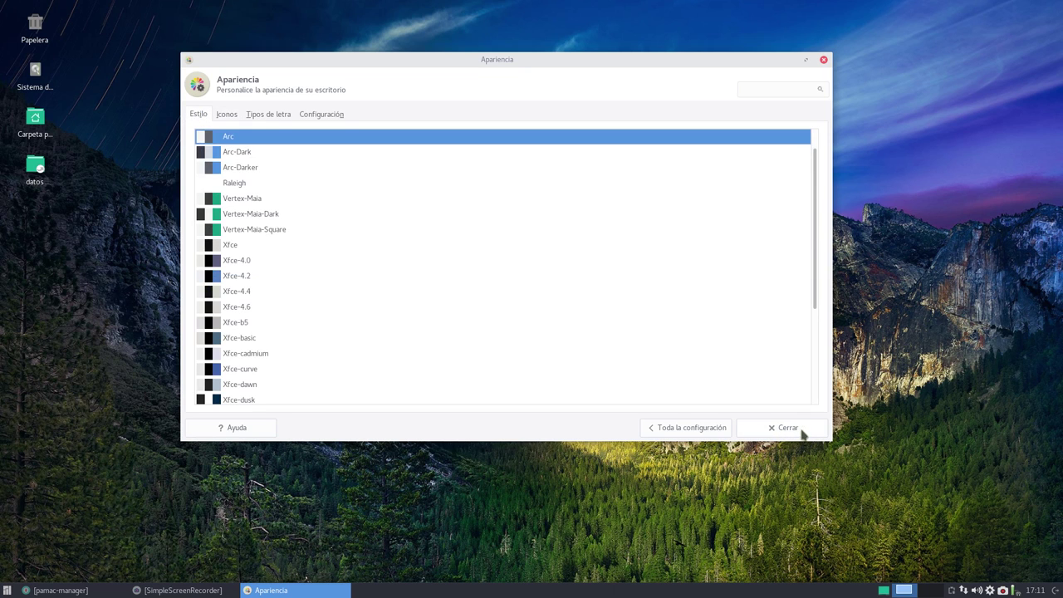
click(696, 428)
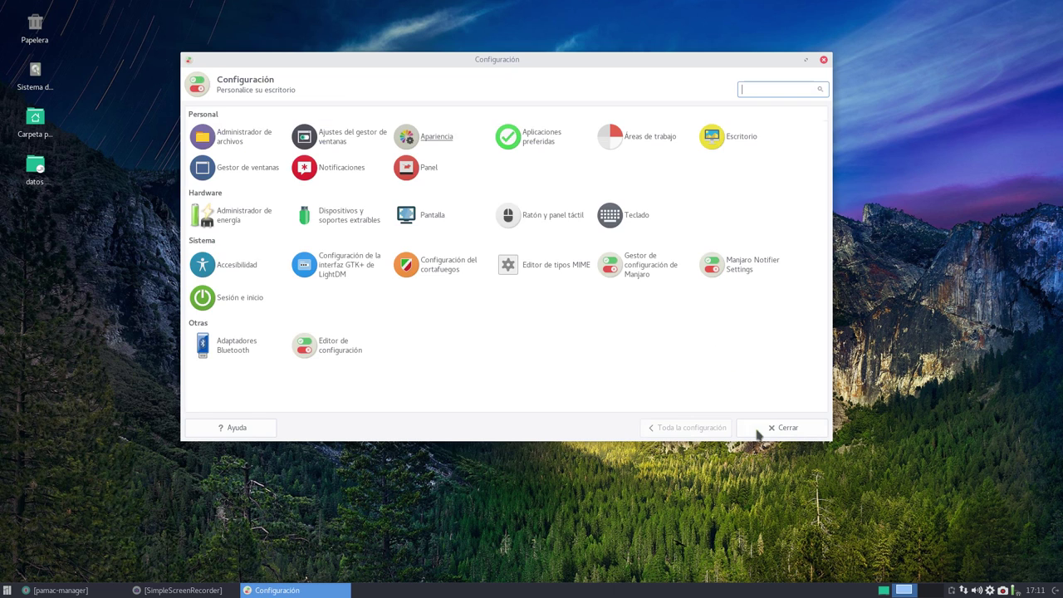
click(783, 429)
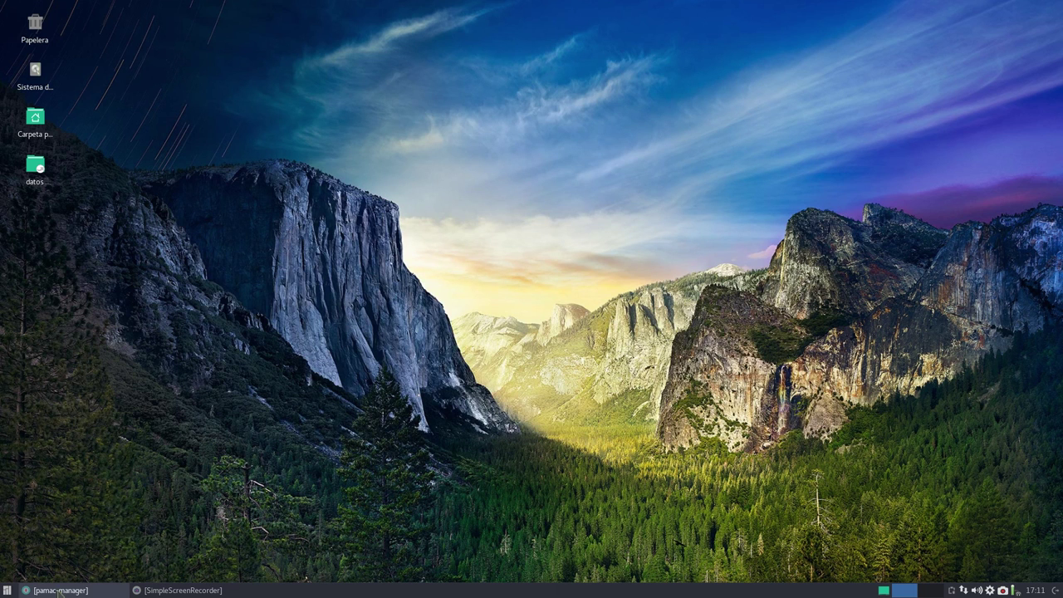
- Restore Pamac, move it up-left and resize it narrower and taller, then minimize it again
click(59, 590)
drag(763, 104, 687, 28)
drag(884, 367, 834, 401)
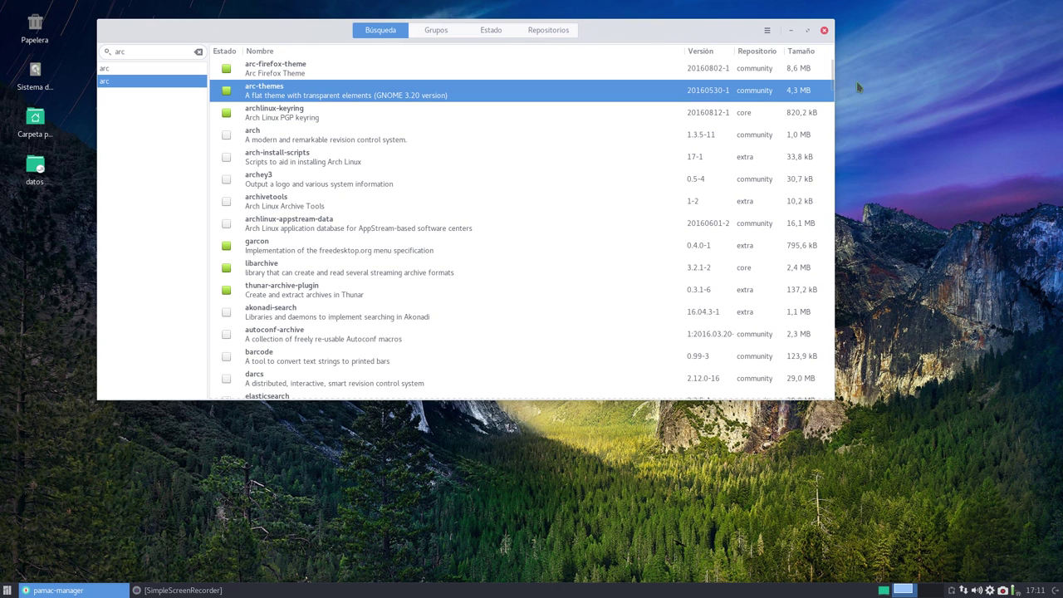
click(792, 31)
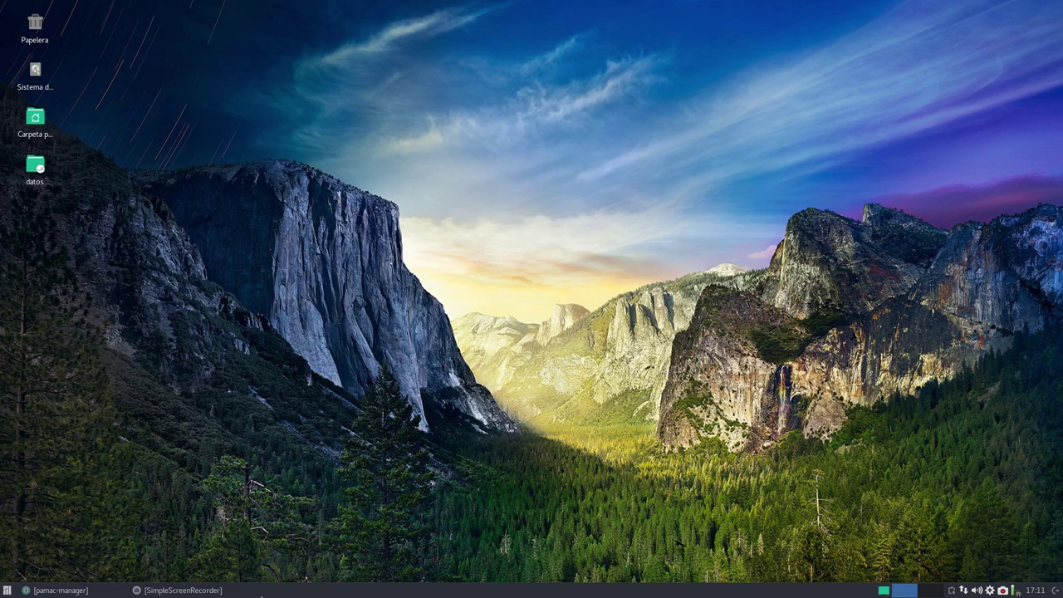
click(187, 590)
click(170, 590)
click(7, 590)
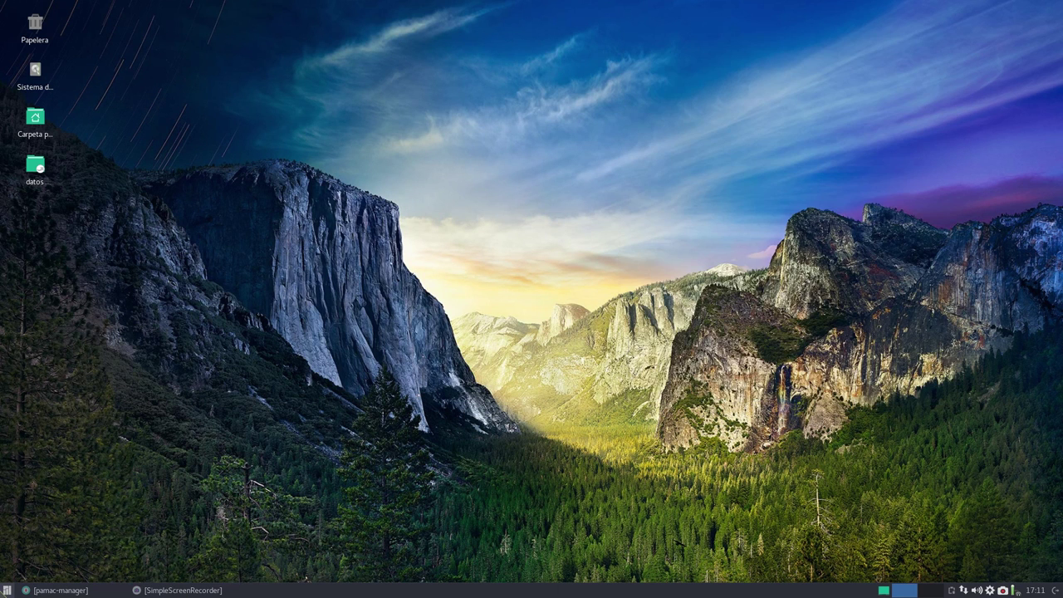
click(83, 353)
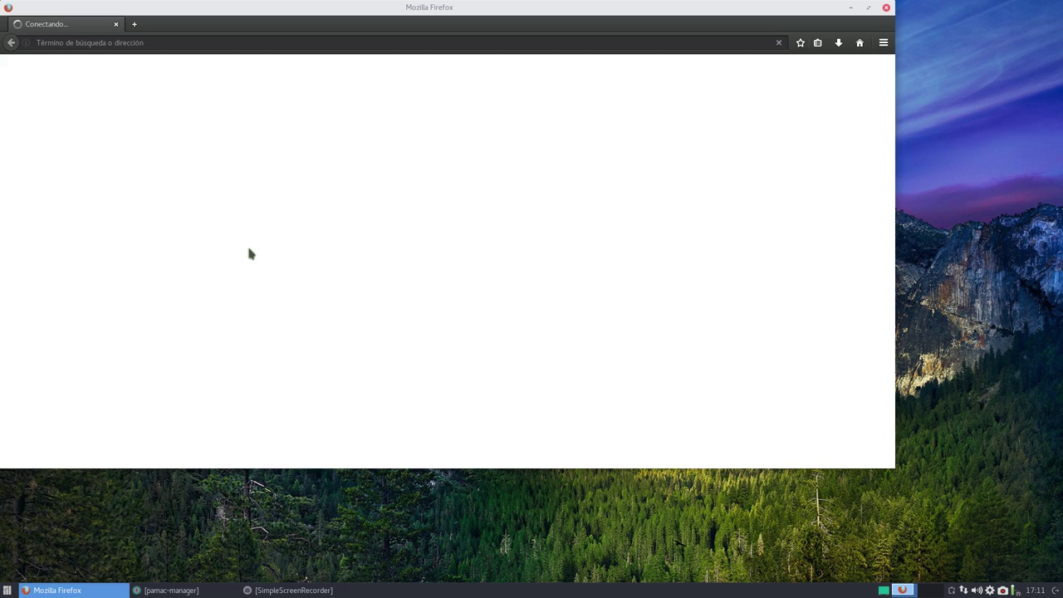
drag(365, 7, 438, 61)
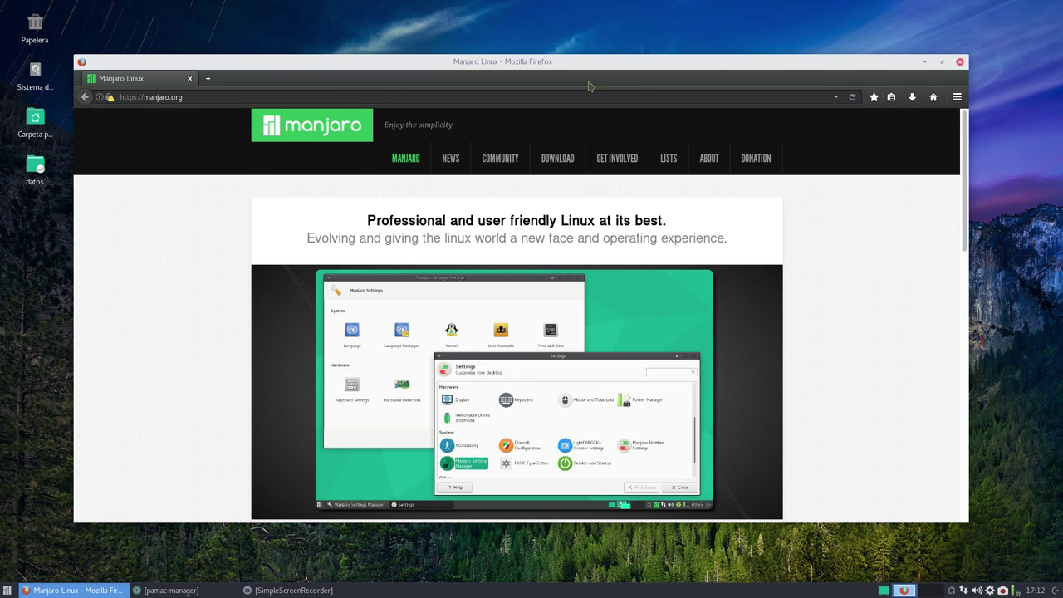
click(961, 63)
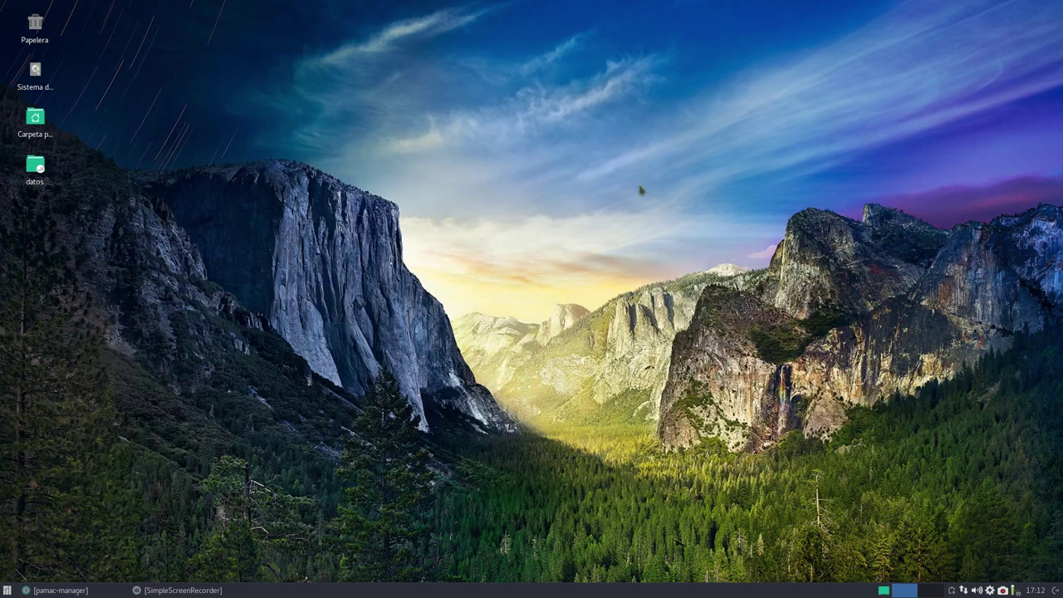
- Open Carpeta personal in a smaller window and enable Mostrar archivos ocultos
double_click(35, 117)
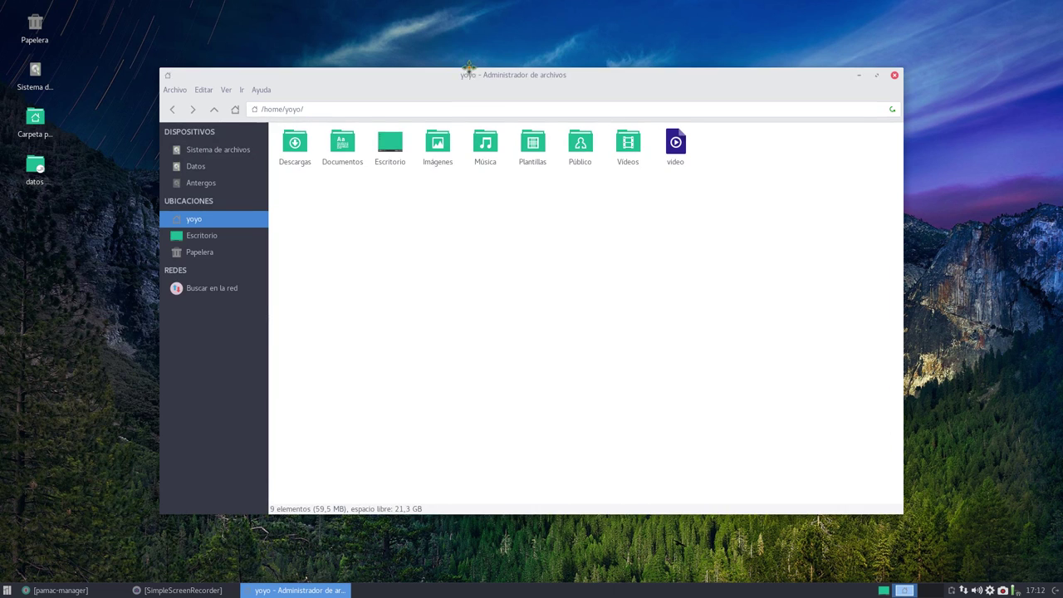
drag(882, 482, 841, 417)
click(212, 62)
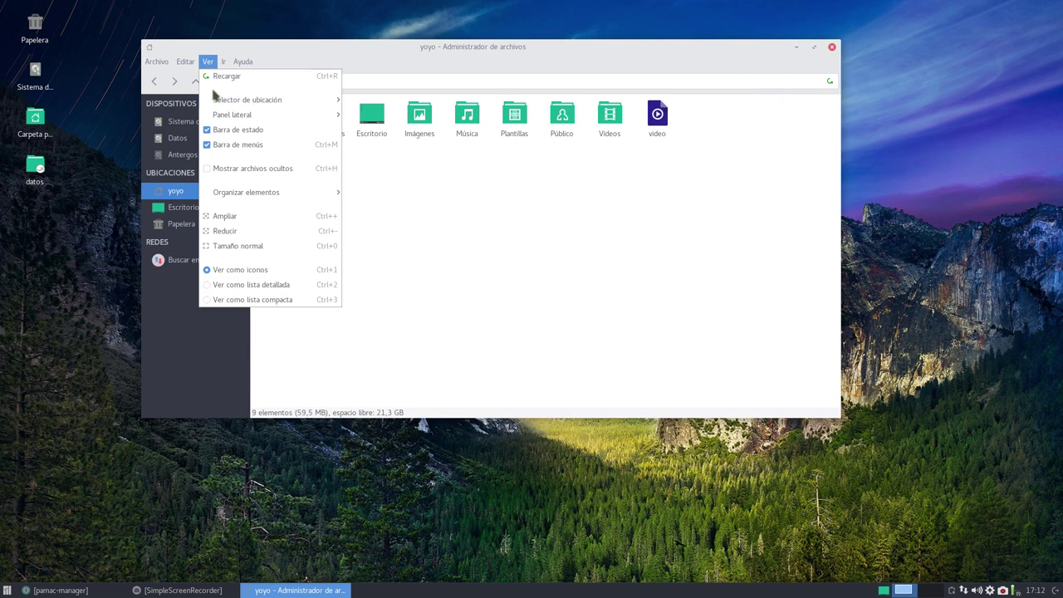
click(255, 174)
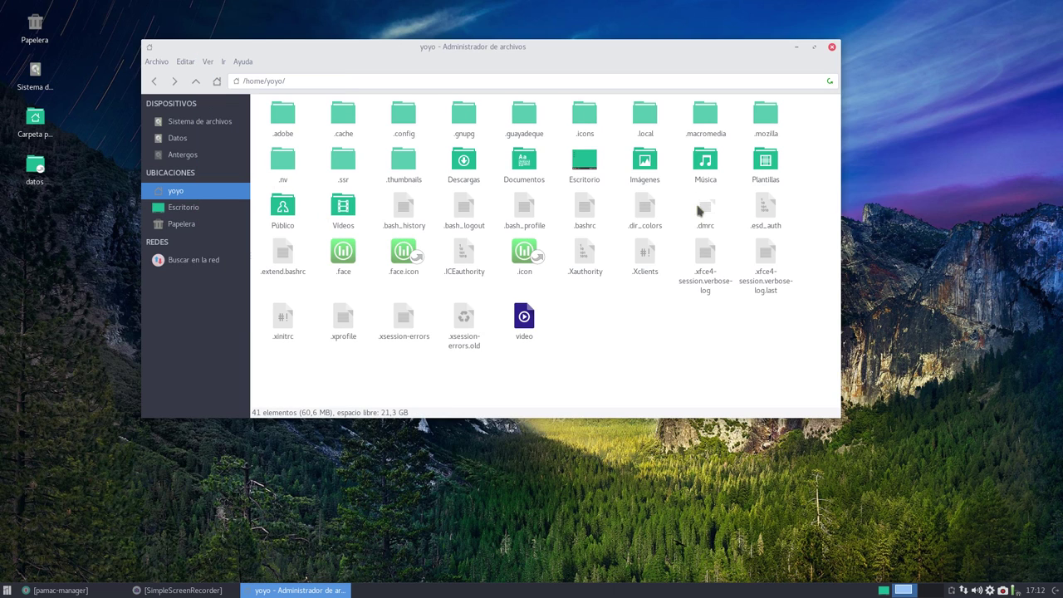
- Browse to .mozilla/firefox/manjaro.default and select the chrome folder
double_click(758, 121)
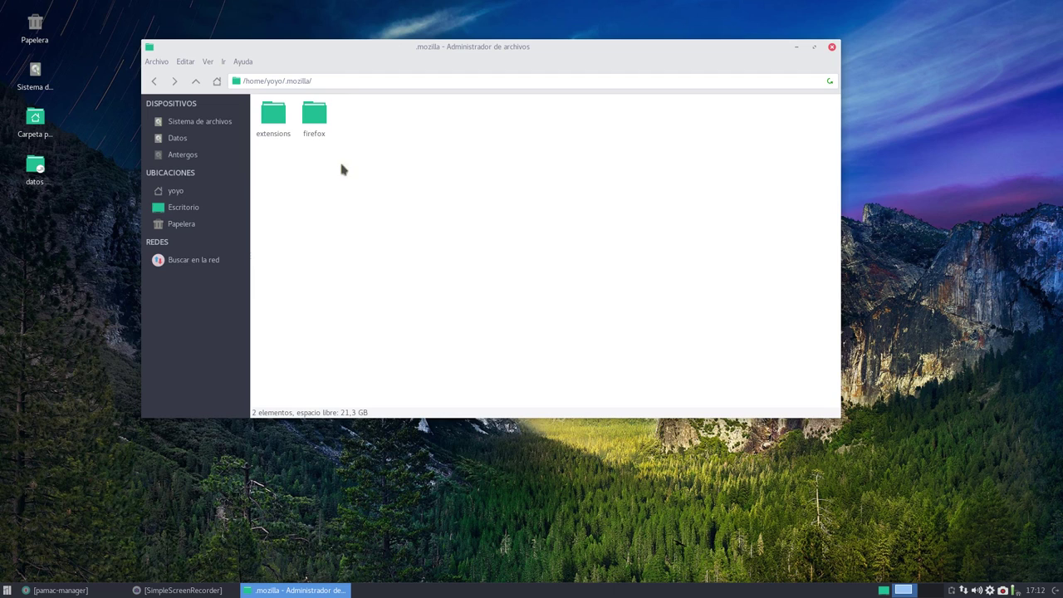
double_click(316, 118)
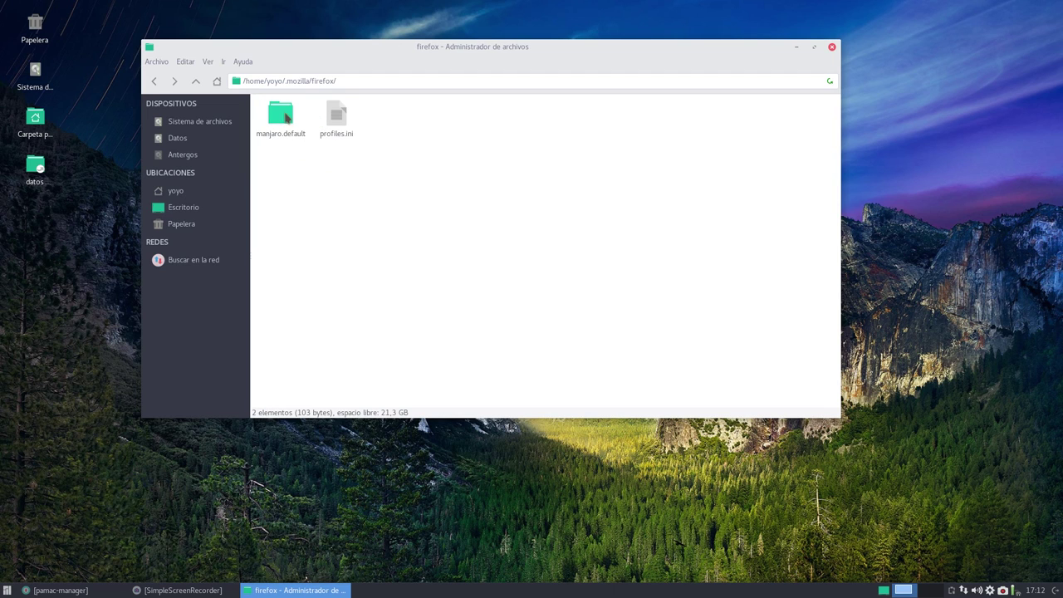
double_click(283, 117)
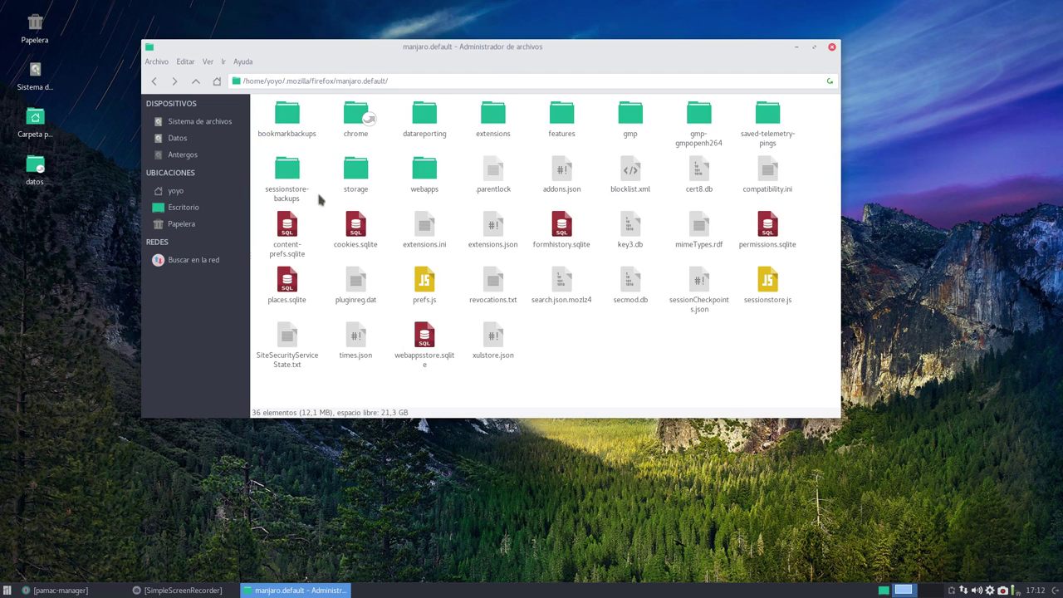
click(358, 115)
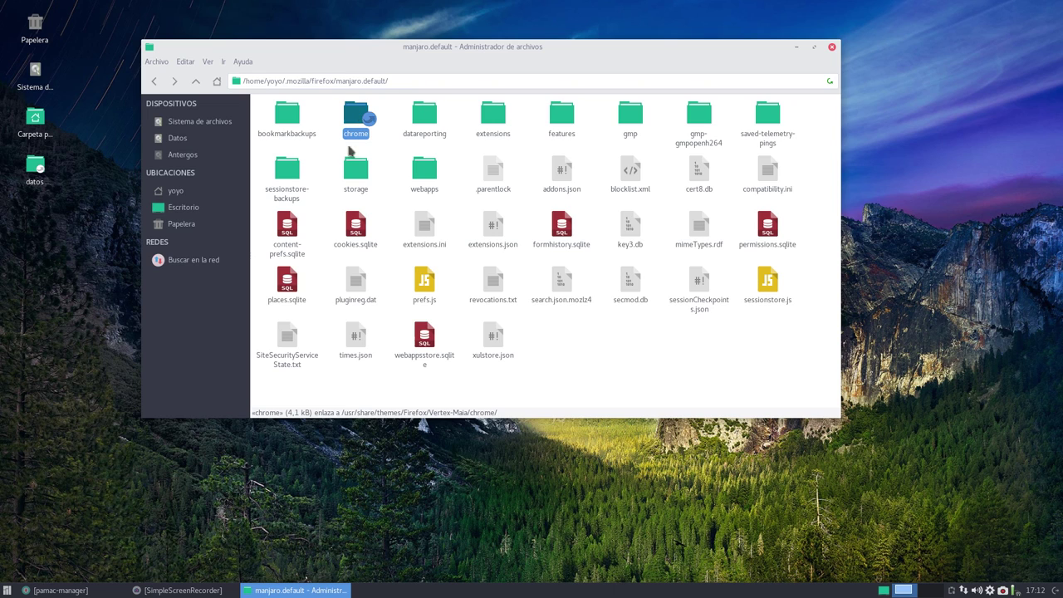
- Rename the profile's chrome folder to chrome.old.backup and close Thunar
click(370, 145)
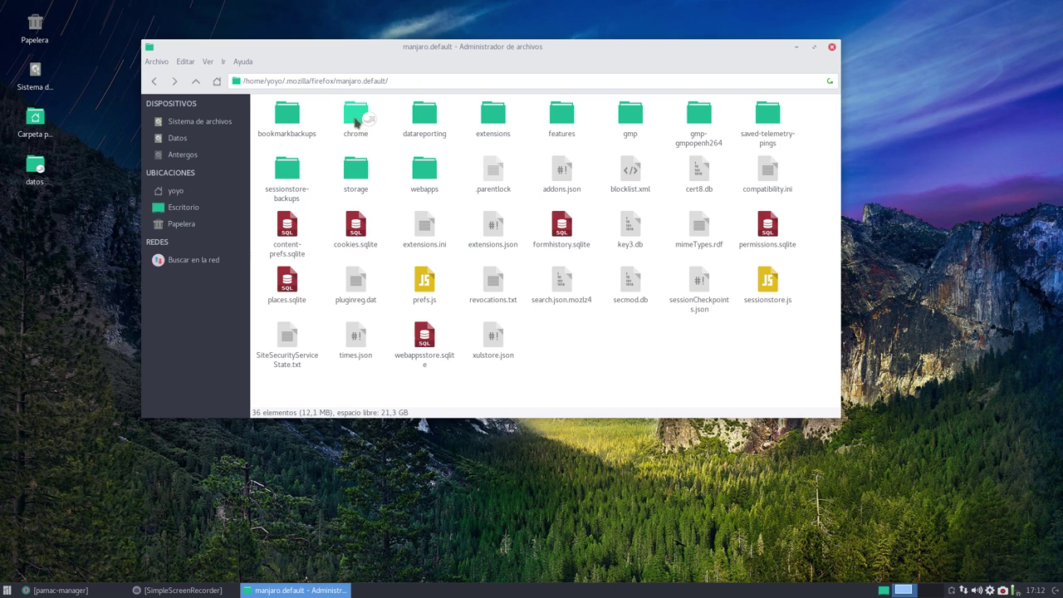
right_click(356, 122)
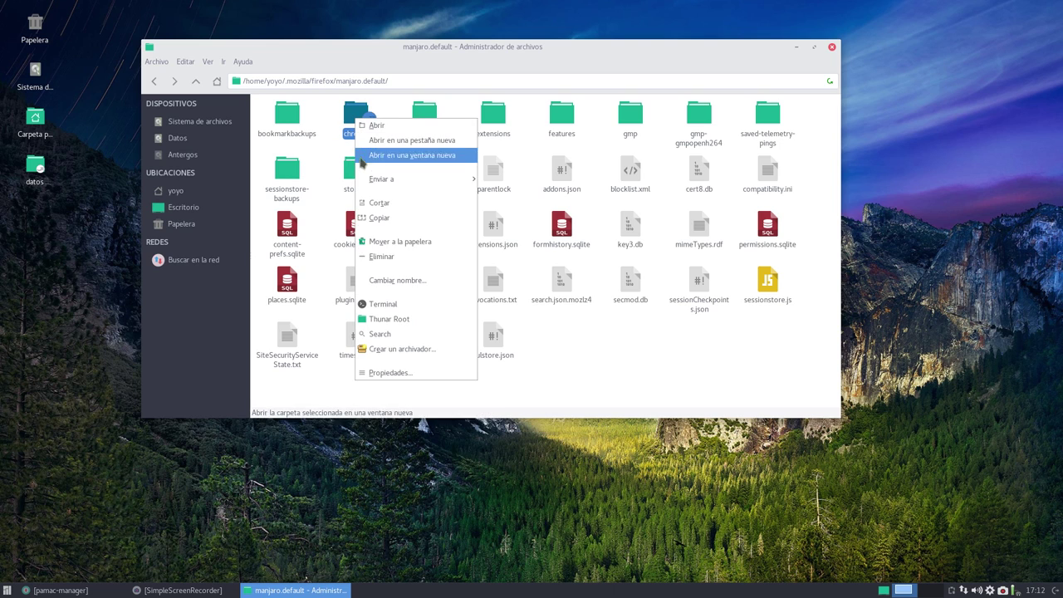
click(399, 279)
click(493, 247)
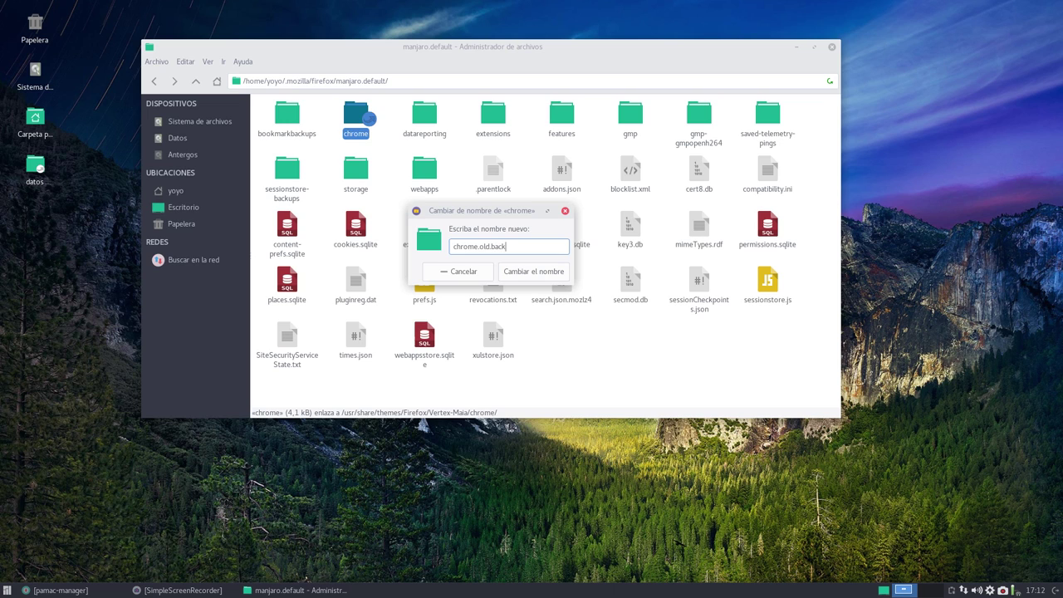
click(520, 275)
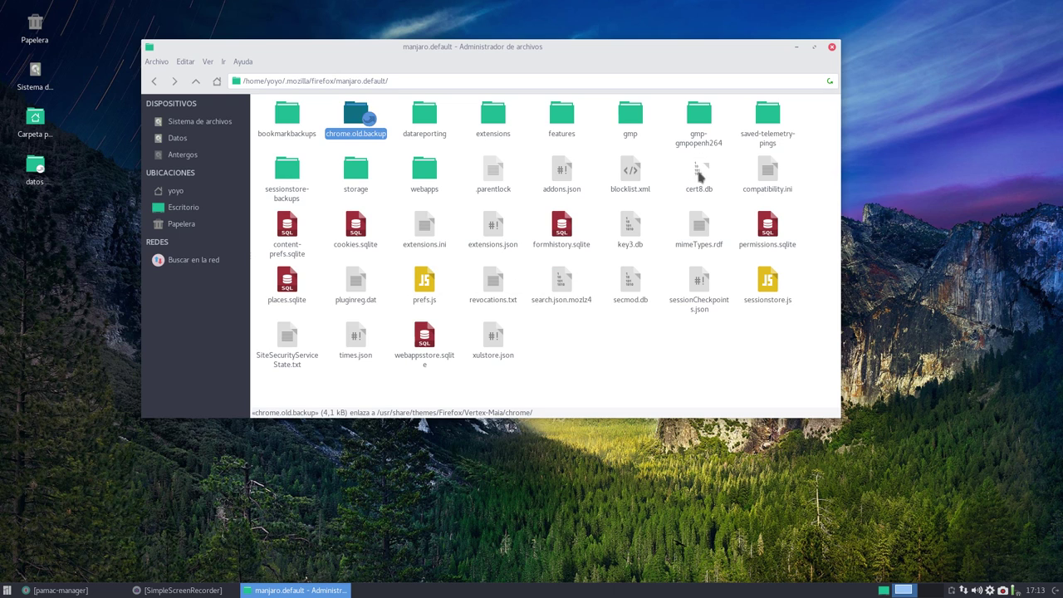
click(832, 47)
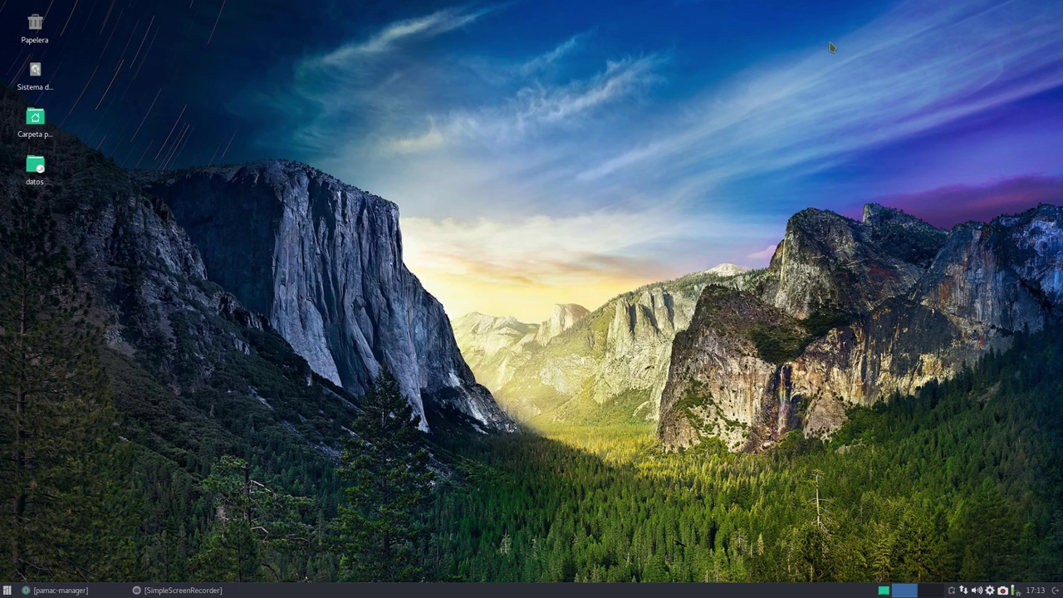
- Launch Firefox, turn on Barra de menús, and add a blank new tab
click(8, 590)
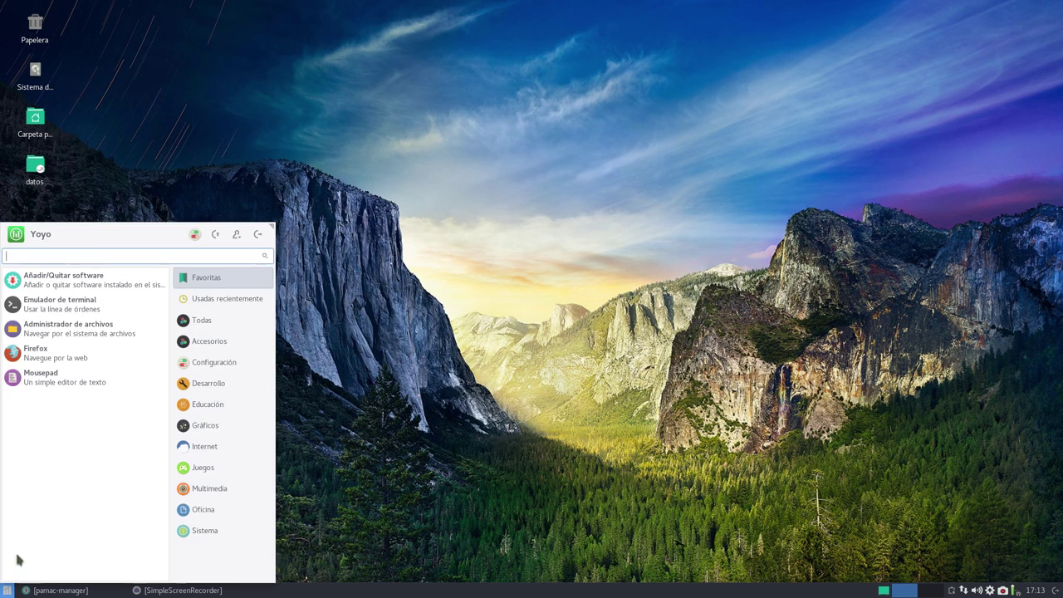
click(23, 361)
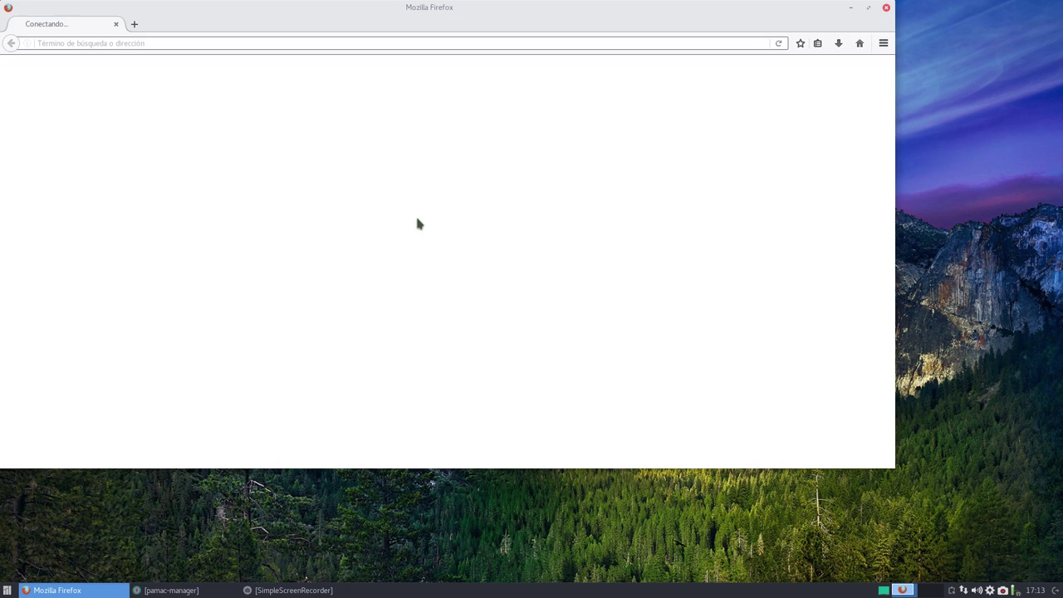
drag(349, 5, 419, 50)
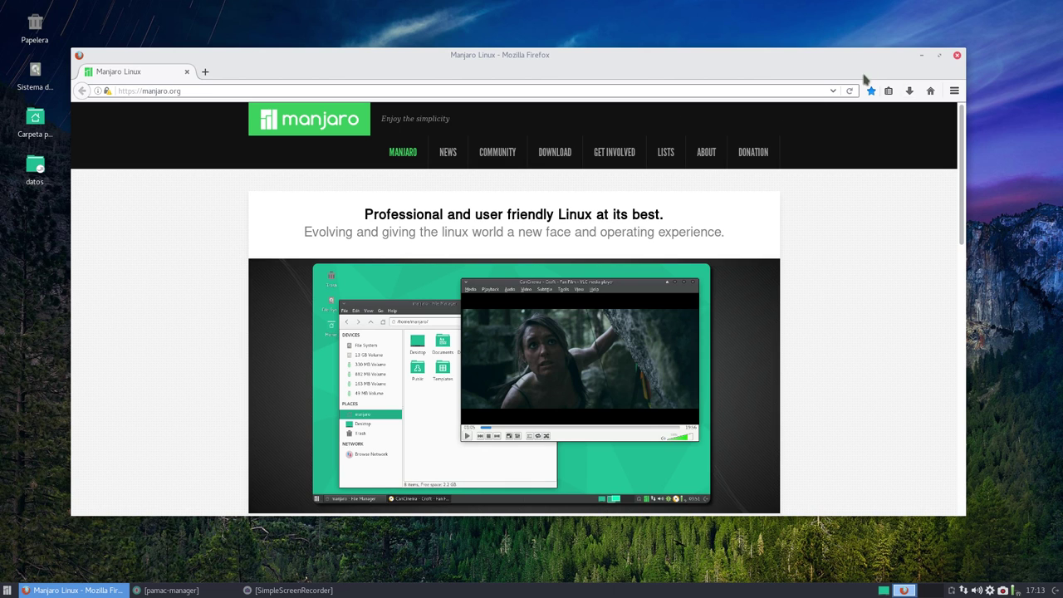
right_click(754, 83)
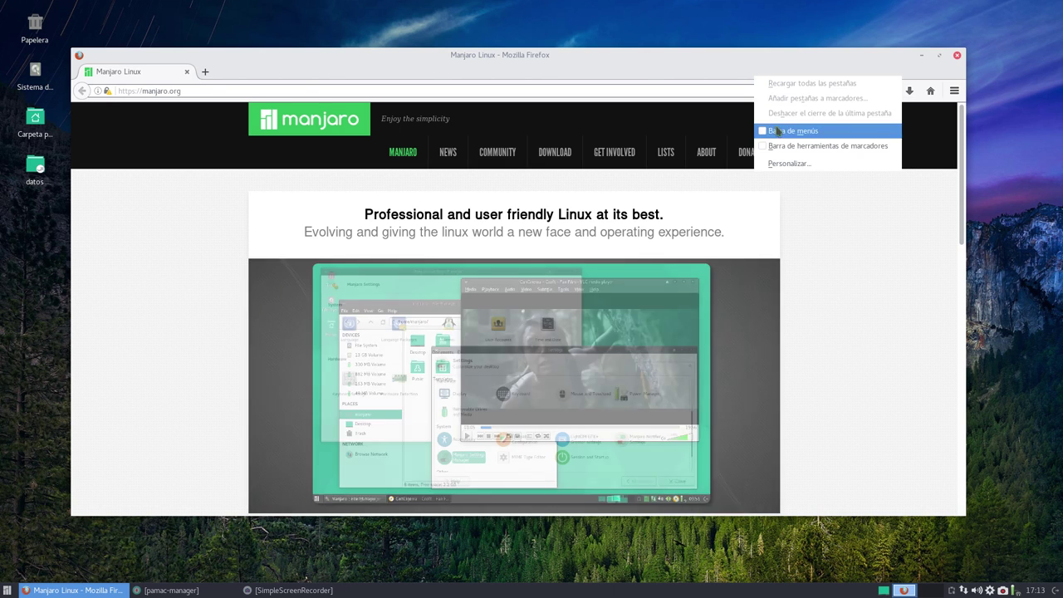
click(768, 125)
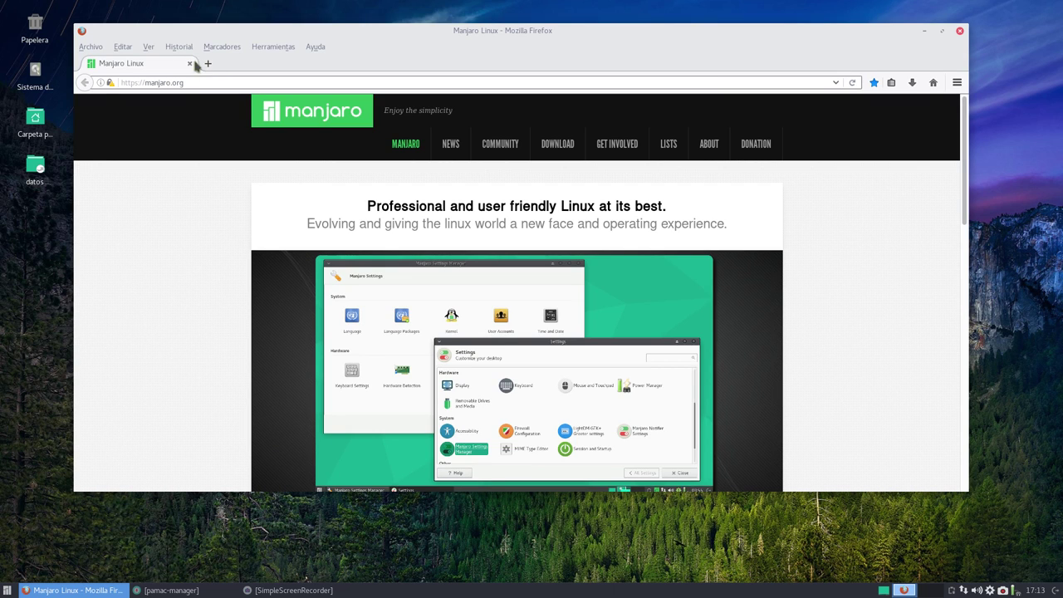
click(208, 64)
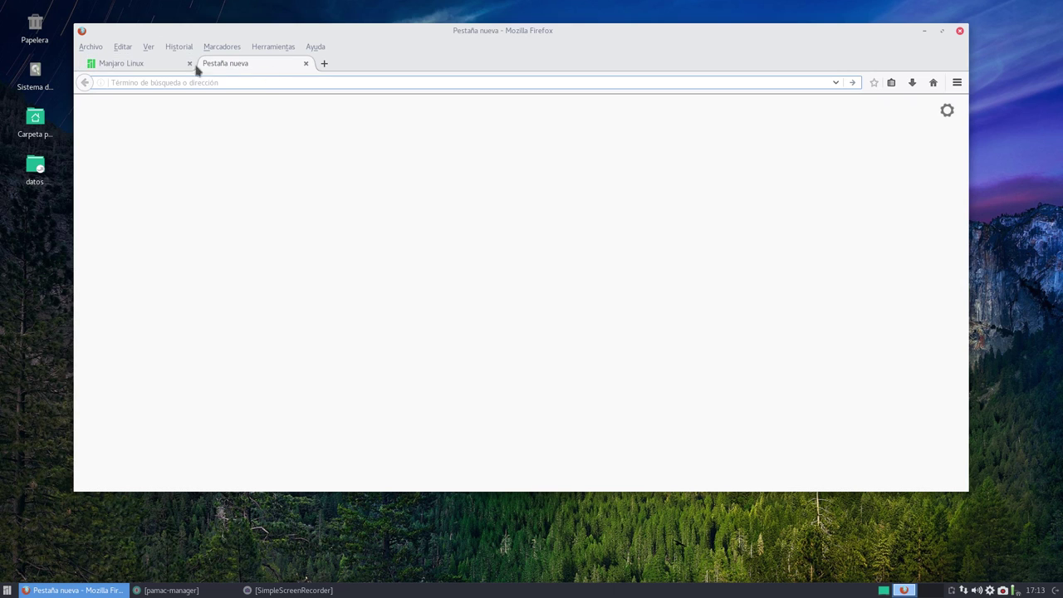
- In Herramientas > Complementos > Apariencia, activate Arc Theme and restart Firefox
click(153, 66)
click(226, 67)
click(274, 46)
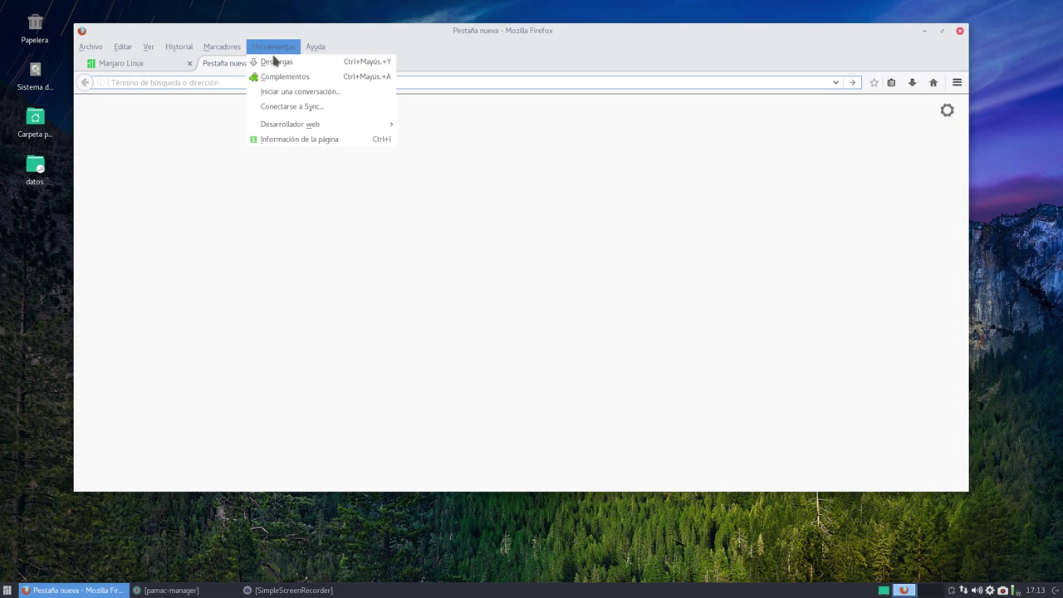
click(282, 77)
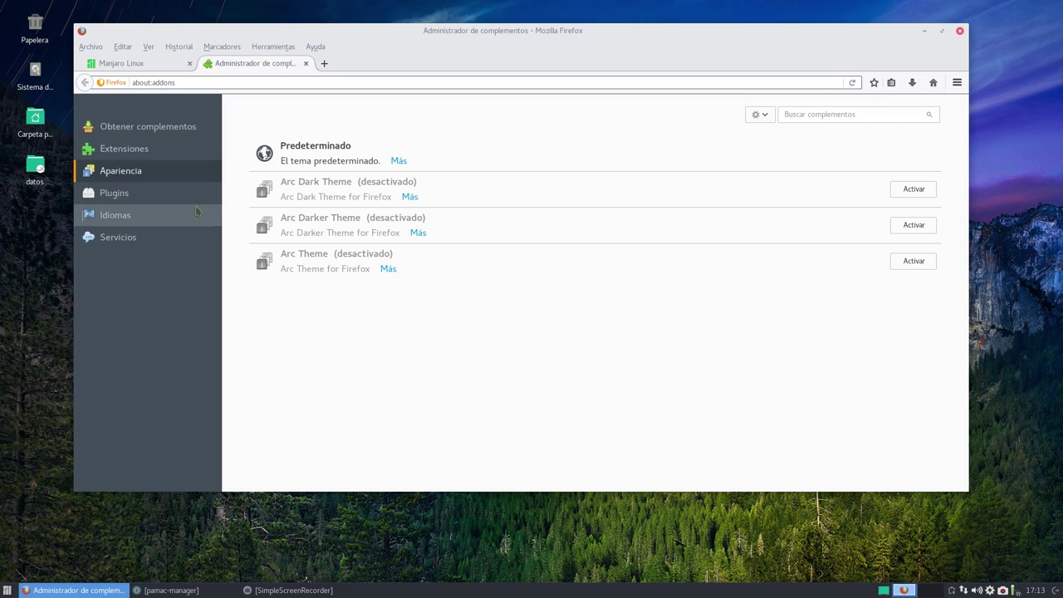
click(336, 264)
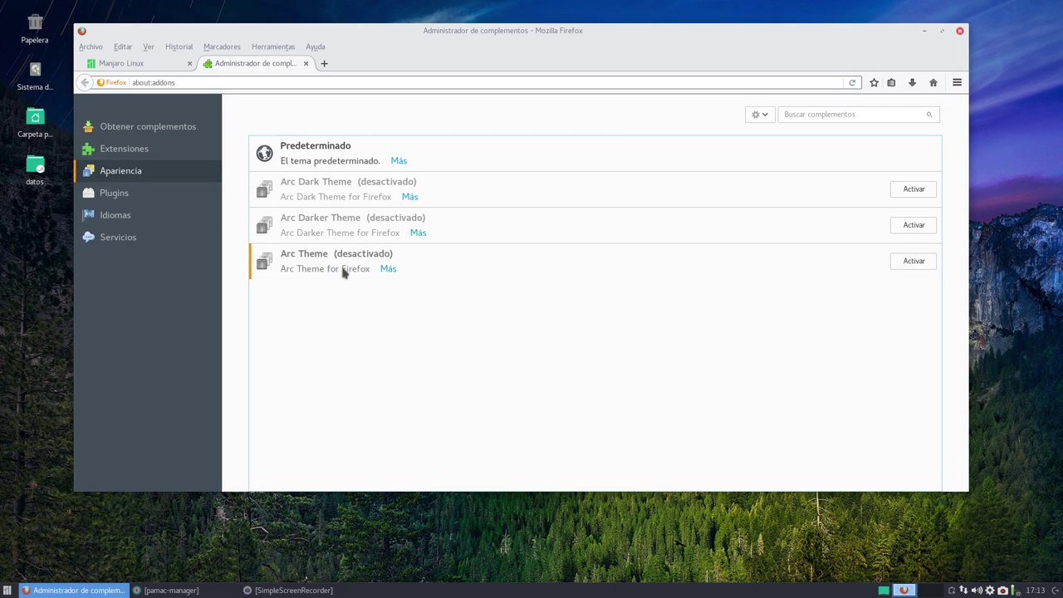
click(914, 262)
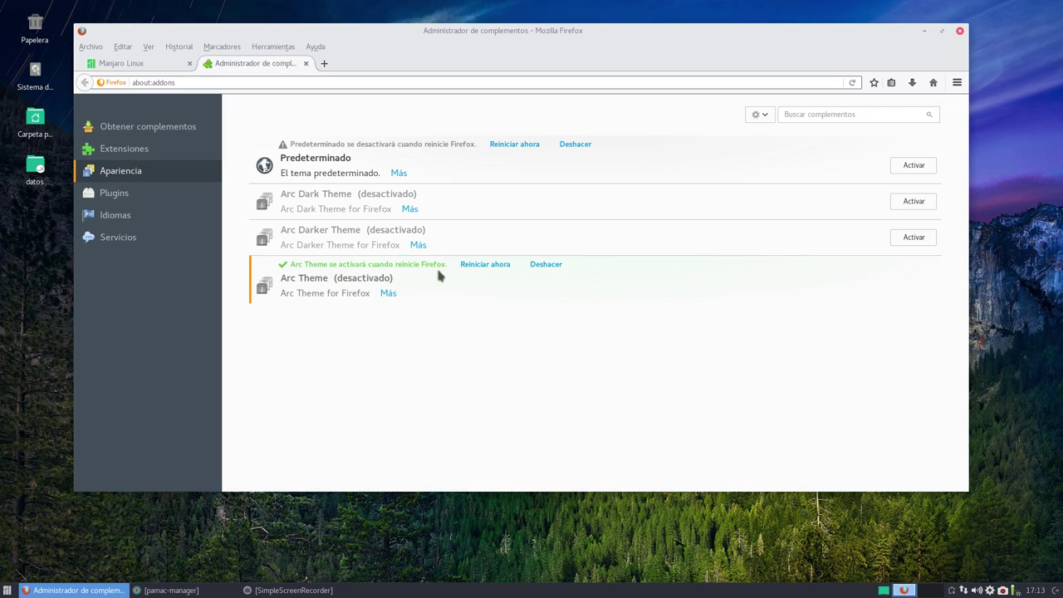
click(466, 265)
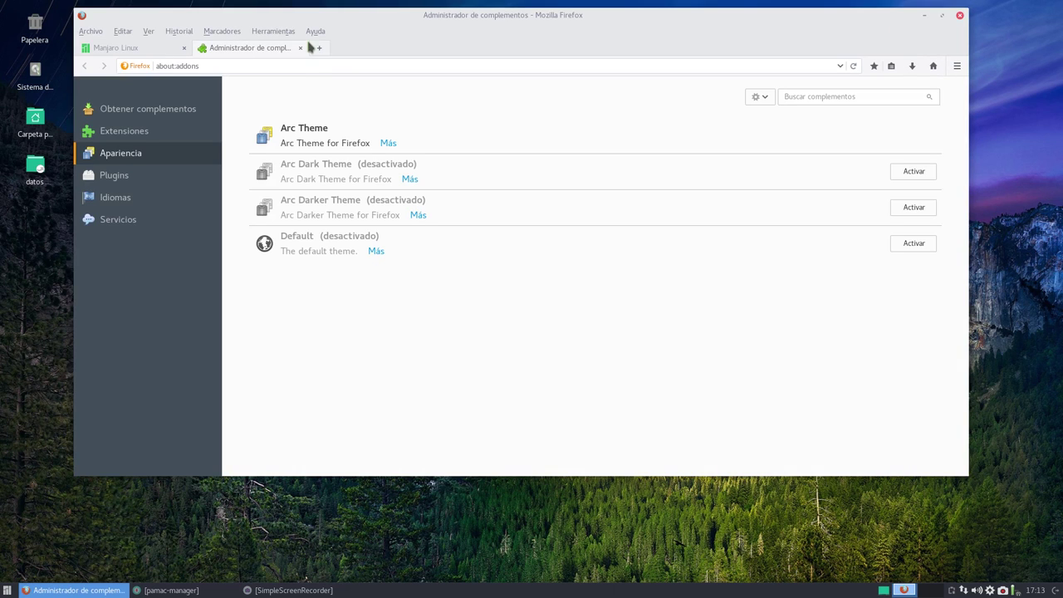
- Reactivate the Predeterminado theme and restart Firefox again
drag(410, 25, 423, 53)
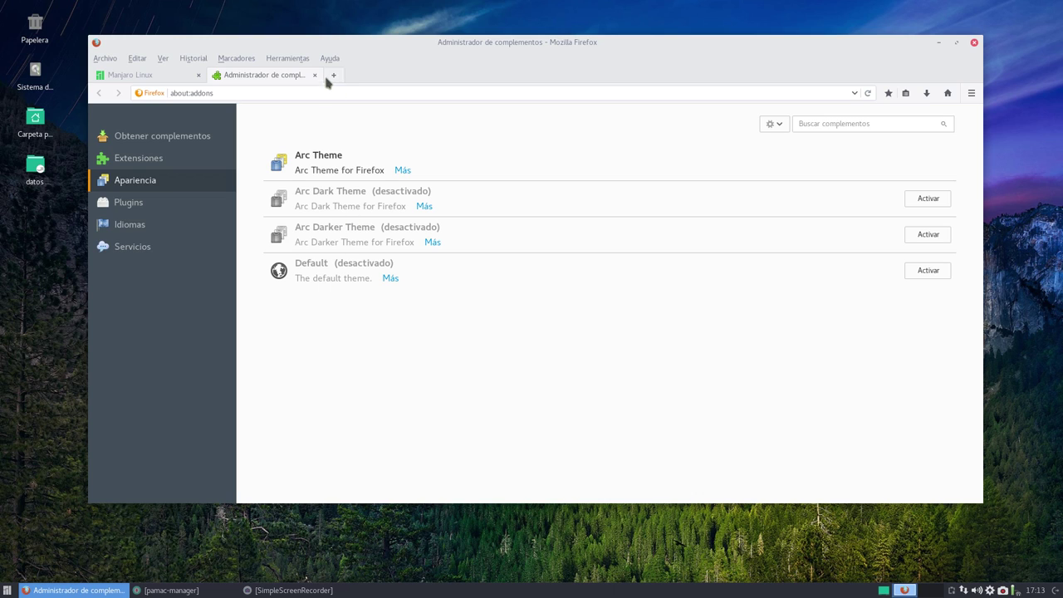
click(347, 281)
click(918, 274)
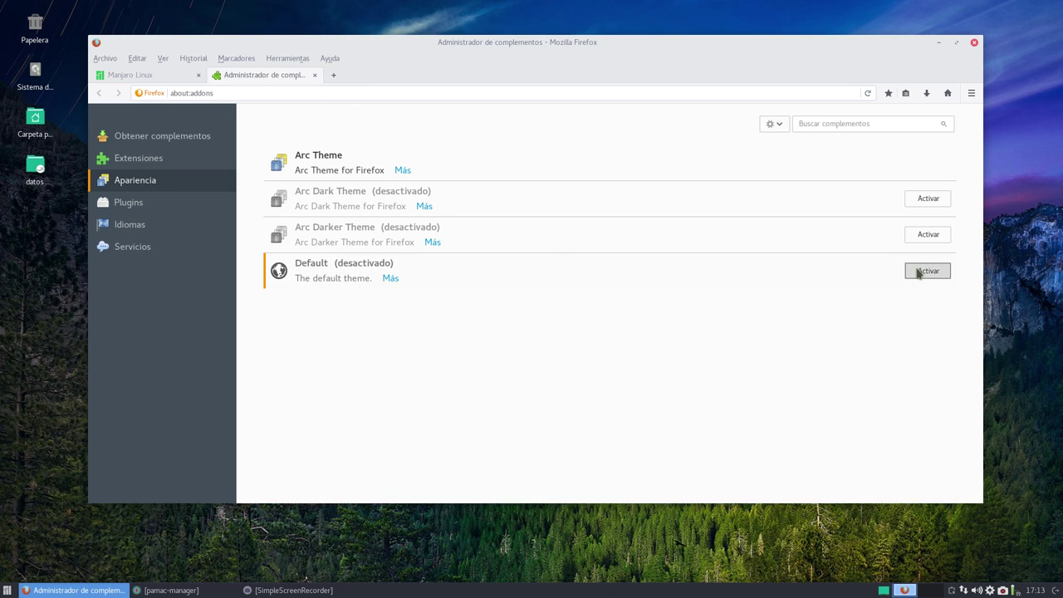
click(485, 274)
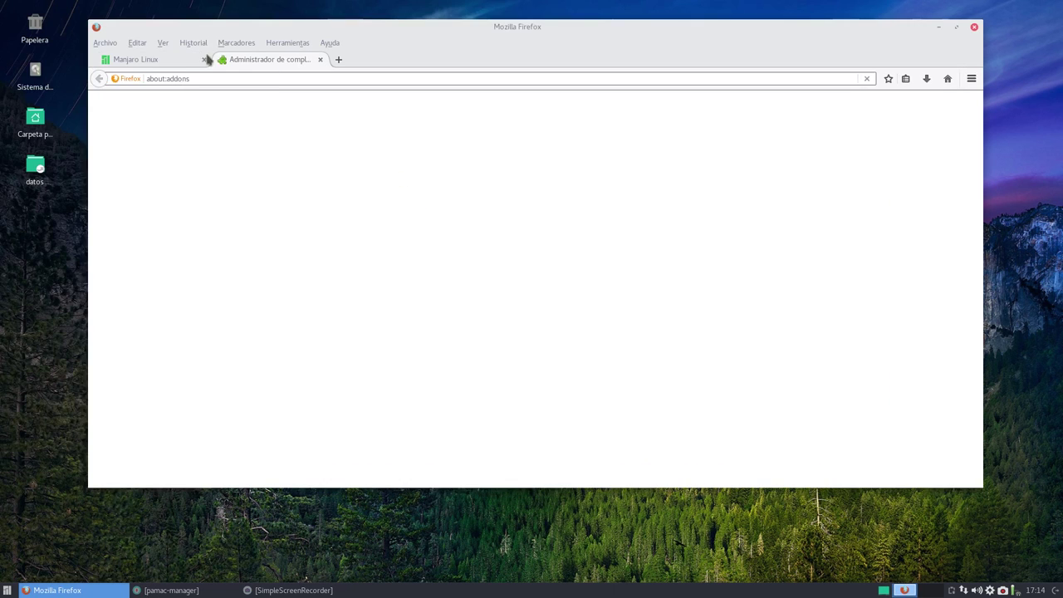
- Open two new blank tabs in Firefox, glancing at the new-tab page settings
click(339, 60)
click(962, 107)
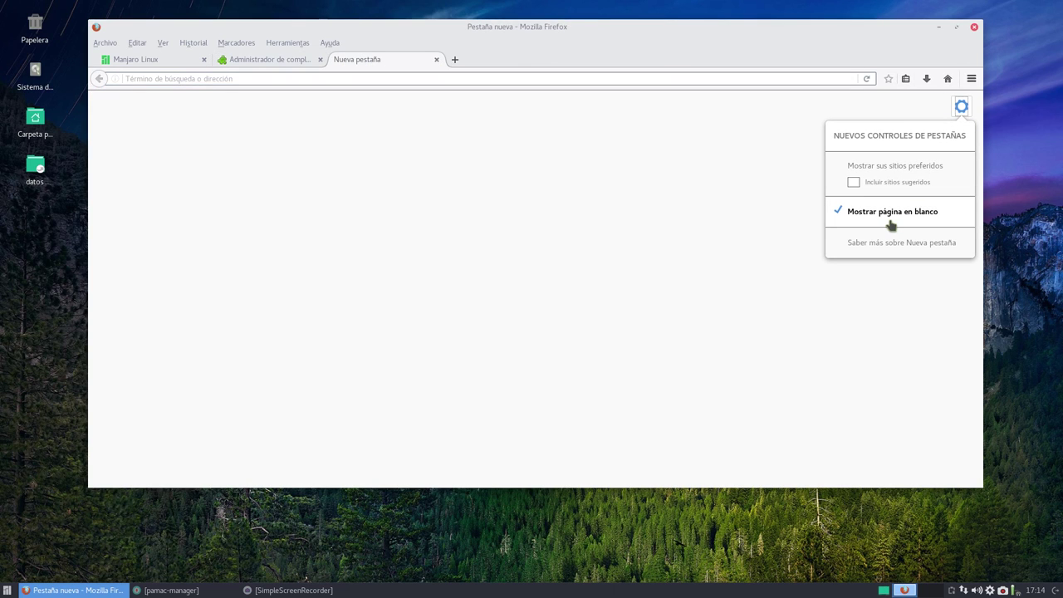
click(498, 171)
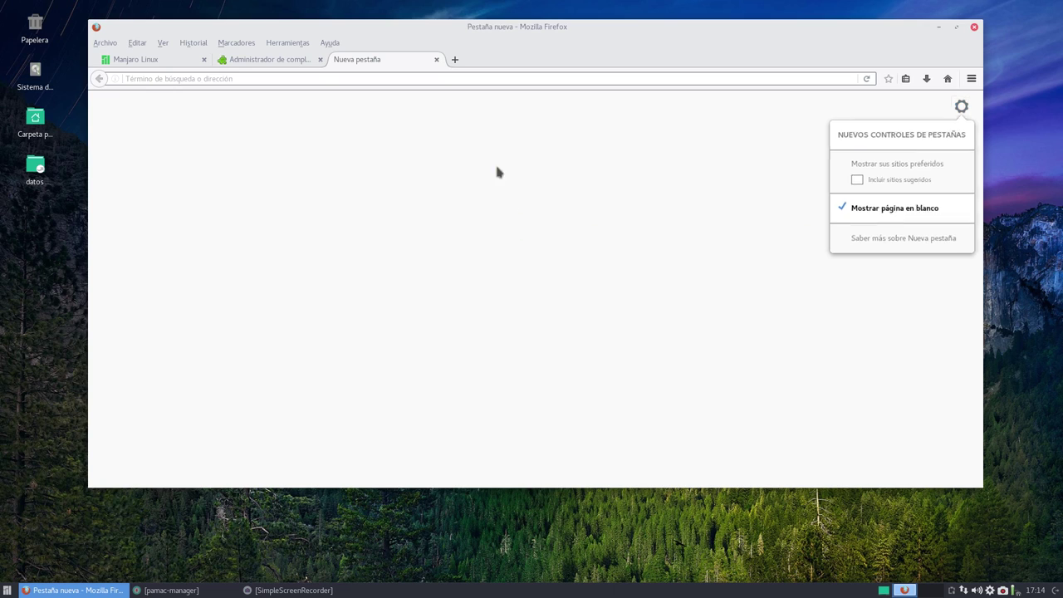
click(454, 59)
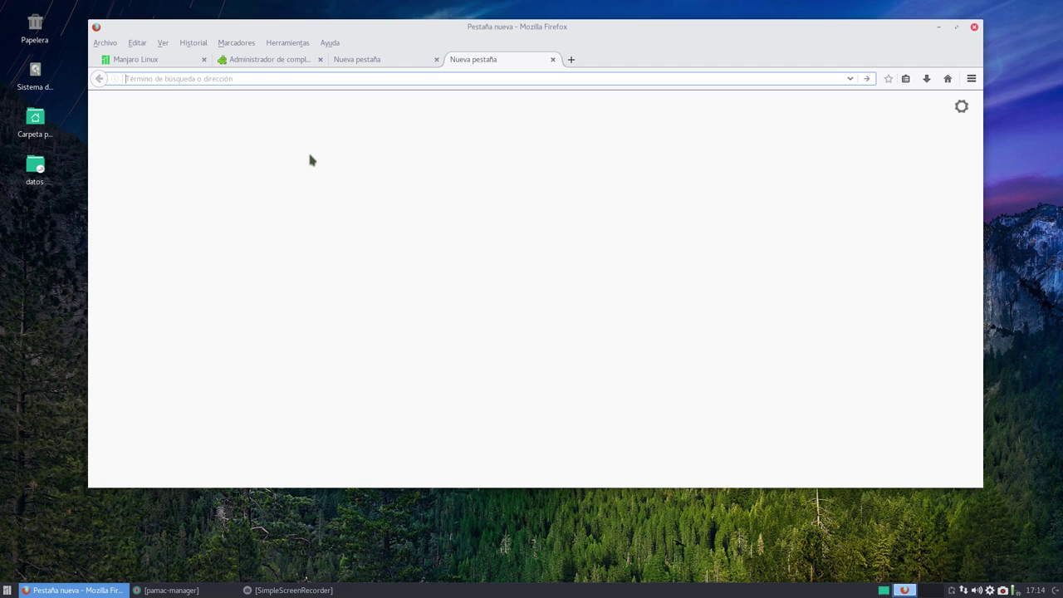
- Close both blank tabs and the about:addons tab, then move the Firefox window lower
click(552, 59)
click(436, 59)
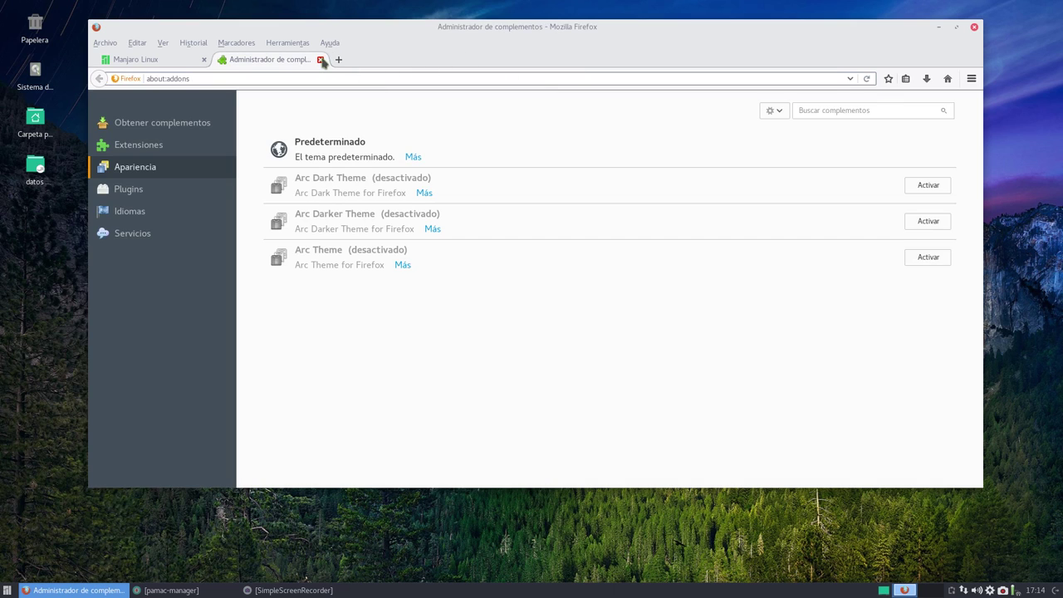
click(320, 59)
drag(400, 34, 404, 79)
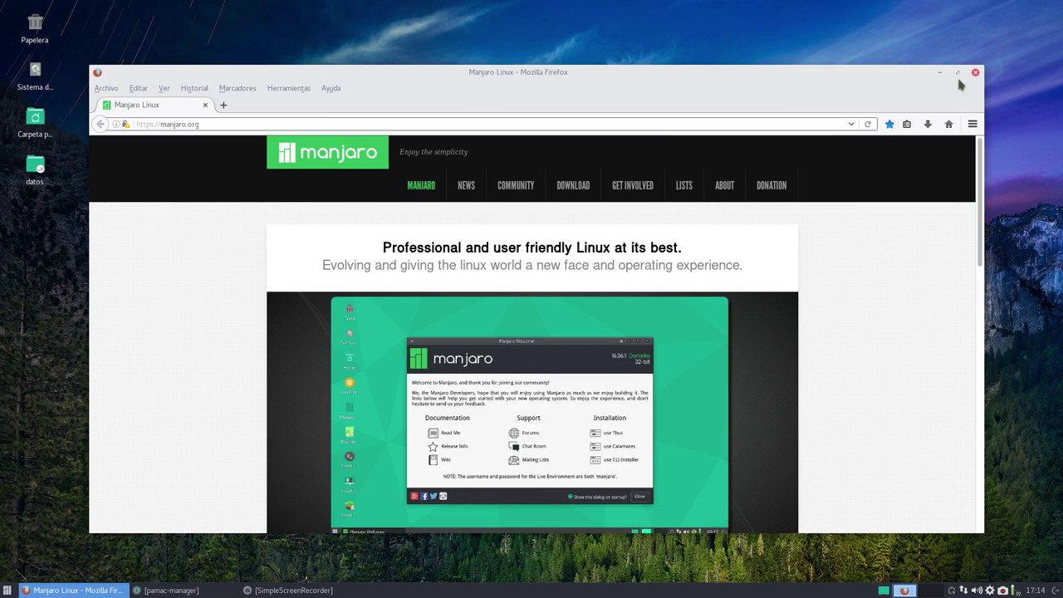
- Go to the AUR website (aur.archlinux.org) and shift the browser window up-left
click(256, 124)
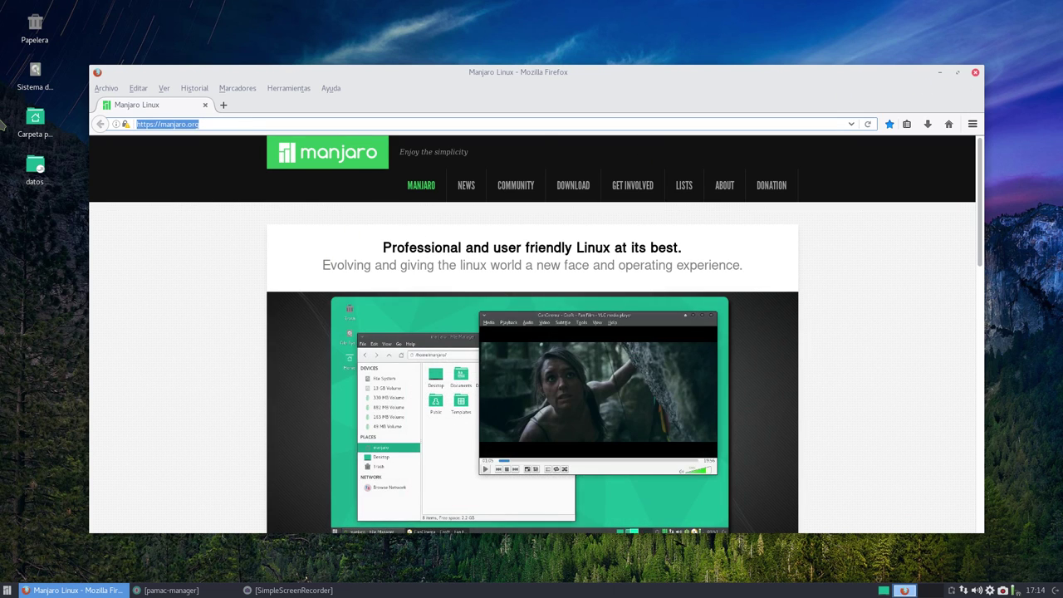
text(aur.archlinux.org/)
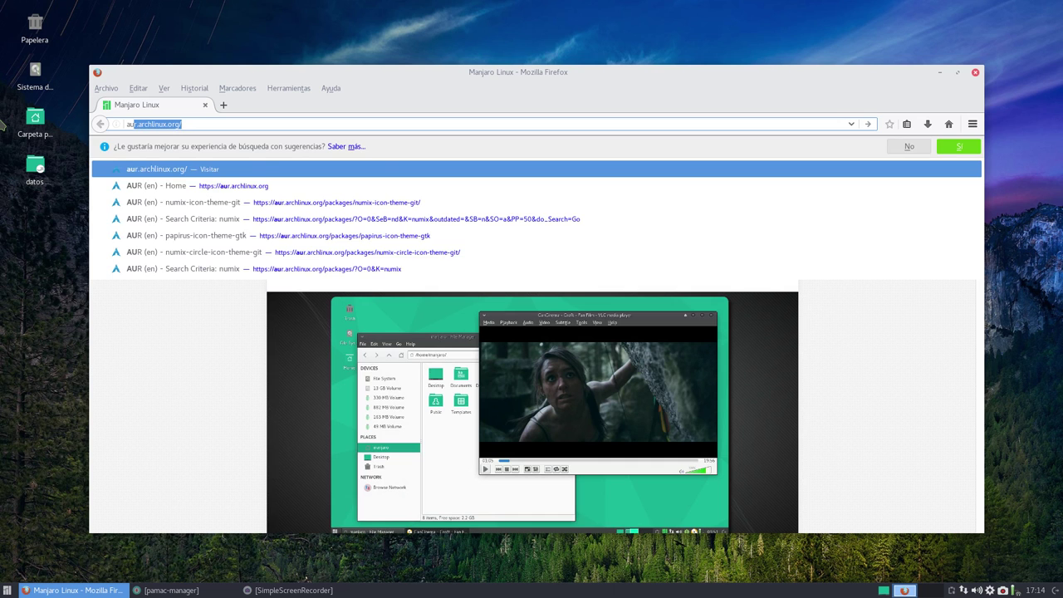
key(Return)
drag(394, 70, 370, 24)
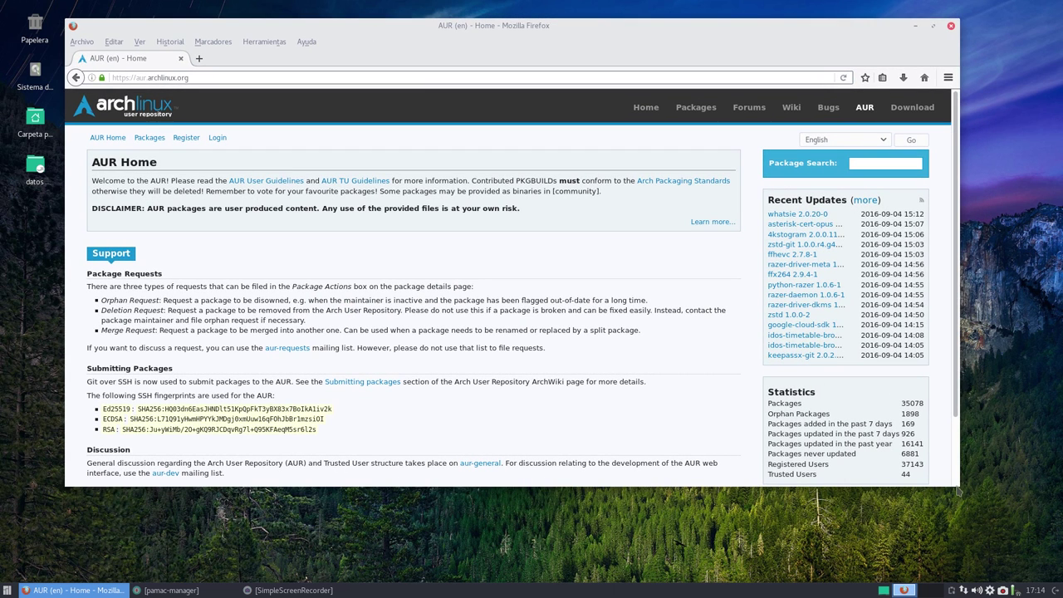
- Search AUR packages for 'papirus' in a maximized browser window, correcting the typo
click(866, 163)
text(pa)
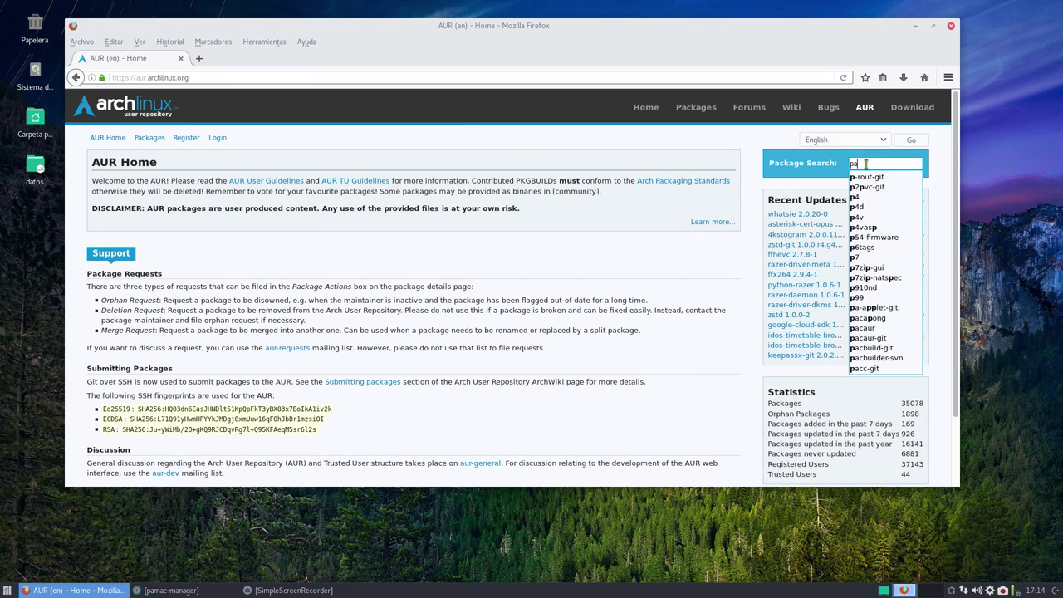
text(pirus)
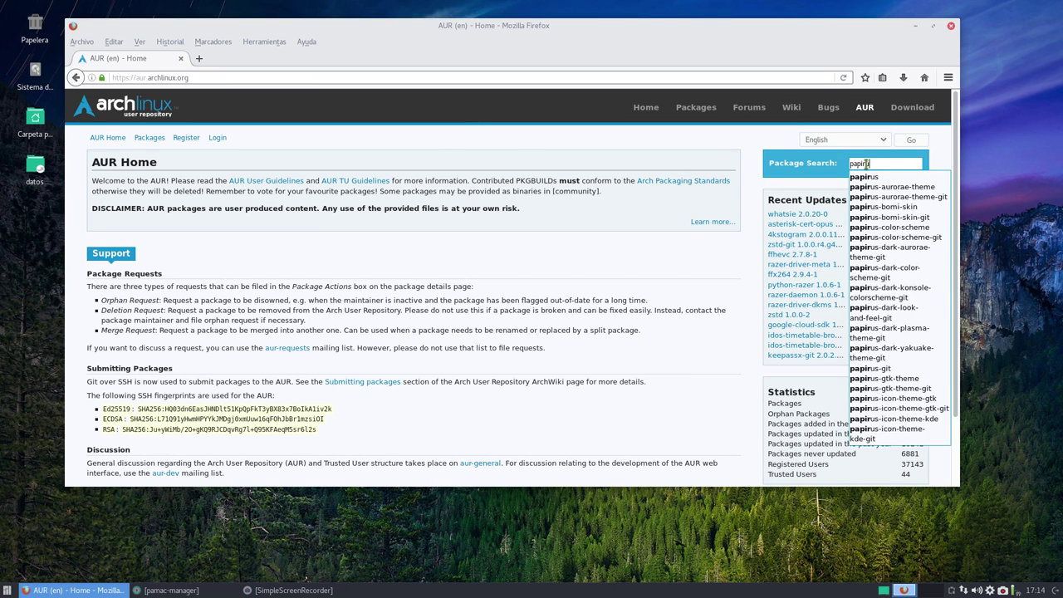
click(933, 26)
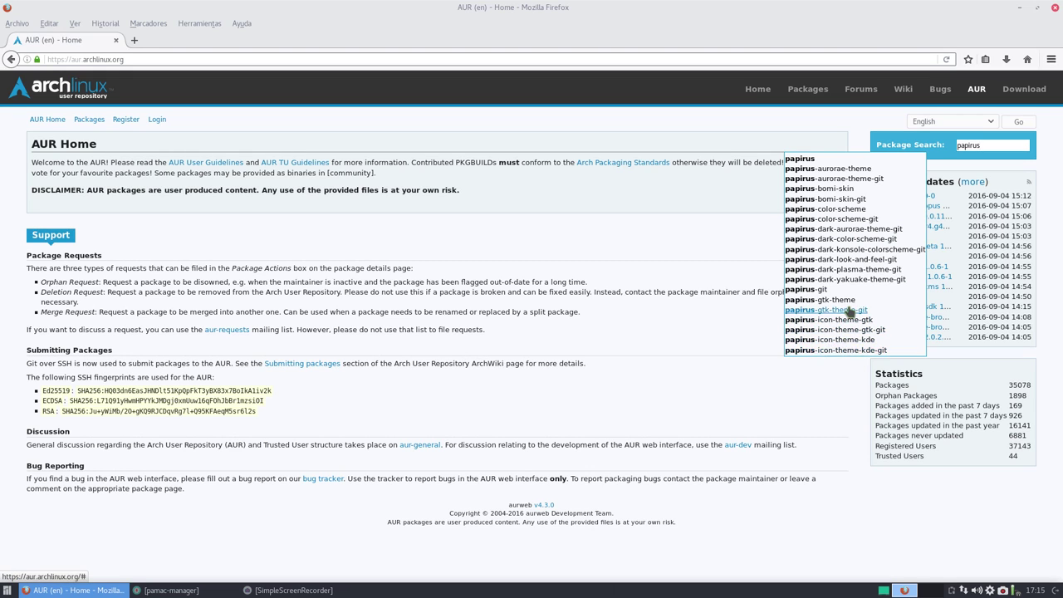
click(846, 124)
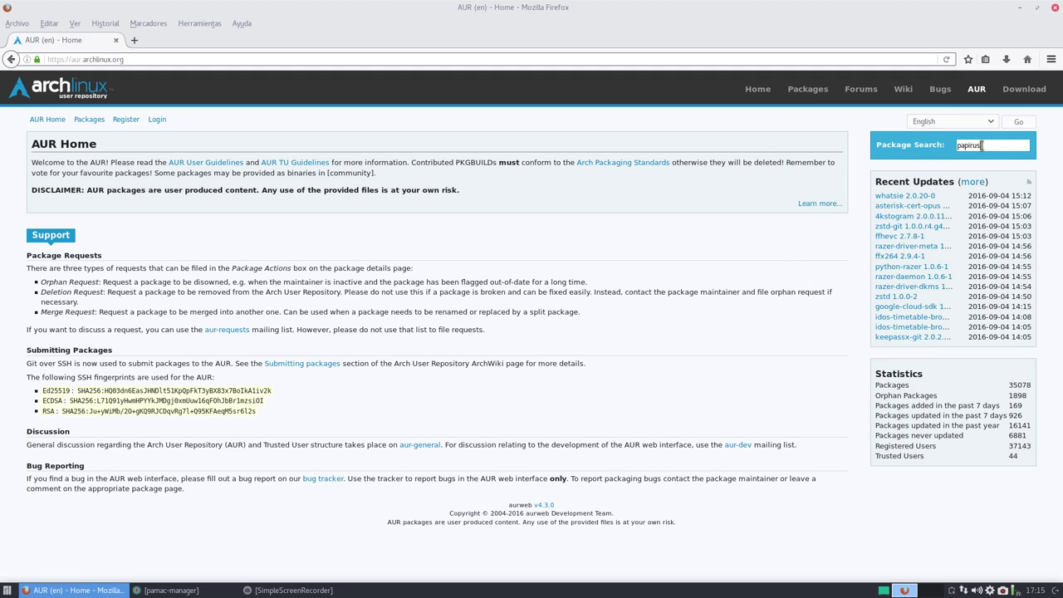
key(BackSpace)
key(BackSpace)
key(BackSpace)
key(BackSpace)
key(BackSpace)
key(BackSpace)
key(BackSpace)
text(papi)
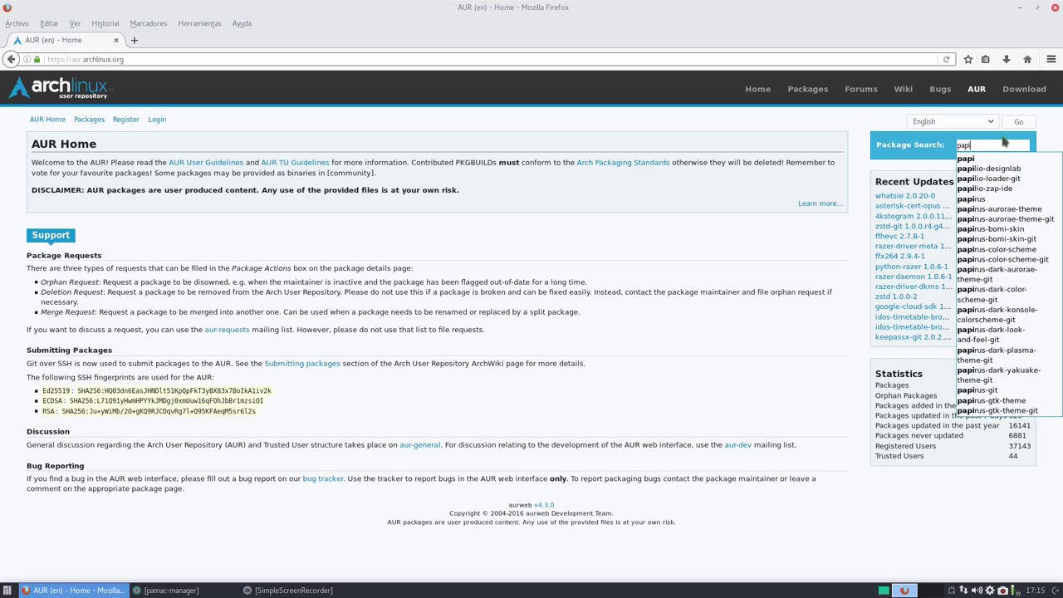
text(tusr)
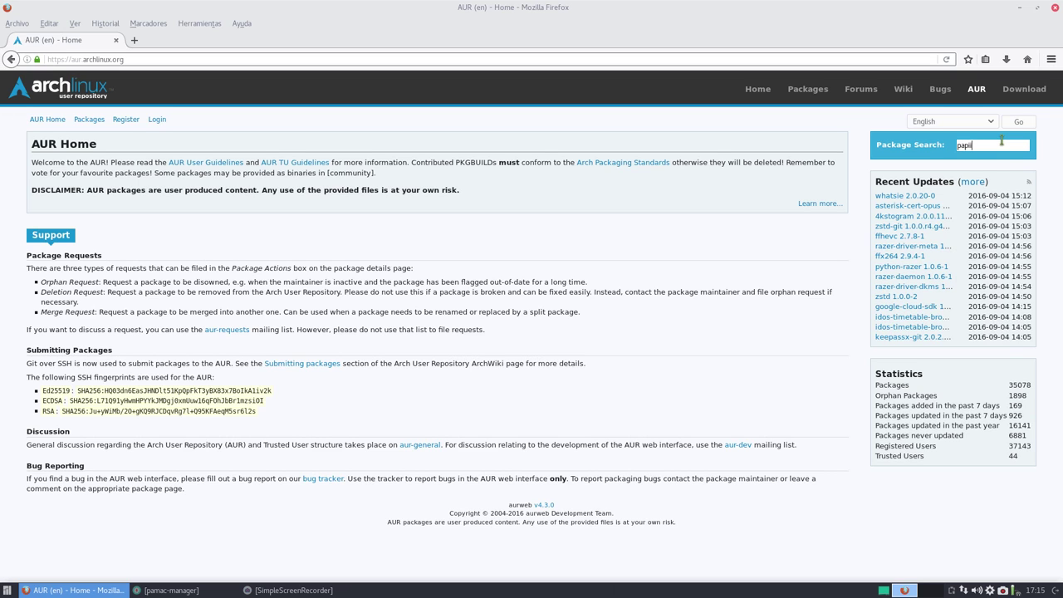
key(BackSpace)
text(rus)
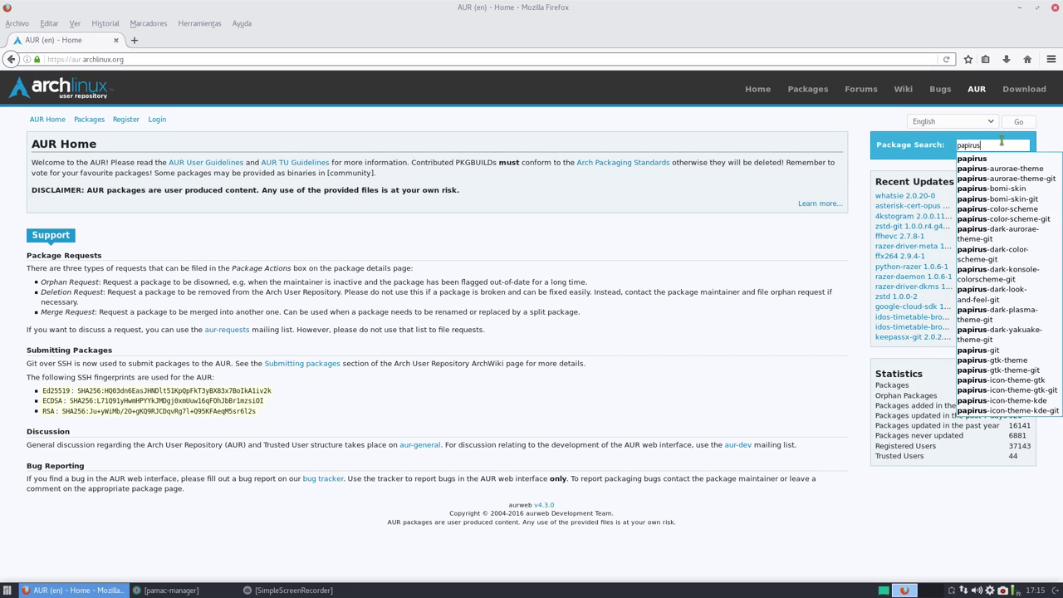
- Open the papirus-icon-theme-gtk page, copy its package name, and minimize Firefox
click(989, 382)
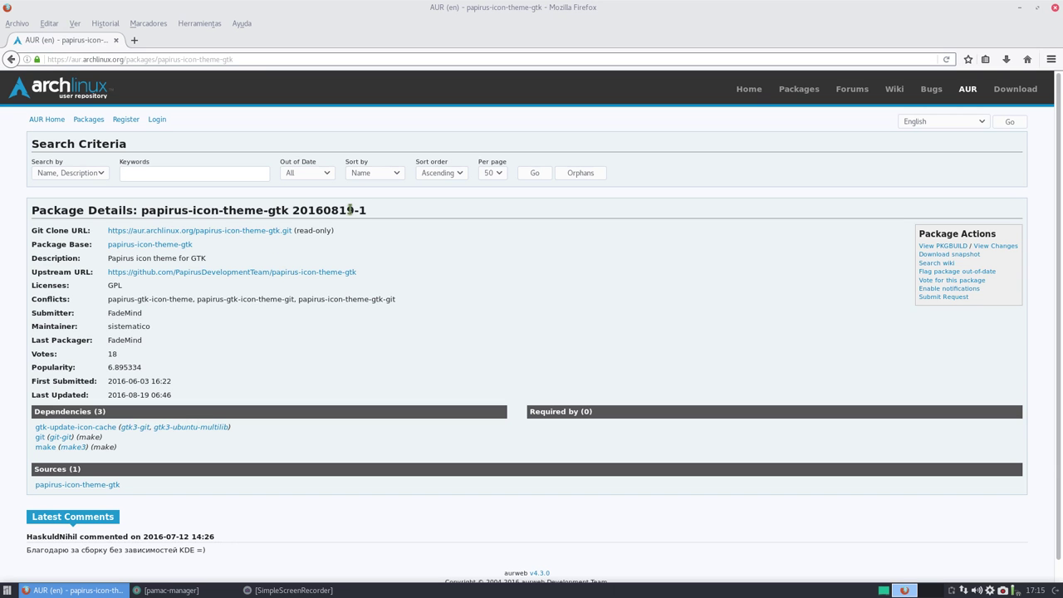
drag(292, 210, 138, 210)
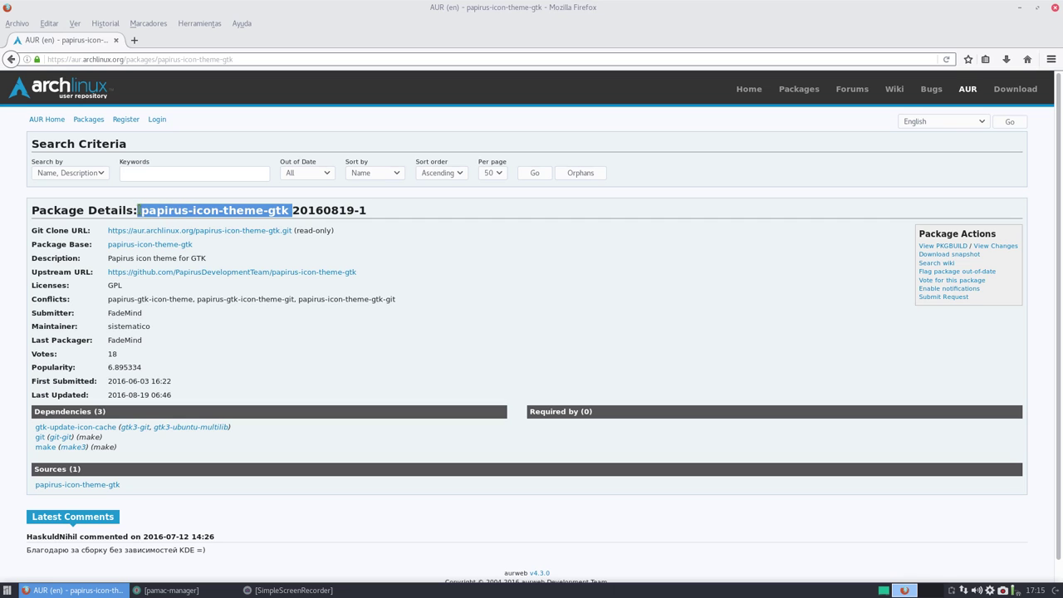
right_click(143, 210)
click(171, 223)
click(1020, 8)
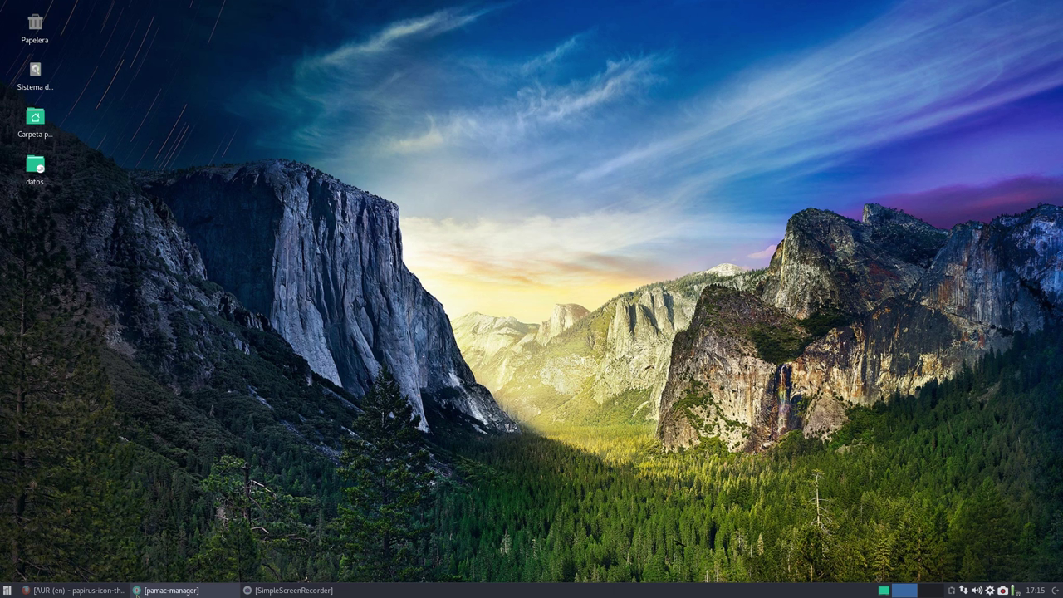
- Launch a terminal from the applications menu, move it upper left and enlarge it
click(7, 590)
click(50, 302)
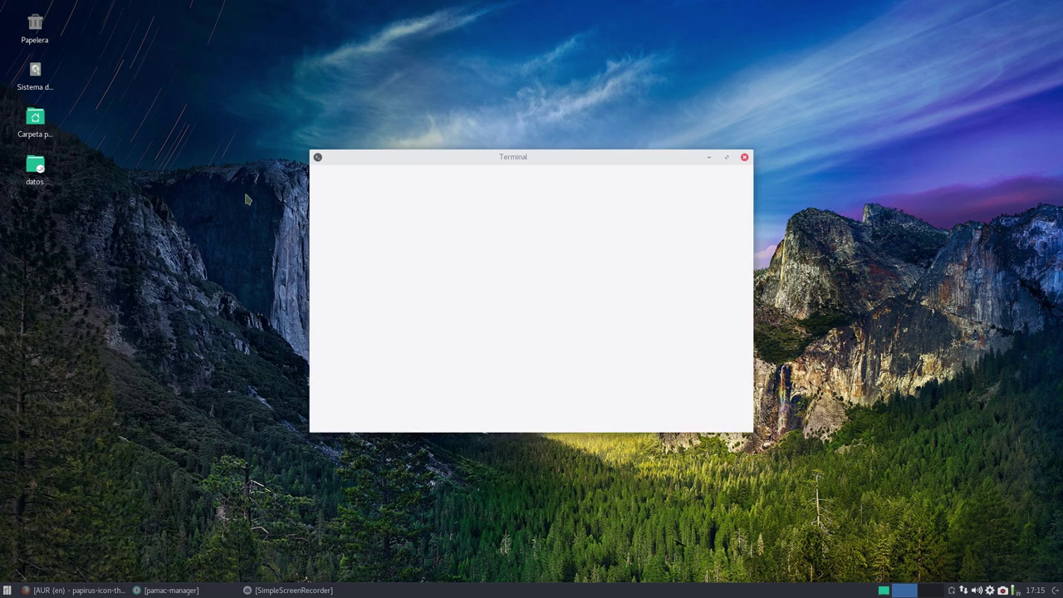
drag(596, 166, 386, 101)
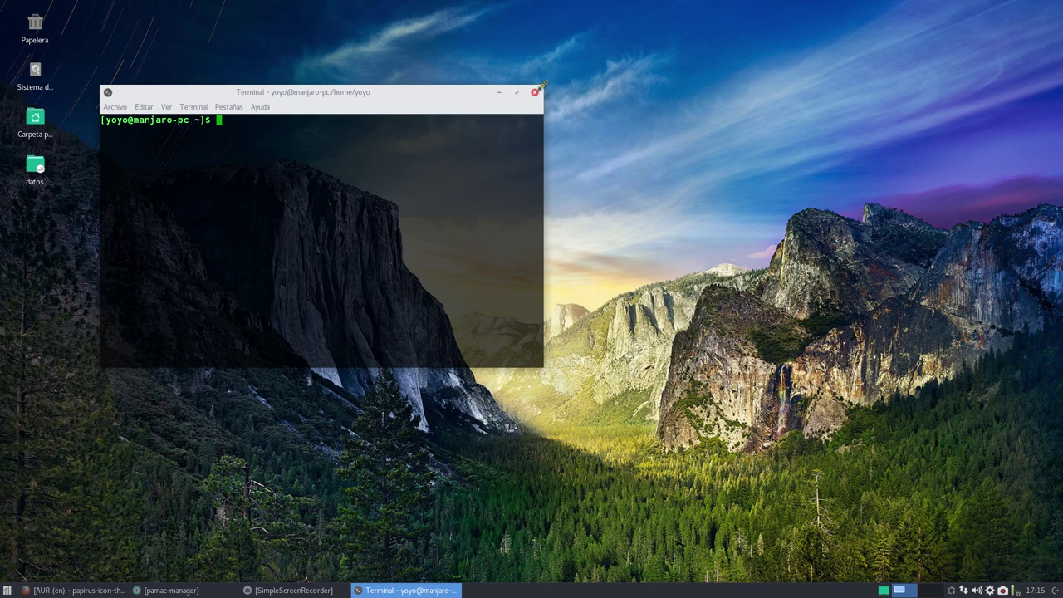
drag(545, 90, 866, 47)
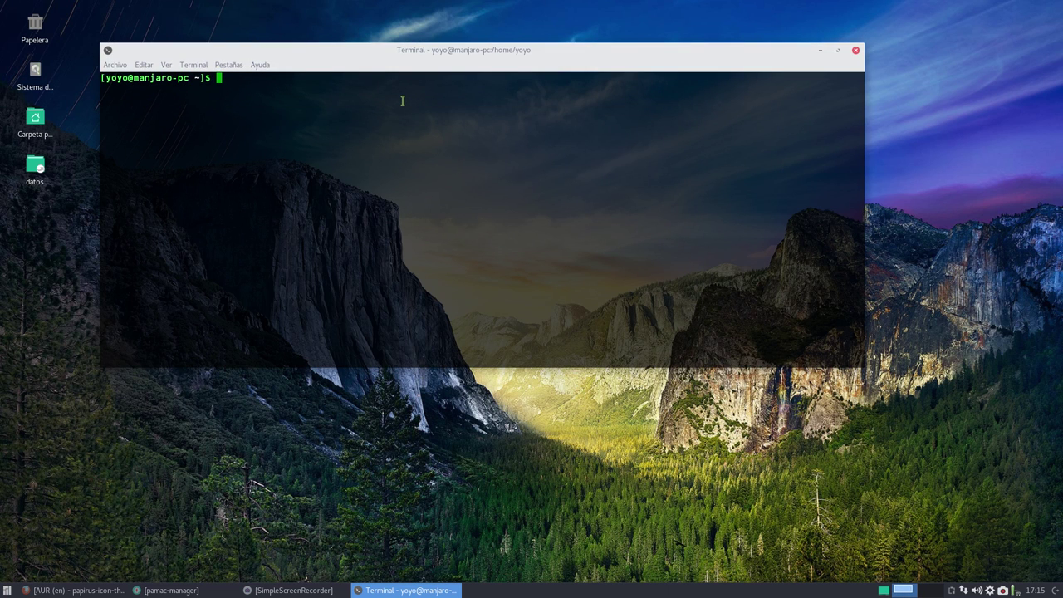
- Type 'yaourt -S', paste the papirus-icon-theme-gtk name, and start adding --noconfirm
text(yaourt -S)
right_click(404, 168)
click(421, 225)
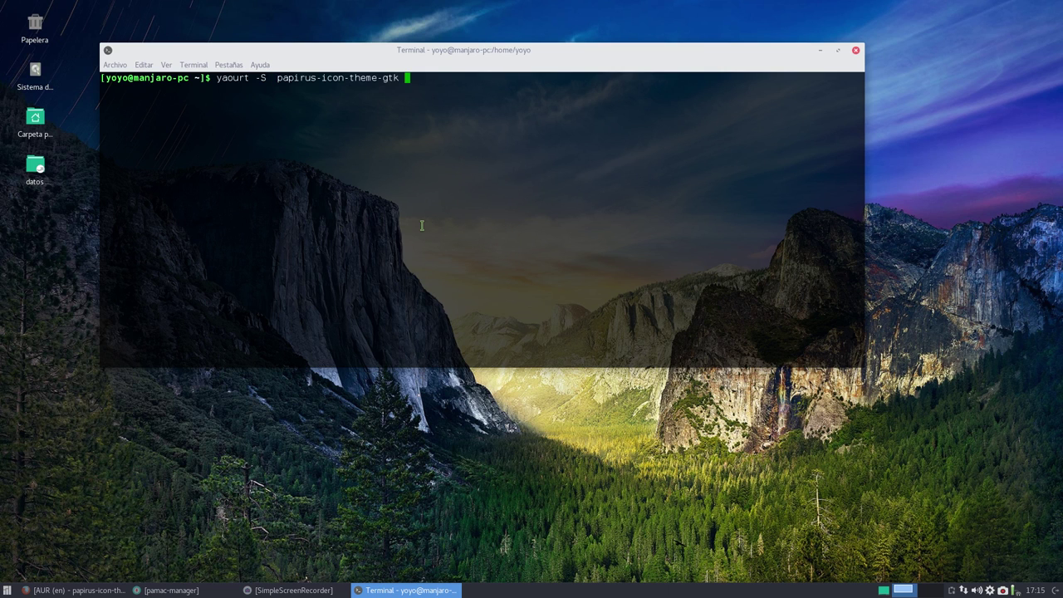
text(--noconfirma)
key(BackSpace)
key(BackSpace)
key(BackSpace)
key(BackSpace)
key(BackSpace)
key(BackSpace)
key(BackSpace)
key(BackSpace)
key(BackSpace)
key(BackSpace)
key(BackSpace)
key(BackSpace)
key(BackSpace)
key(BackSpace)
key(BackSpace)
key(BackSpace)
key(BackSpace)
key(BackSpace)
key(BackSpace)
key(BackSpace)
key(BackSpace)
key(BackSpace)
key(BackSpace)
key(BackSpace)
key(BackSpace)
key(BackSpace)
key(BackSpace)
key(BackSpace)
key(BackSpace)
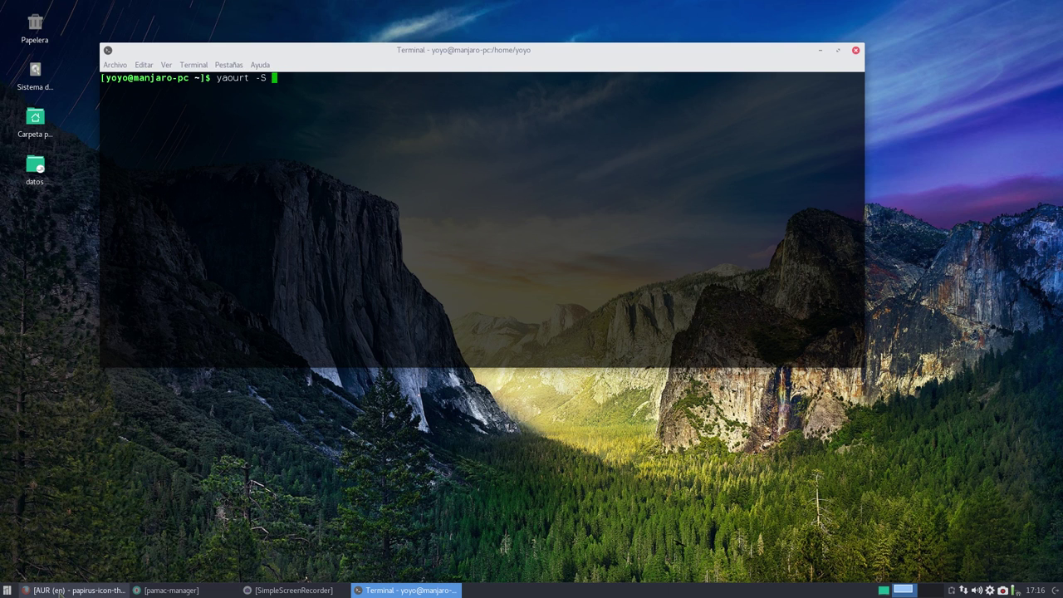
- Search AUR for 'numix', open numix-icon-theme-git and copy its package name
click(75, 590)
click(169, 175)
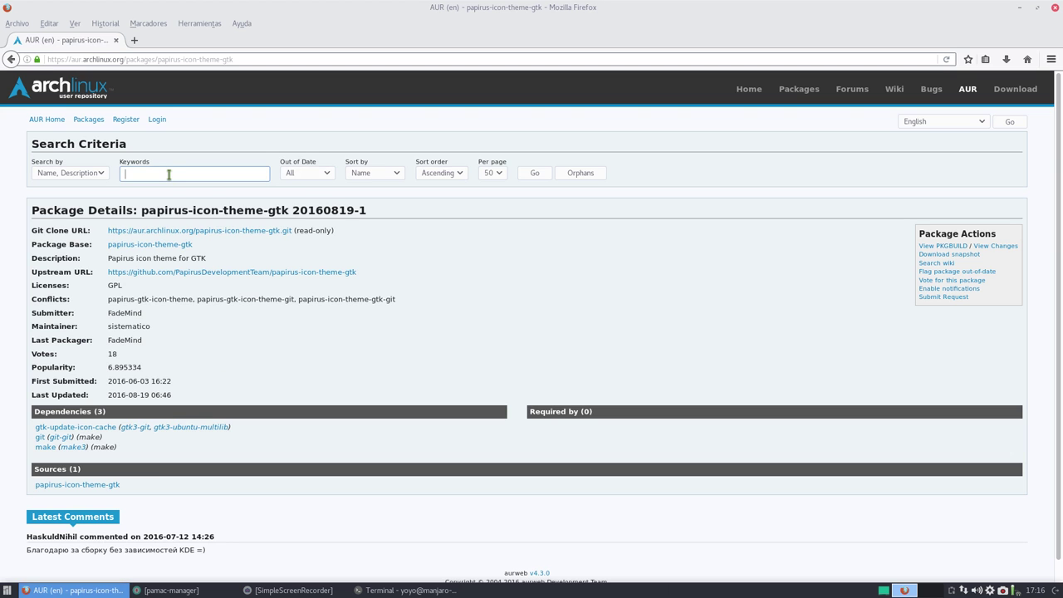
text(numix)
key(Return)
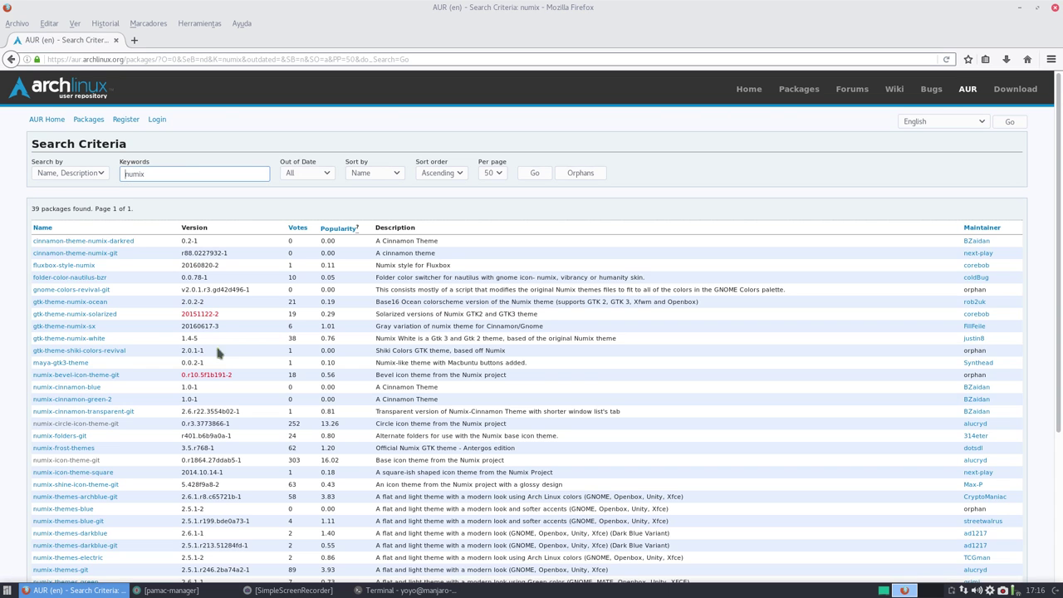
scroll(216, 344, down, 2)
click(71, 365)
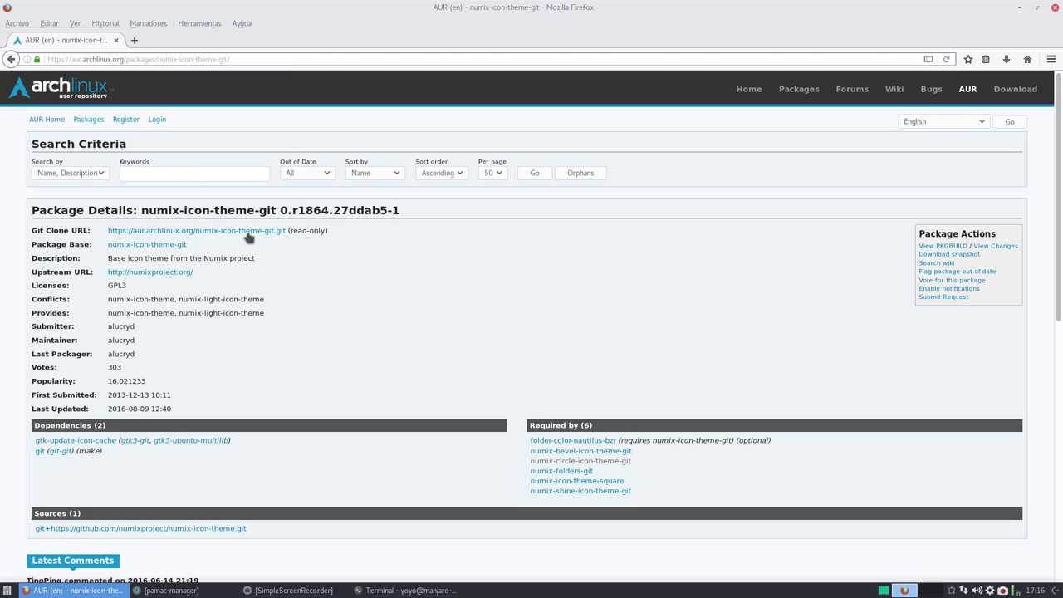
drag(280, 210, 142, 210)
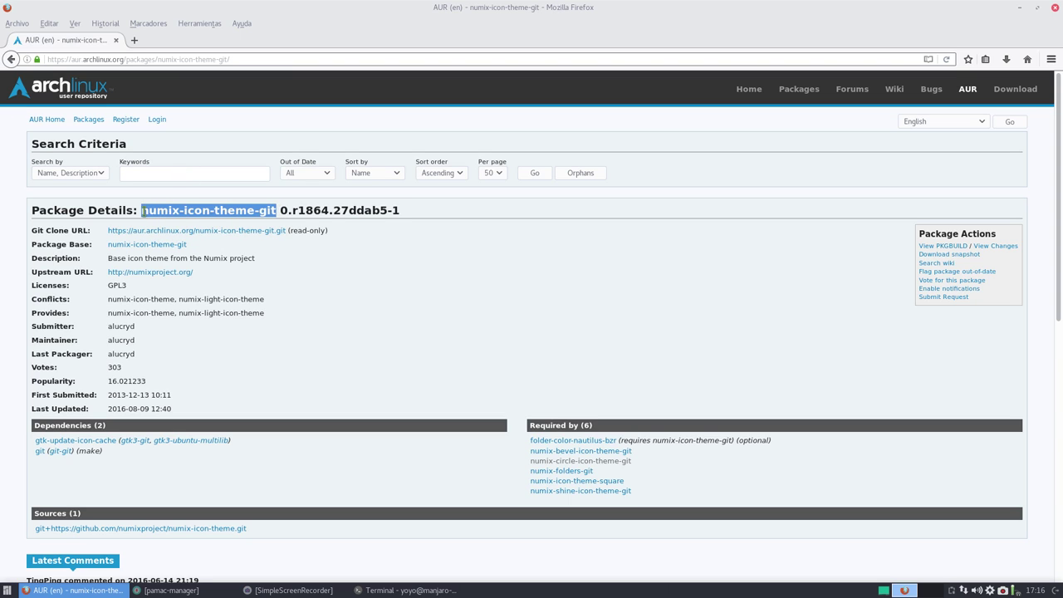
right_click(147, 212)
click(166, 222)
- Paste the name after 'yaourt -S' in the terminal, erase it, and return to the numix results
click(1019, 7)
click(456, 586)
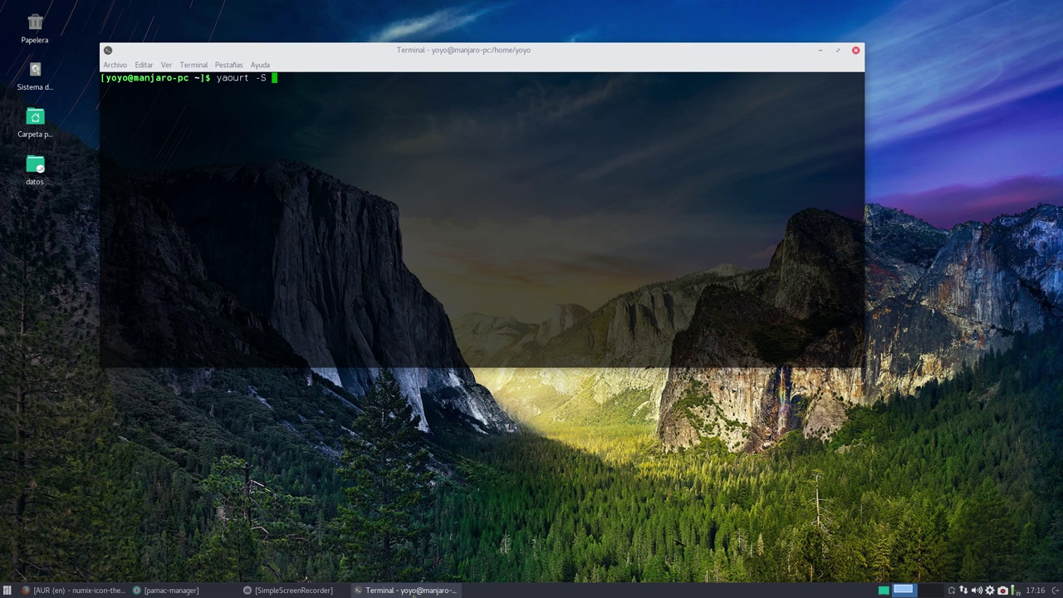
right_click(340, 133)
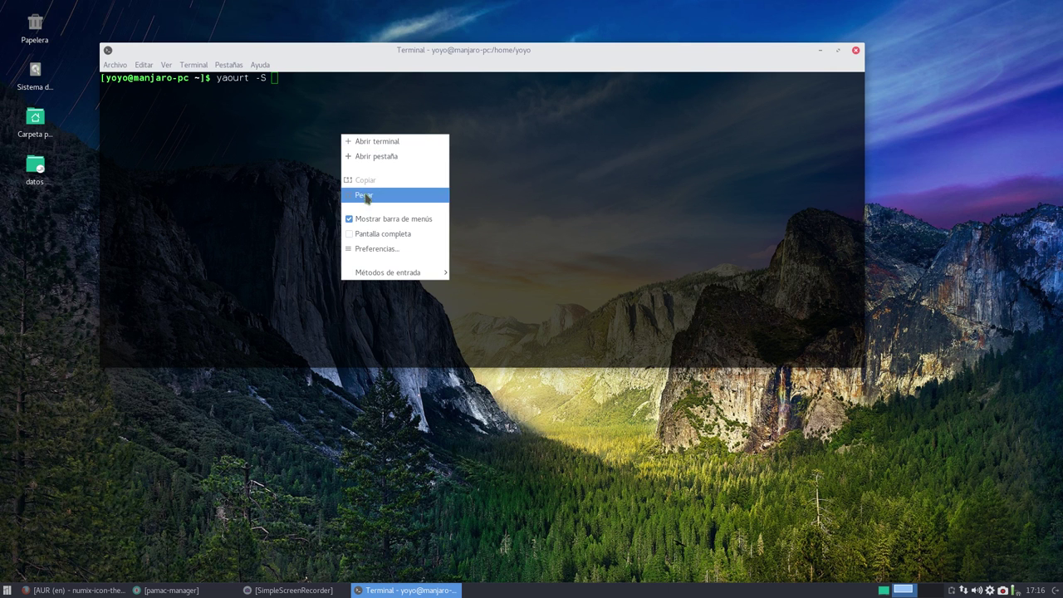
click(365, 194)
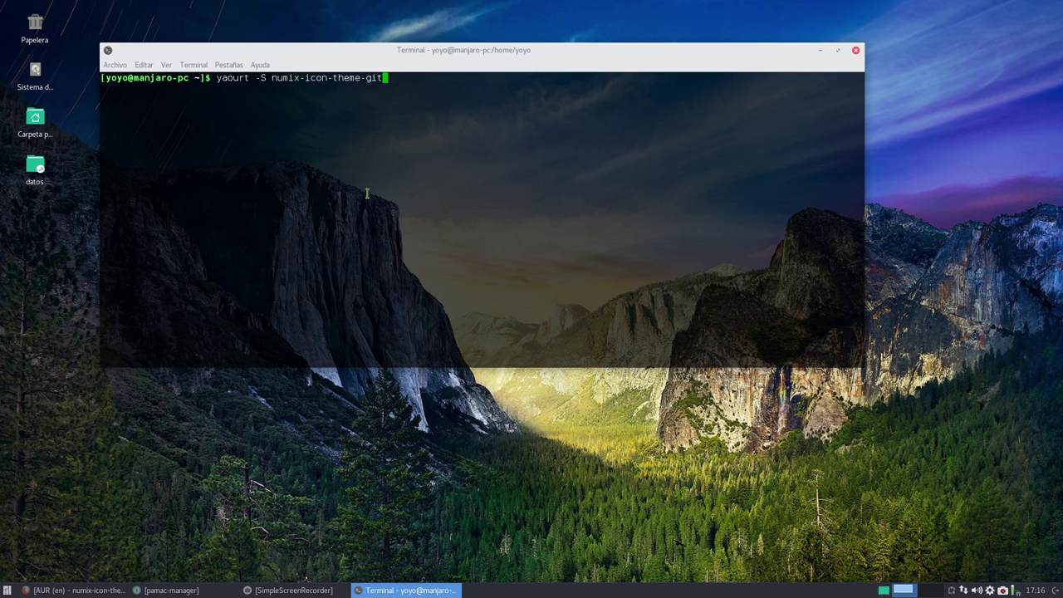
key(BackSpace)
key(BackSpace)
key(BackSpace)
key(BackSpace)
key(BackSpace)
key(BackSpace)
key(BackSpace)
key(BackSpace)
key(BackSpace)
key(BackSpace)
key(BackSpace)
key(BackSpace)
key(BackSpace)
key(BackSpace)
key(BackSpace)
key(BackSpace)
key(BackSpace)
key(BackSpace)
key(BackSpace)
key(BackSpace)
click(80, 591)
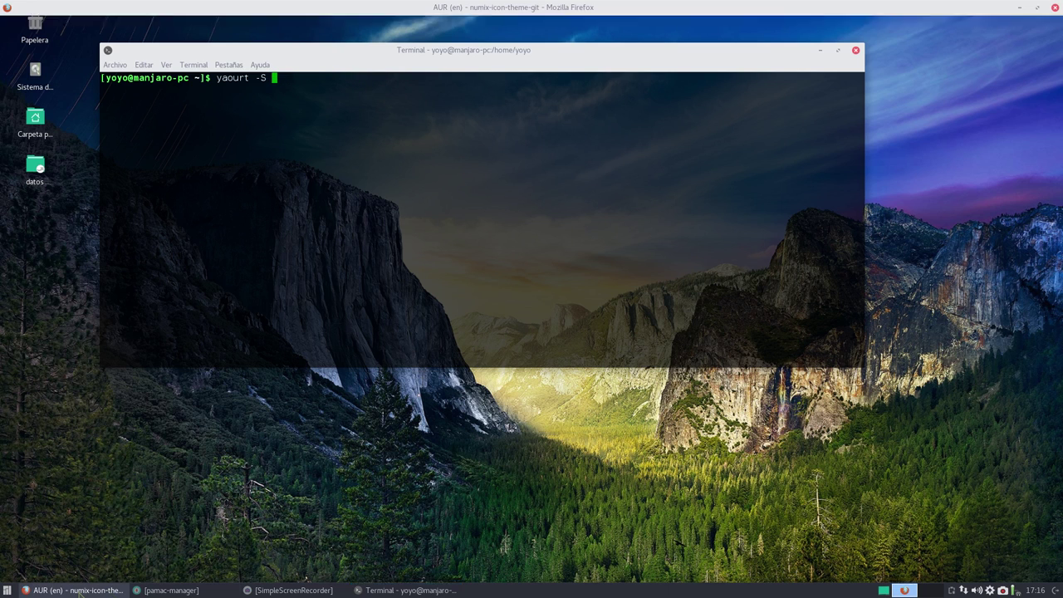
click(11, 59)
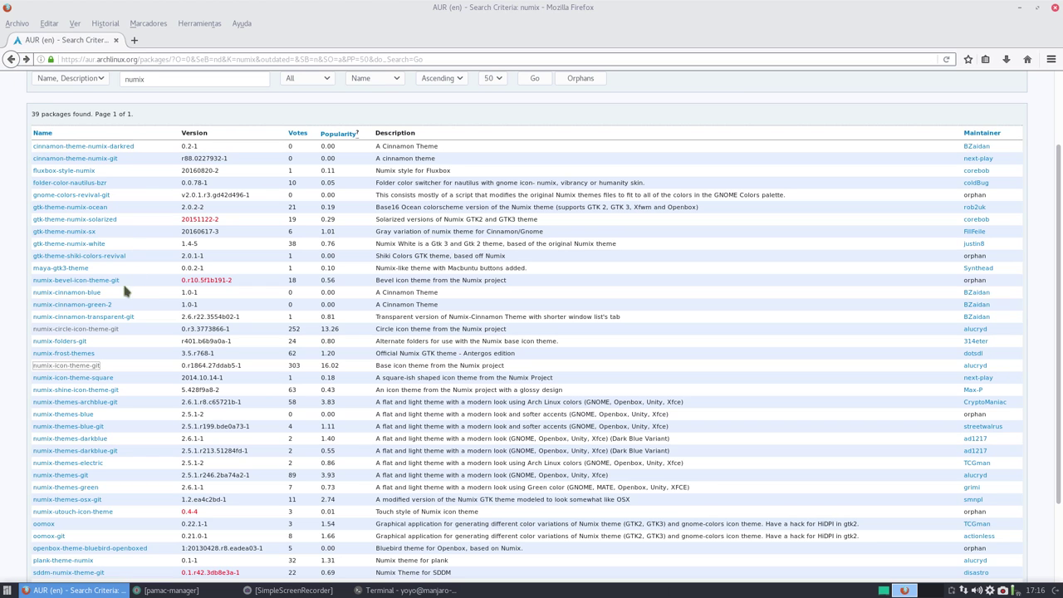
- Open the numix-circle-icon-theme-git AUR page and copy its package name
click(74, 342)
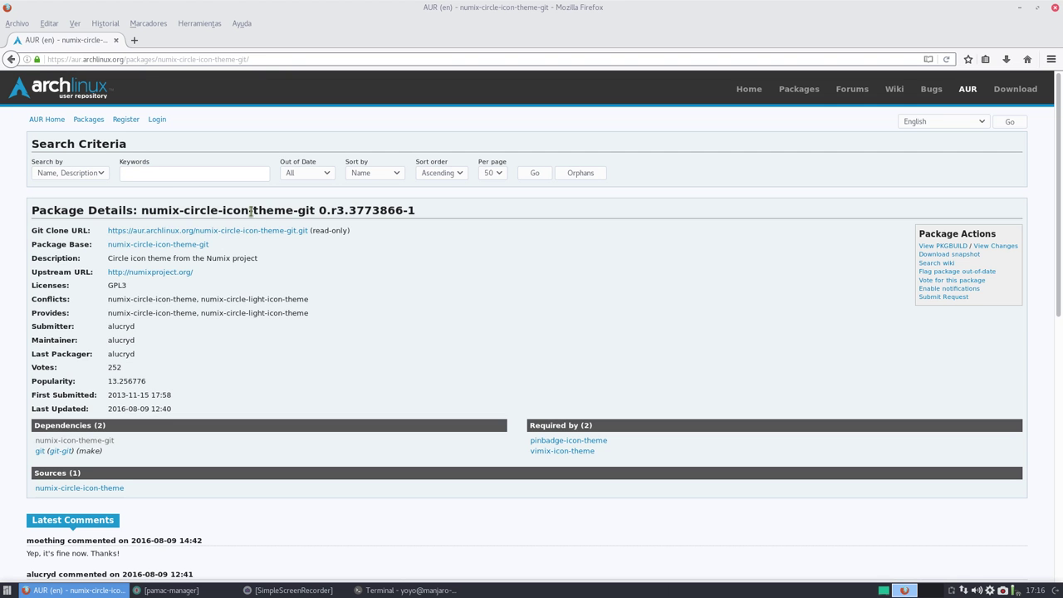
drag(315, 211, 142, 211)
right_click(161, 211)
click(188, 227)
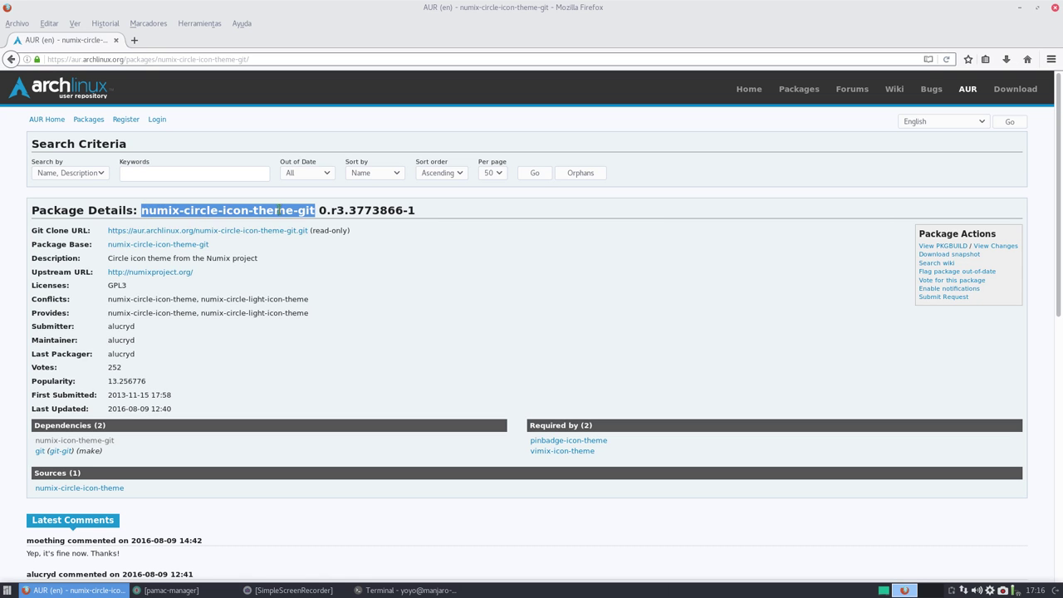
- Build 'yaourt -S numix-circle-icon-theme-git --noconfirm' in the terminal, then erase it unrun
click(1018, 8)
right_click(374, 125)
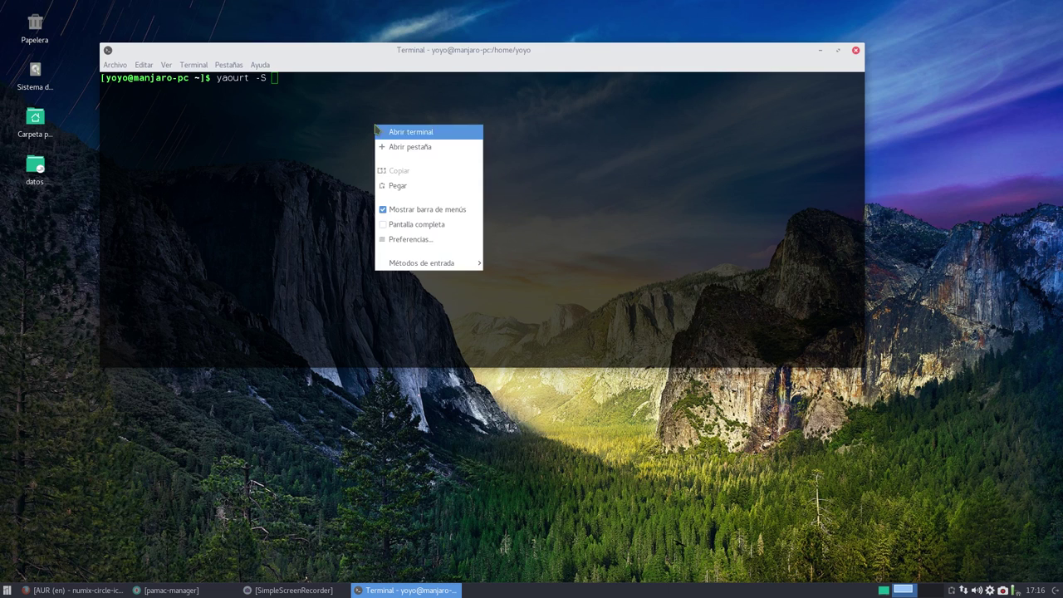
click(407, 185)
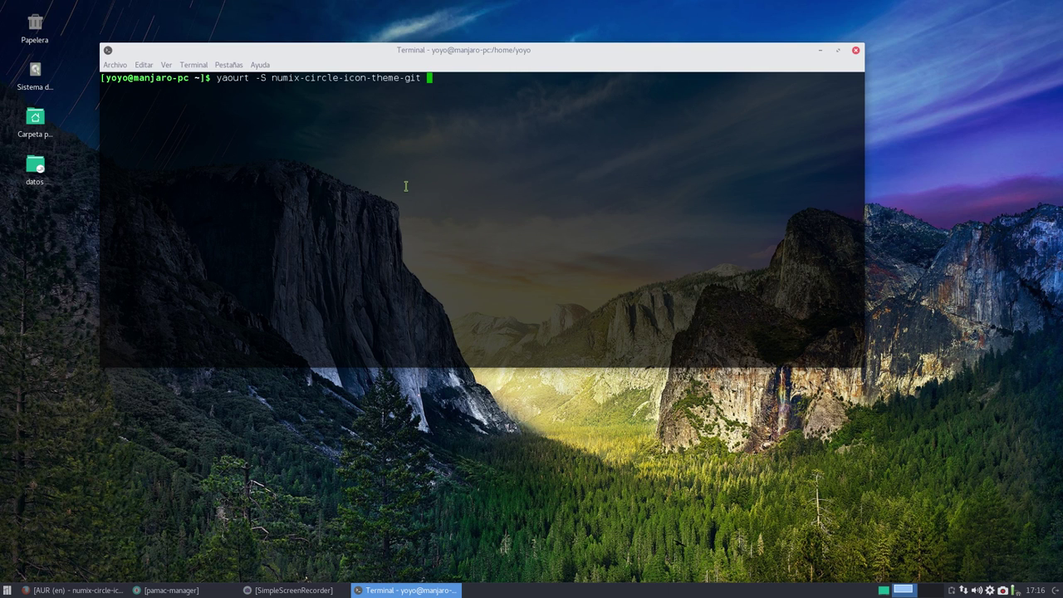
text(--noconfirm)
key(BackSpace)
key(BackSpace)
key(BackSpace)
key(BackSpace)
key(BackSpace)
key(BackSpace)
key(BackSpace)
key(BackSpace)
key(BackSpace)
key(BackSpace)
key(BackSpace)
key(BackSpace)
key(BackSpace)
key(BackSpace)
key(BackSpace)
key(BackSpace)
key(BackSpace)
key(BackSpace)
key(BackSpace)
key(BackSpace)
key(BackSpace)
key(BackSpace)
key(BackSpace)
key(BackSpace)
key(BackSpace)
key(BackSpace)
key(BackSpace)
key(BackSpace)
key(BackSpace)
key(BackSpace)
key(BackSpace)
key(BackSpace)
key(BackSpace)
key(BackSpace)
key(BackSpace)
key(BackSpace)
key(BackSpace)
key(BackSpace)
key(BackSpace)
key(BackSpace)
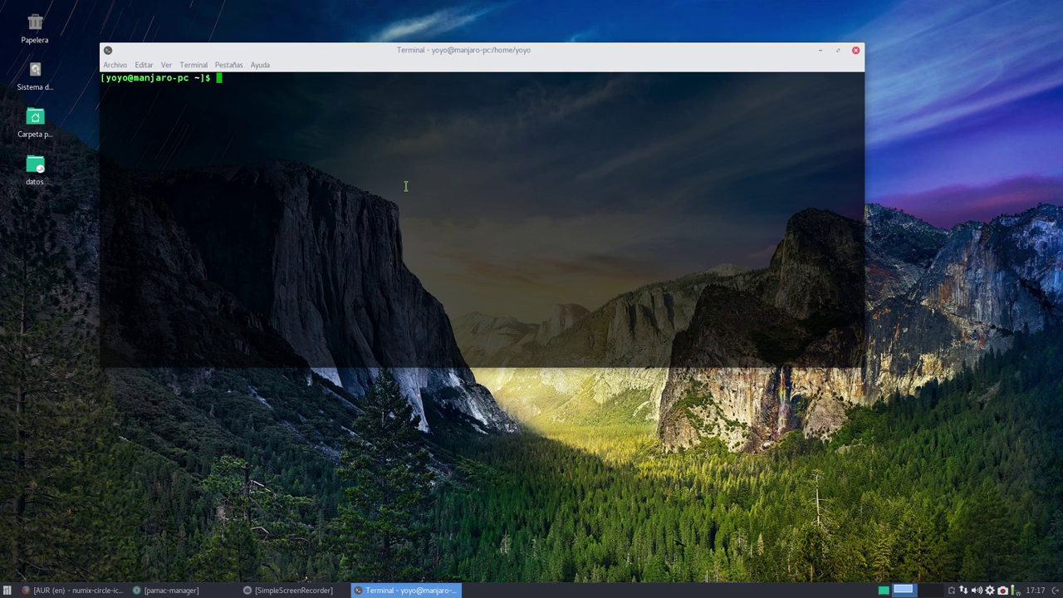
- Open Settings > Apariencia > Iconos and preview the Papirus GTK icon theme
click(820, 50)
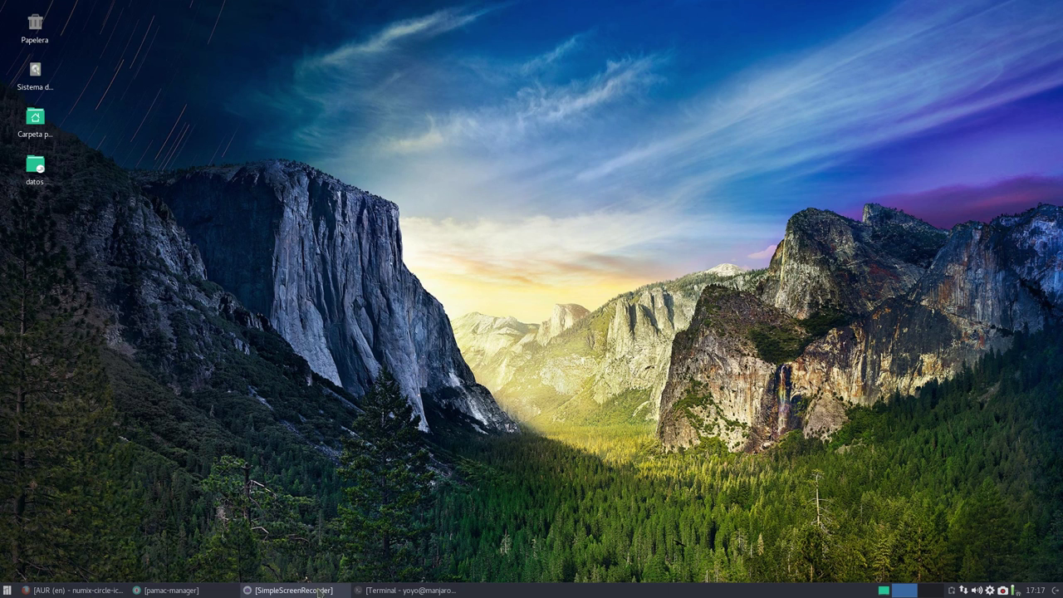
click(7, 589)
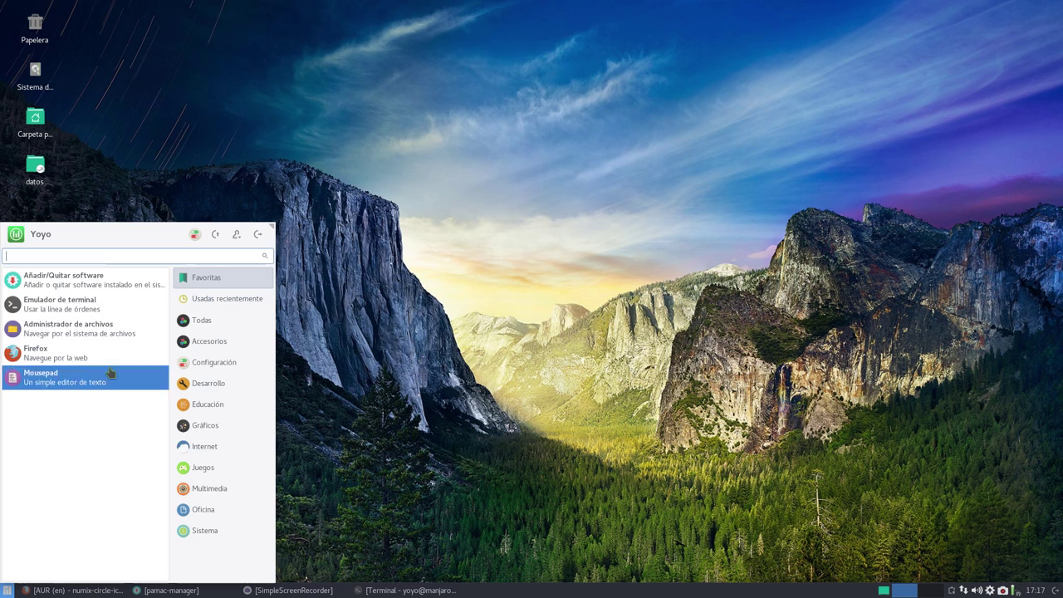
click(193, 235)
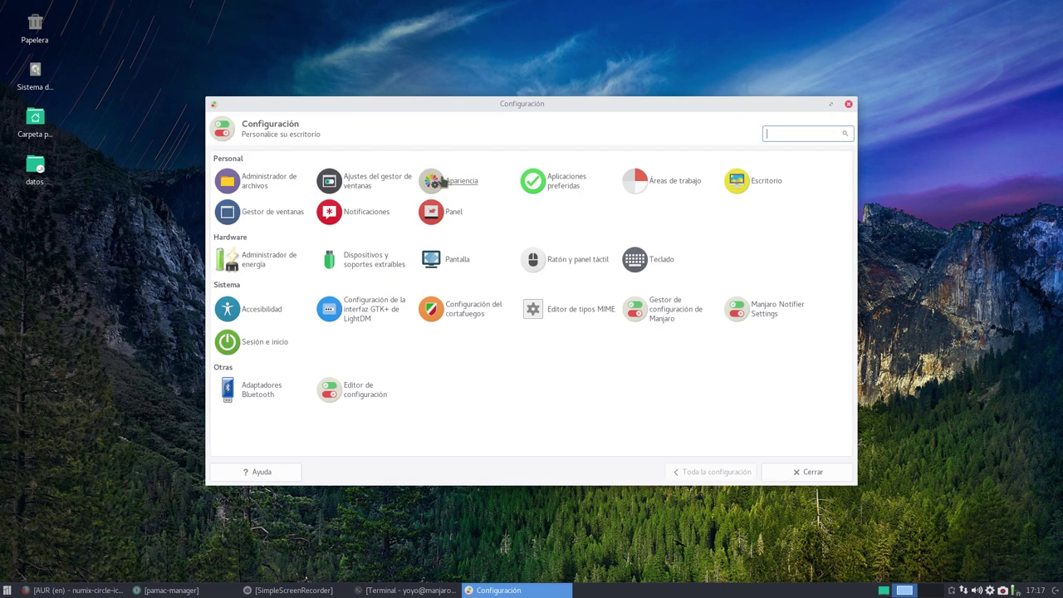
click(461, 182)
click(250, 158)
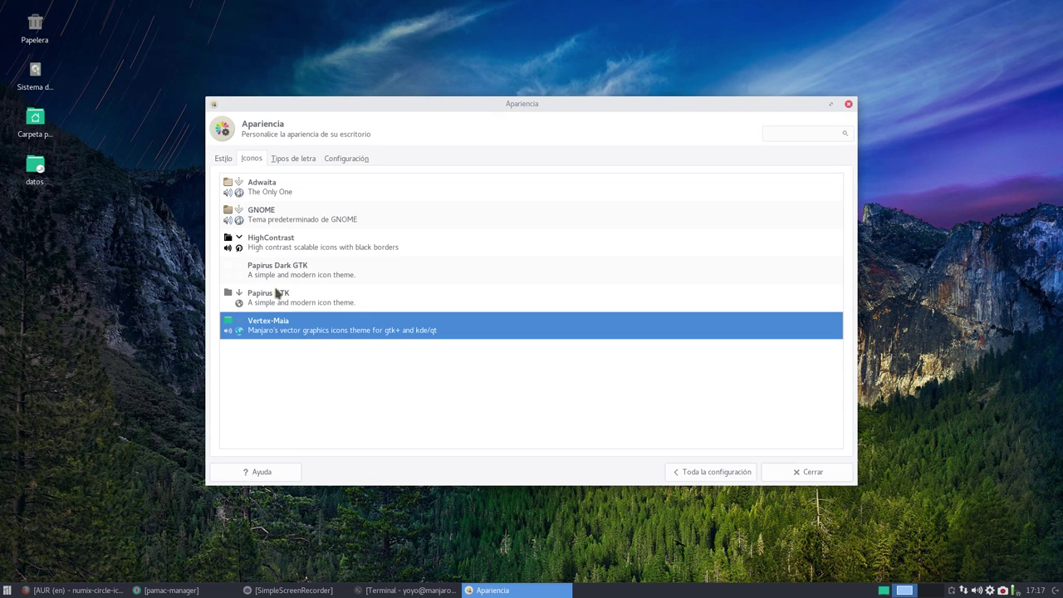
click(270, 302)
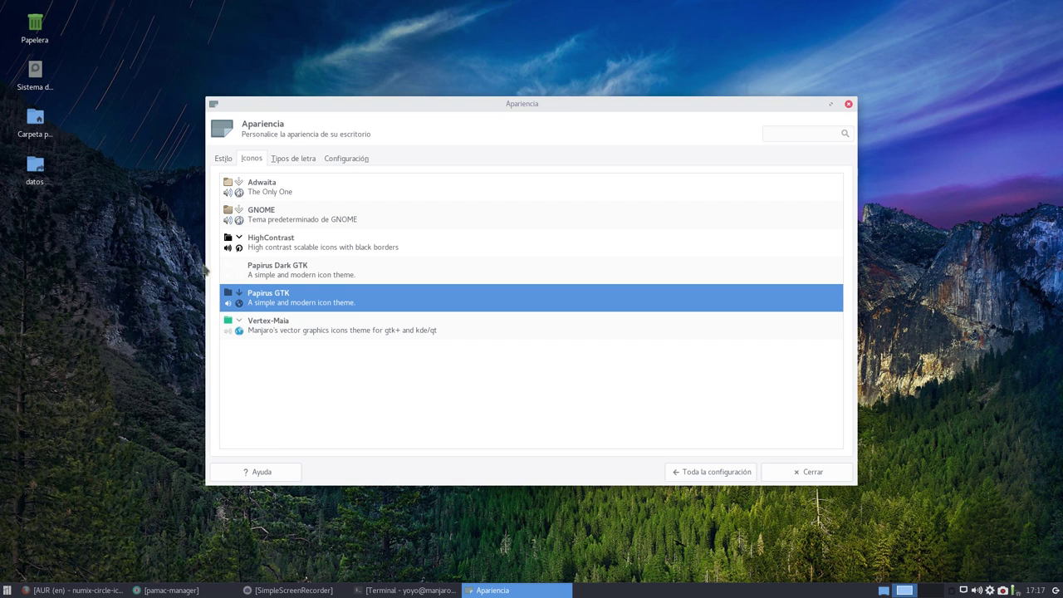
- Check the new icons in the home folder, hiding hidden files, then close the file manager
double_click(35, 118)
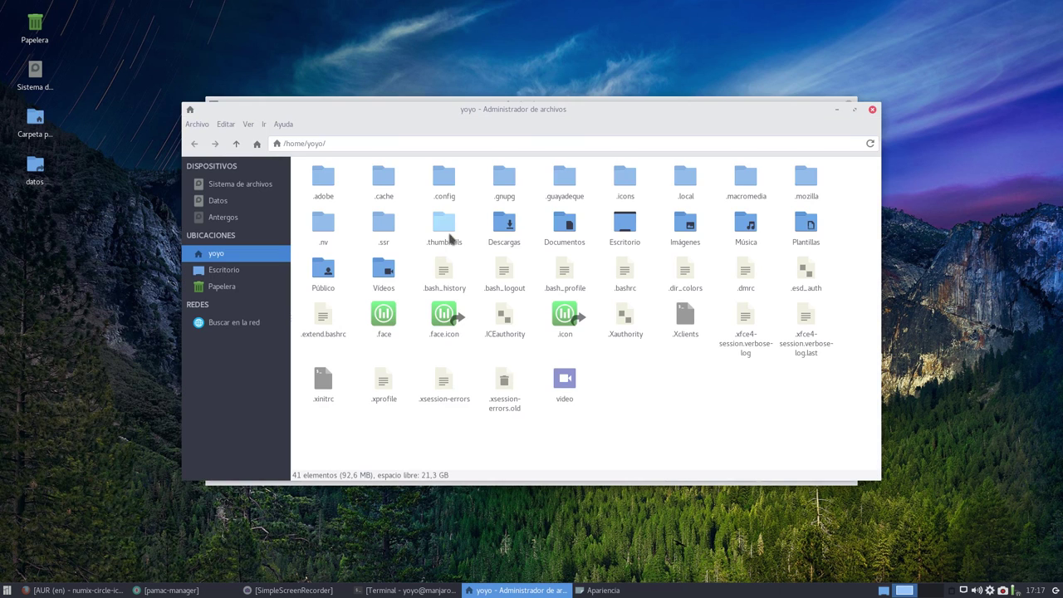
click(250, 125)
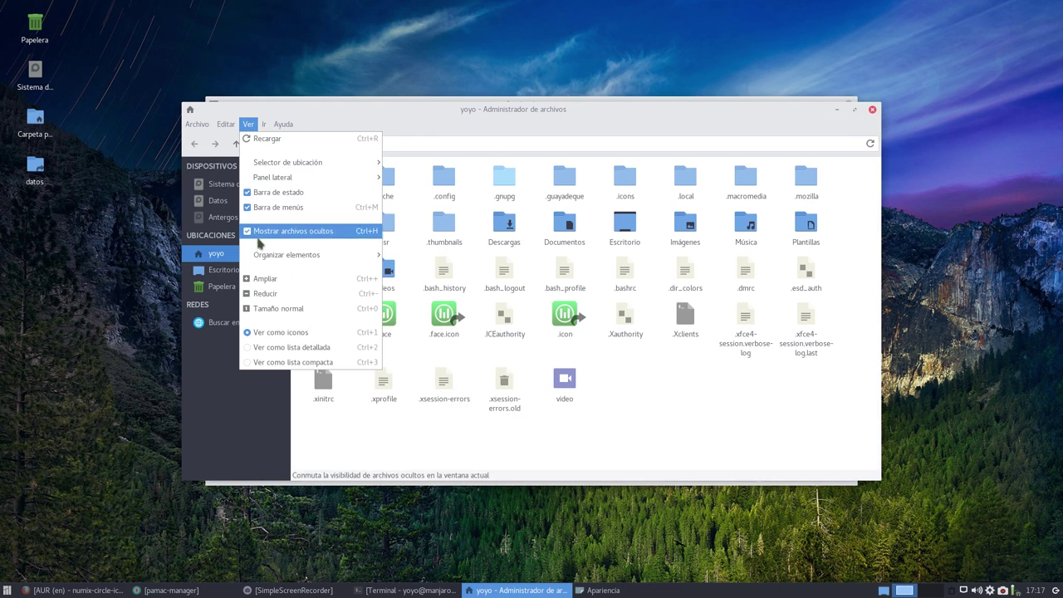
click(258, 233)
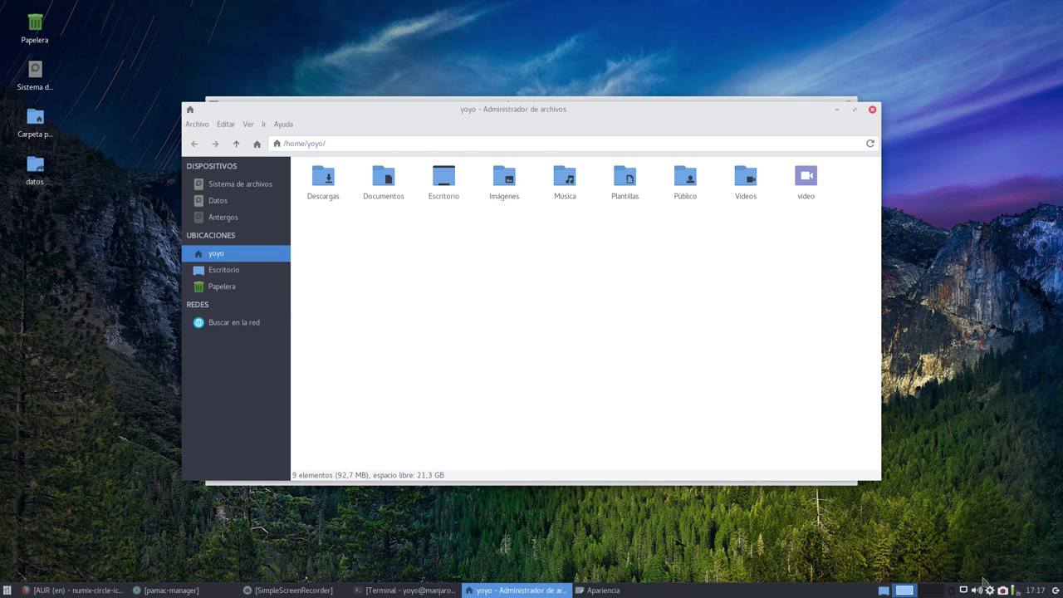
click(872, 110)
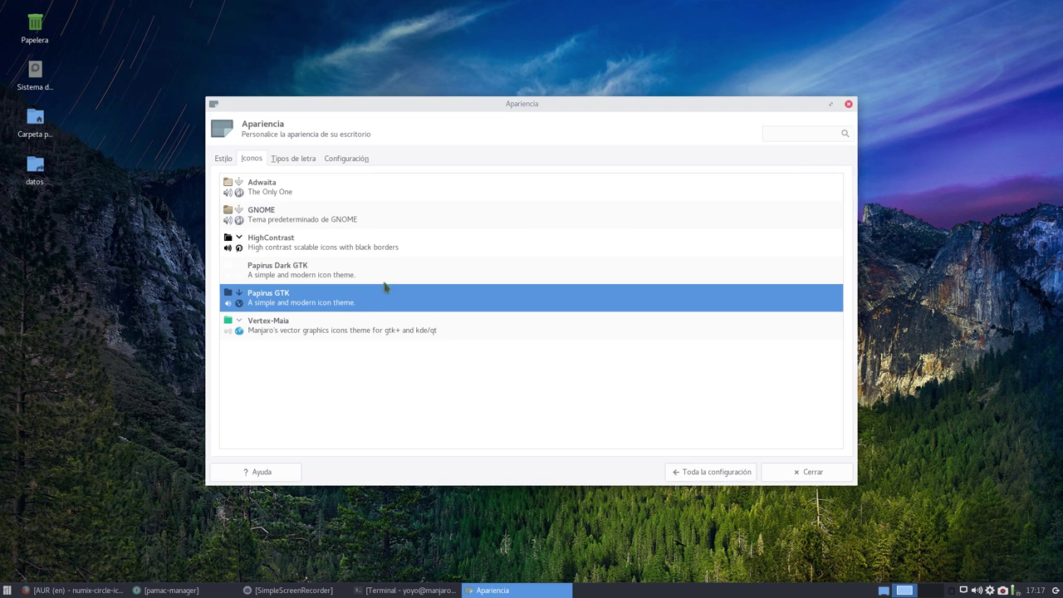
- Preview Papirus Dark GTK, revert the icon theme to Vertex-Maia, and close Settings
click(297, 271)
click(274, 328)
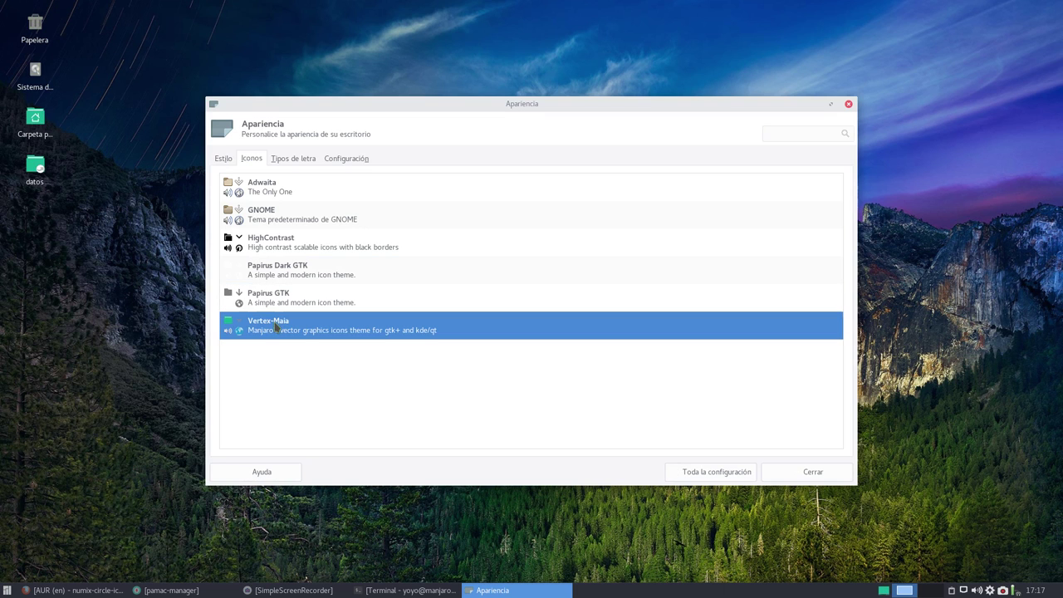
click(704, 472)
click(799, 472)
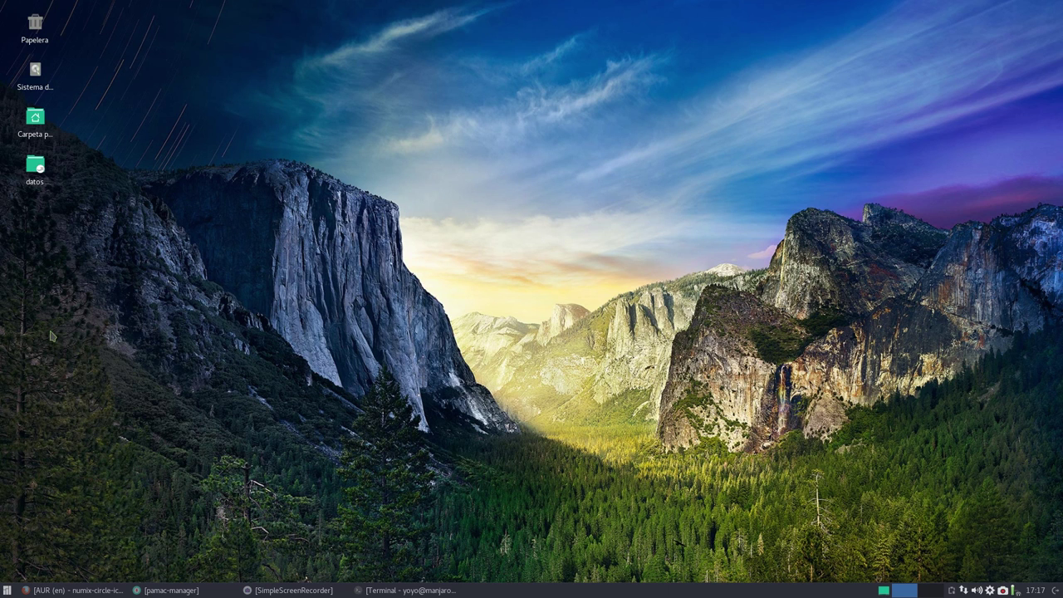
click(401, 590)
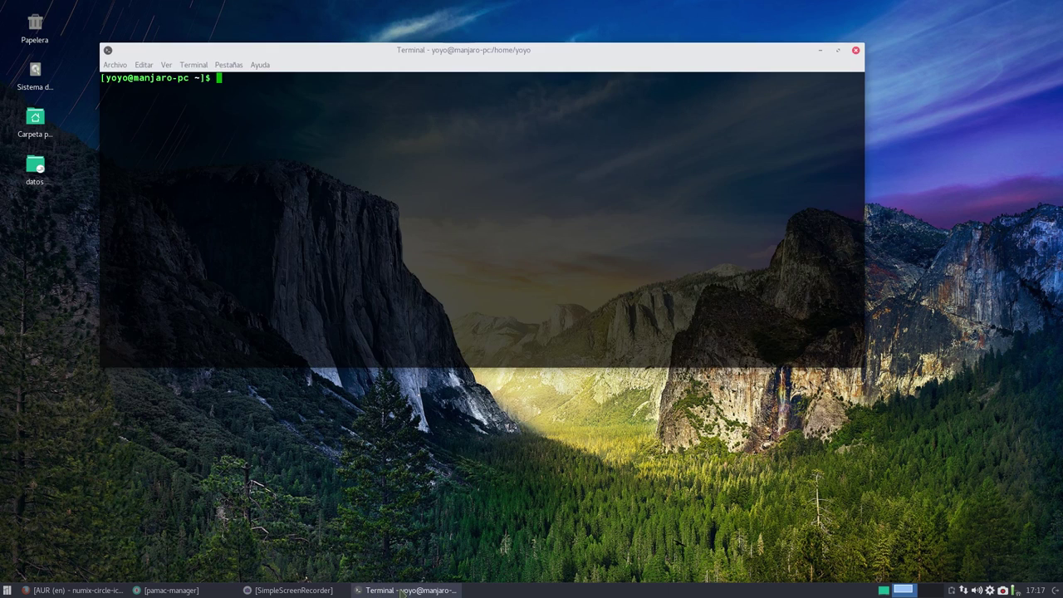
click(401, 591)
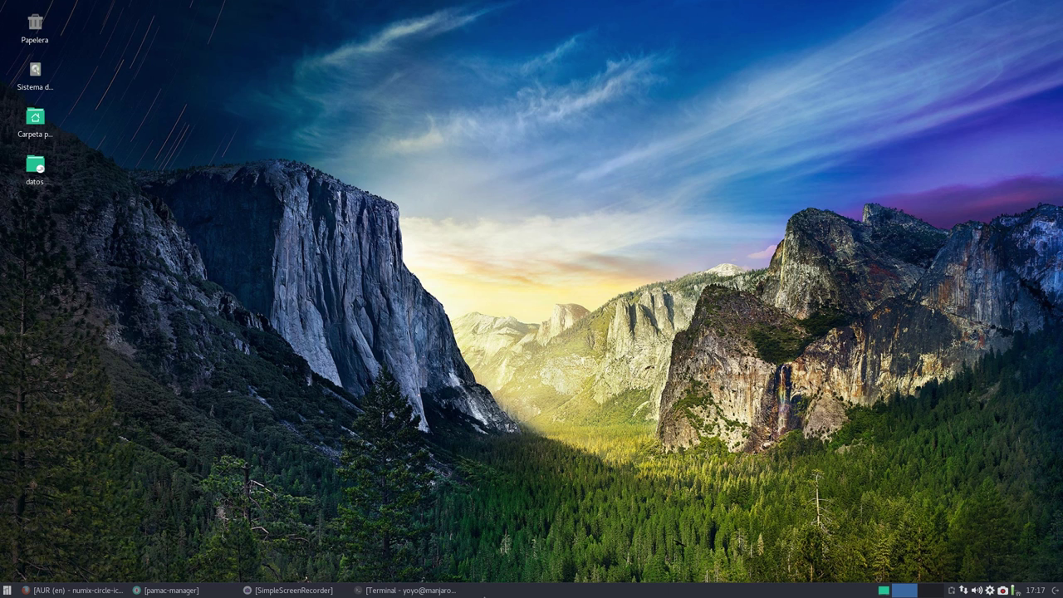
- Restore the terminal and try a right-side scrollbar in Preferencias, then set it back to Desactivada
click(407, 590)
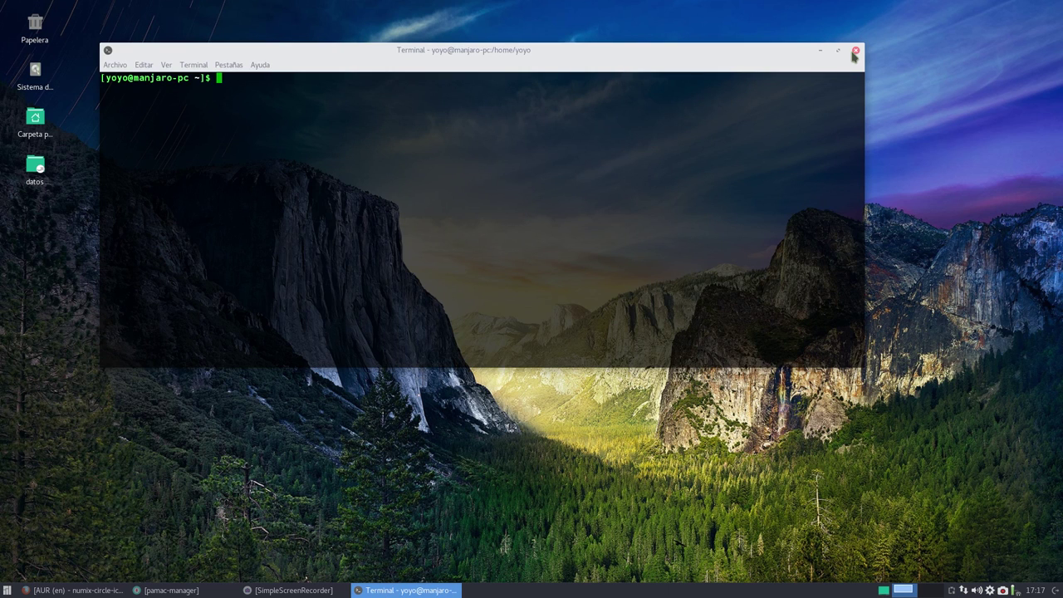
drag(599, 51, 617, 47)
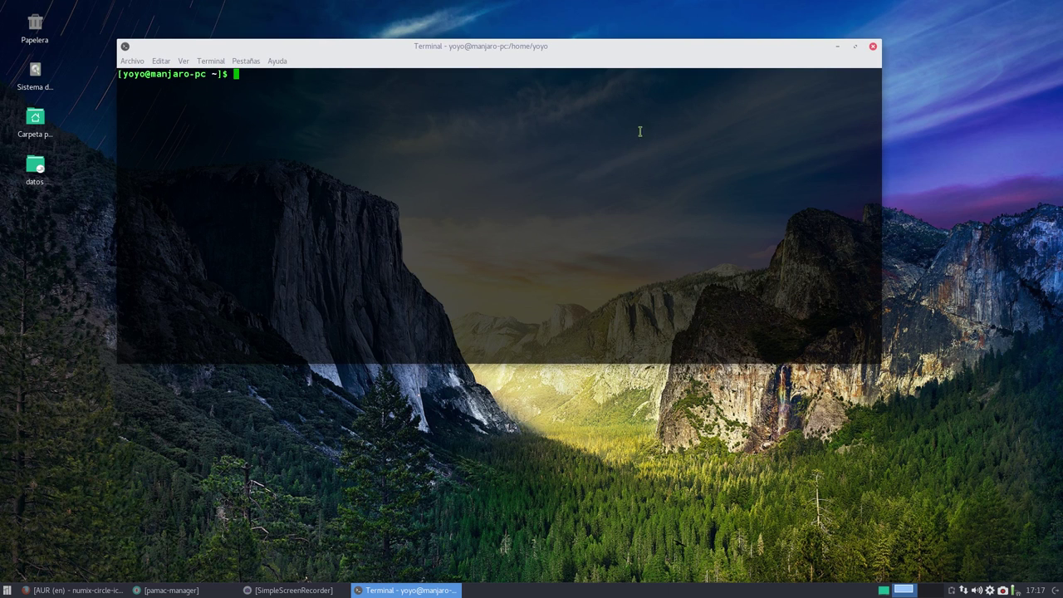
click(167, 63)
click(171, 149)
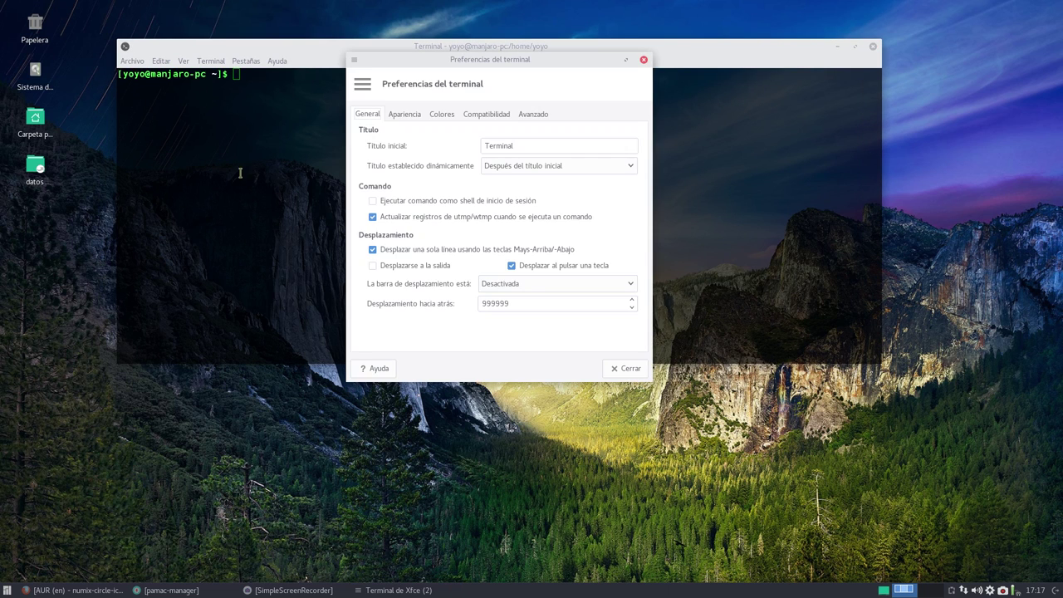
click(507, 285)
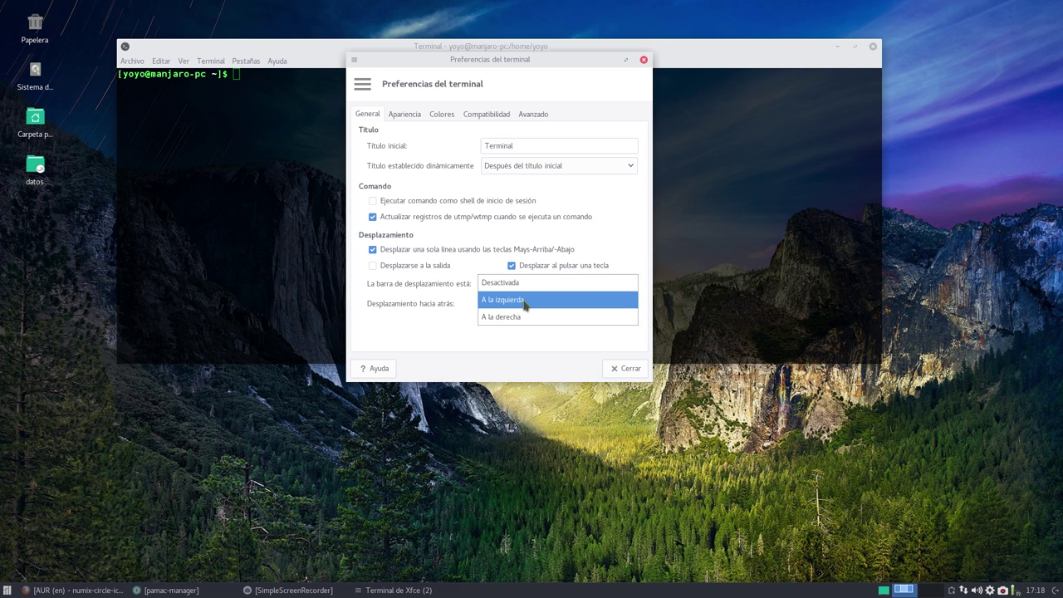
click(521, 316)
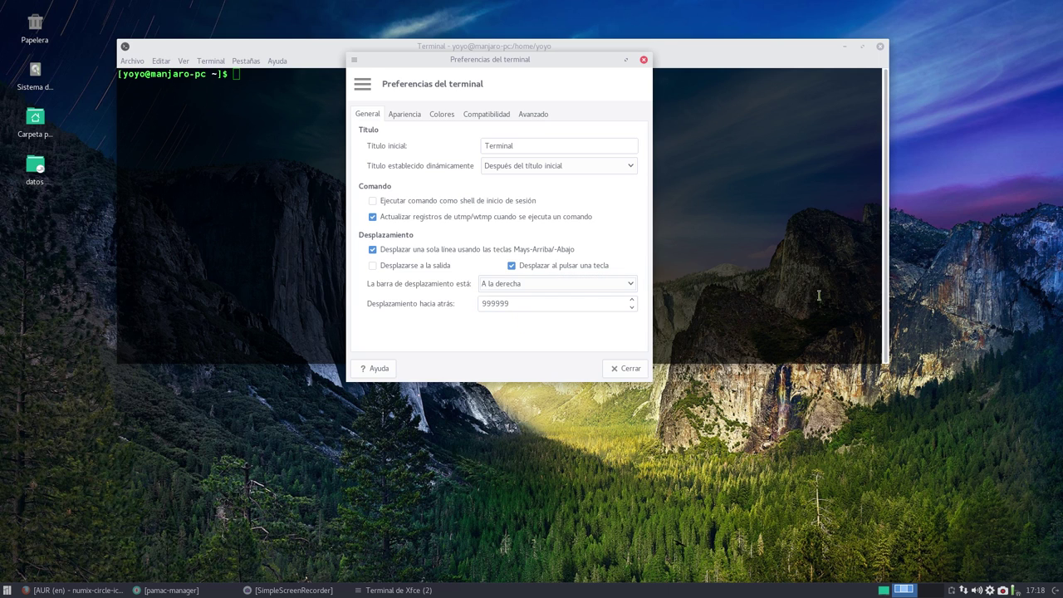
click(494, 286)
click(503, 246)
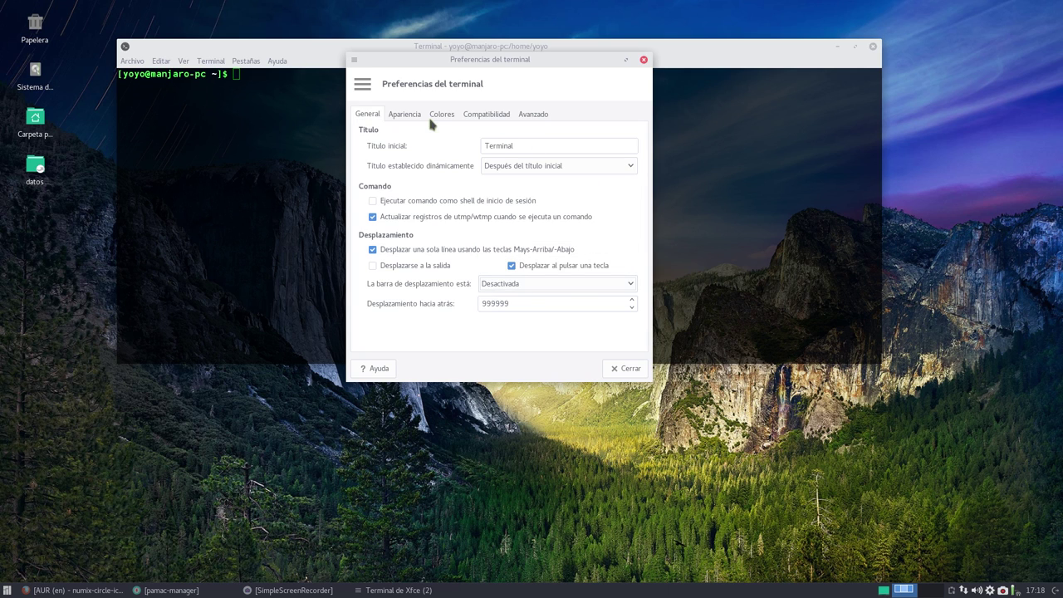
click(623, 368)
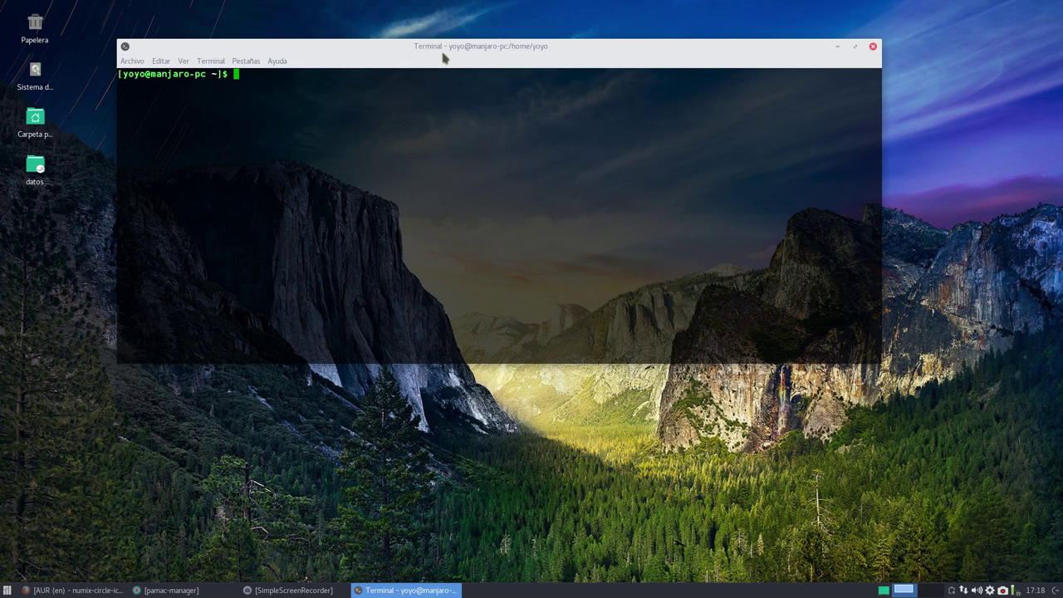
- Close the terminal, package manager and Firefox windows
click(872, 46)
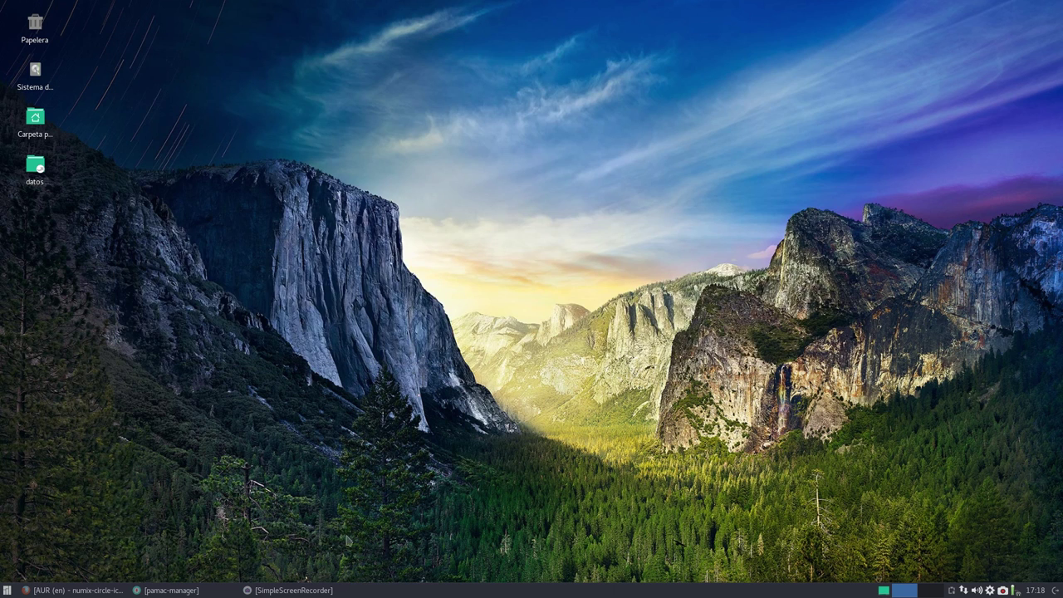
click(171, 590)
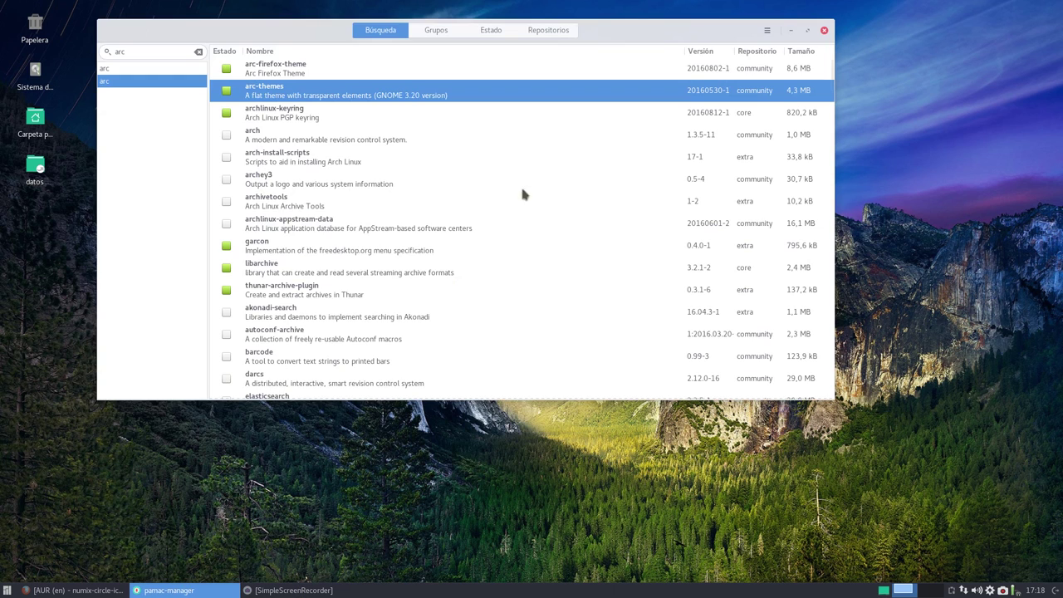
click(824, 30)
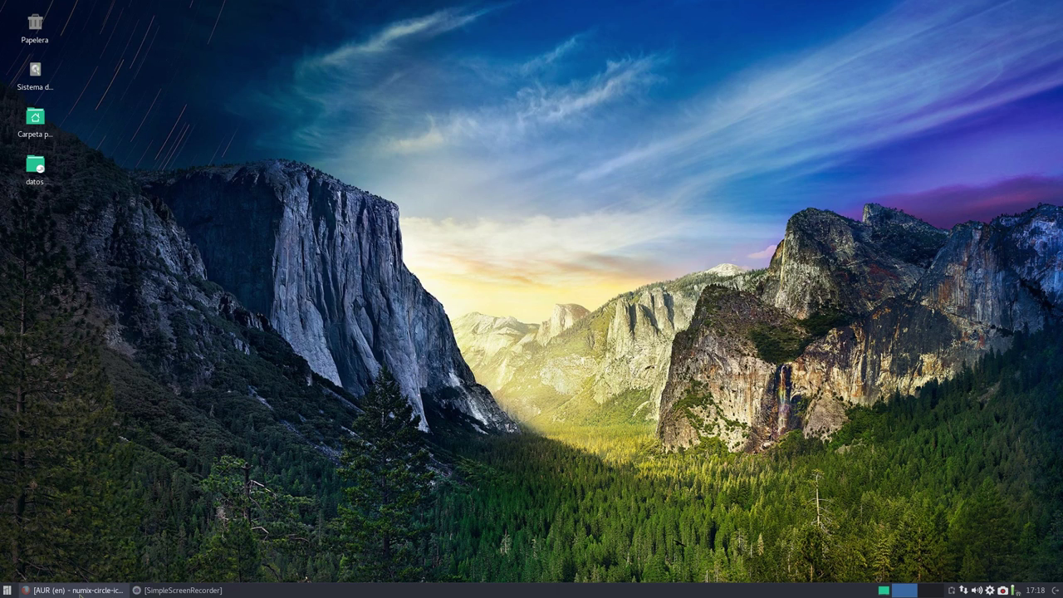
click(75, 591)
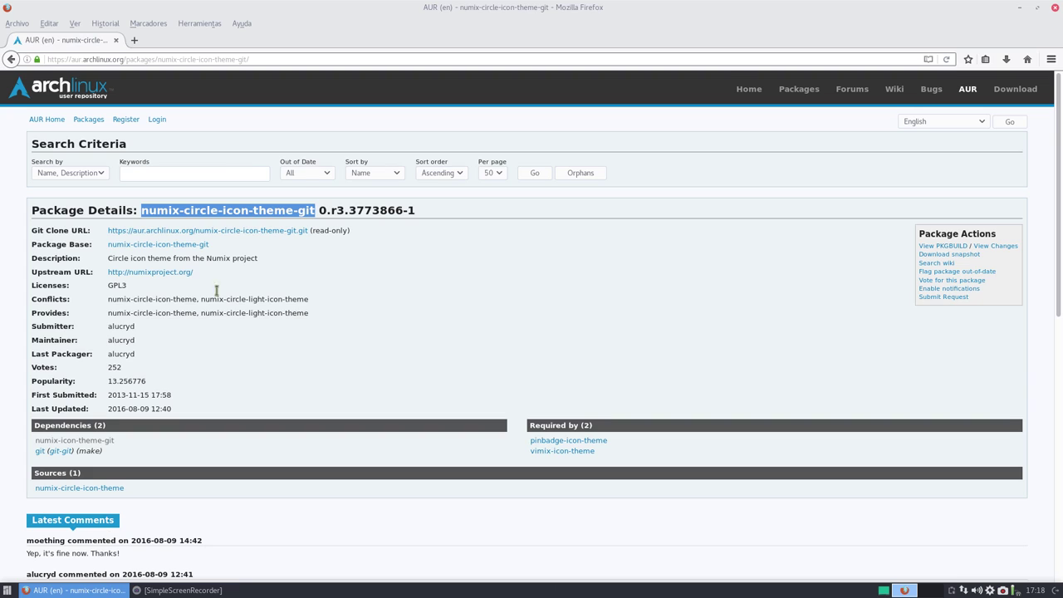
click(1052, 7)
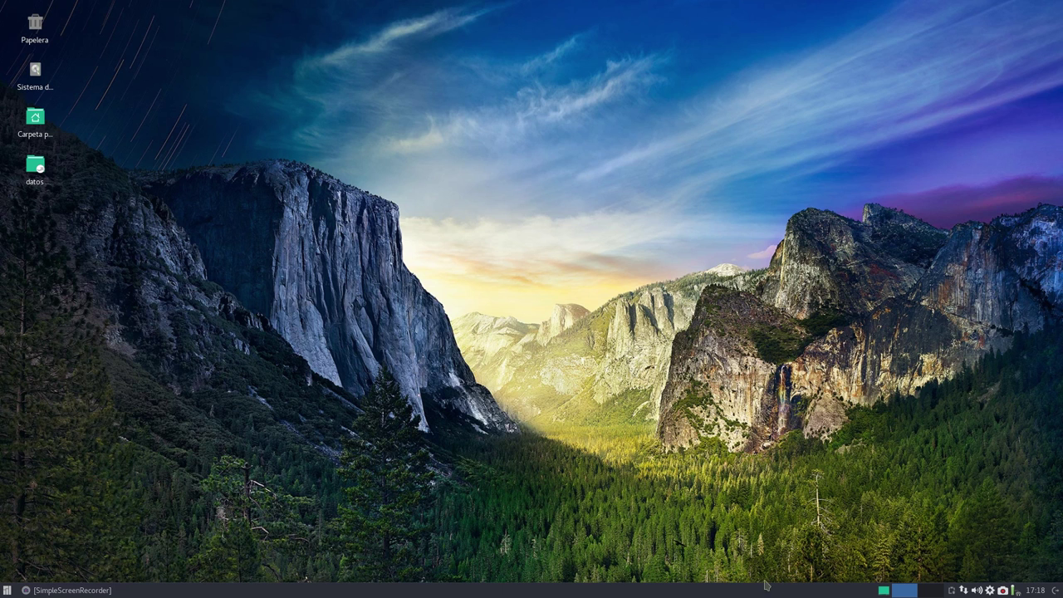
- Open the Configuración settings manager from the Whisker menu and close it again
click(7, 590)
click(193, 241)
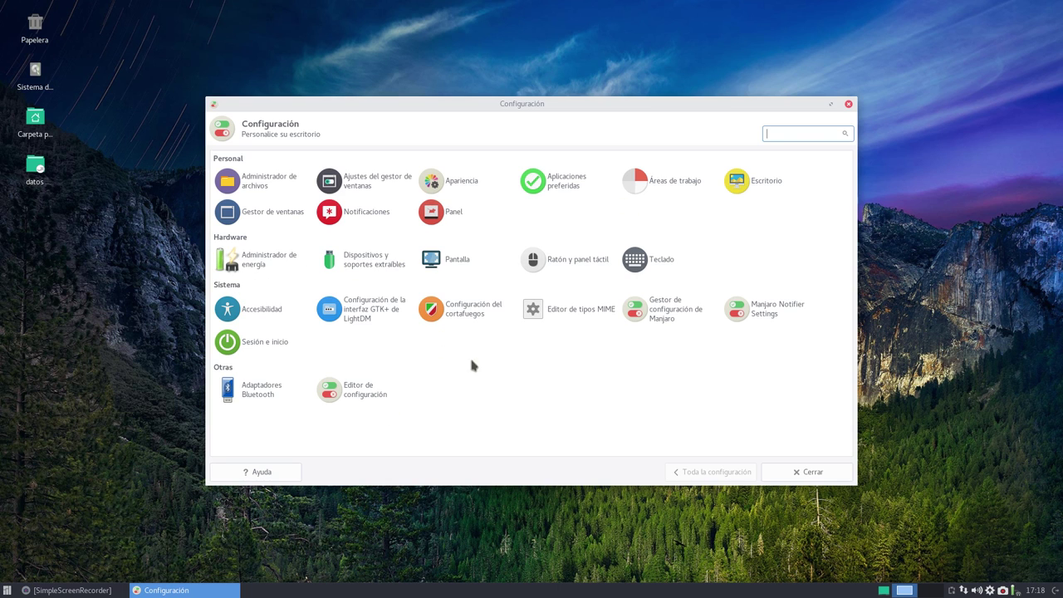
click(798, 473)
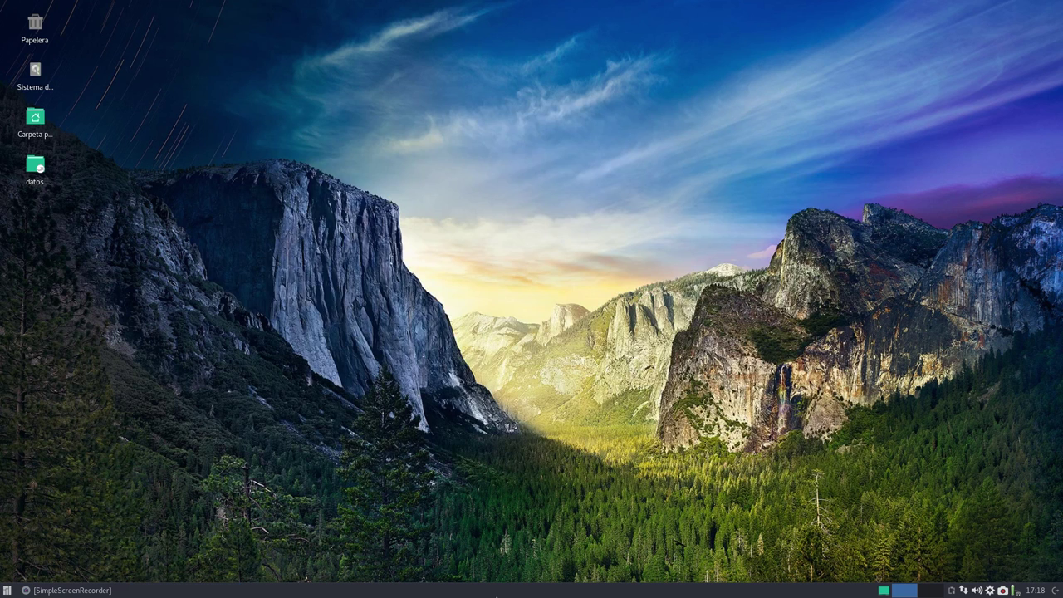
- Open Preferencias del panel and increase the bottom panel's row size to 32 px
right_click(431, 595)
mouse_move(450, 590)
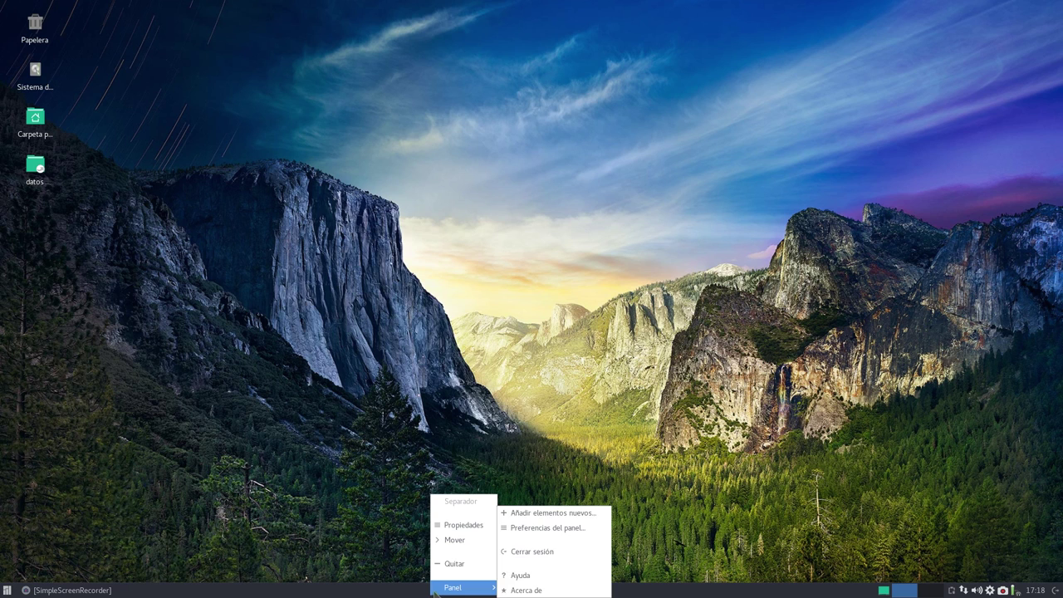
click(537, 528)
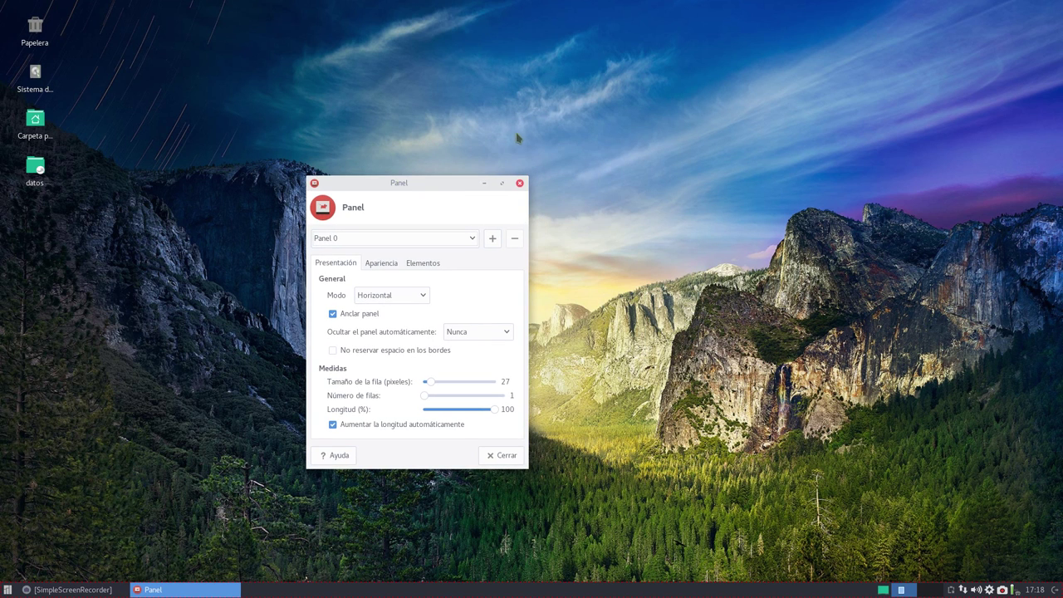
drag(529, 177, 629, 72)
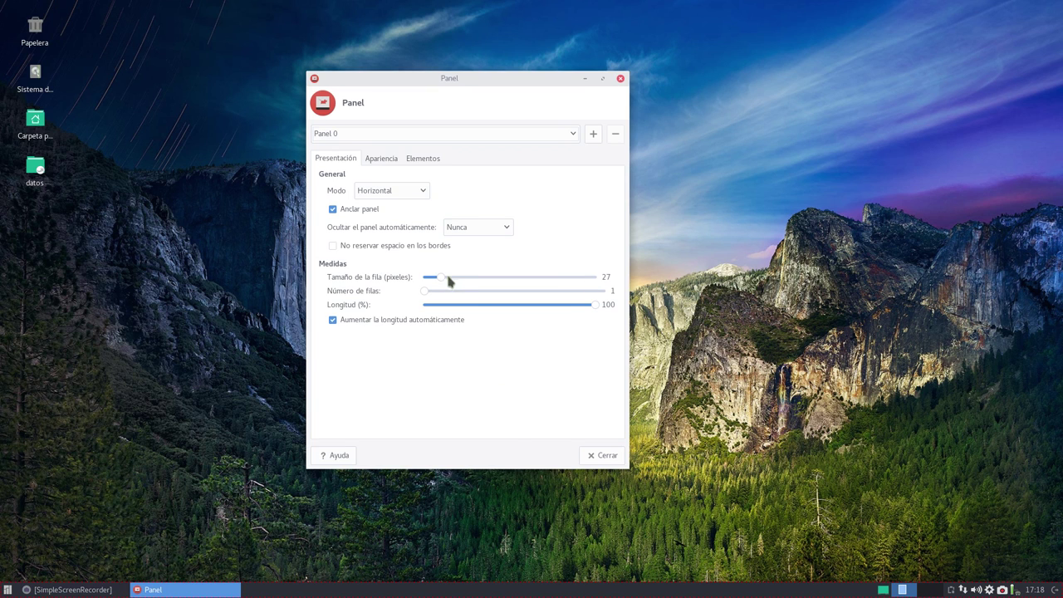
drag(441, 281, 443, 281)
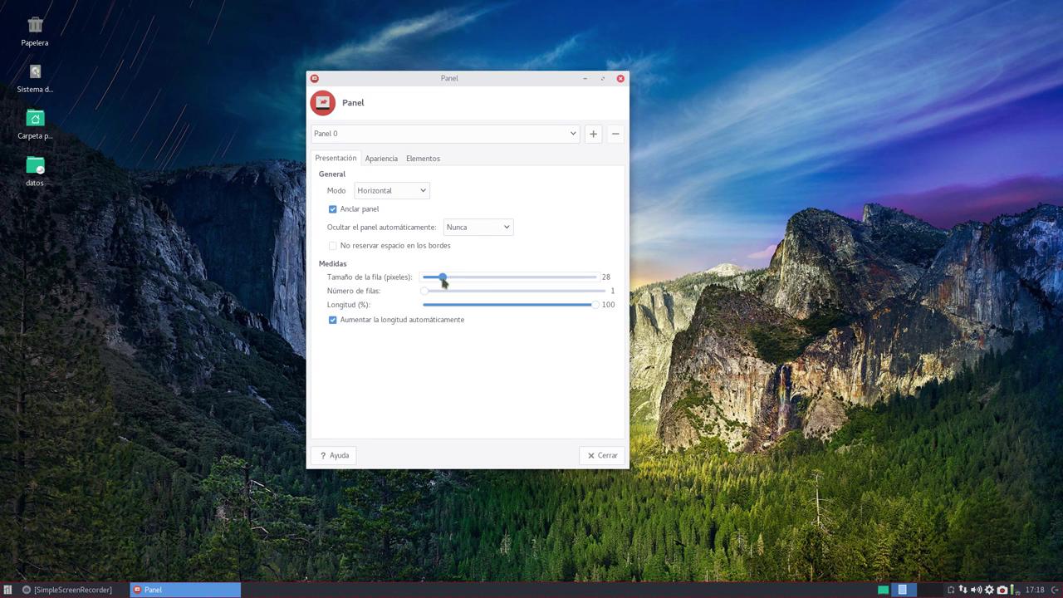
drag(443, 283, 450, 284)
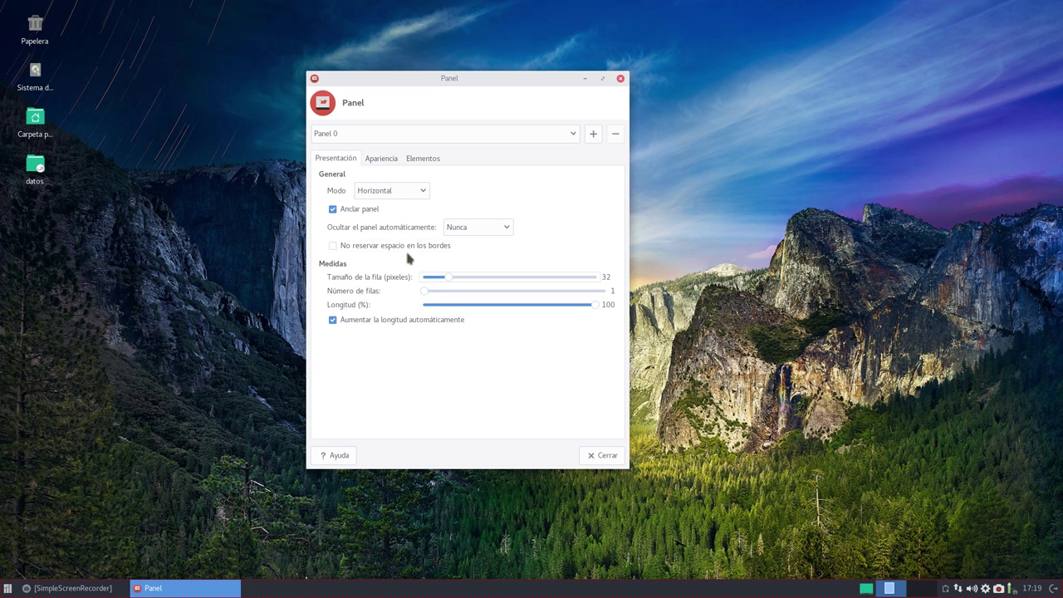
- Set the panel background alpha to 80 and show the Elementos item list
click(380, 159)
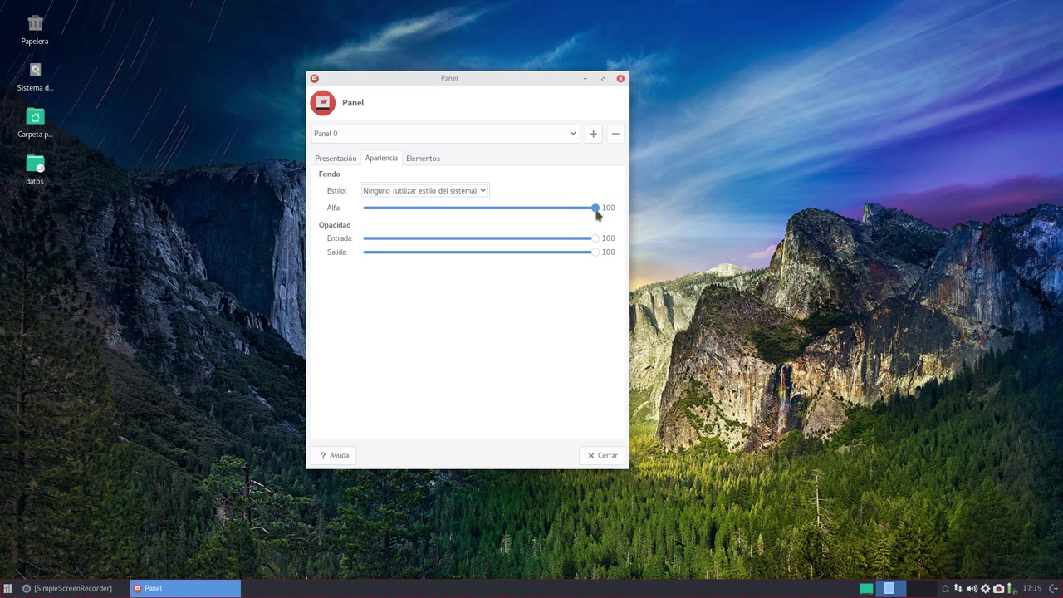
drag(596, 208, 548, 213)
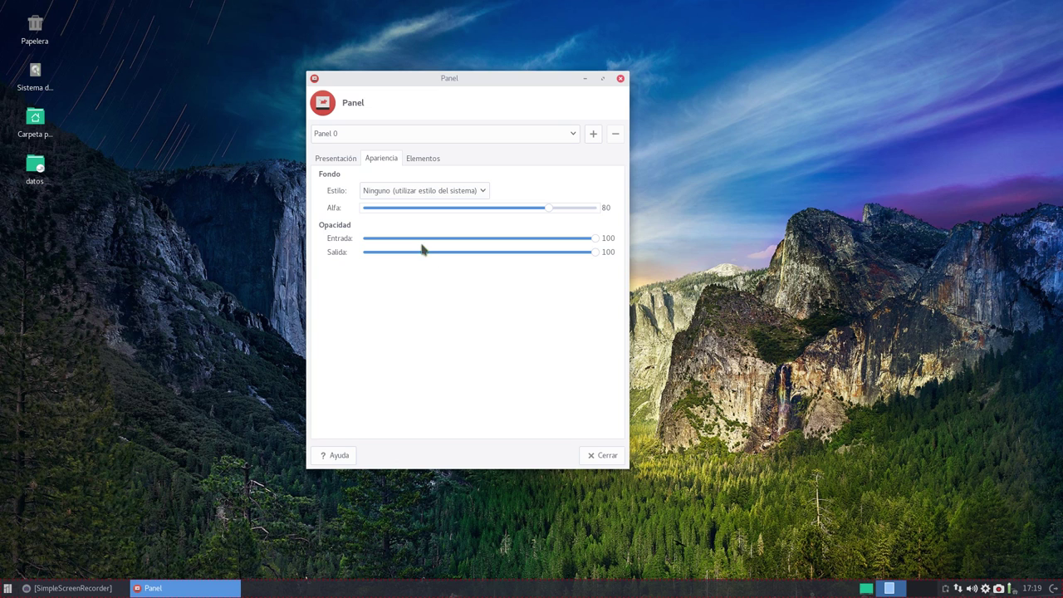
click(426, 159)
drag(465, 79, 386, 38)
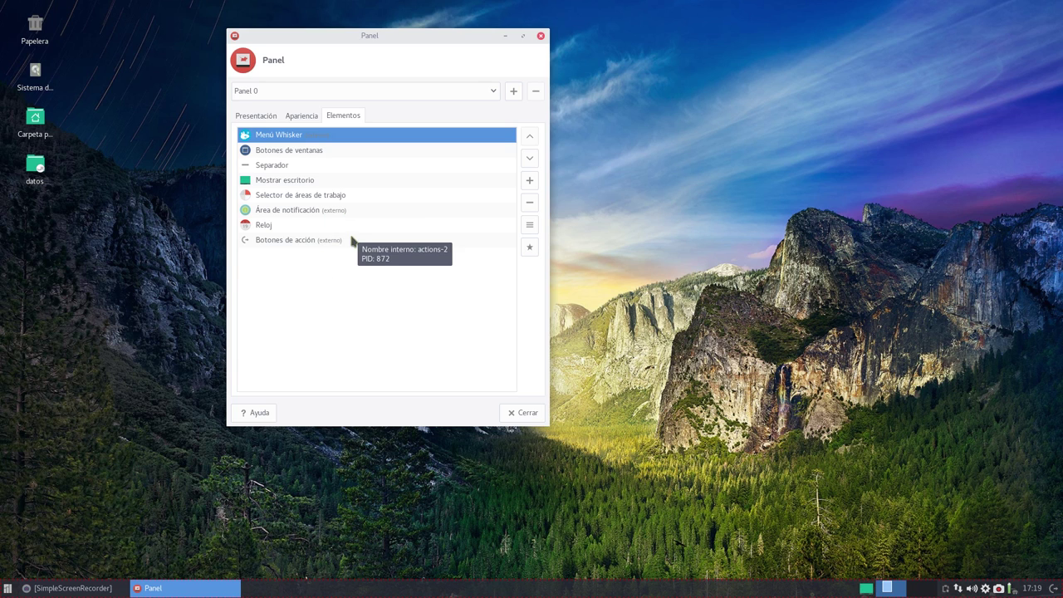
- Hide the Xfce Power Manager icon in the Área de notificación item's settings
click(290, 211)
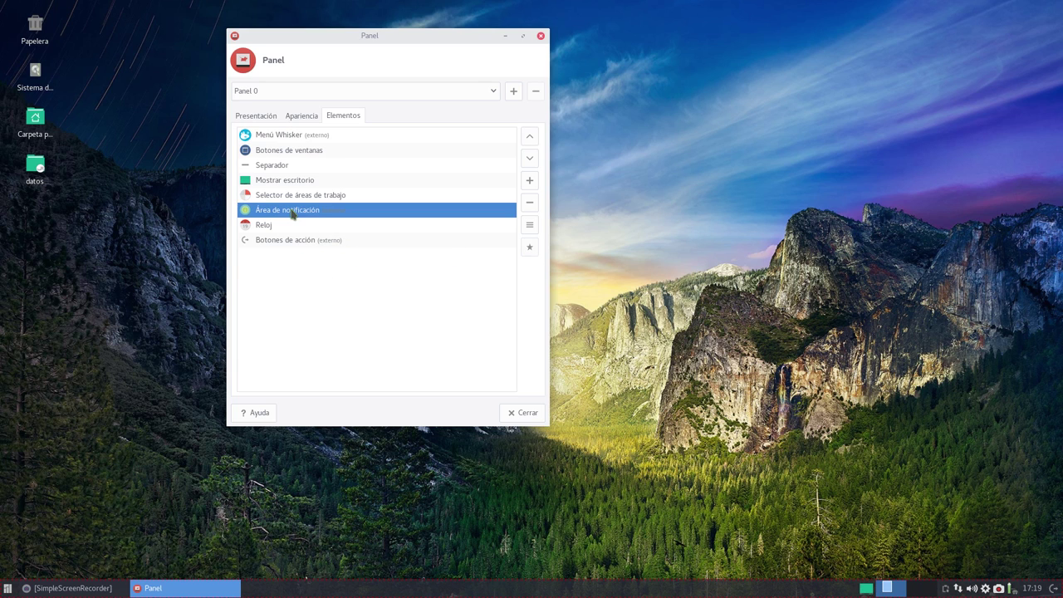
click(530, 227)
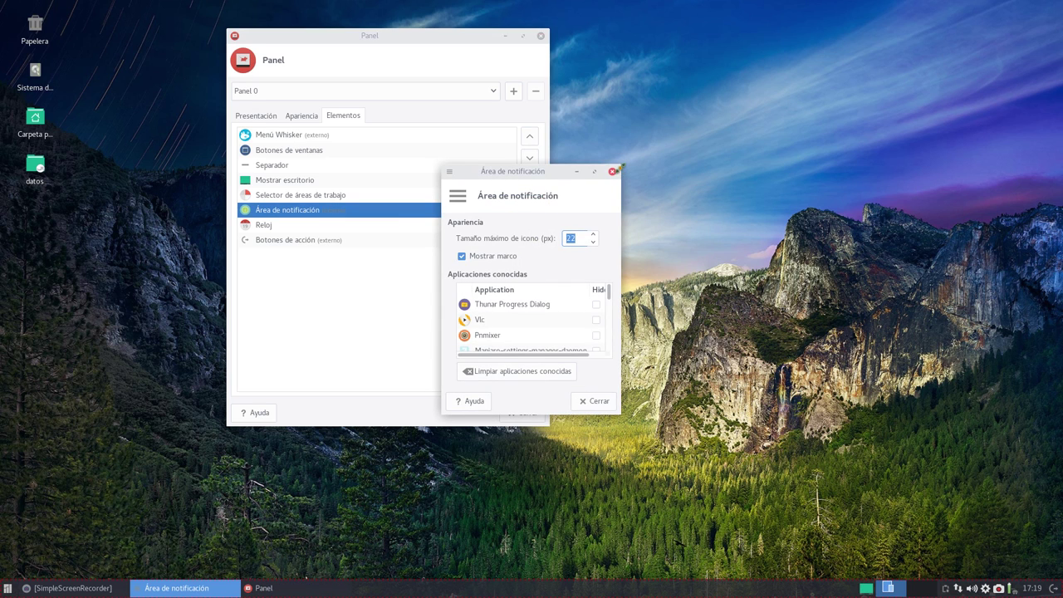
drag(621, 167, 763, 61)
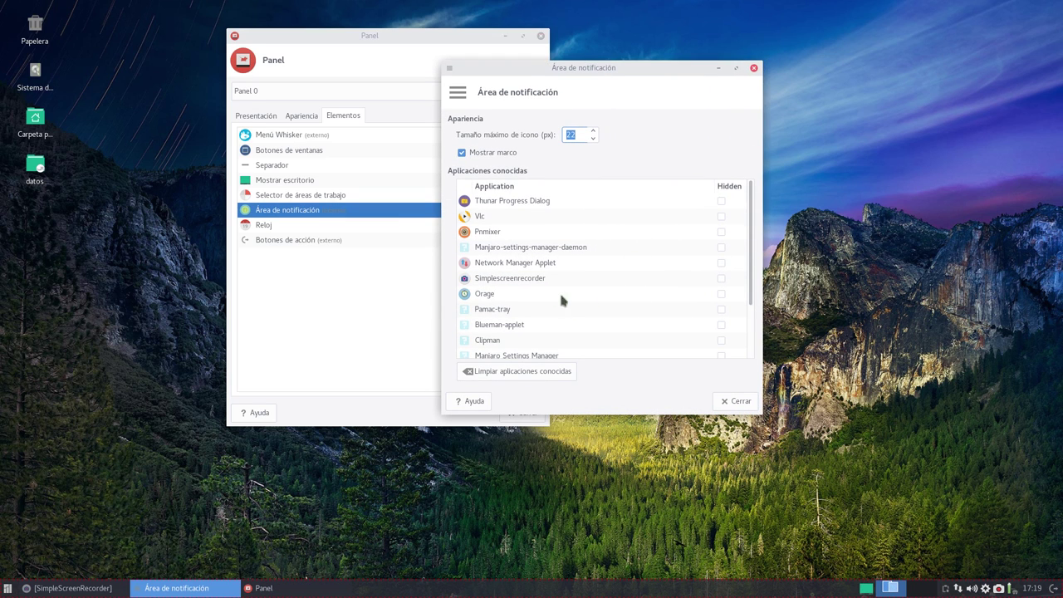
scroll(604, 267, down, 2)
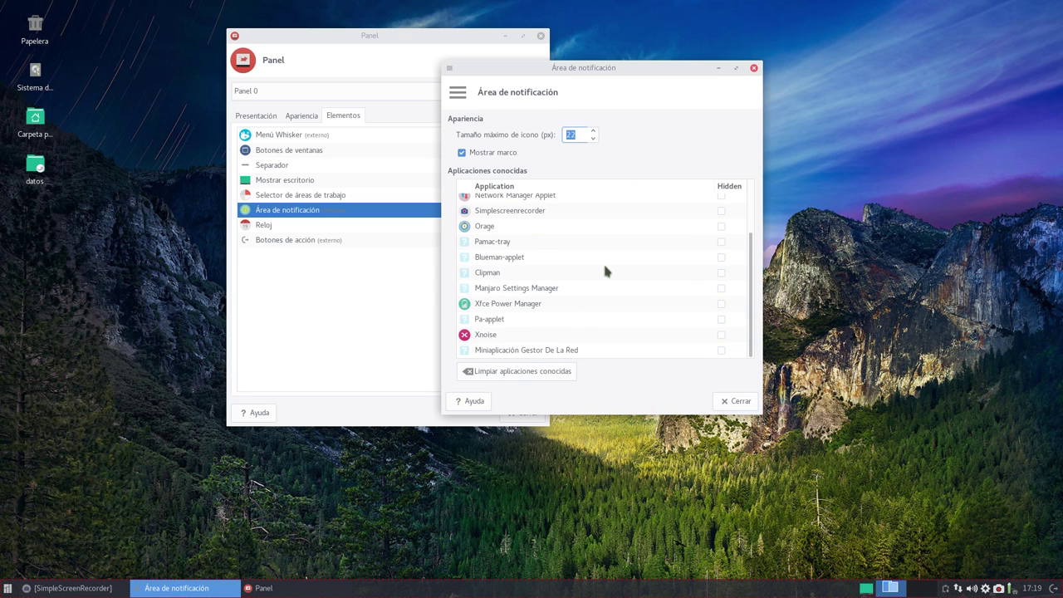
click(514, 305)
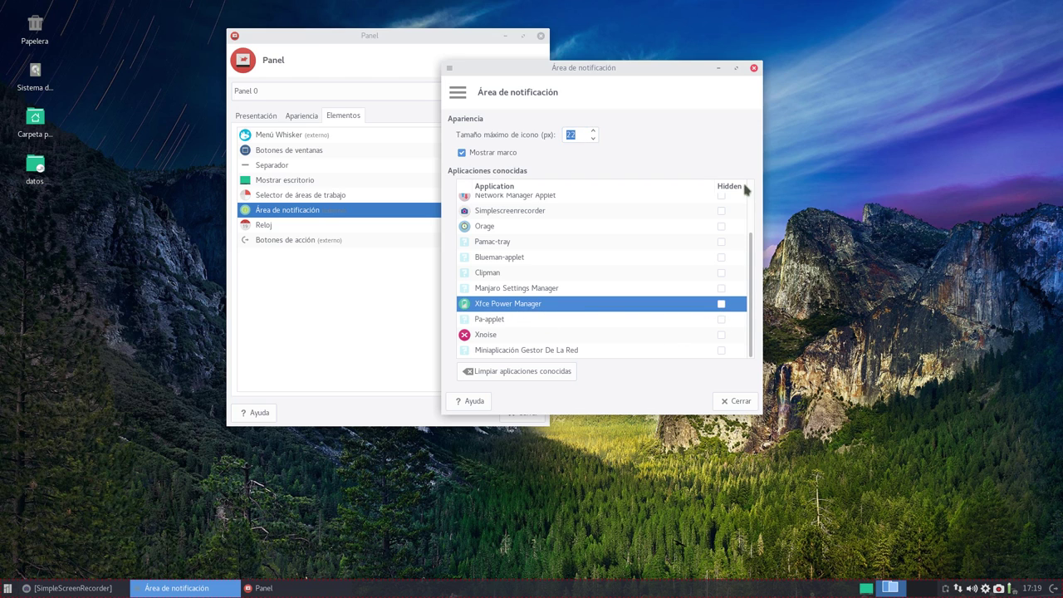
click(721, 304)
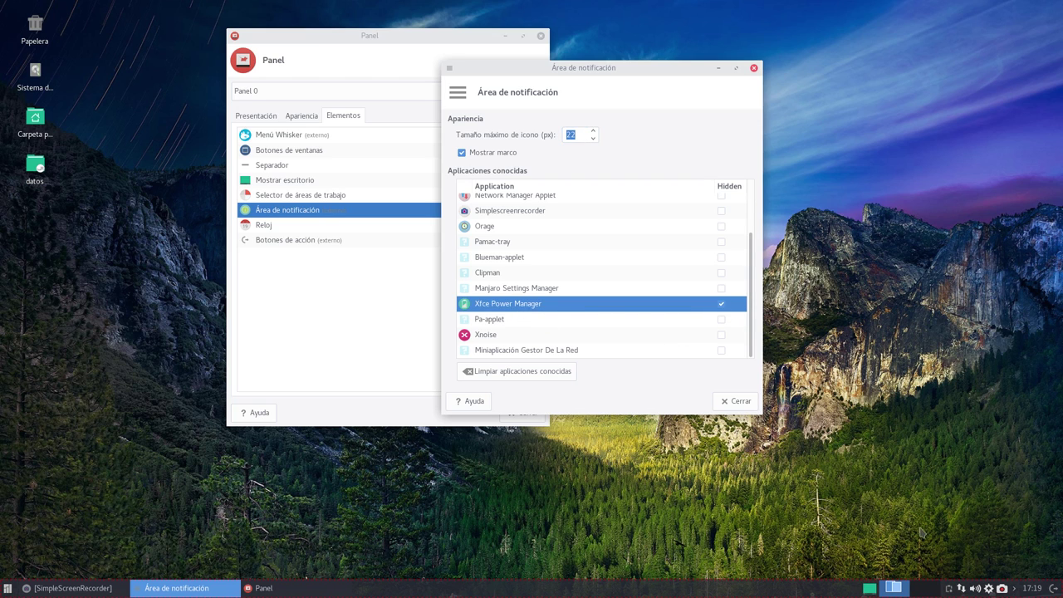
scroll(534, 305, up, 2)
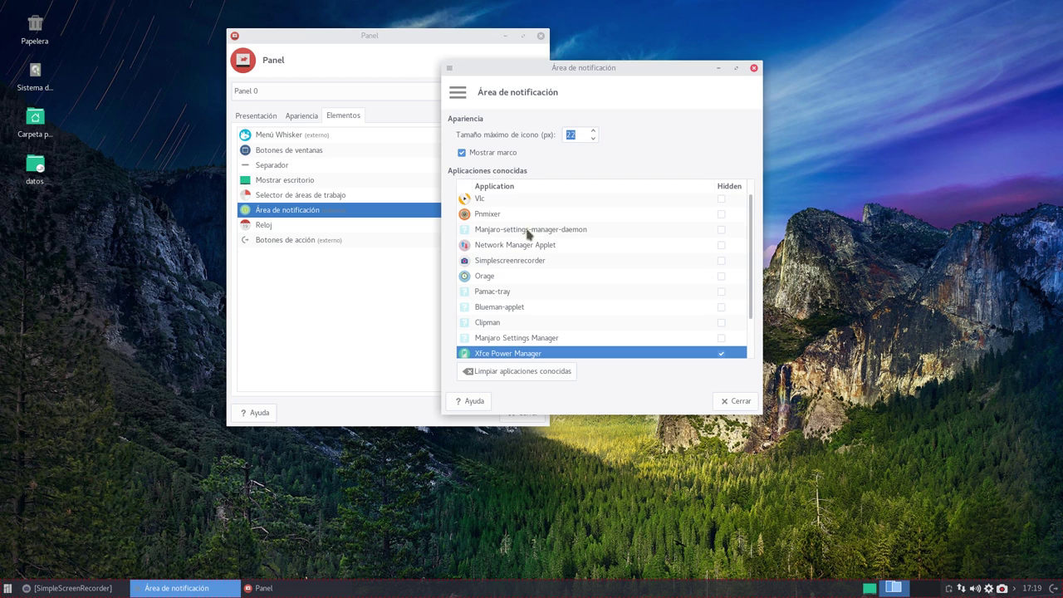
scroll(532, 264, down, 2)
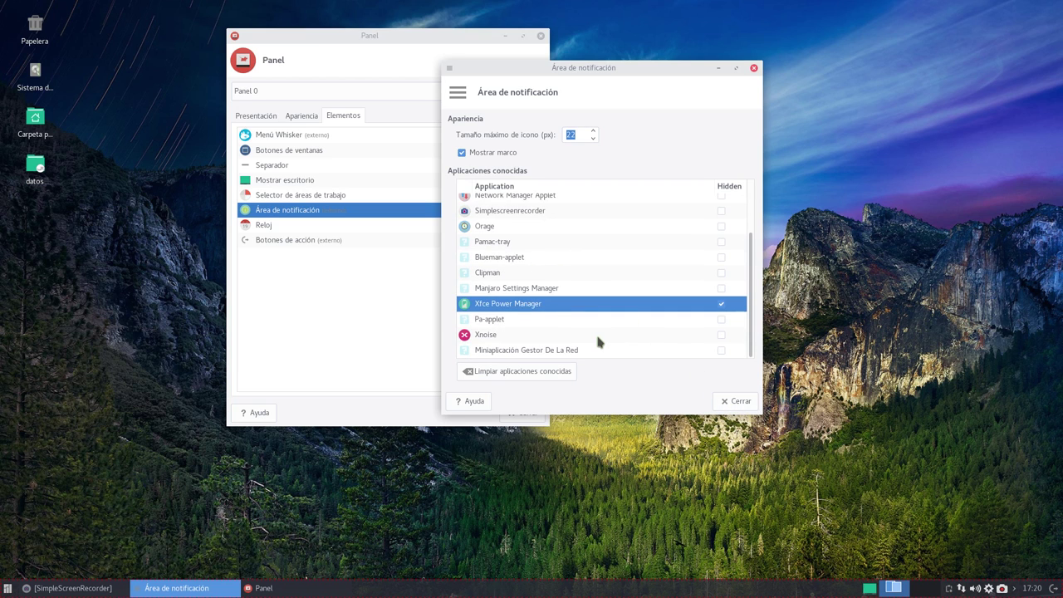
click(735, 401)
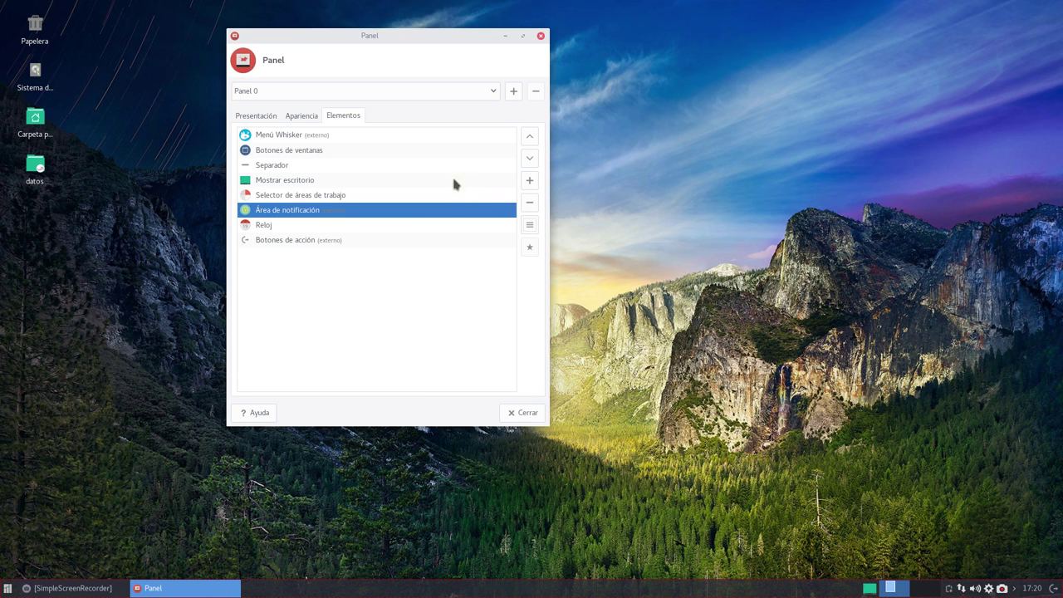
- Review the Apariencia and Presentación tabs, then close the panel preferences
click(307, 116)
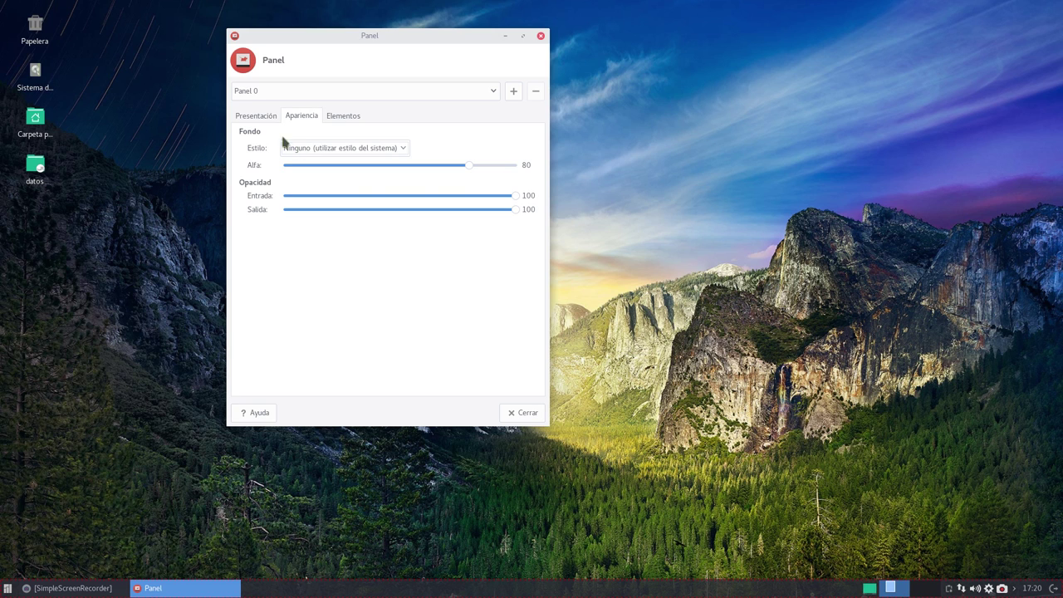
click(259, 117)
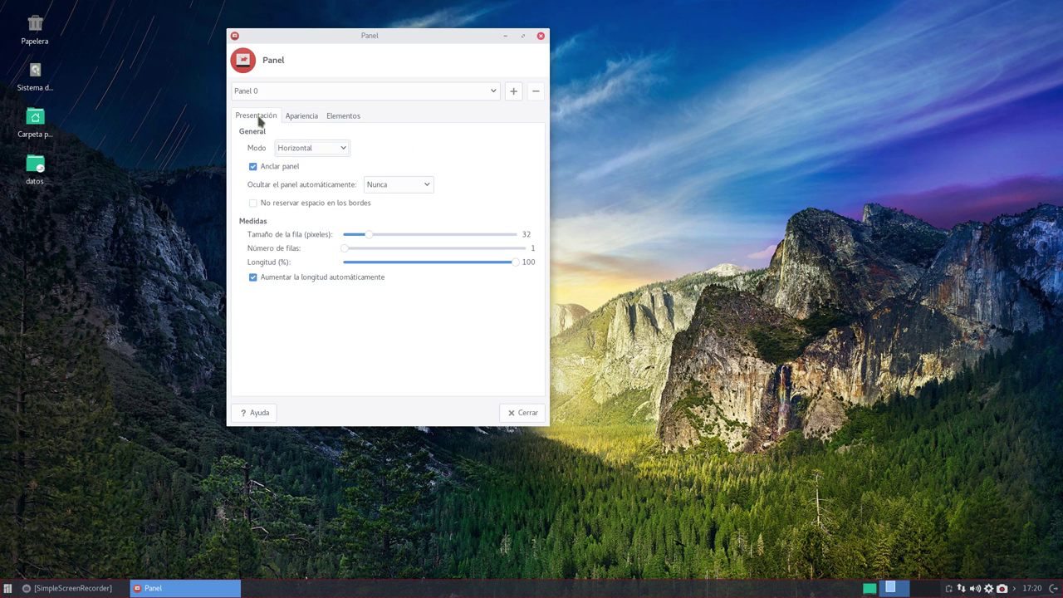
click(523, 415)
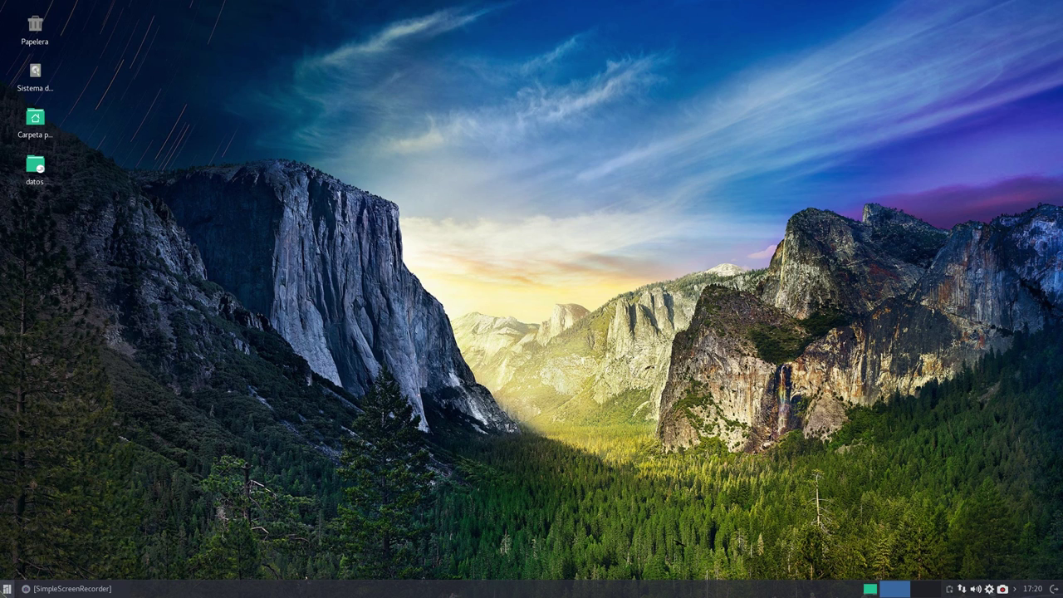
- Open Administrador de energía from Configuración and switch off its system tray icon
click(7, 588)
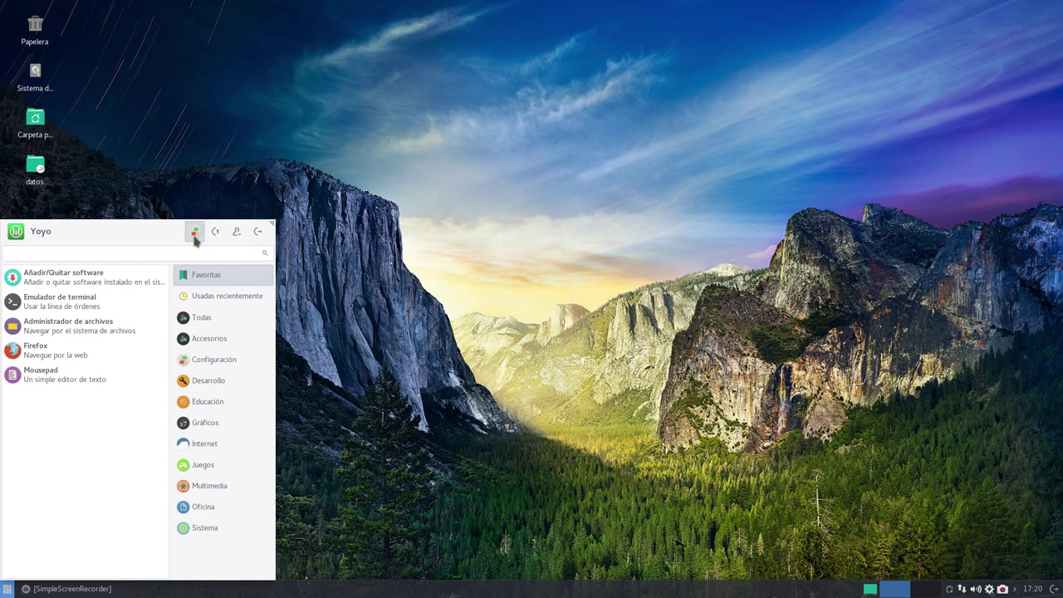
click(194, 232)
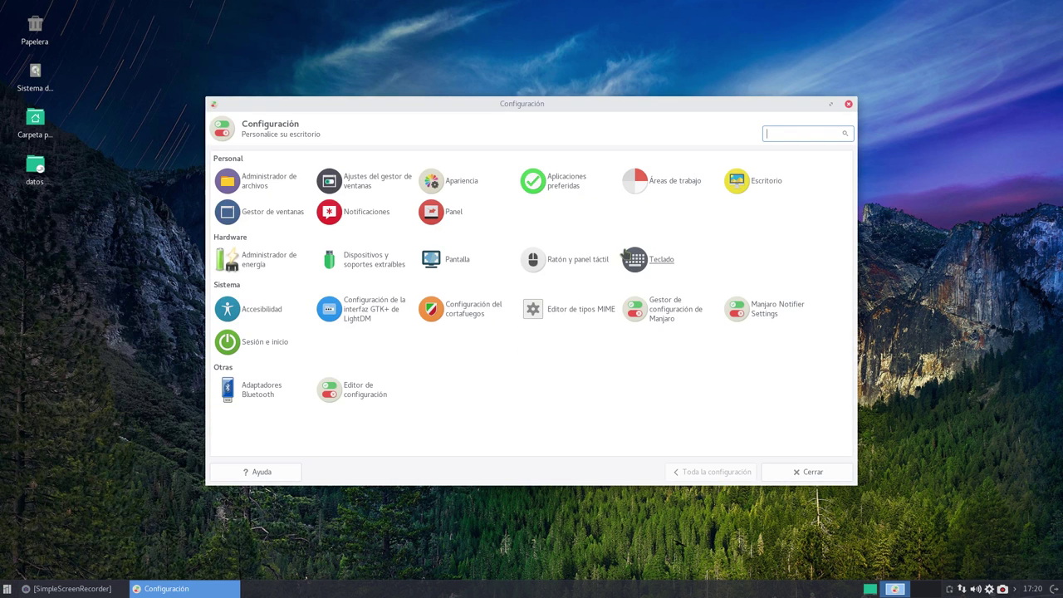
drag(573, 102, 510, 105)
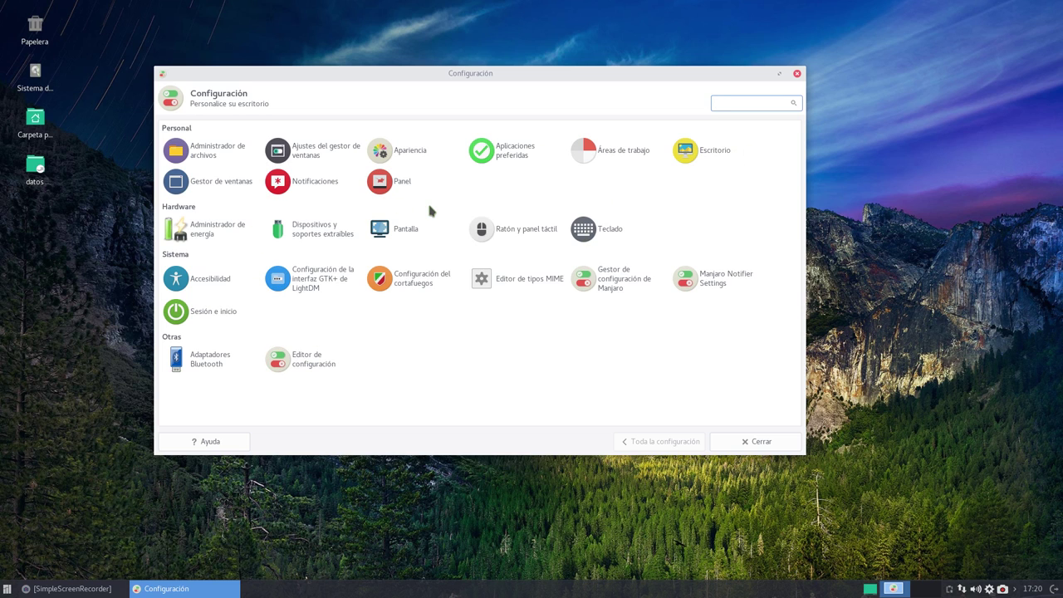
click(219, 228)
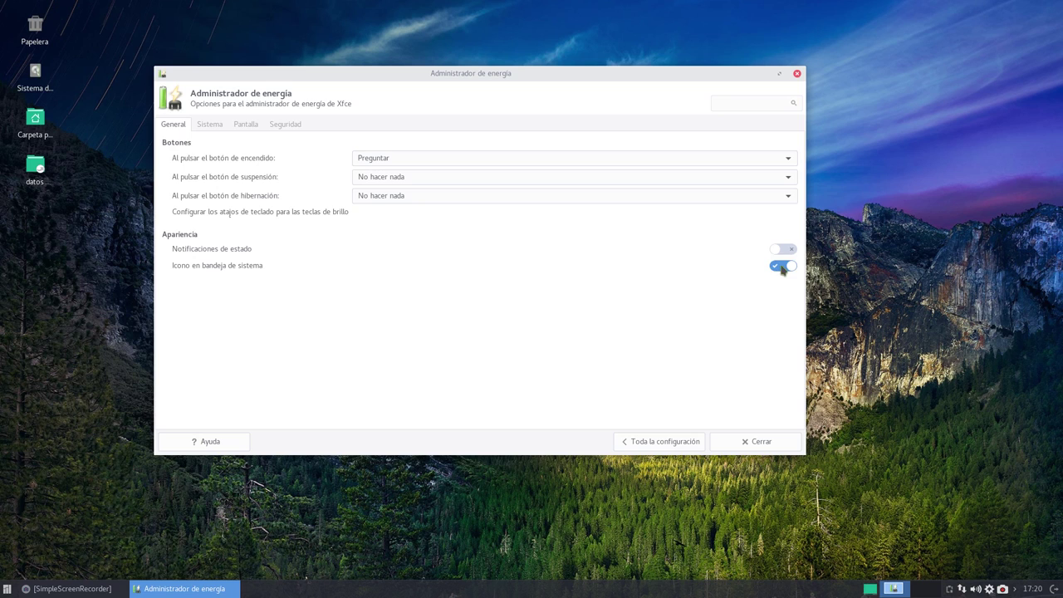
click(782, 266)
click(785, 267)
click(778, 268)
- Raise the Pantalla blanking, sleep and power-off delays to about 30 minutes
click(218, 125)
click(241, 127)
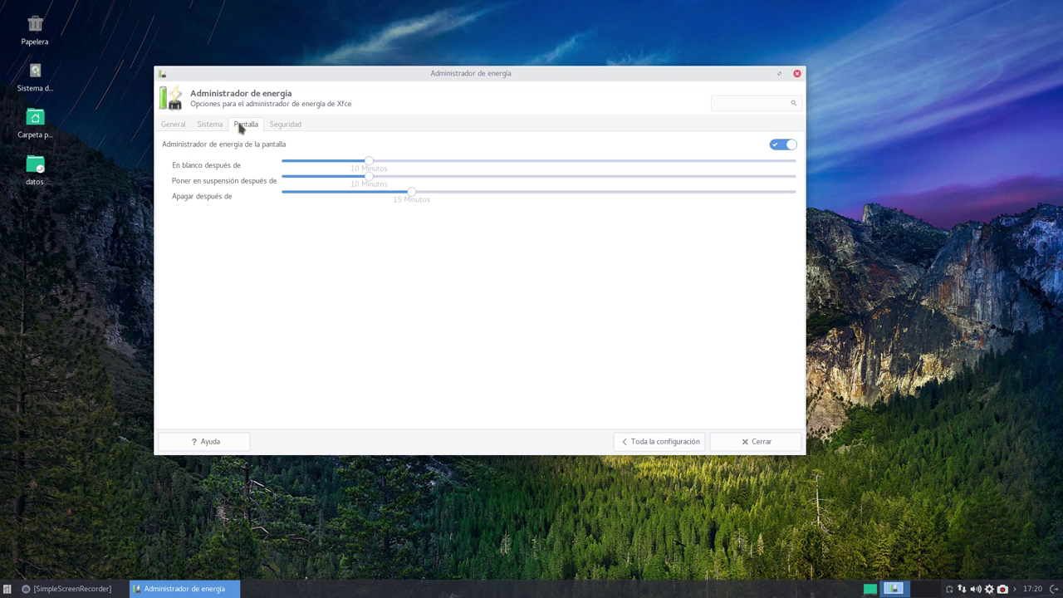
click(283, 126)
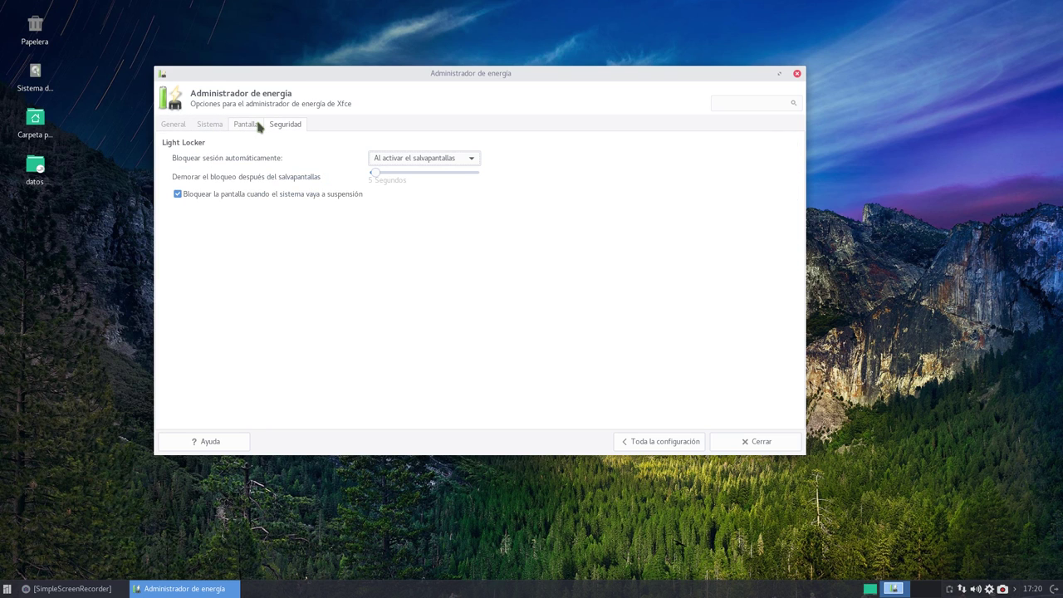
click(257, 123)
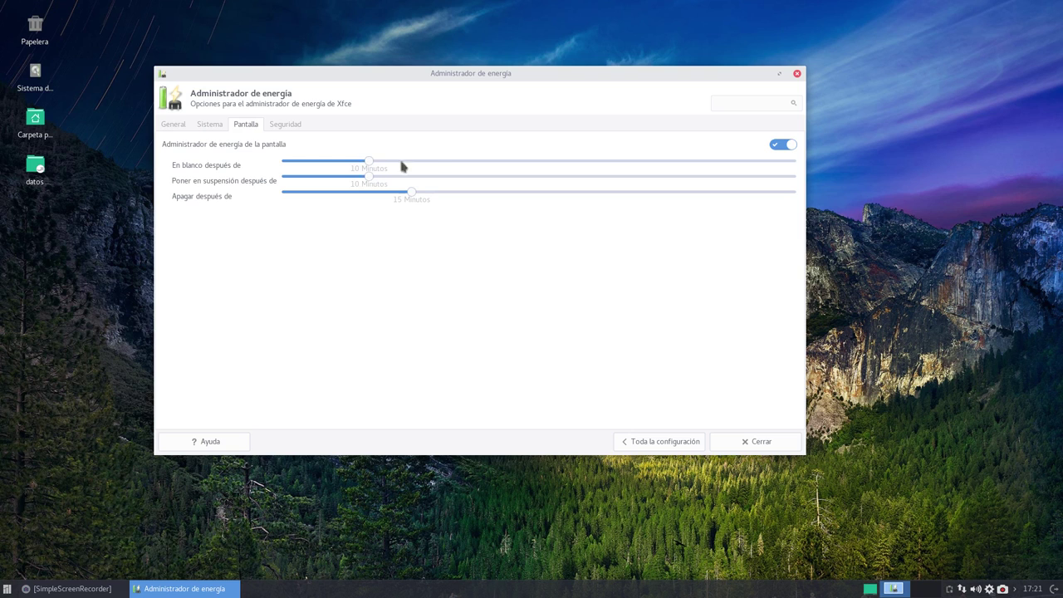
drag(366, 162, 521, 172)
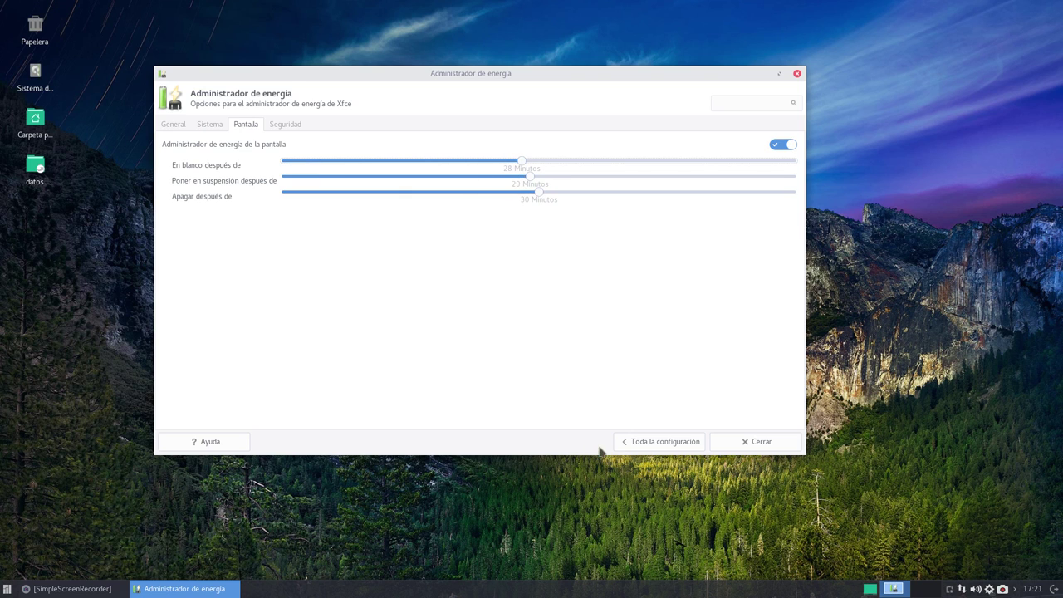
- Close the settings manager and select the home folder icon on the desktop
click(627, 441)
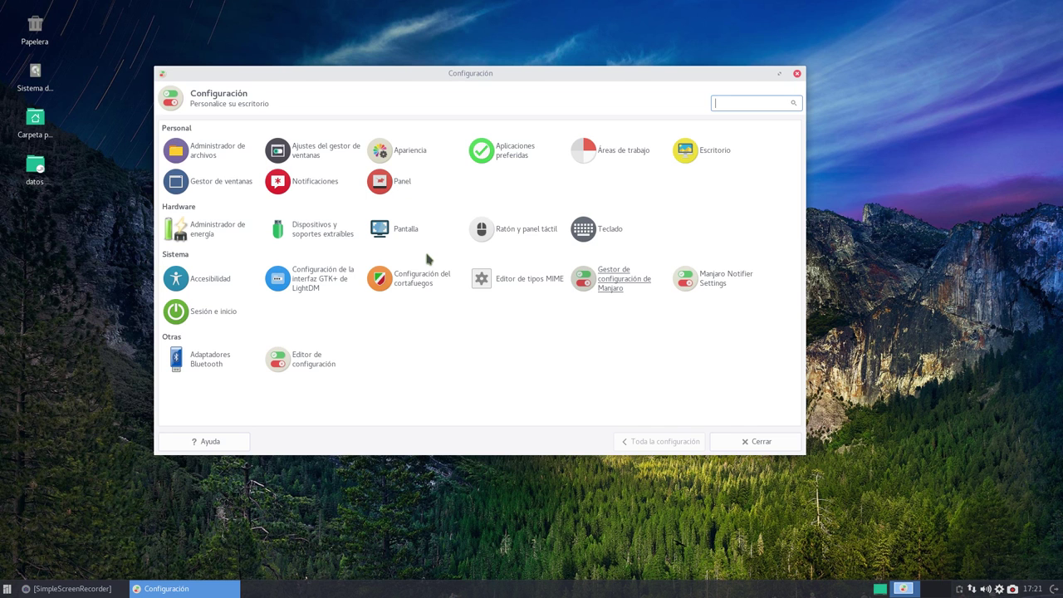
click(742, 441)
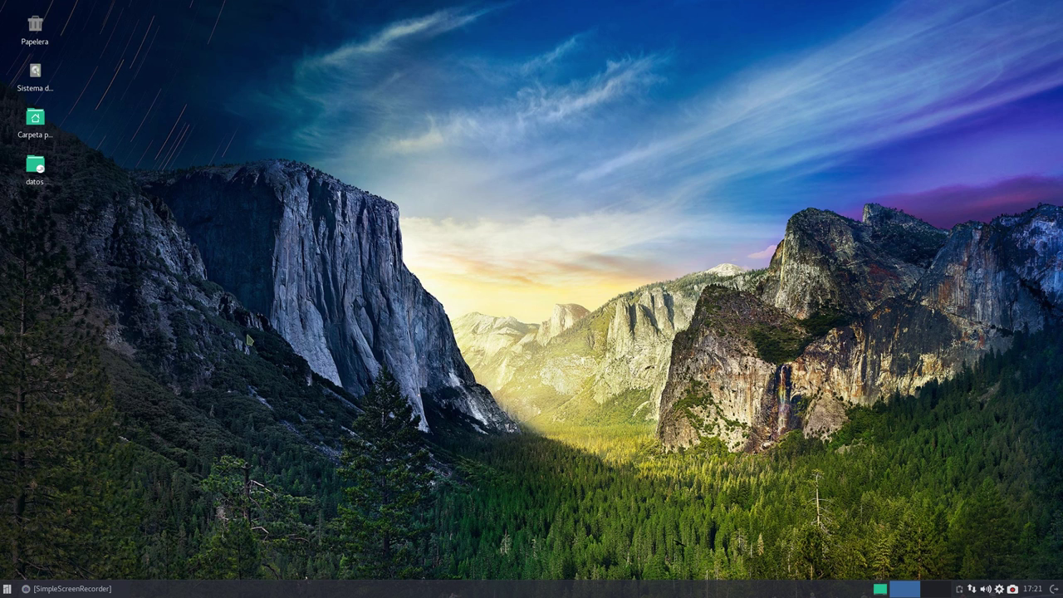
click(36, 124)
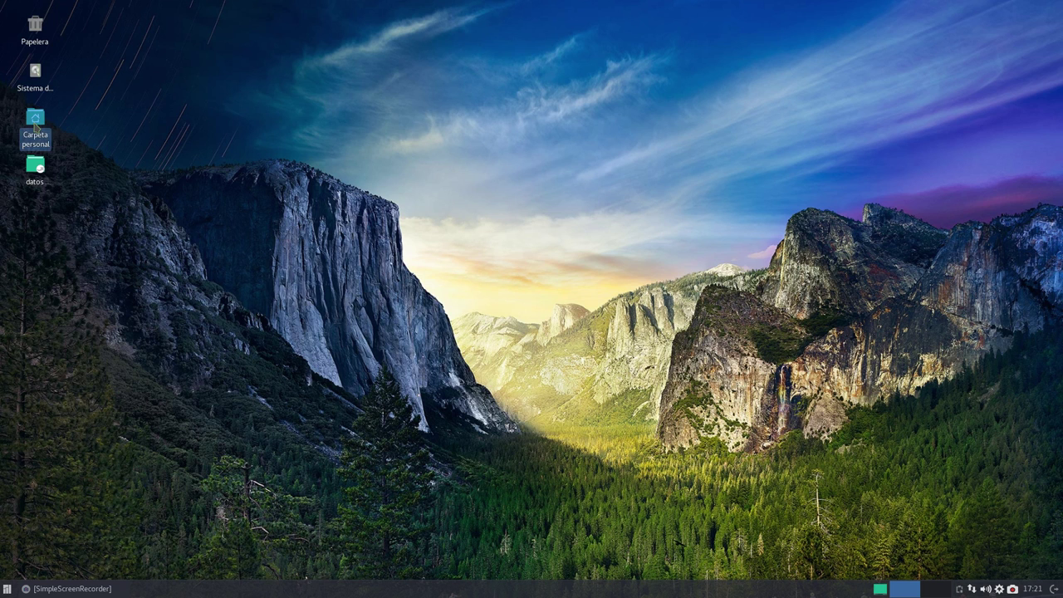
- Open the home folder and bookmark Imágenes in the Thunar sidebar
double_click(36, 125)
drag(474, 109, 460, 70)
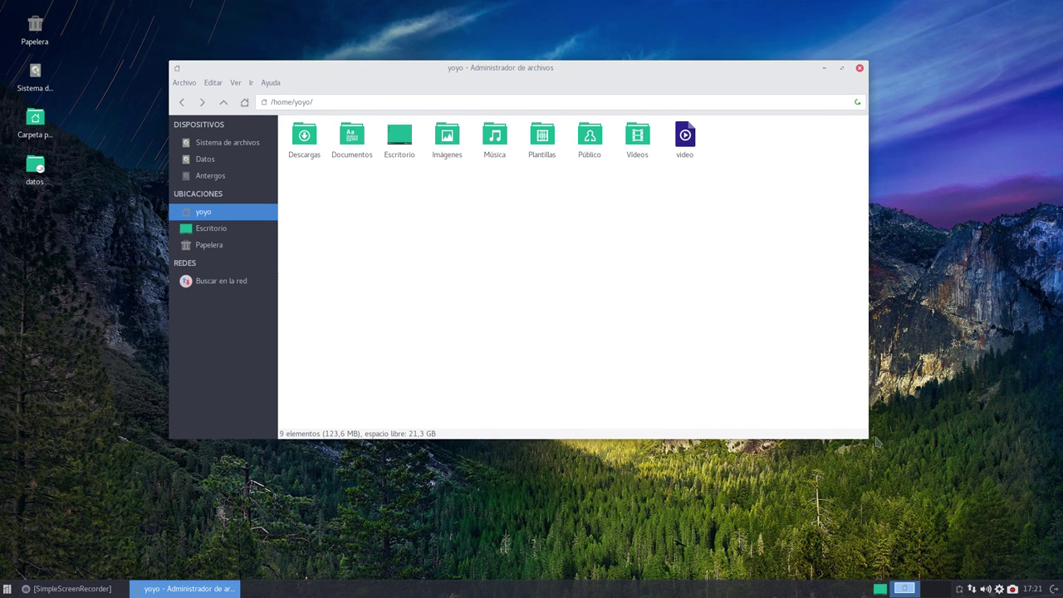
drag(866, 437, 763, 405)
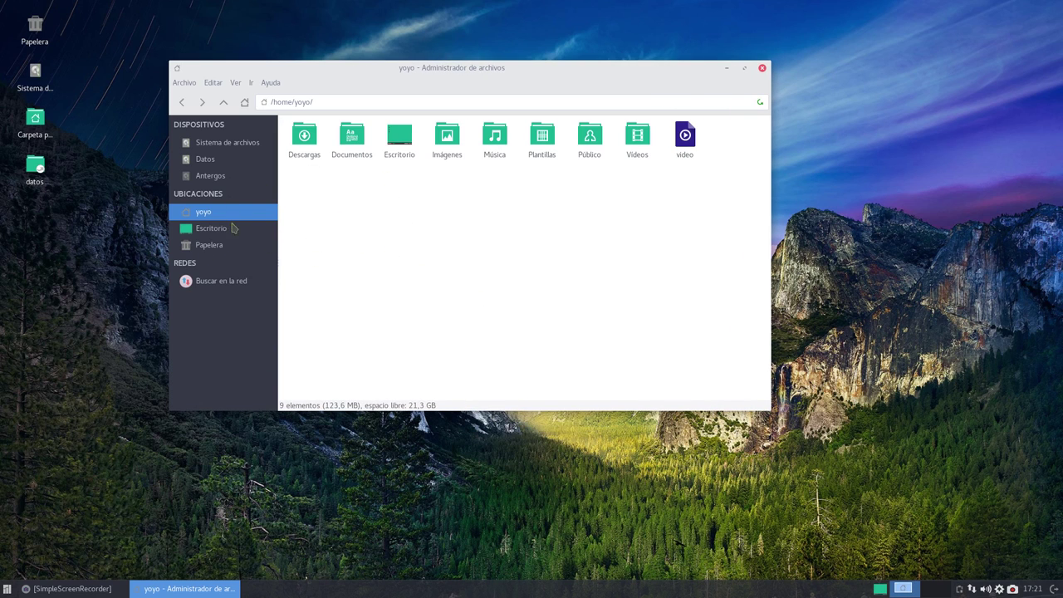
click(447, 140)
drag(446, 140, 230, 266)
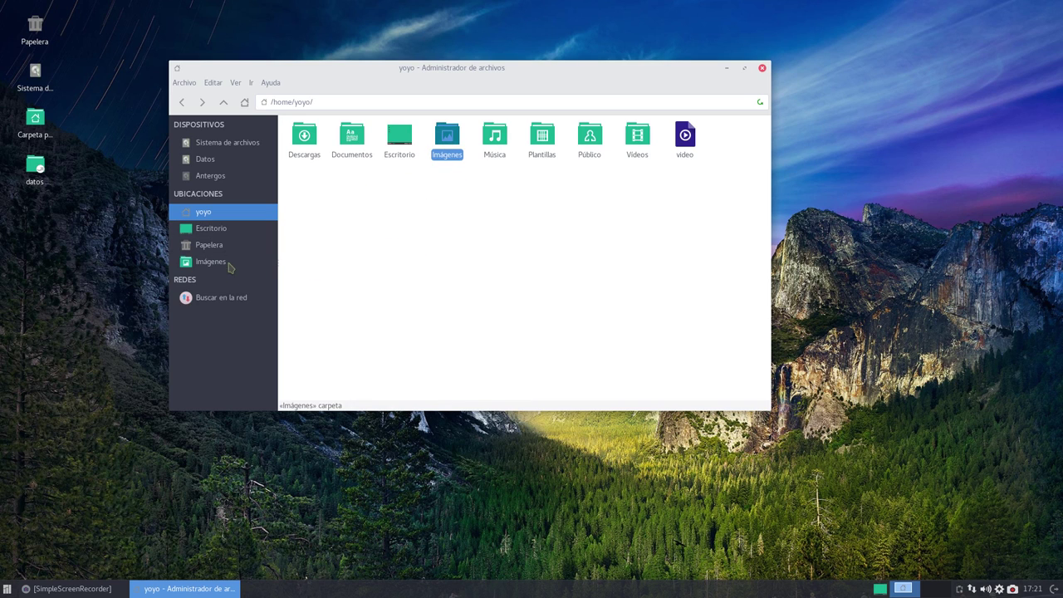
- Add a Vídeos bookmark, try it, then remove it with Eliminar enlace
click(461, 195)
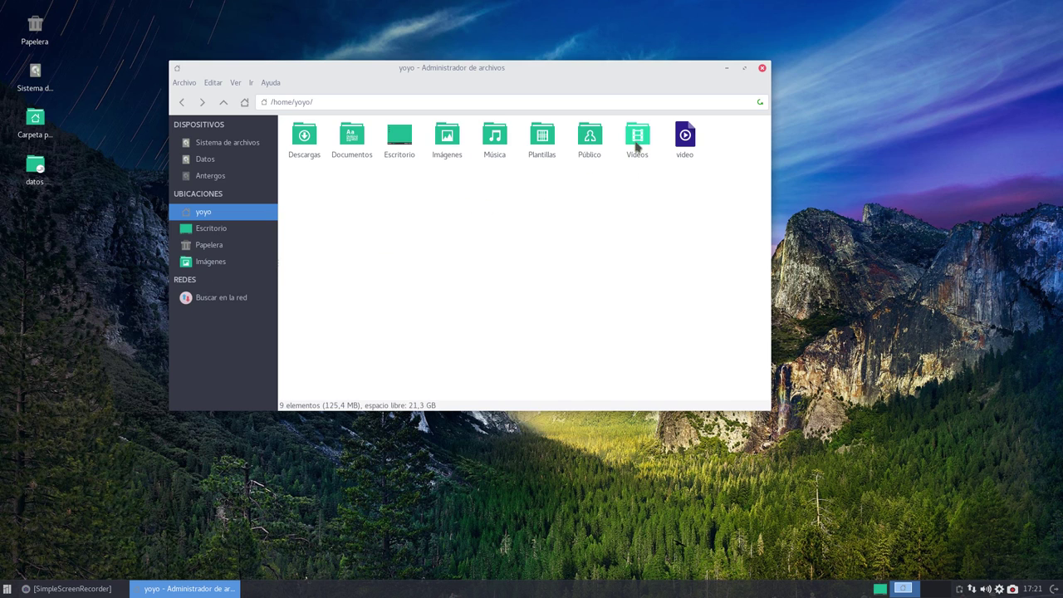
drag(637, 140, 244, 276)
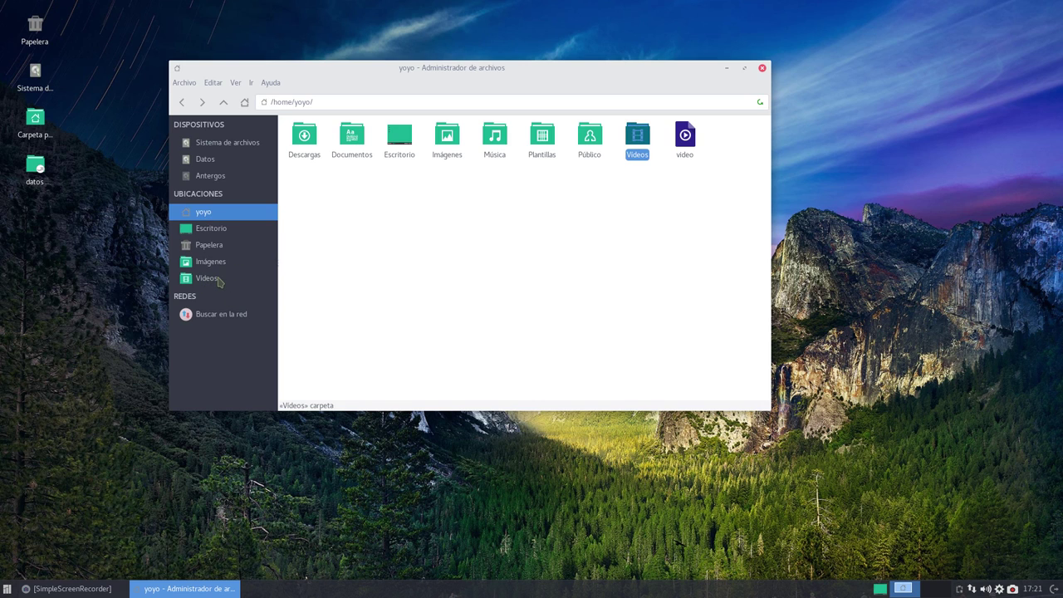
click(212, 278)
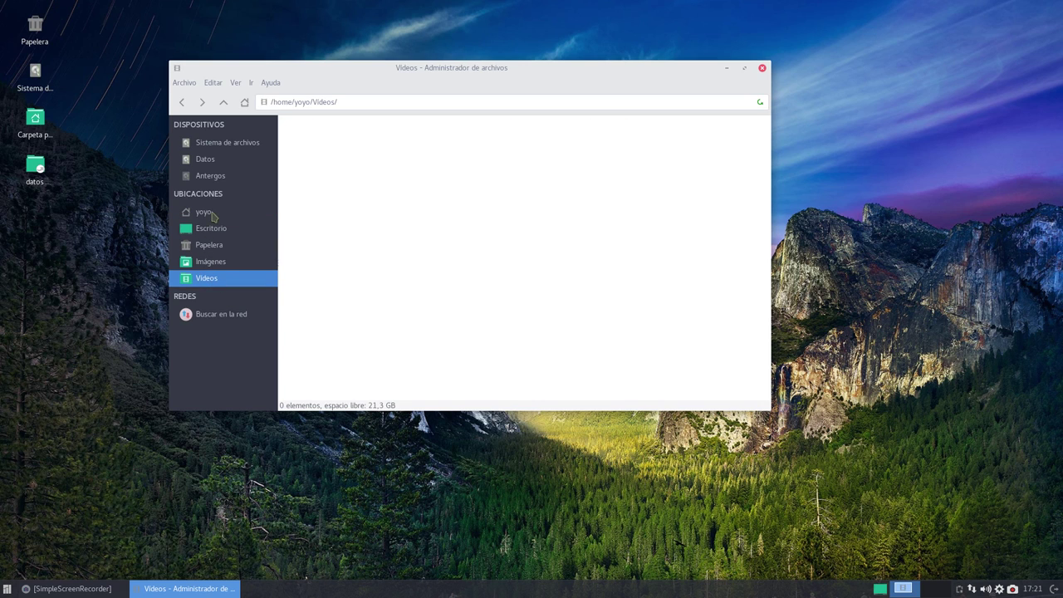
click(212, 214)
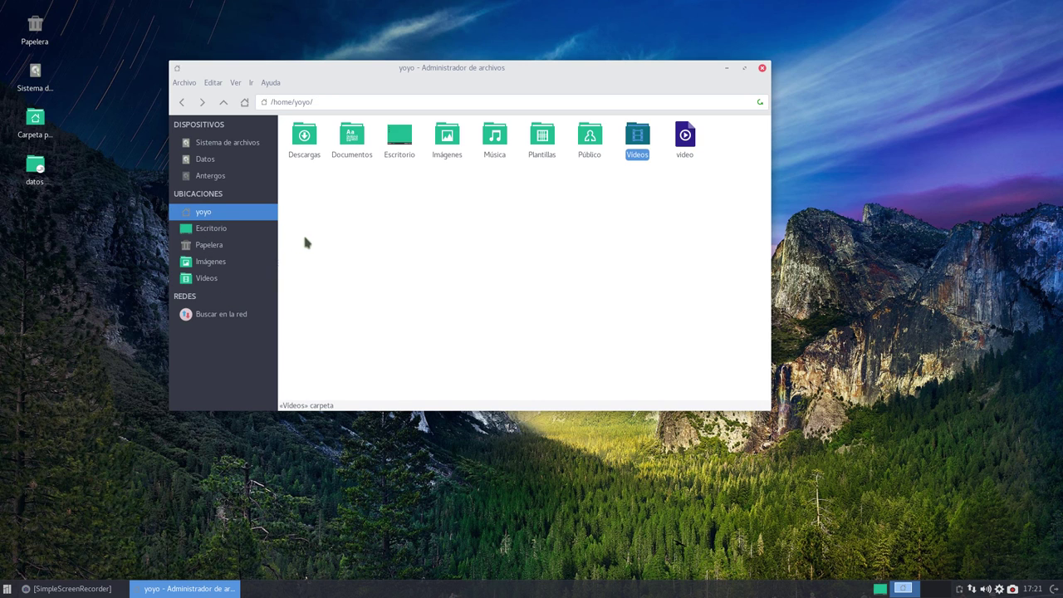
click(213, 281)
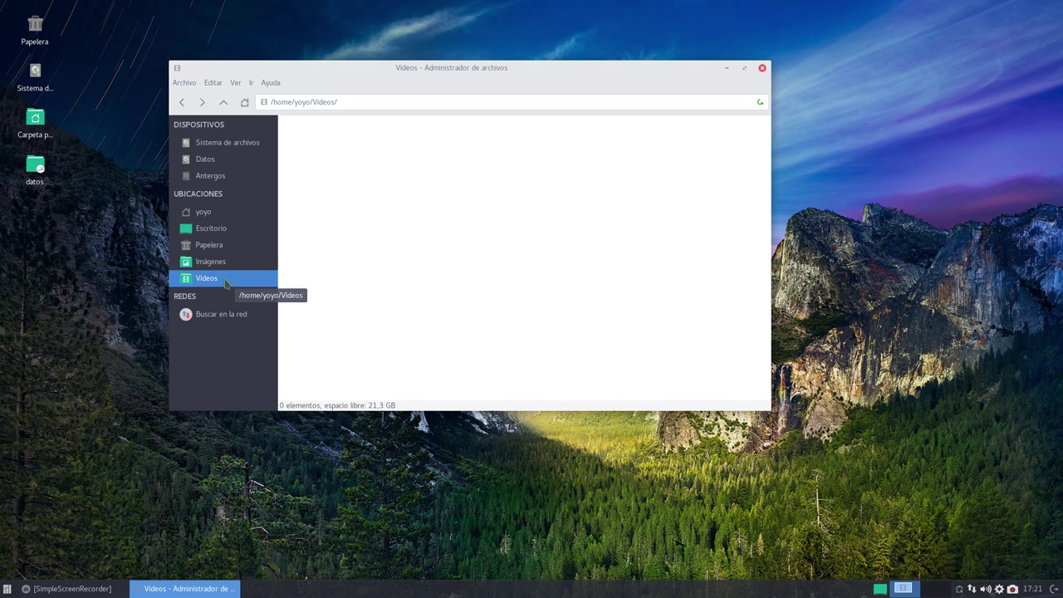
right_click(226, 282)
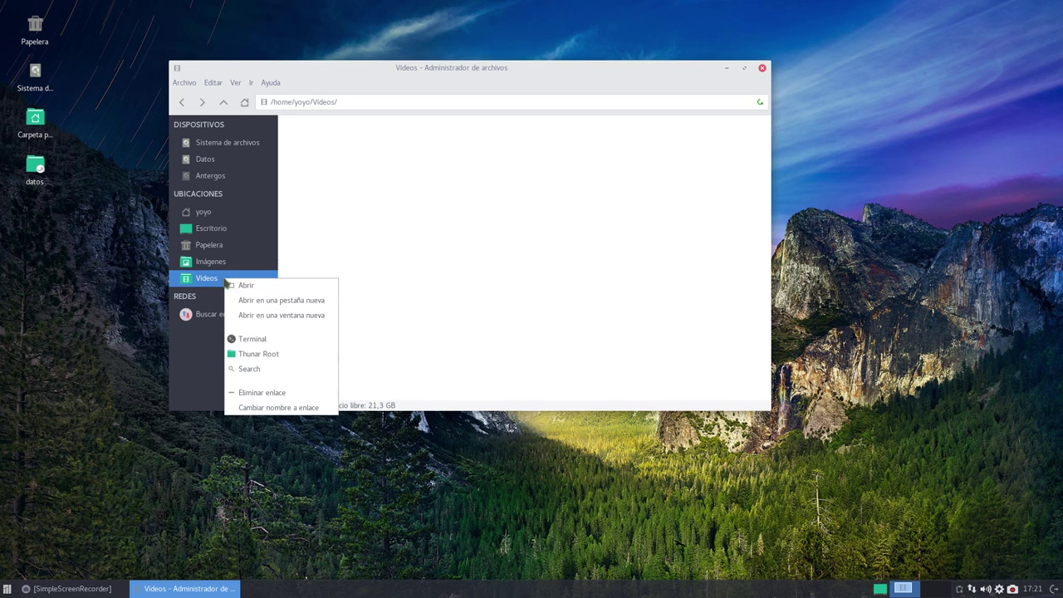
click(270, 392)
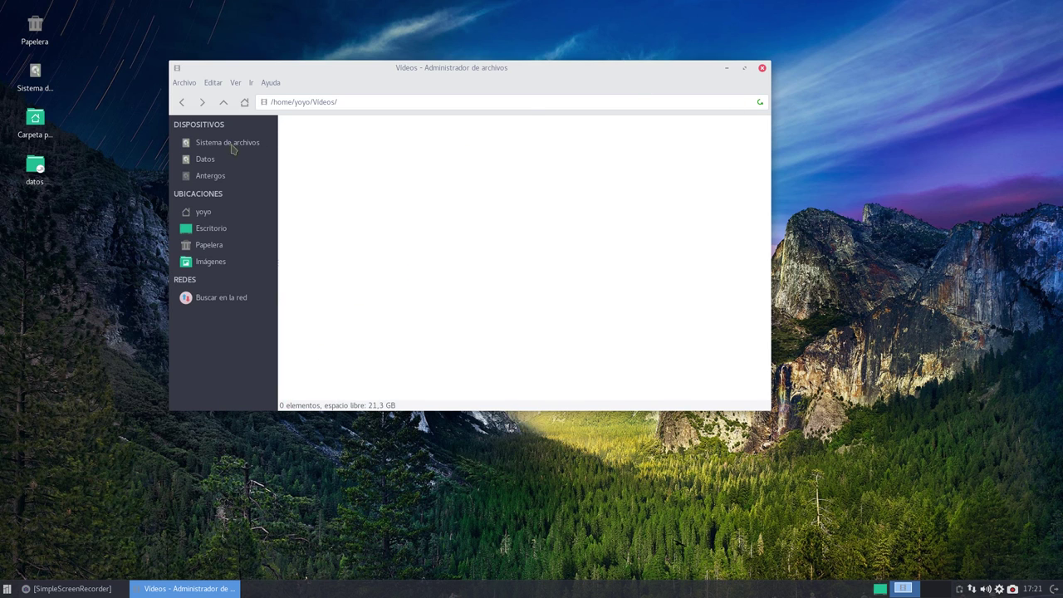
- Return to the home folder and minimize the file manager window
click(212, 217)
click(562, 243)
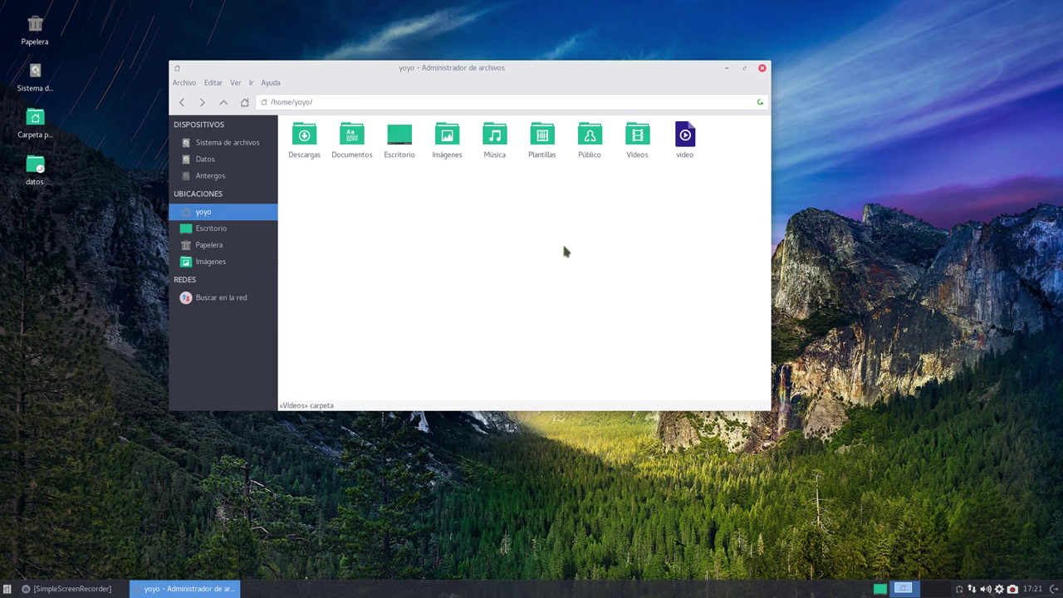
click(726, 68)
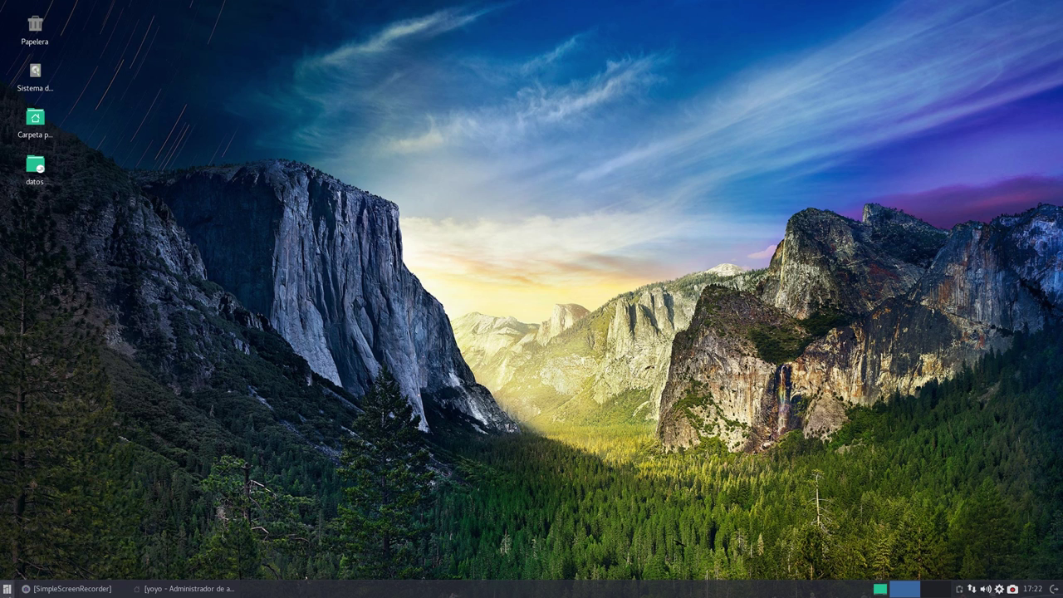
- Launch Firefox and load desktop.telegram.org
click(6, 588)
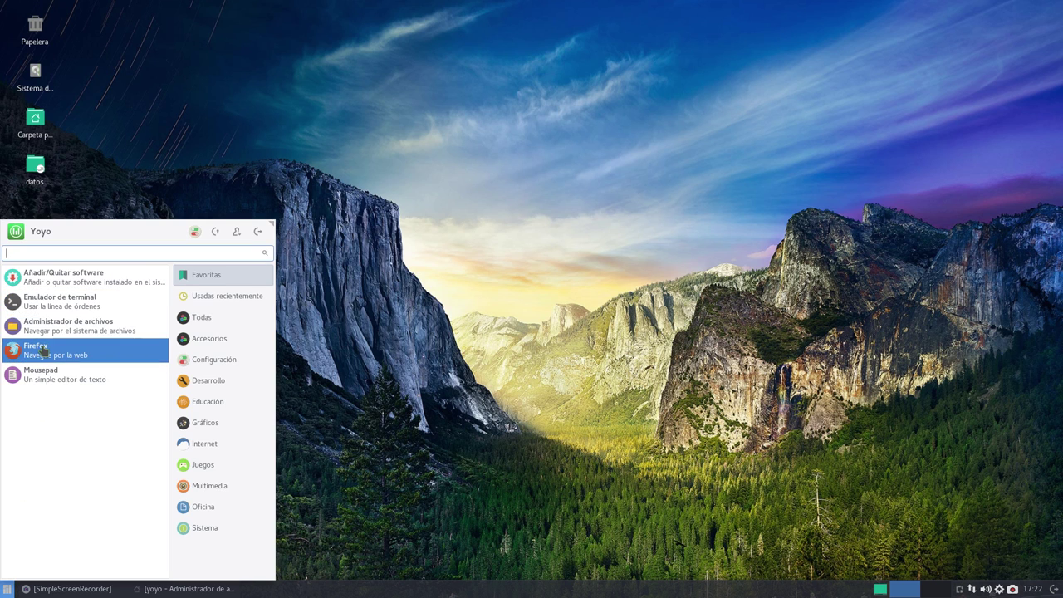
click(73, 328)
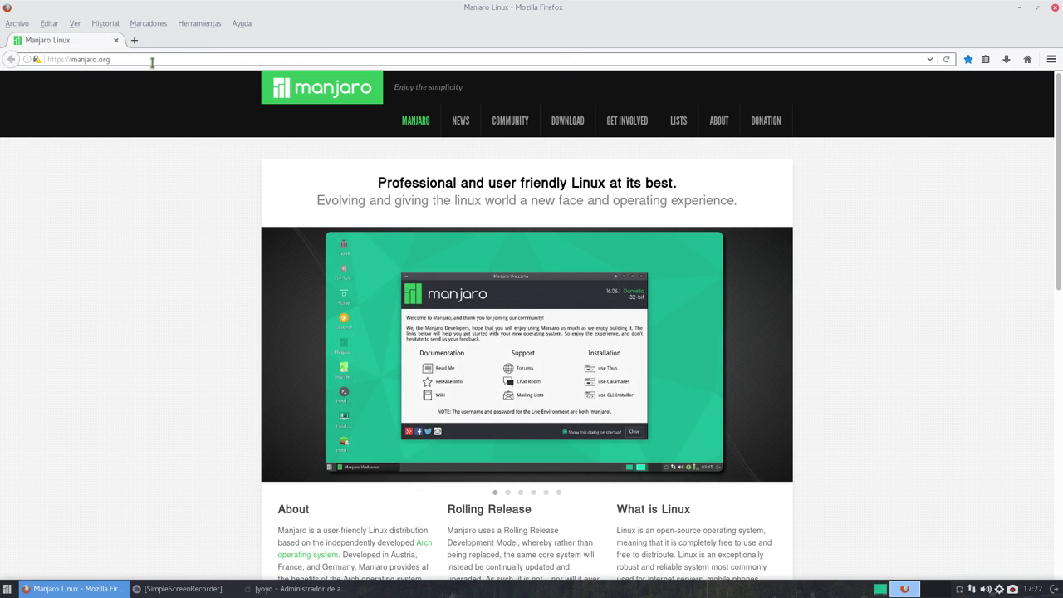
click(155, 62)
text(dewsk)
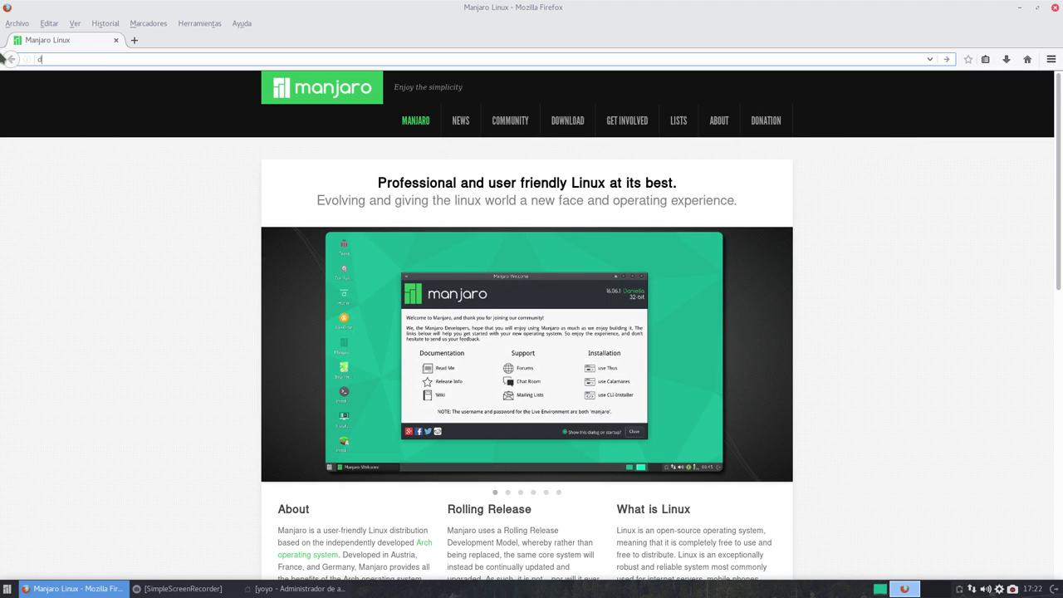
key(BackSpace)
key(BackSpace)
key(BackSpace)
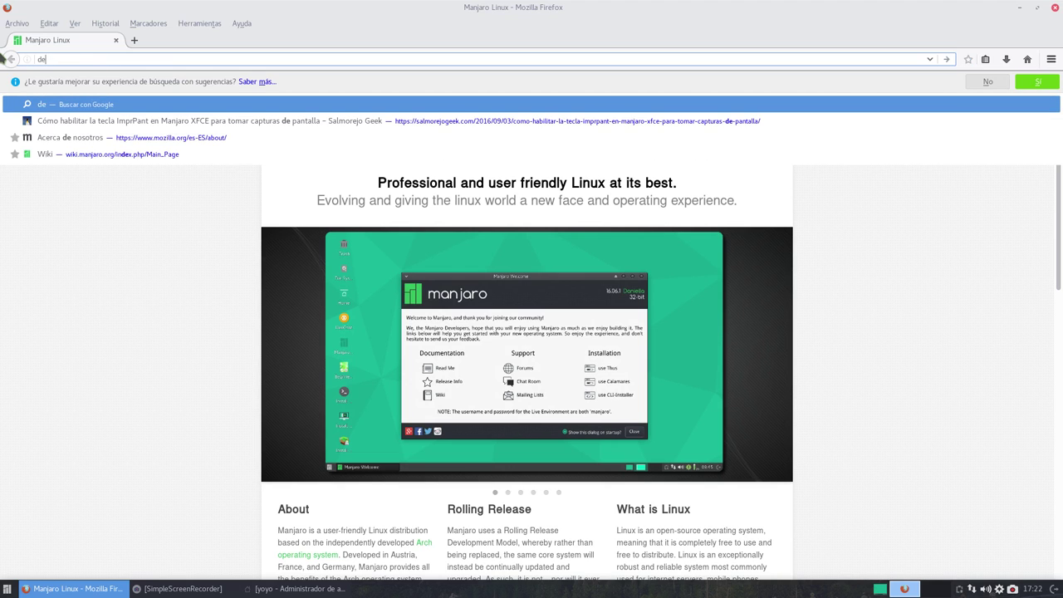
text(sktop)
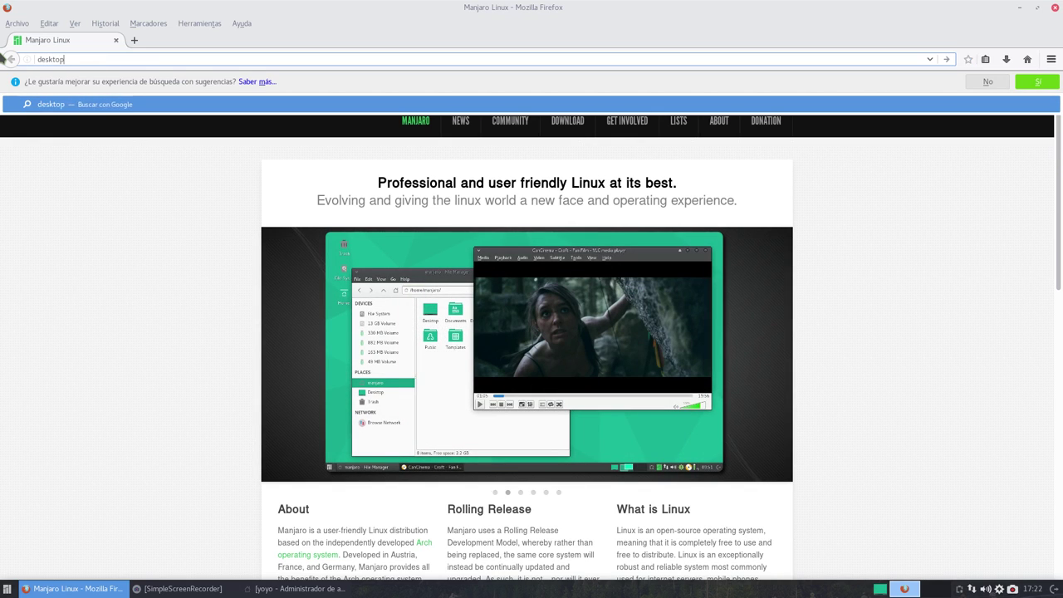
text(.telegram.org)
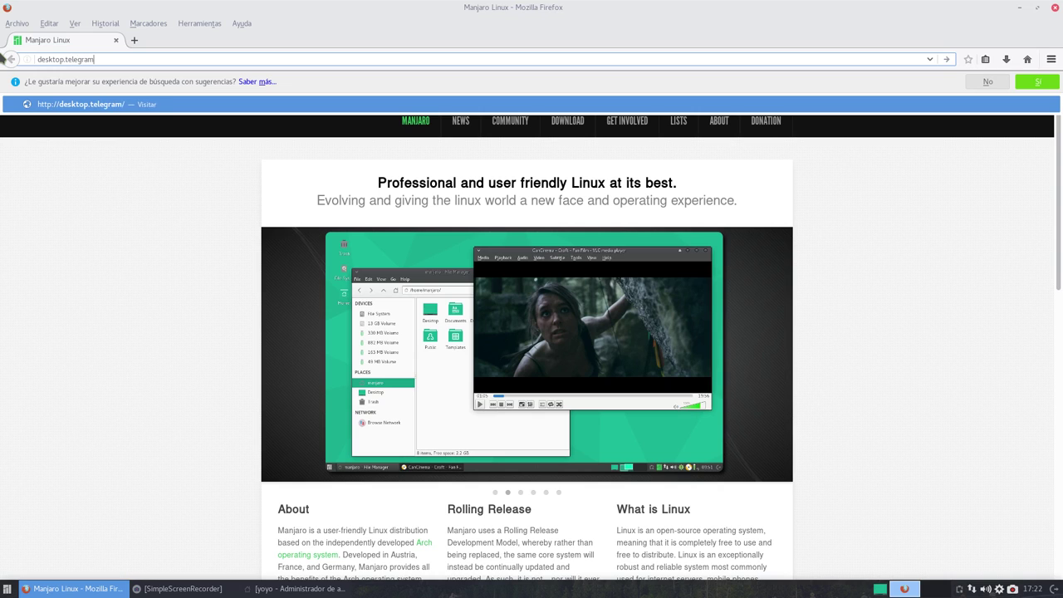
key(Return)
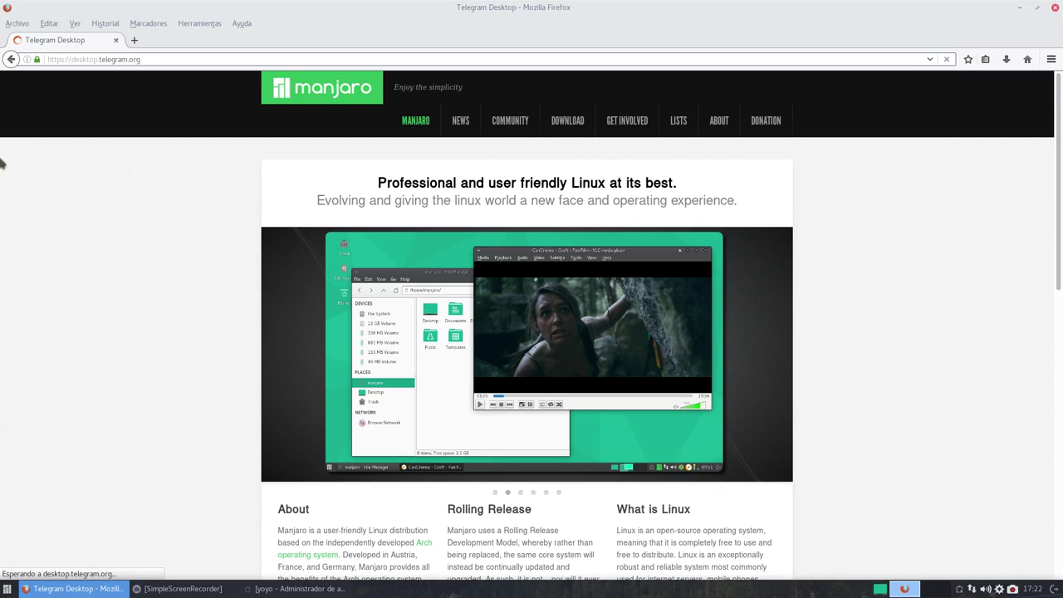
- Save the Telegram for Linux 64 bit archive tsetup.0.10.1.tar.xz, then close Firefox
scroll(130, 215, down, 1)
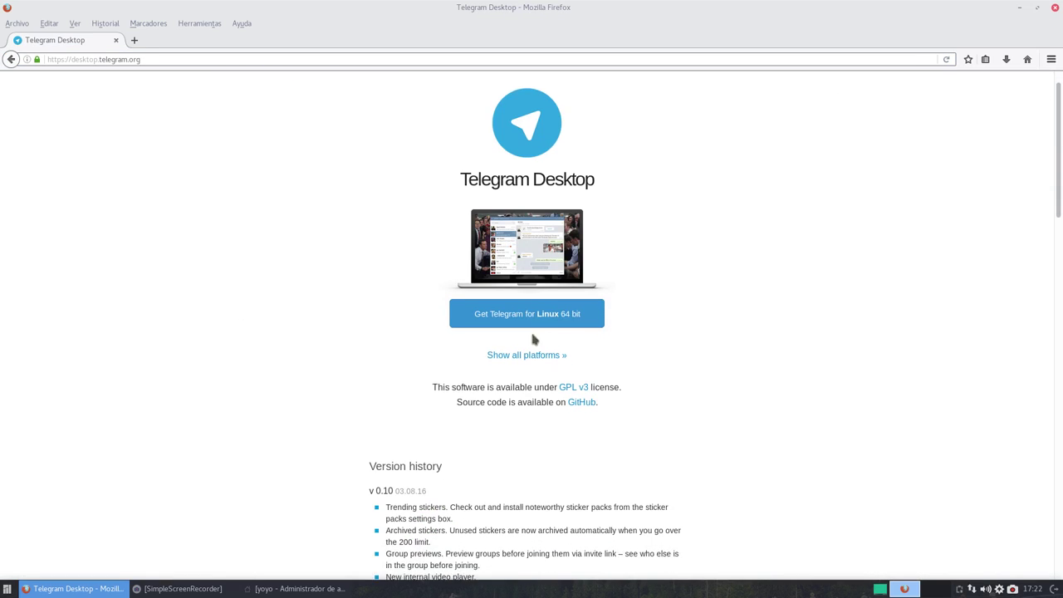
click(541, 312)
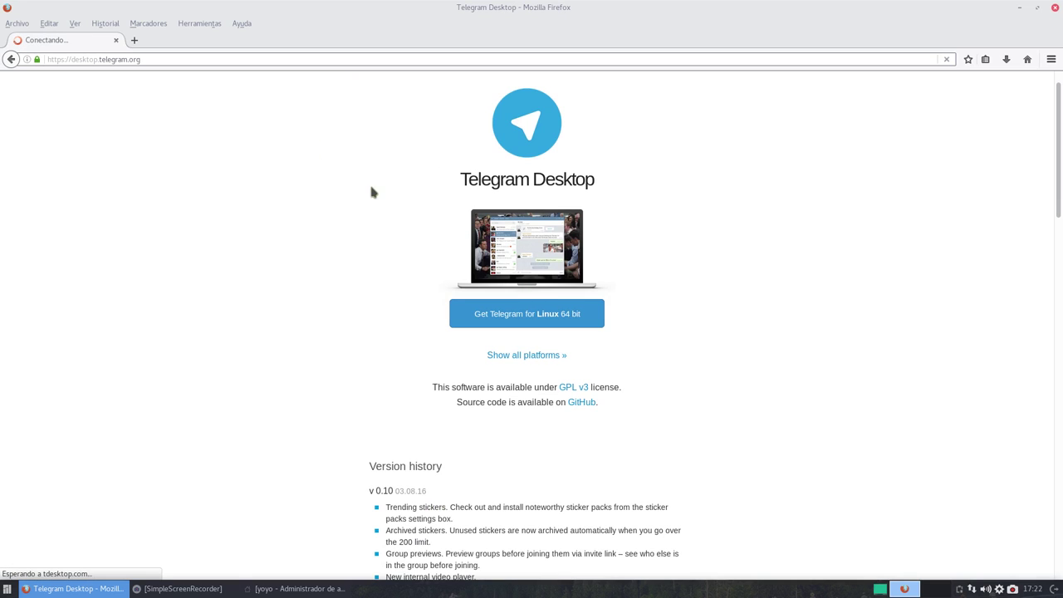
click(437, 309)
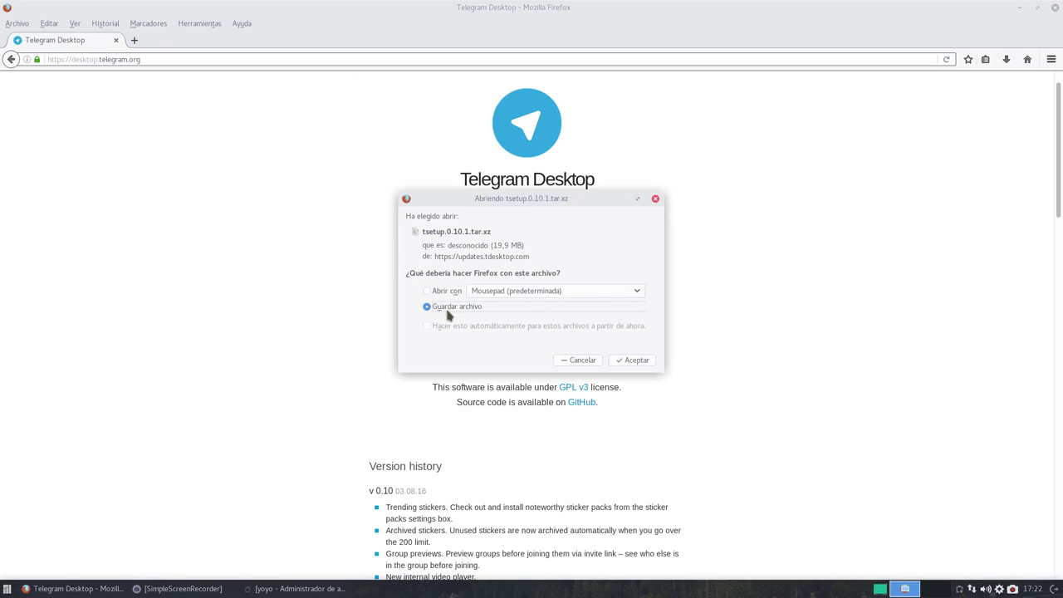
click(636, 360)
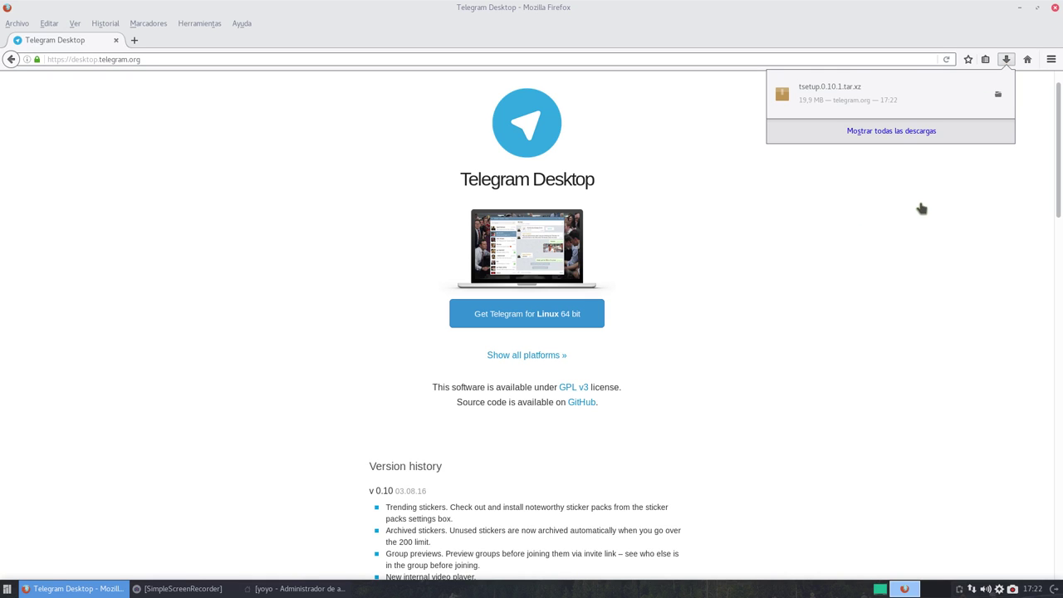
click(922, 208)
click(1056, 9)
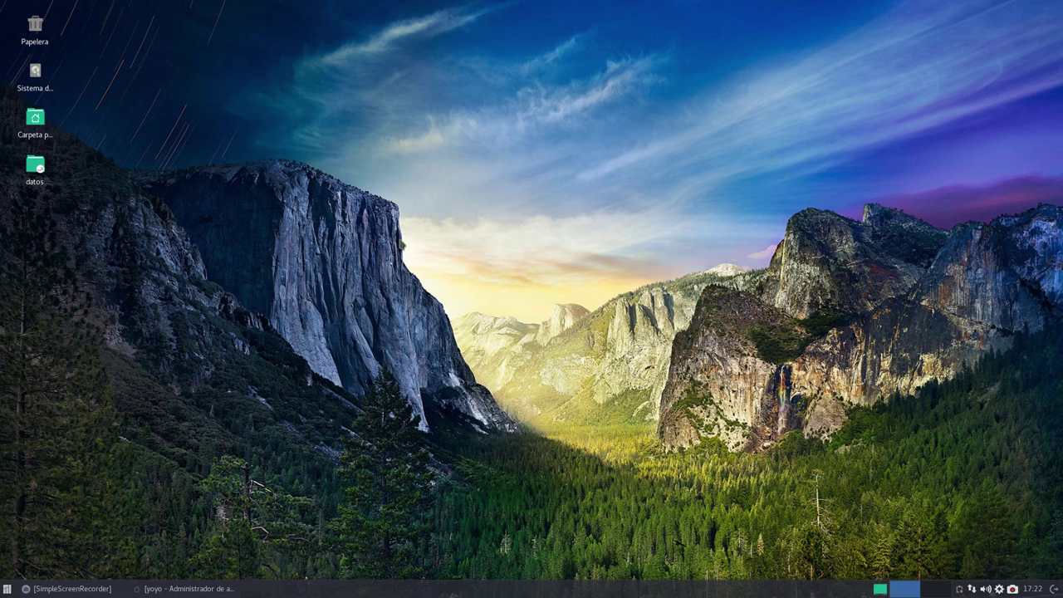
- Extract tsetup.0.10.1.tar.xz in Descargas with Extraer aquí
double_click(35, 116)
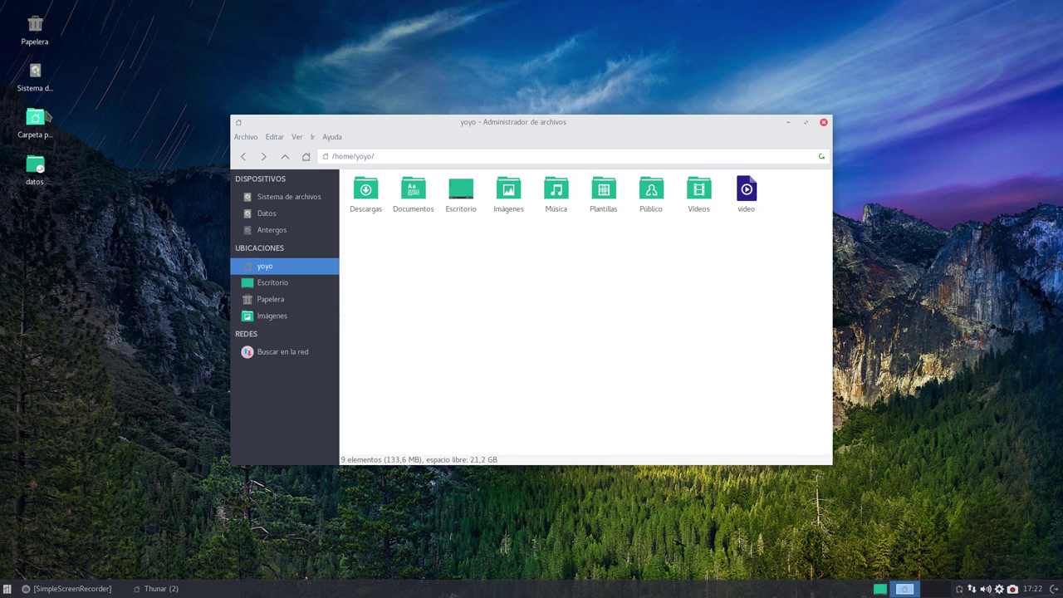
double_click(366, 190)
drag(496, 132, 348, 81)
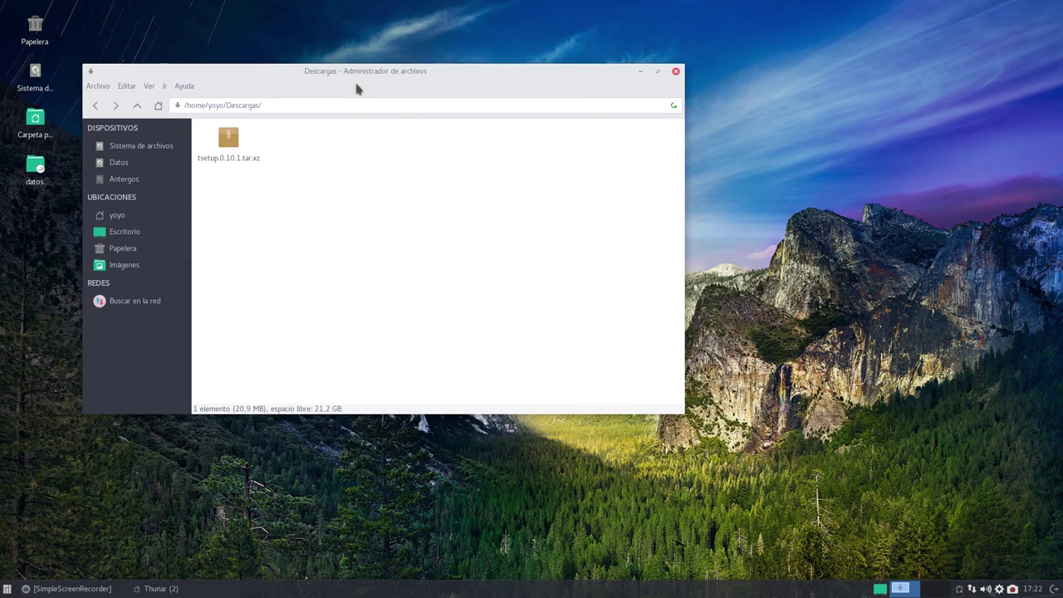
click(229, 138)
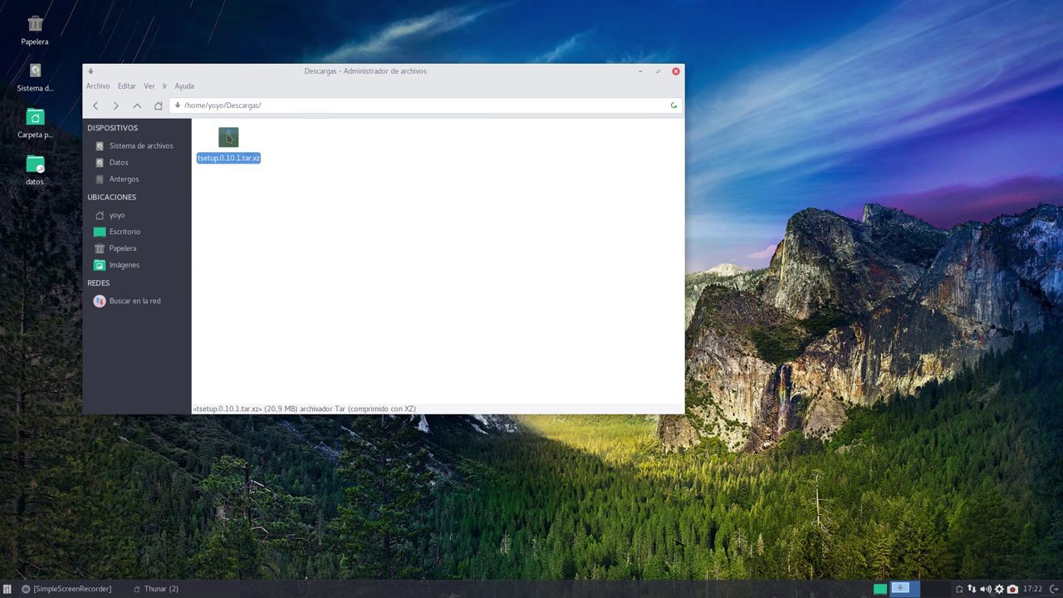
right_click(230, 135)
click(263, 304)
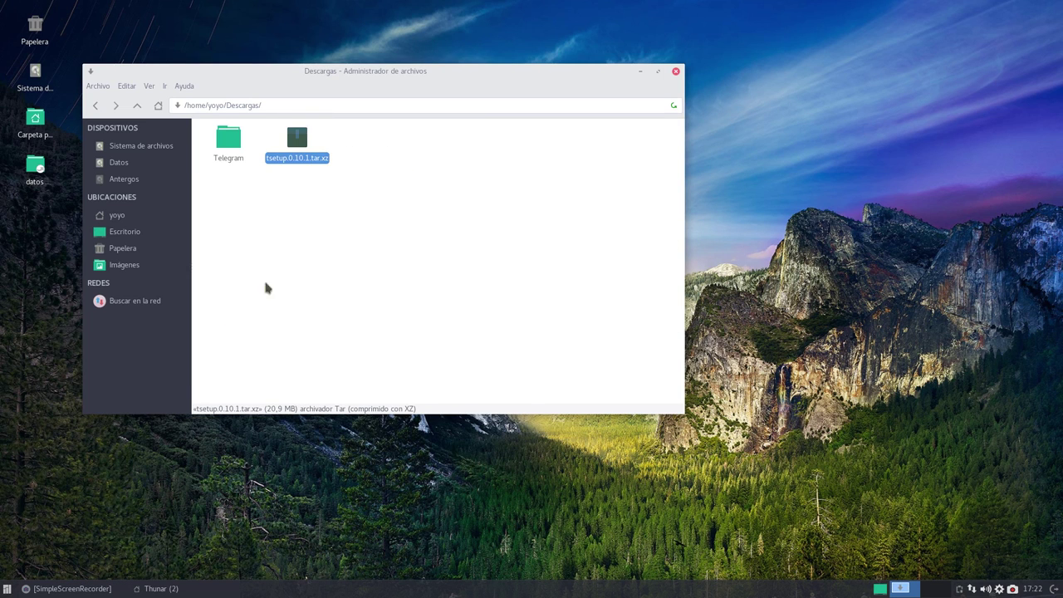
- Browse the extracted Telegram folder, go back to Descargas, and open a second home folder window
double_click(229, 137)
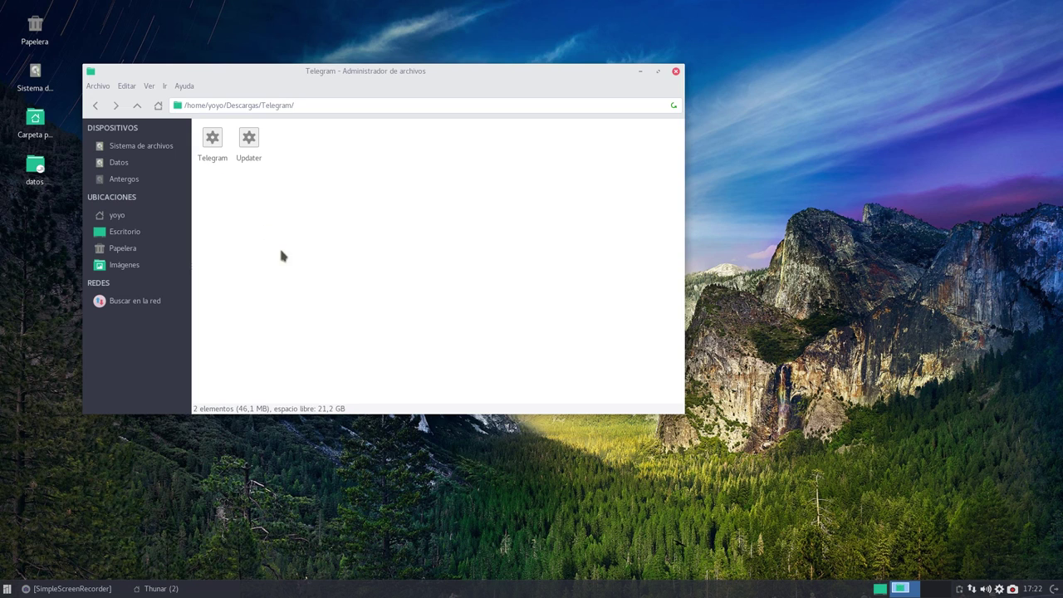
click(212, 143)
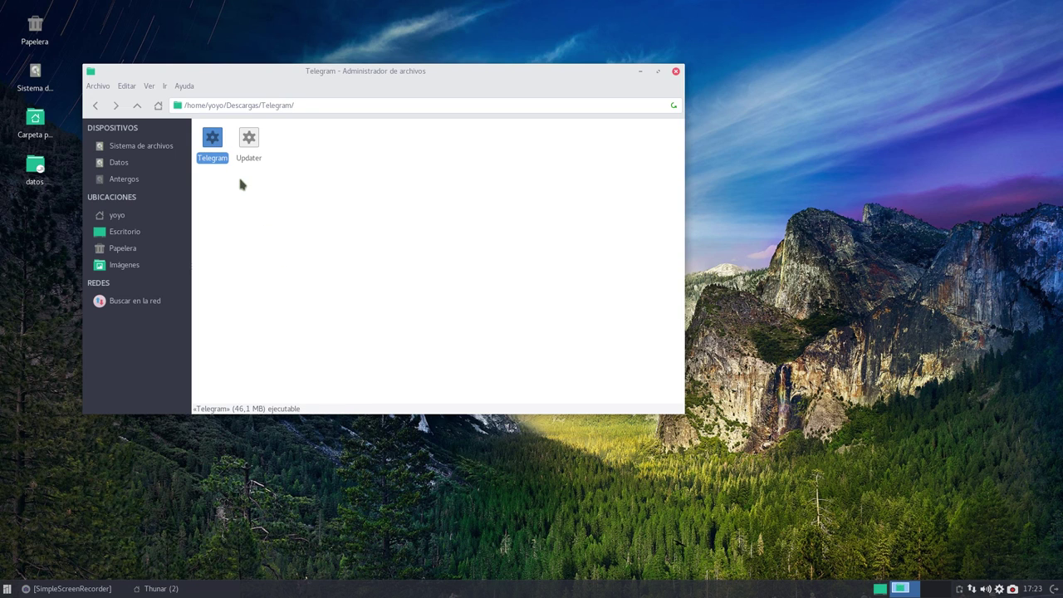
click(248, 139)
click(286, 227)
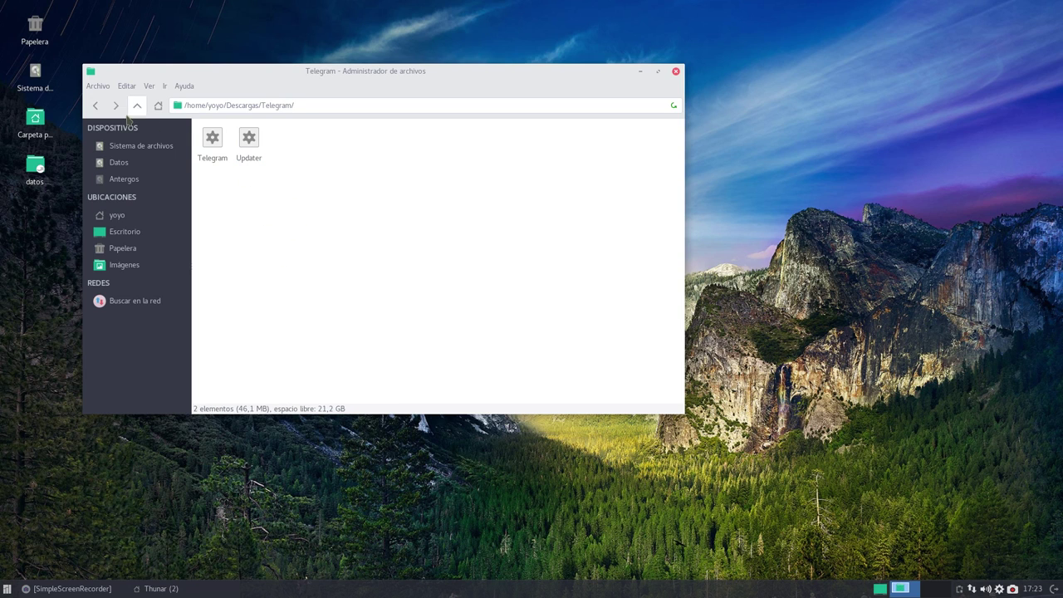
click(95, 105)
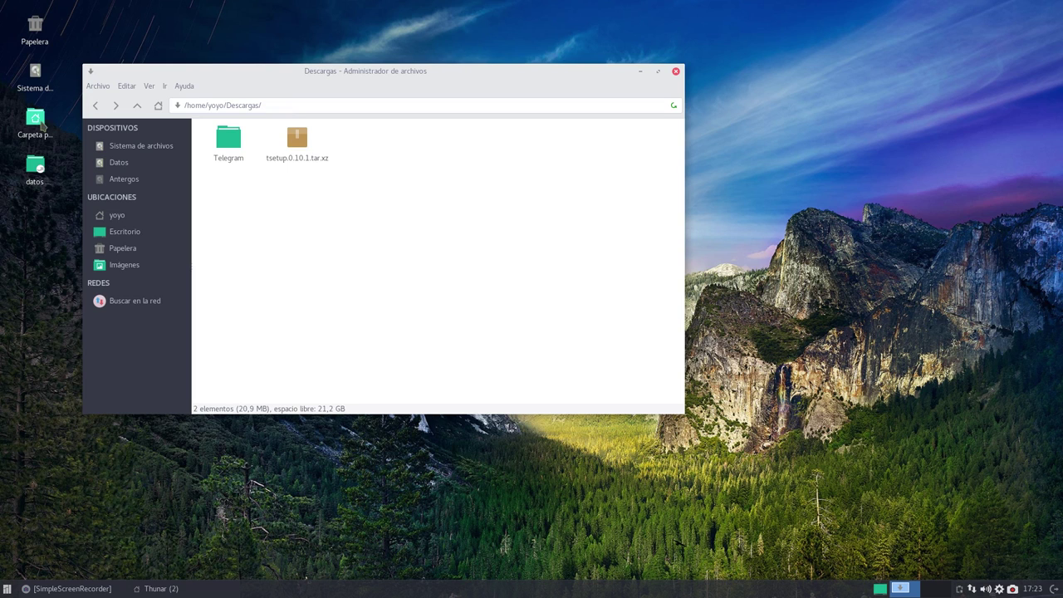
double_click(35, 119)
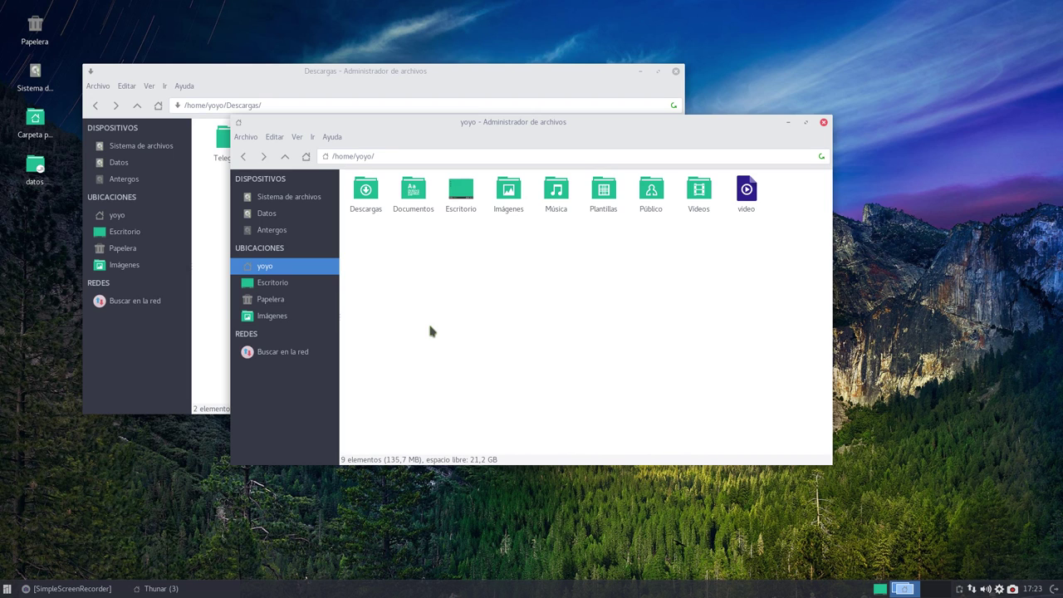
- Arrange both Thunar windows, show hidden files, and create a .TLD folder in home
drag(422, 71, 392, 30)
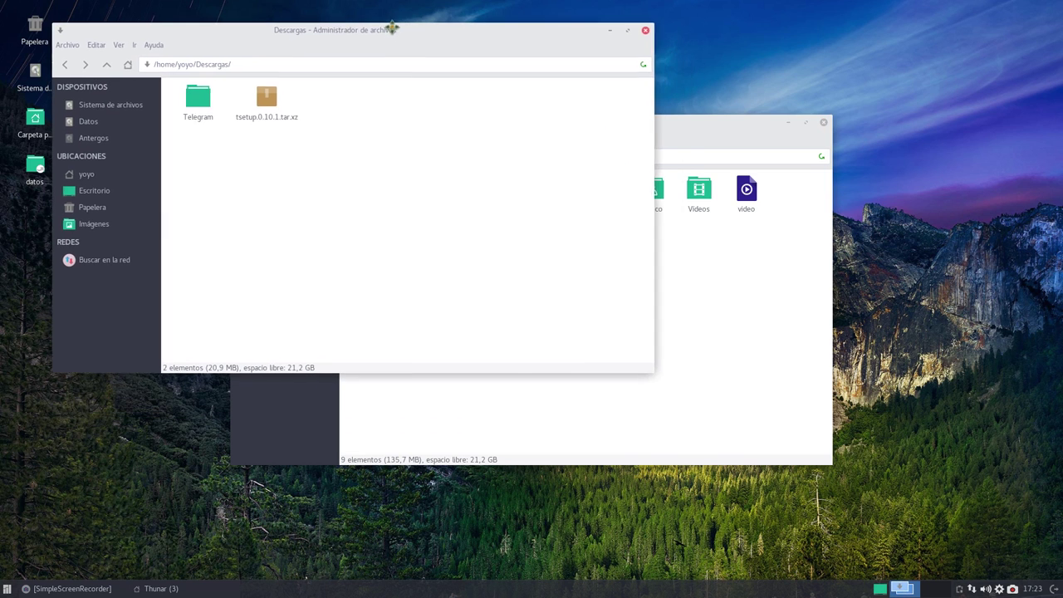
drag(654, 371, 436, 402)
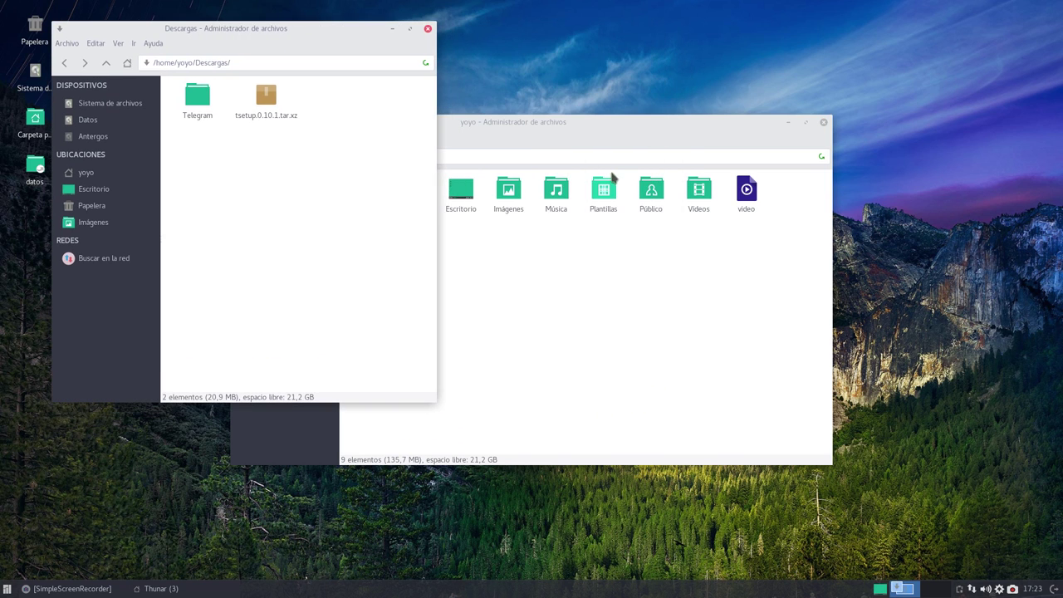
drag(581, 125, 657, 133)
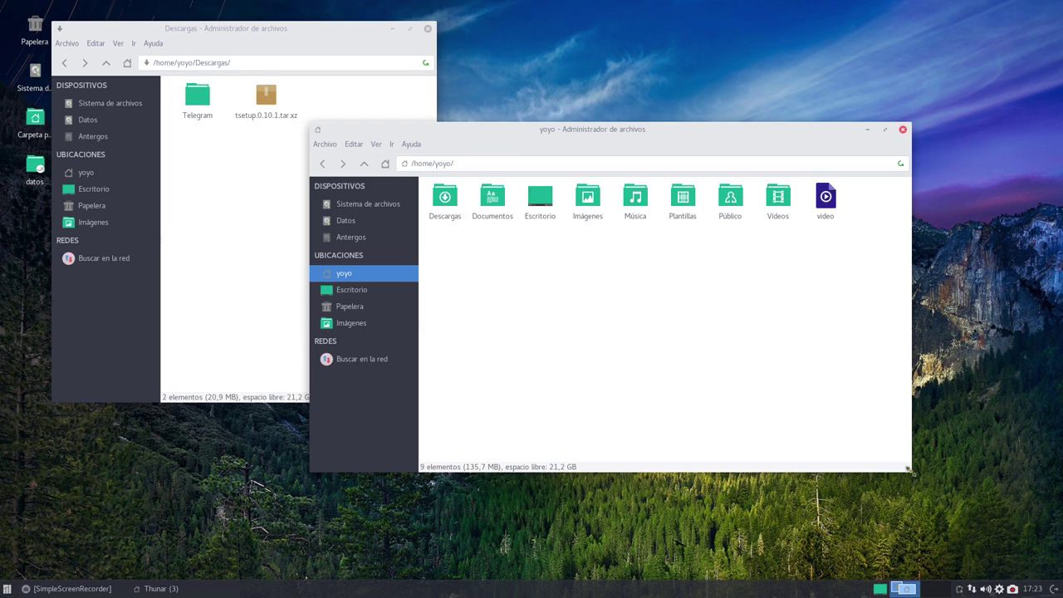
drag(909, 470, 785, 532)
click(377, 144)
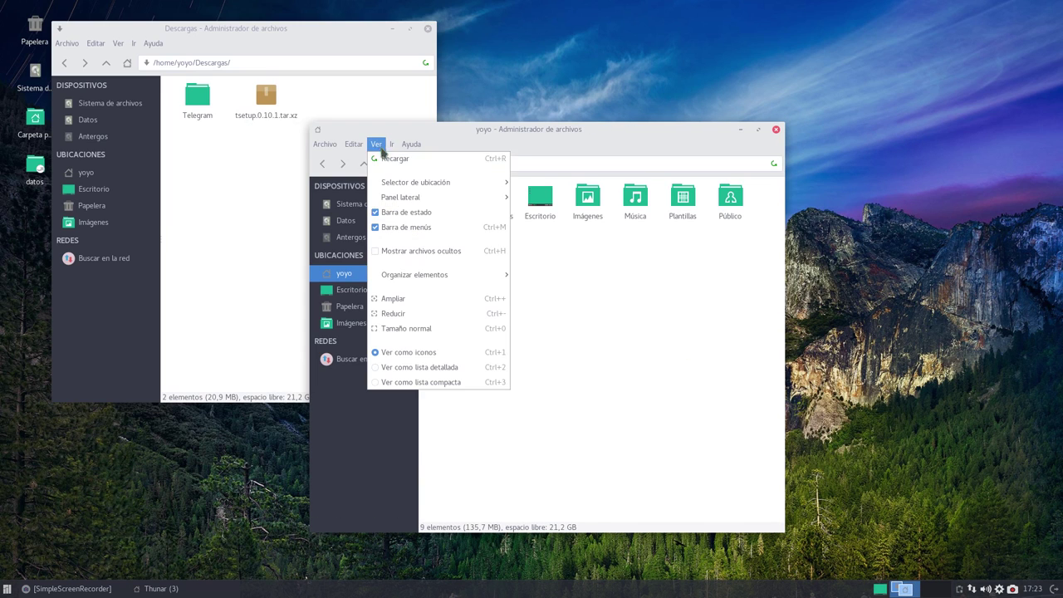
click(394, 251)
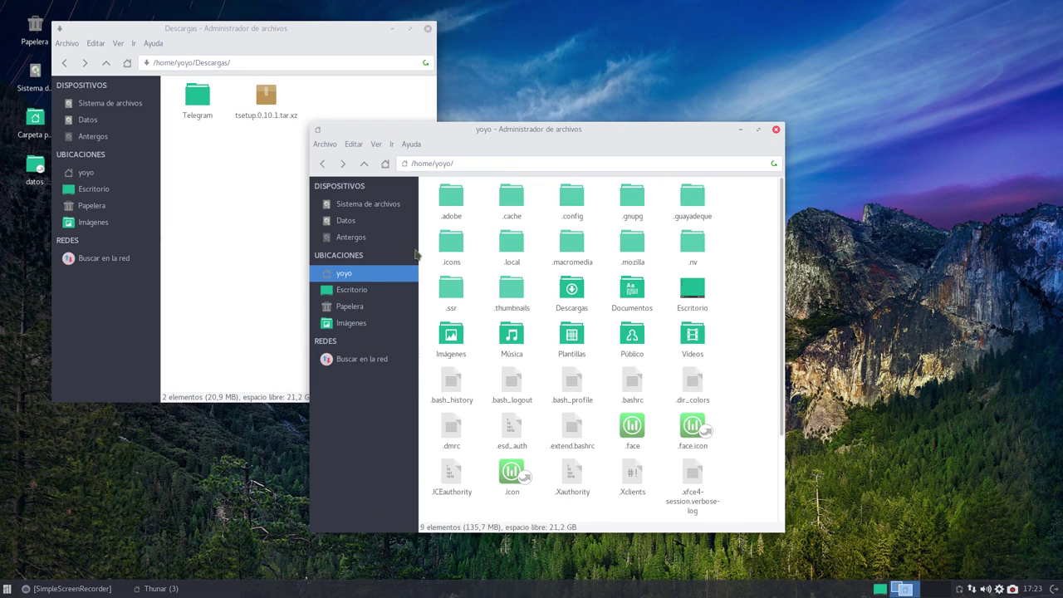
right_click(548, 373)
click(579, 380)
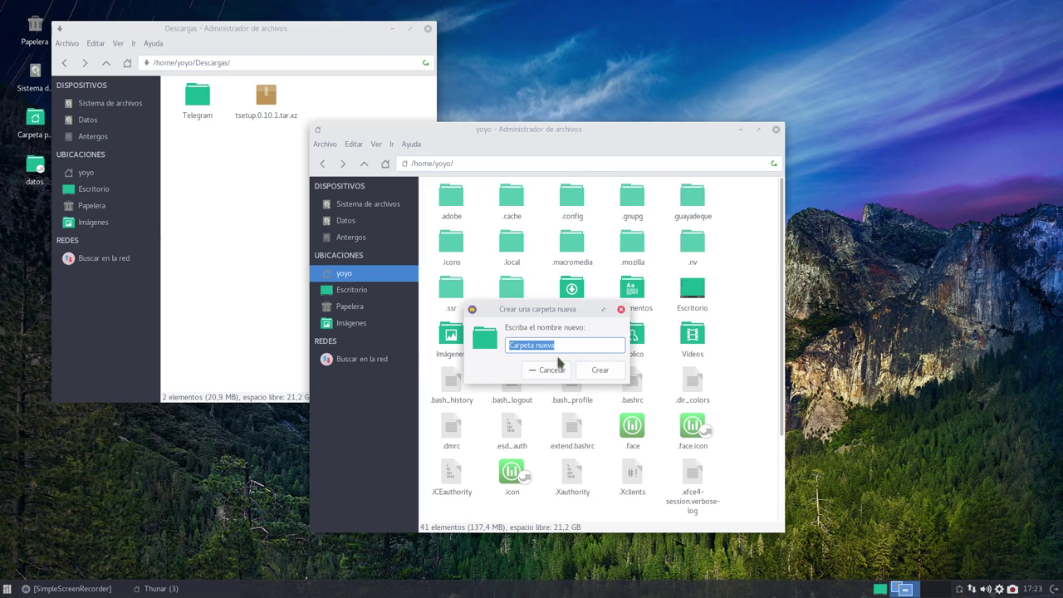
key(BackSpace)
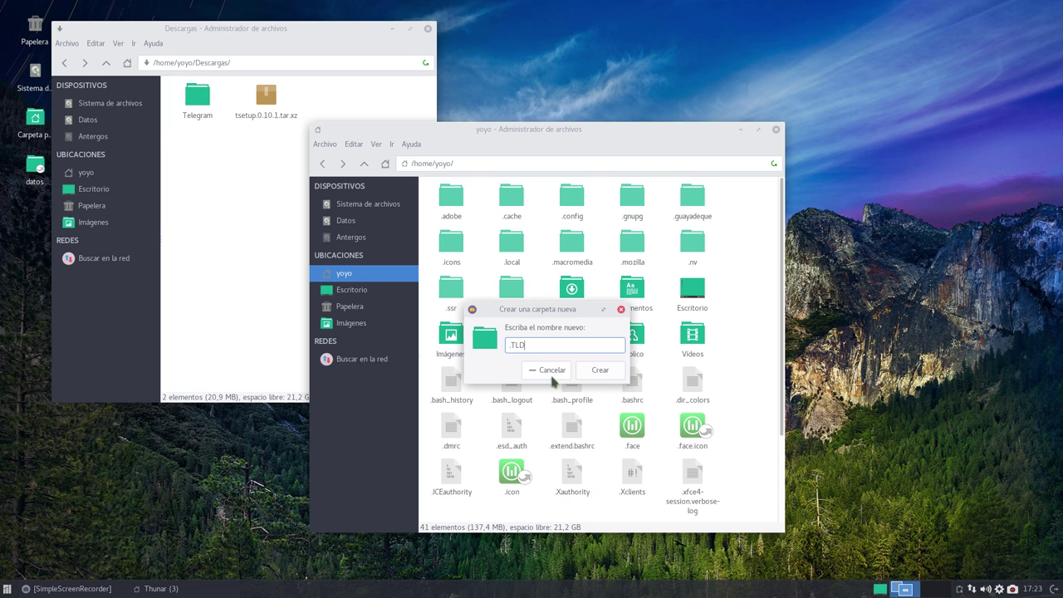
click(599, 373)
- Move the Telegram folder from Descargas into .TLD and close the Descargas window
click(198, 103)
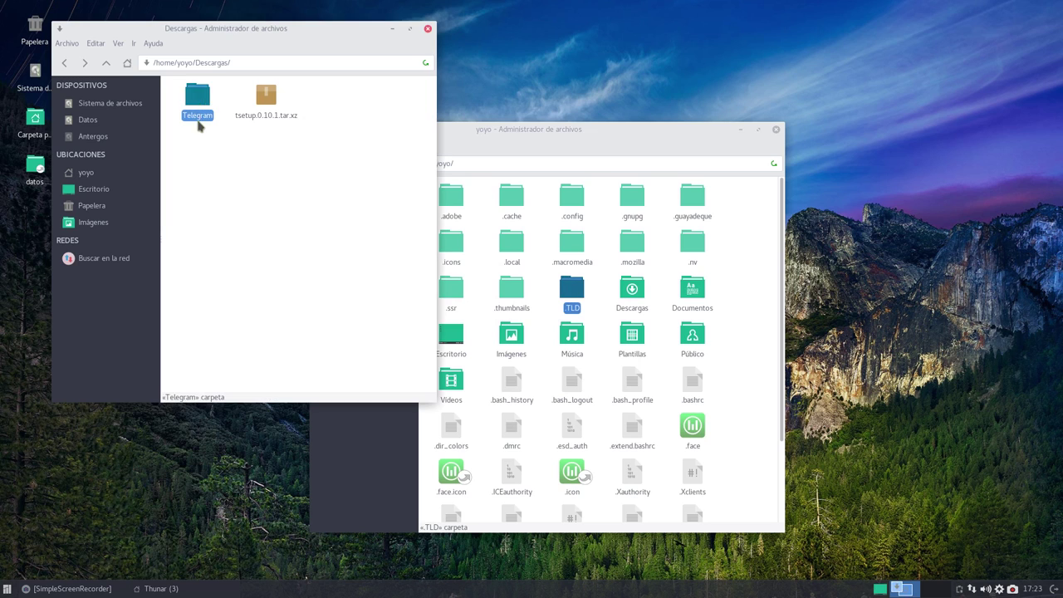
click(744, 461)
double_click(572, 293)
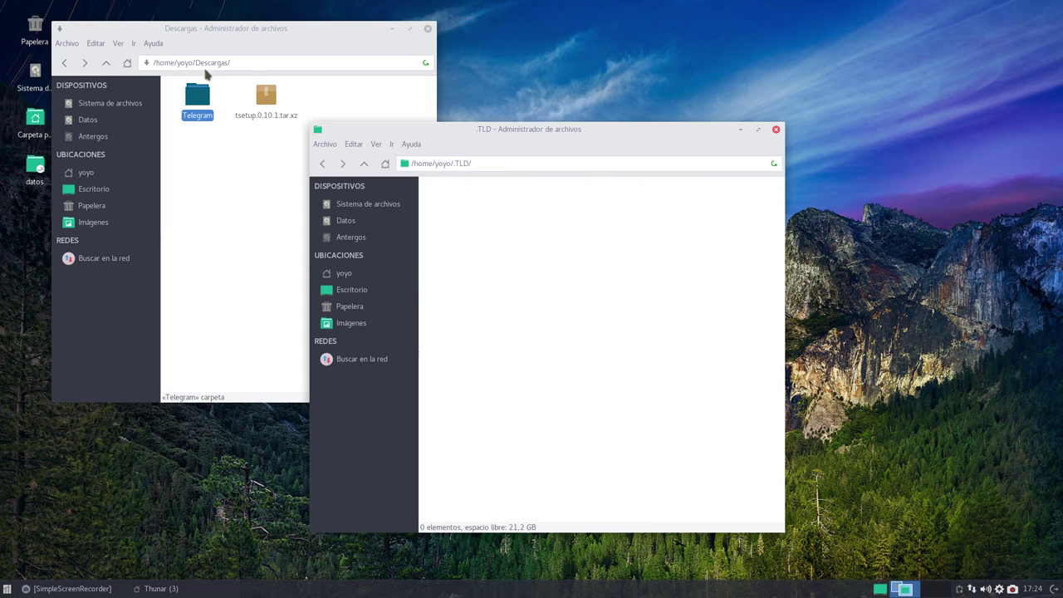
drag(197, 95, 593, 304)
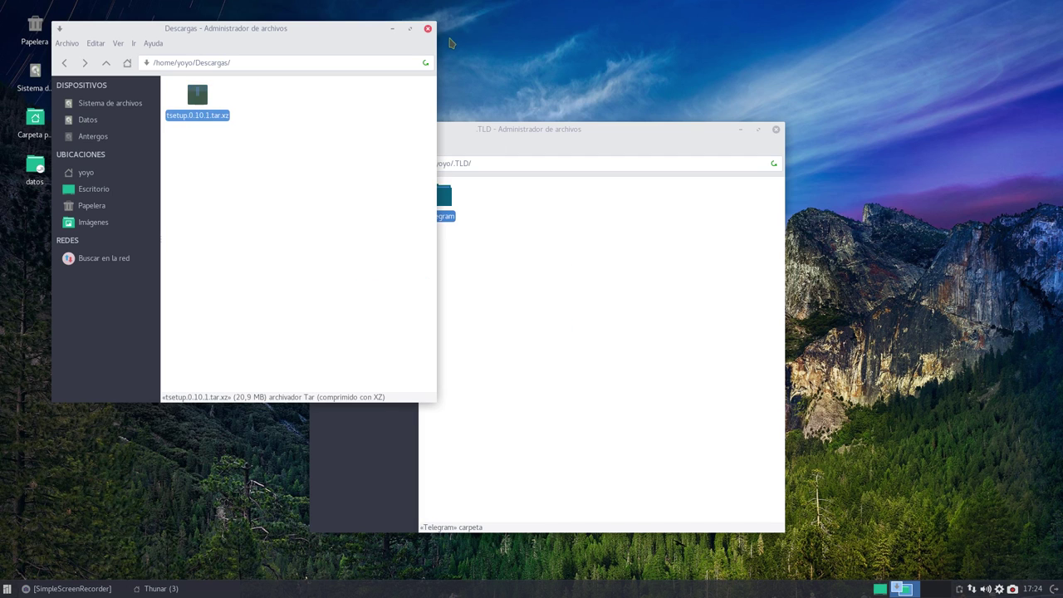
click(428, 28)
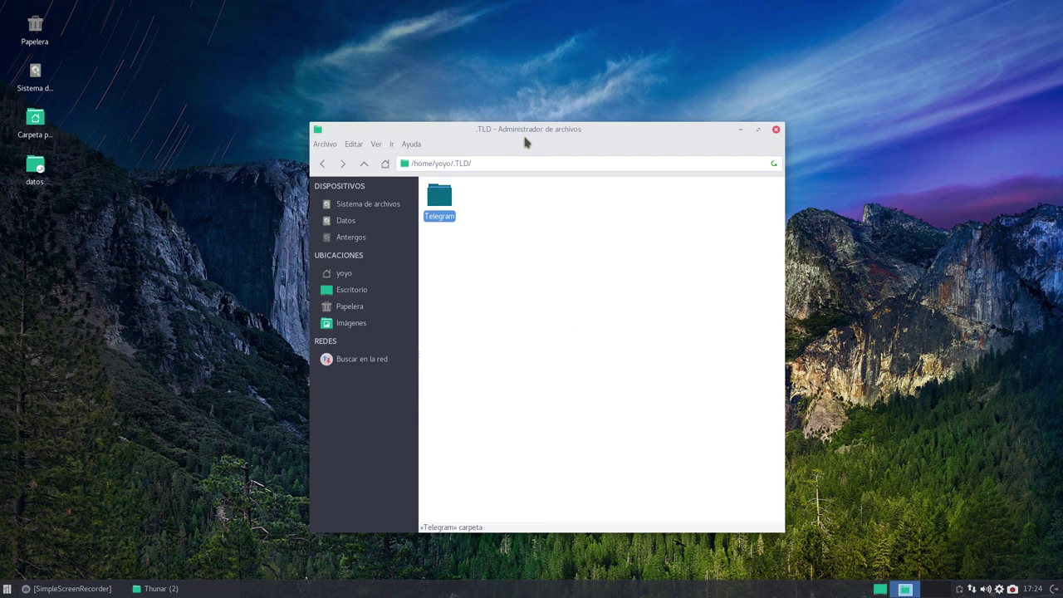
drag(504, 126, 417, 119)
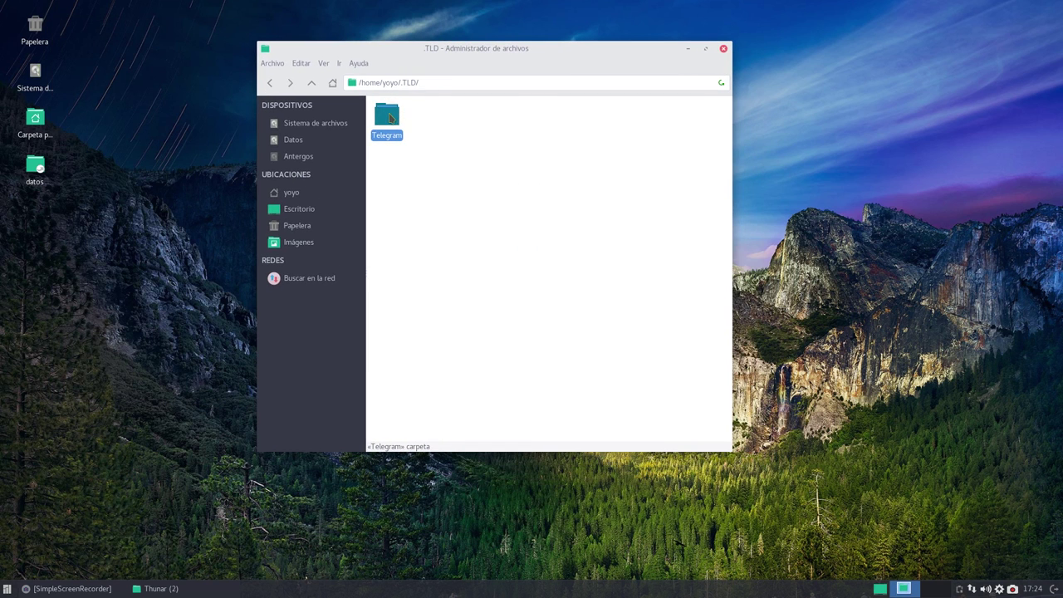
double_click(390, 118)
- Launch Telegram, check for updates, and switch its interface language to Español
click(391, 117)
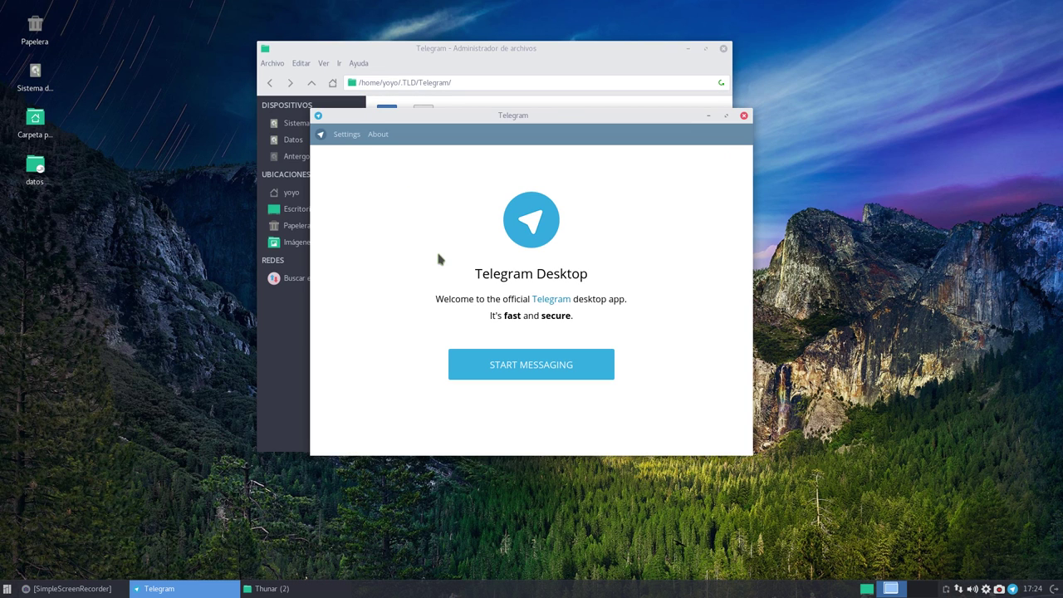
click(352, 135)
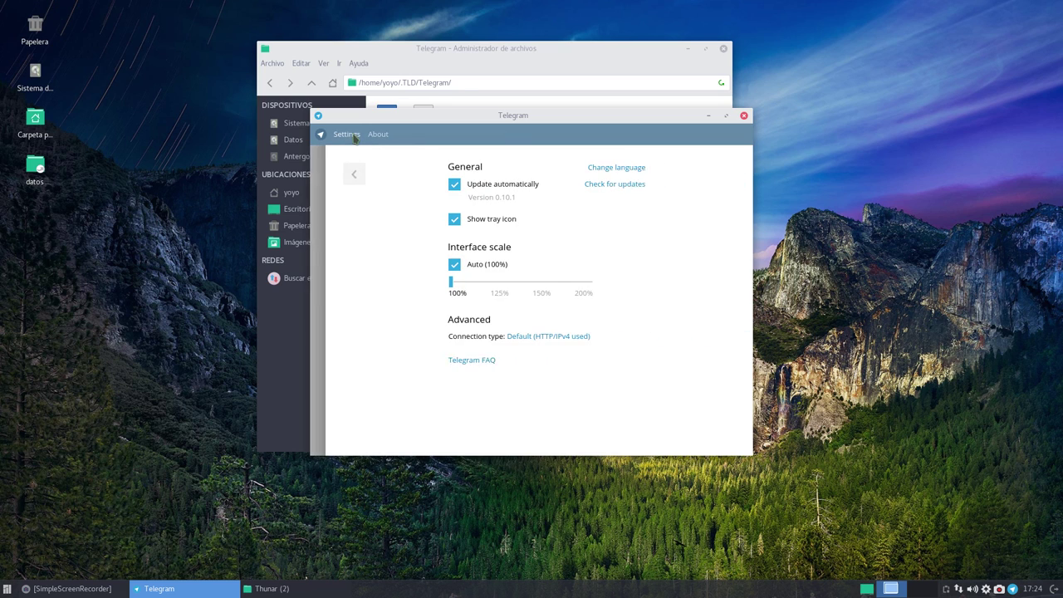
click(585, 185)
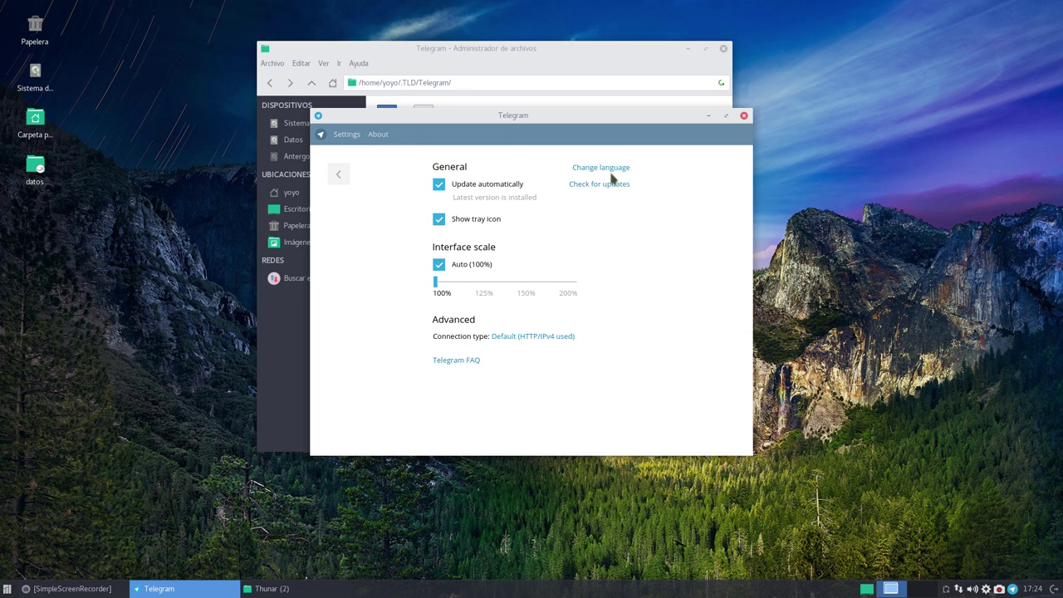
click(615, 169)
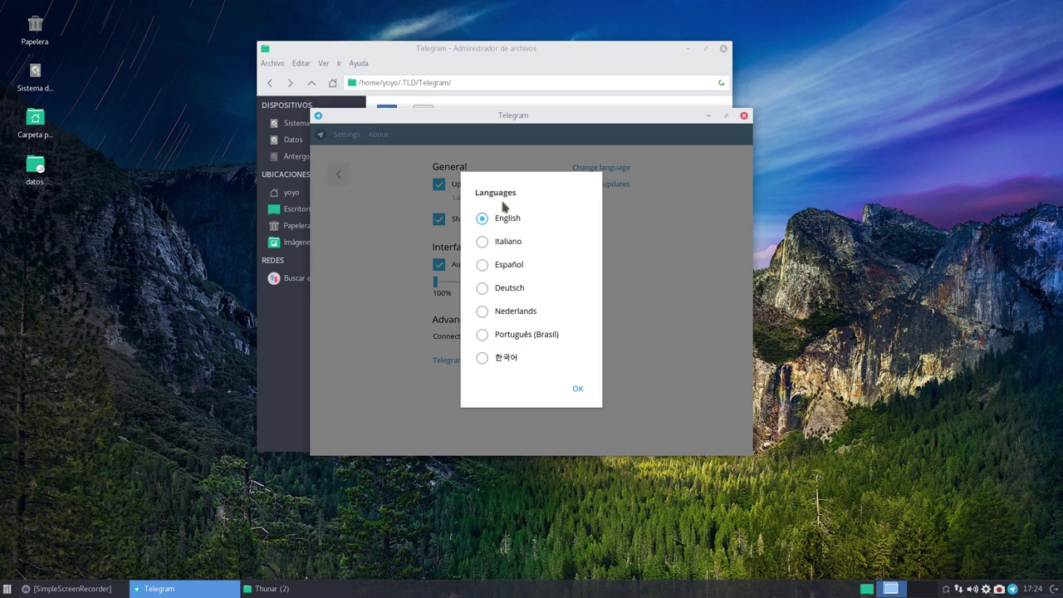
click(482, 265)
click(593, 312)
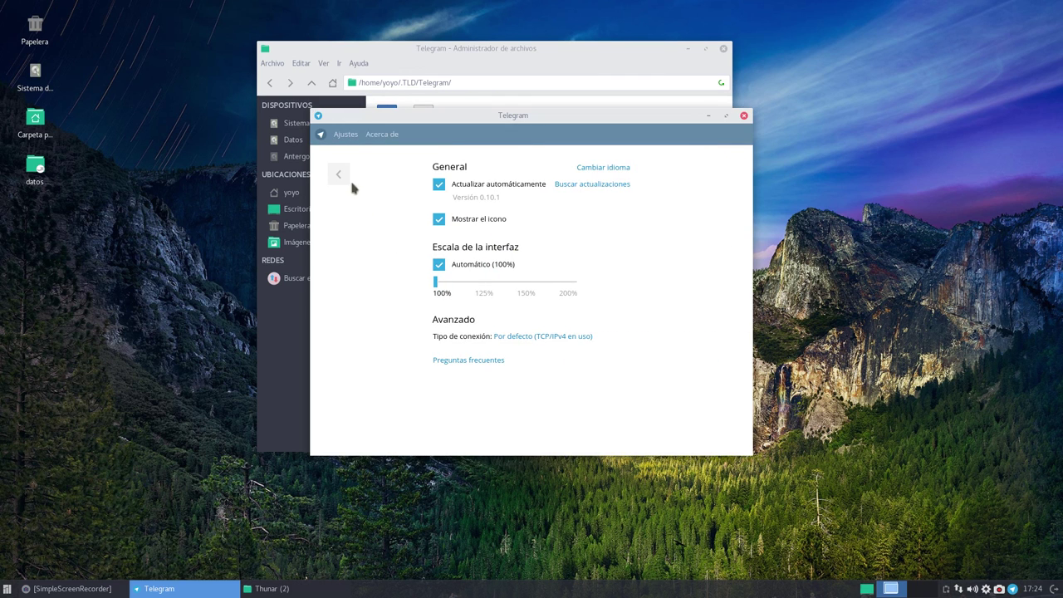
- Return to the welcome screen, start signing in, then close the Telegram window
click(349, 181)
click(507, 362)
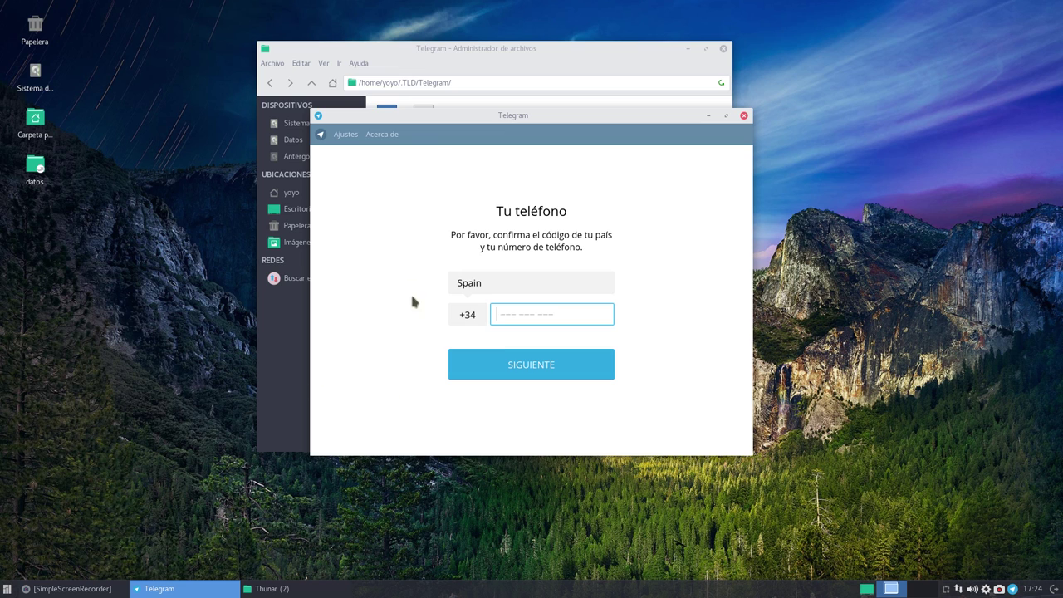
click(744, 115)
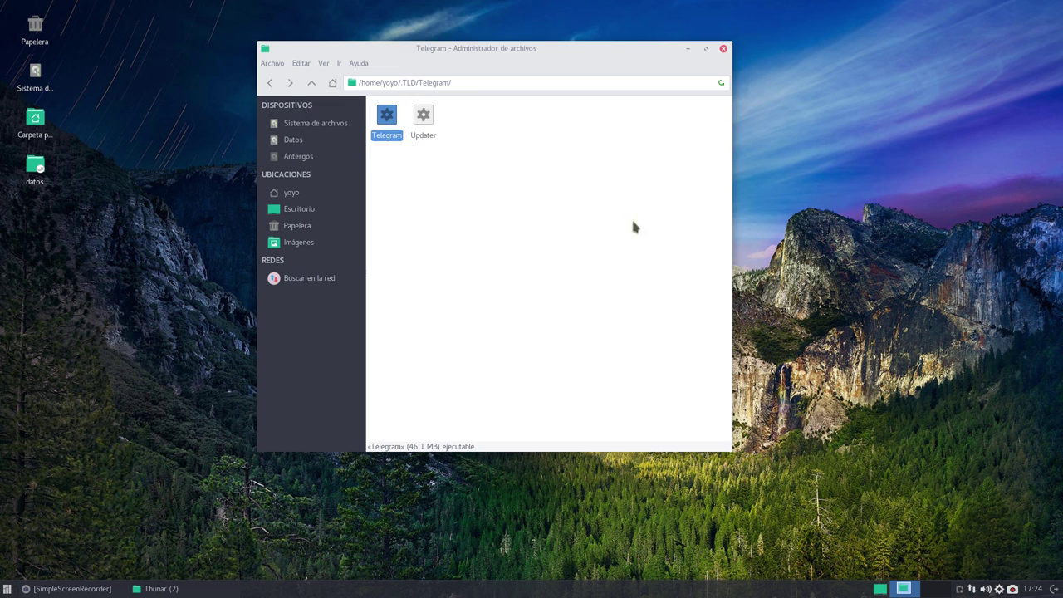
- Close the Telegram folder window and launch Telegram Desktop from the Internet applications
click(724, 49)
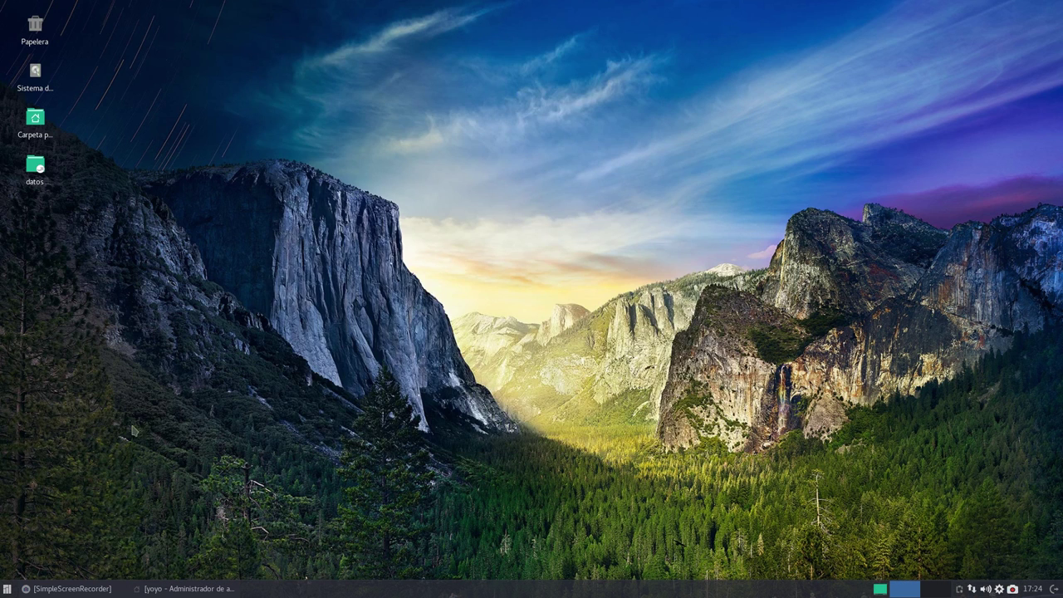
click(6, 588)
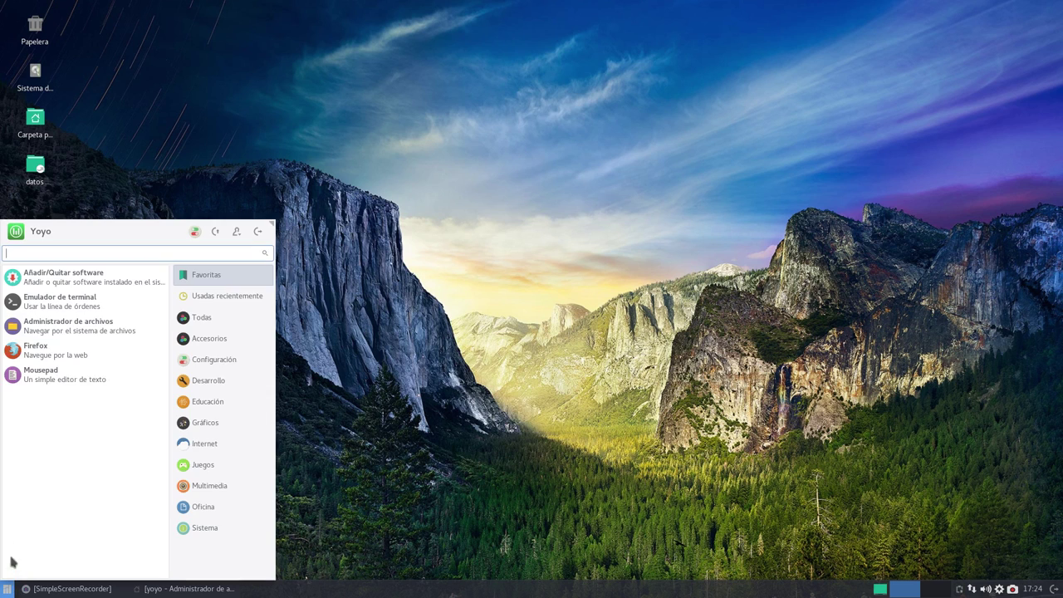
click(218, 445)
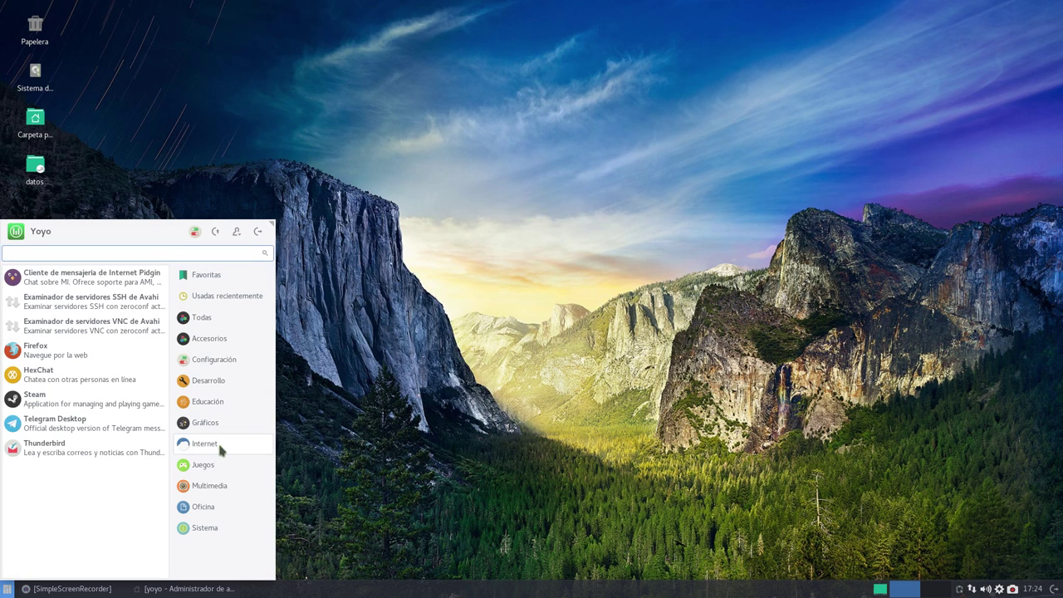
click(89, 430)
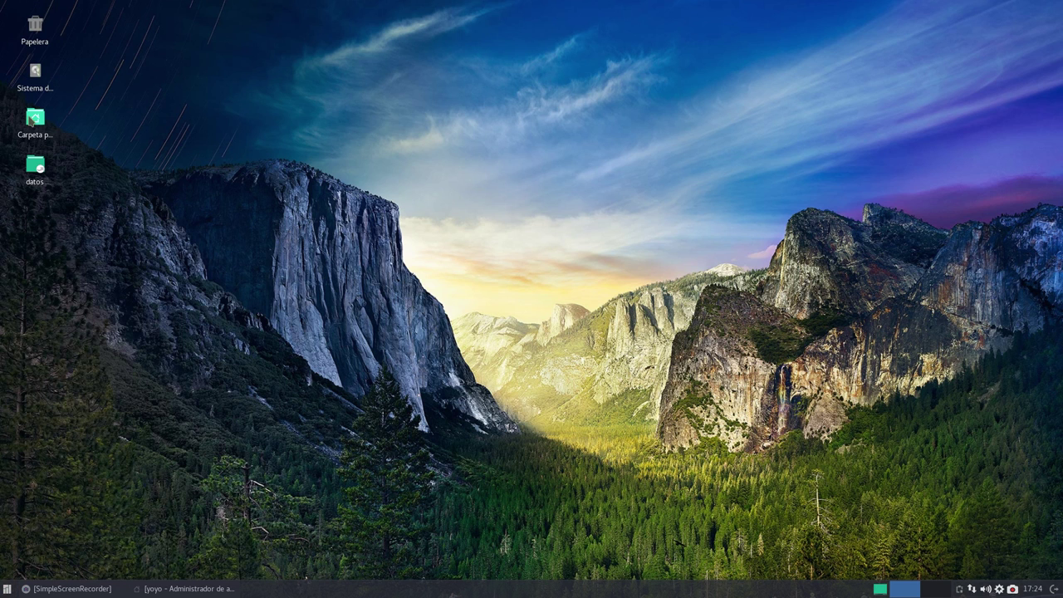
- Open the home folder, turn off Mostrar archivos ocultos, and minimise its window
double_click(32, 120)
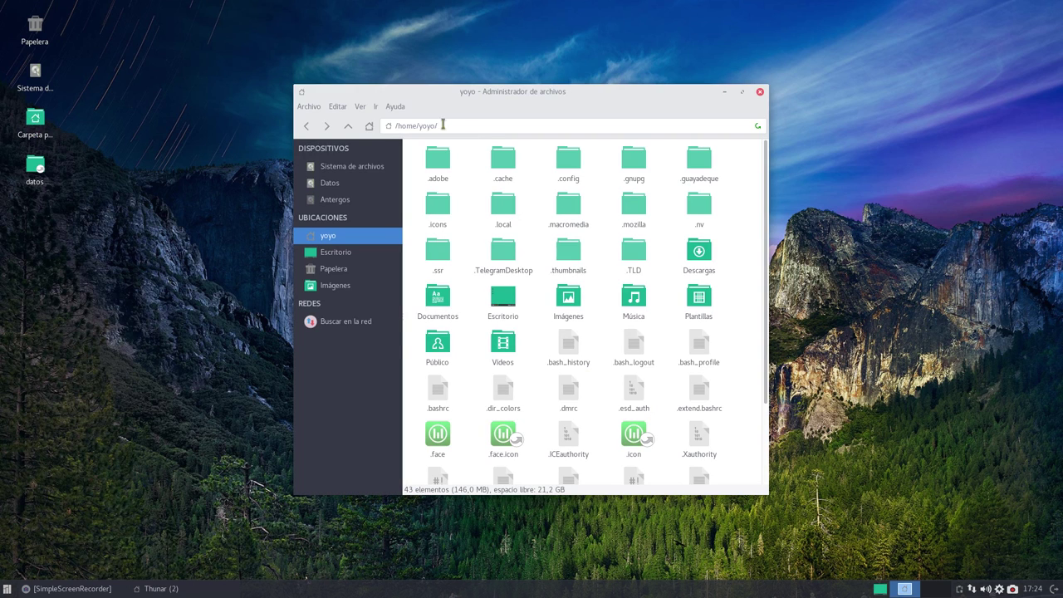
click(360, 107)
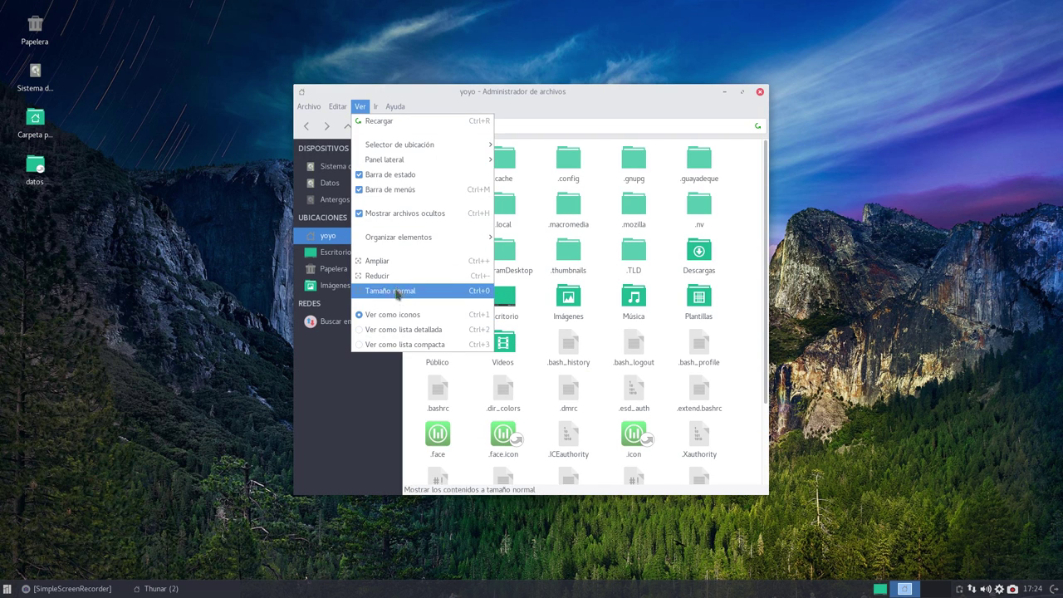
click(422, 216)
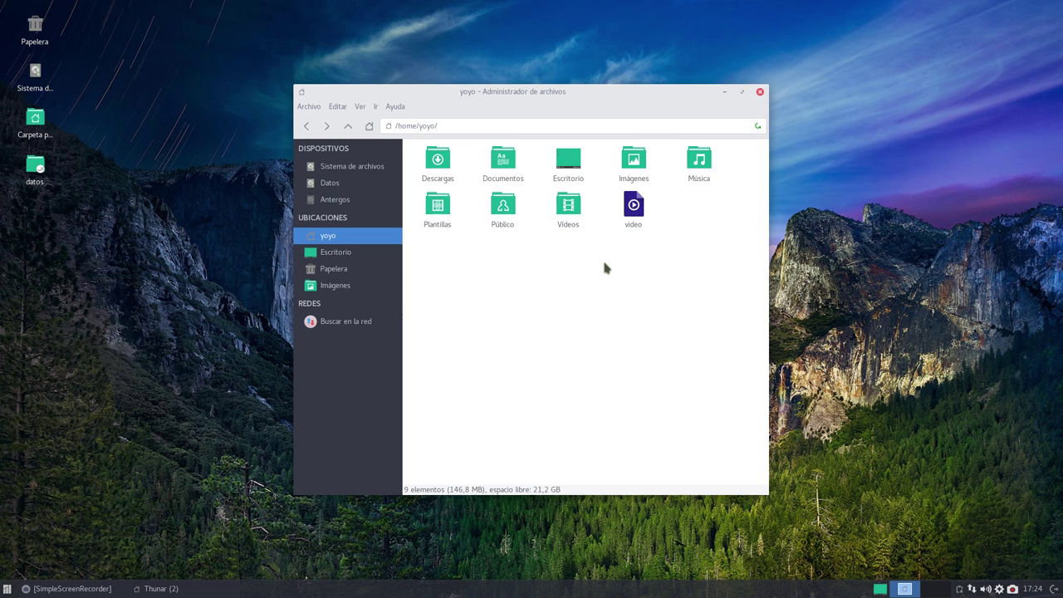
drag(570, 99, 428, 70)
click(582, 62)
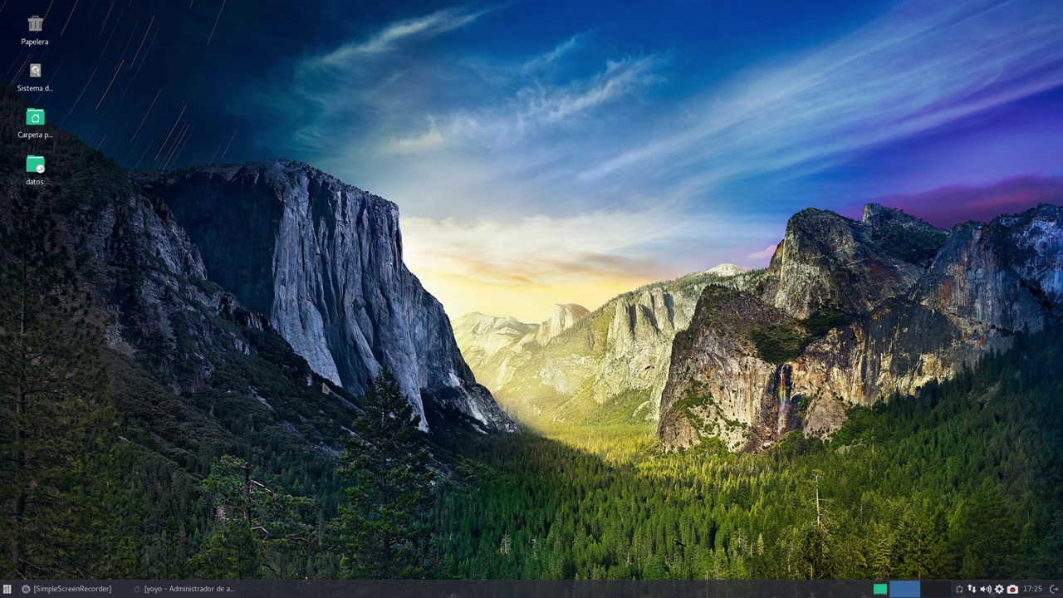
click(7, 589)
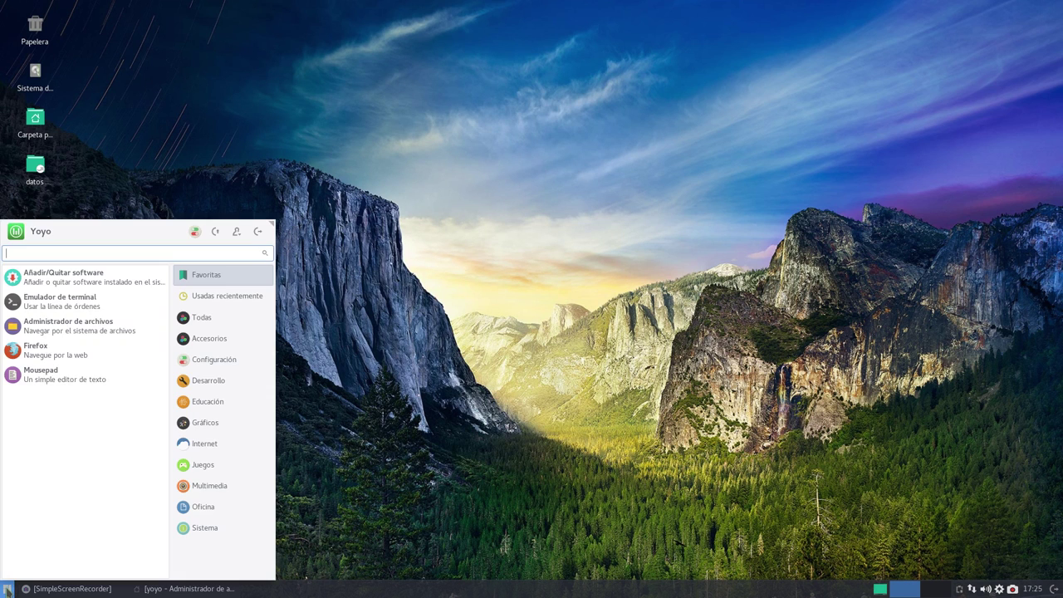
- In Añadir/Quitar software, search UBUNTU, mark ttf-ubuntu-font-family, then search droid
click(29, 281)
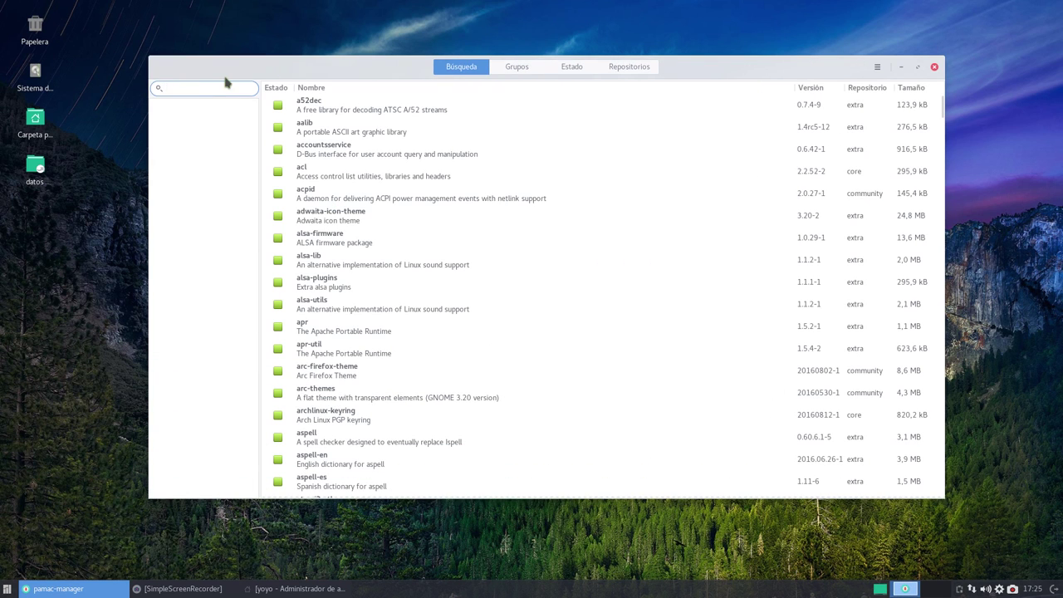
text(UBUNTU)
key(Return)
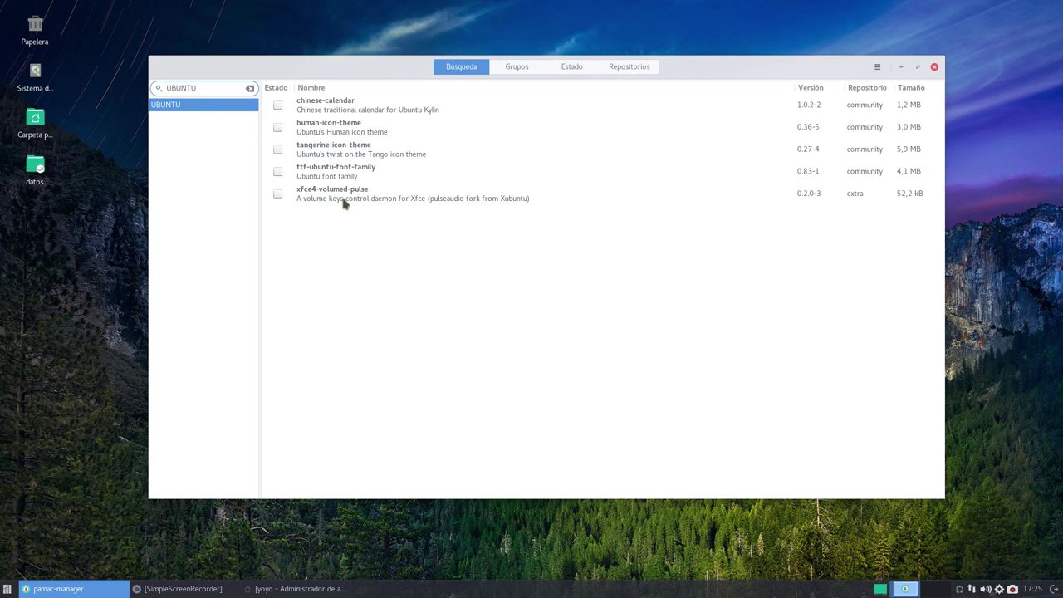
click(277, 172)
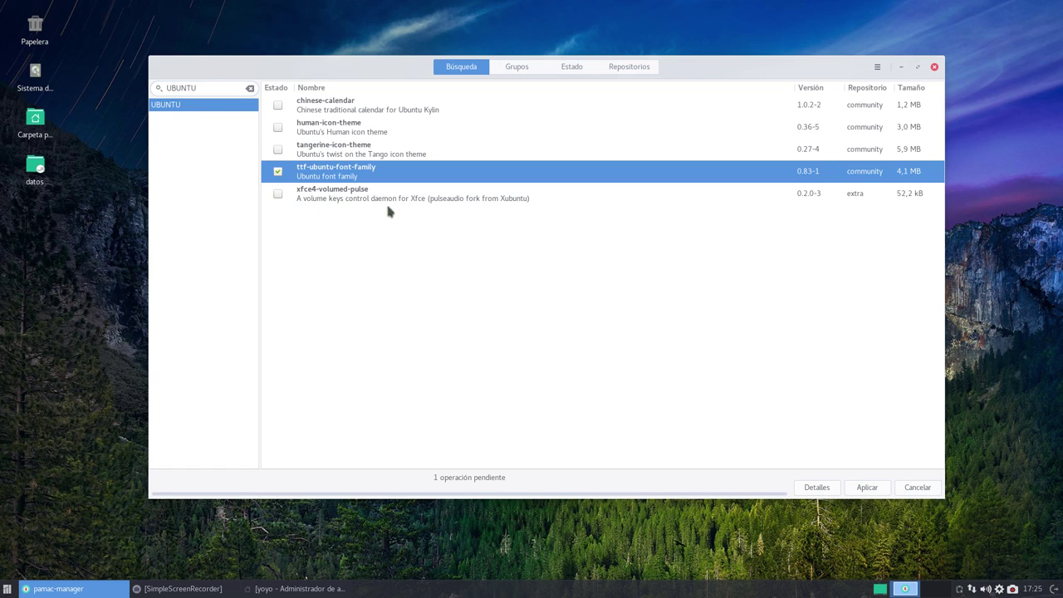
drag(197, 87, 158, 87)
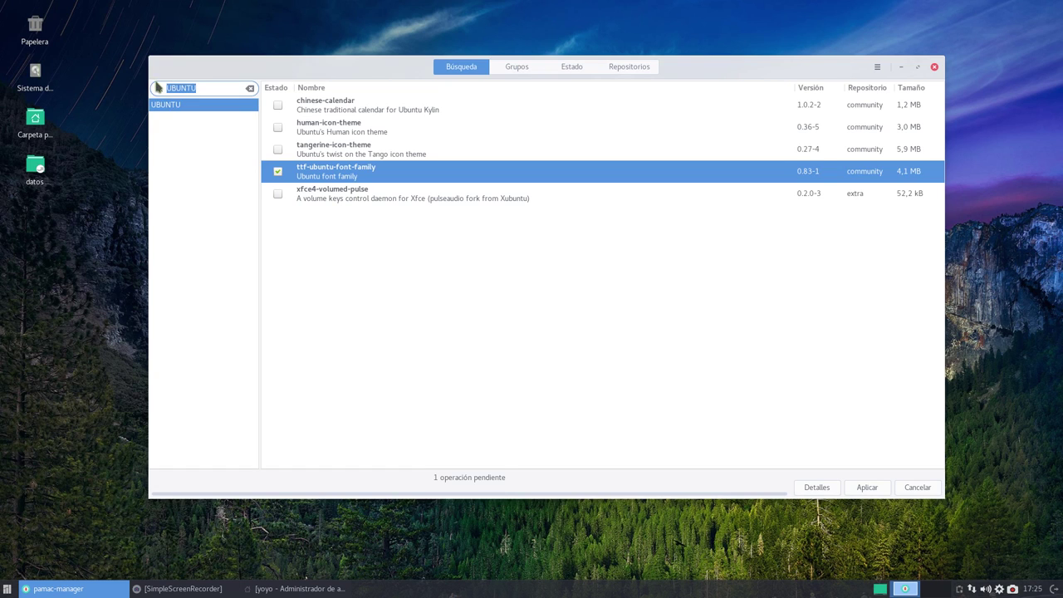
key(BackSpace)
text(droid)
key(Return)
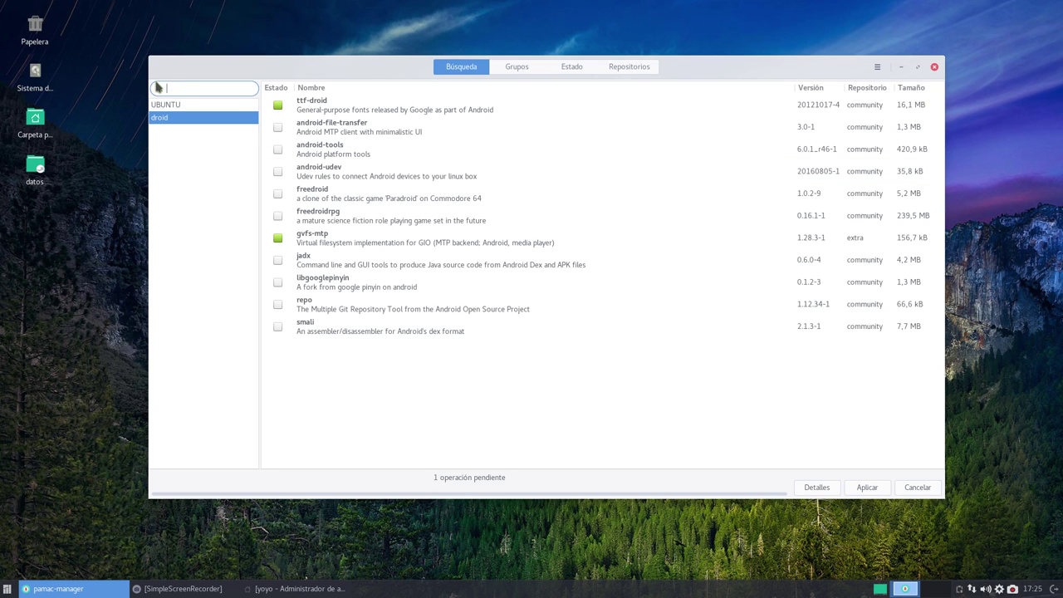
- Apply the pending install, authorise it with the account password, and minimise Pamac
click(868, 489)
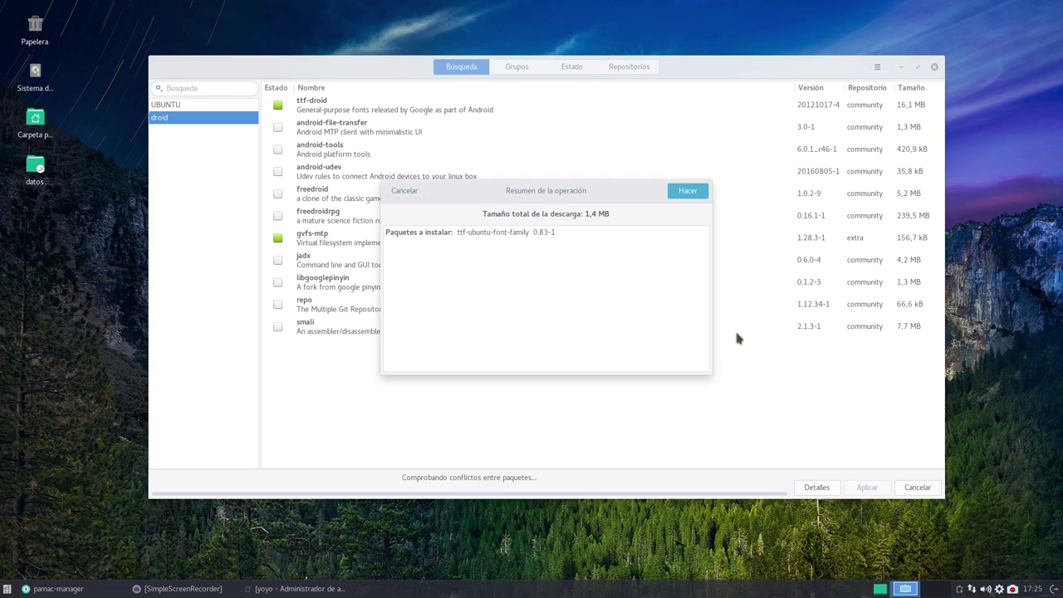
click(690, 193)
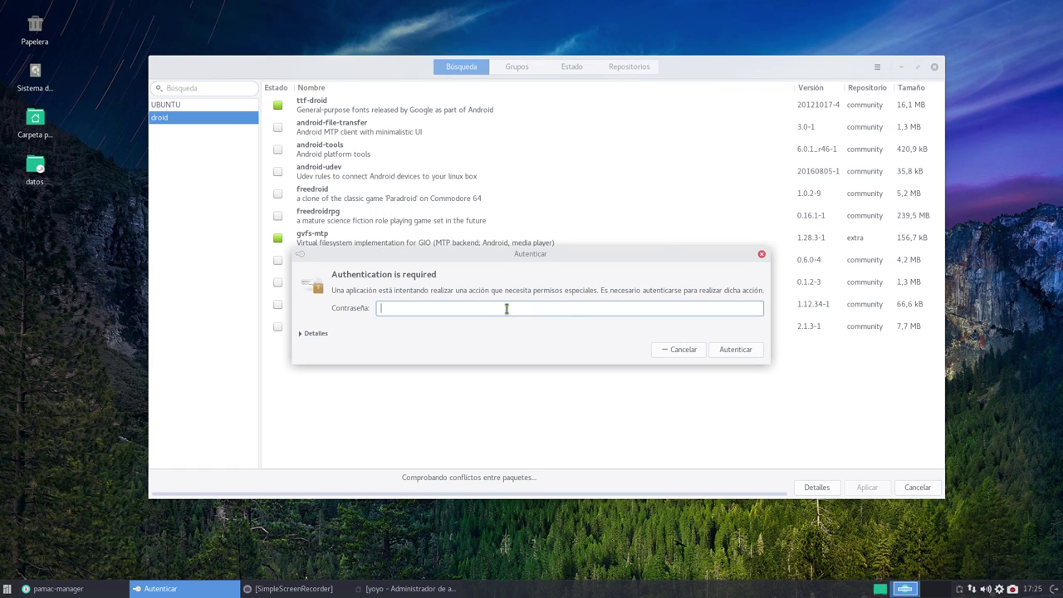
text(a)
key(Return)
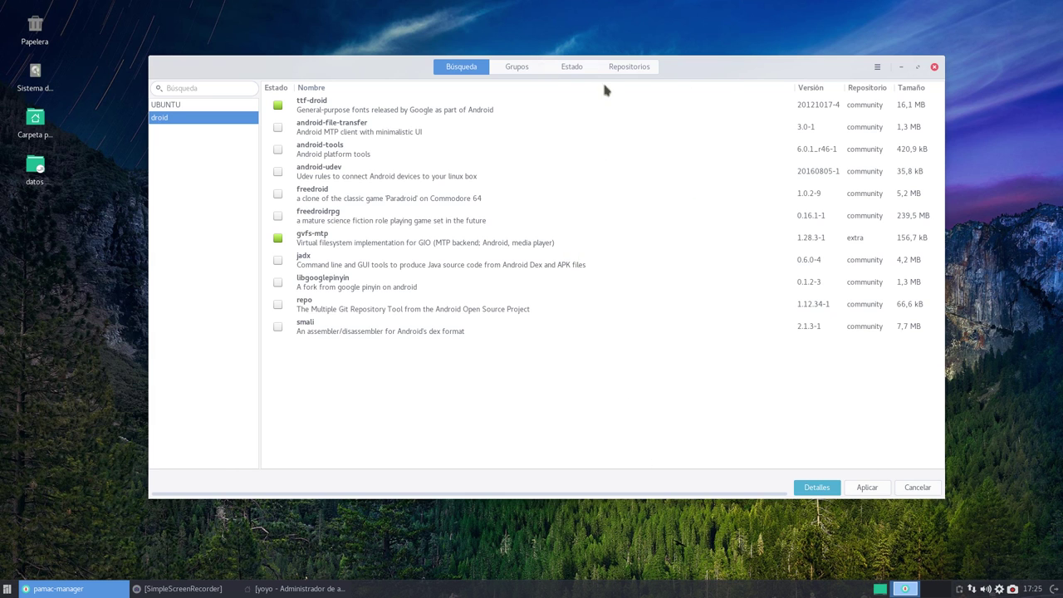
drag(728, 76, 651, 61)
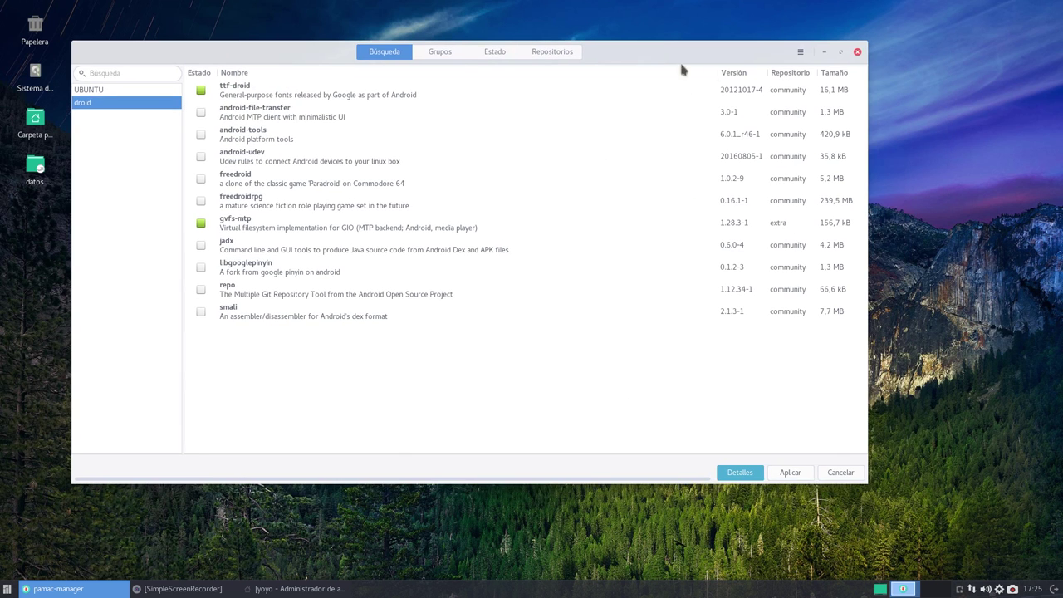
click(824, 54)
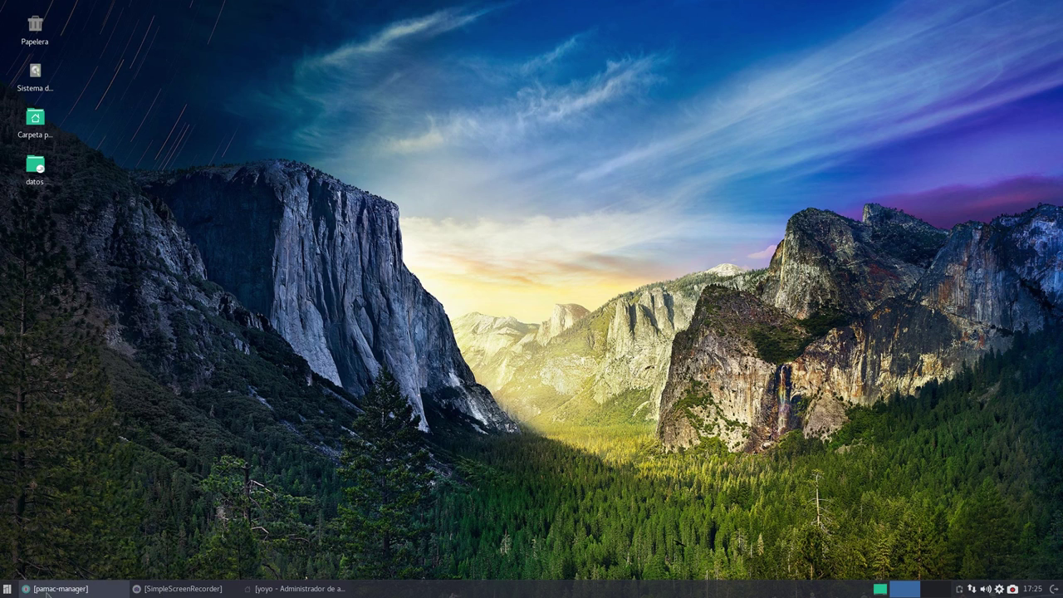
click(6, 588)
- Open Apariencia's font settings and toggle the custom 96 DPI option off and back on
click(194, 234)
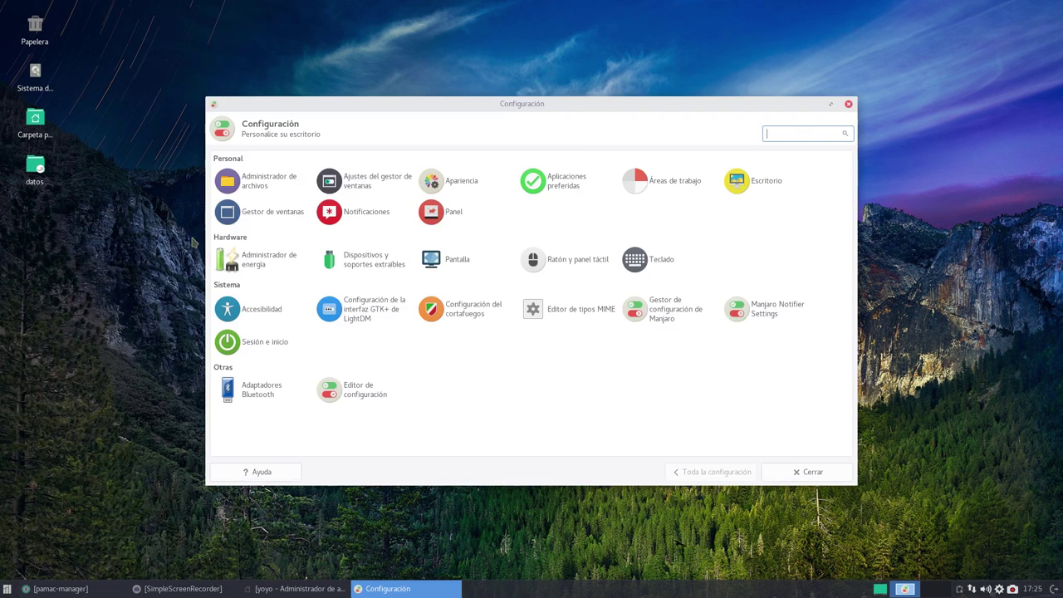
click(444, 180)
drag(475, 100, 476, 38)
click(294, 125)
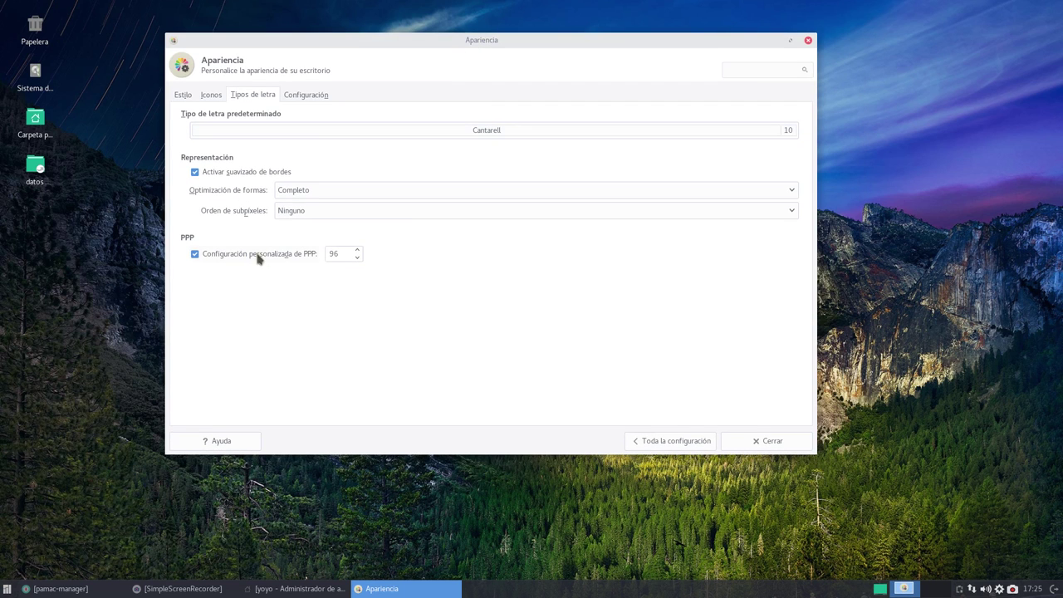
click(249, 259)
click(247, 261)
click(248, 261)
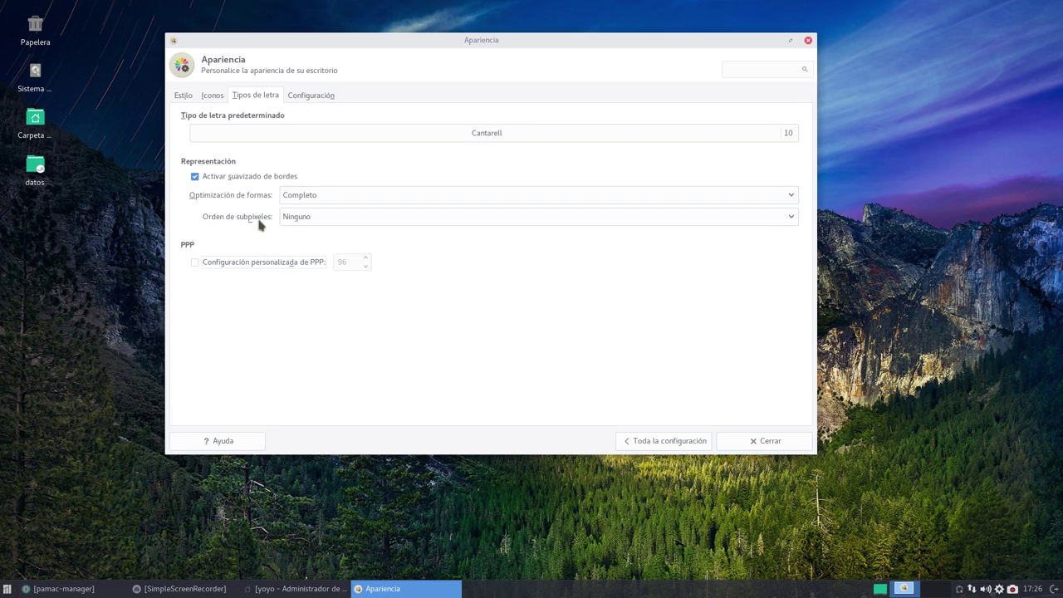
click(246, 262)
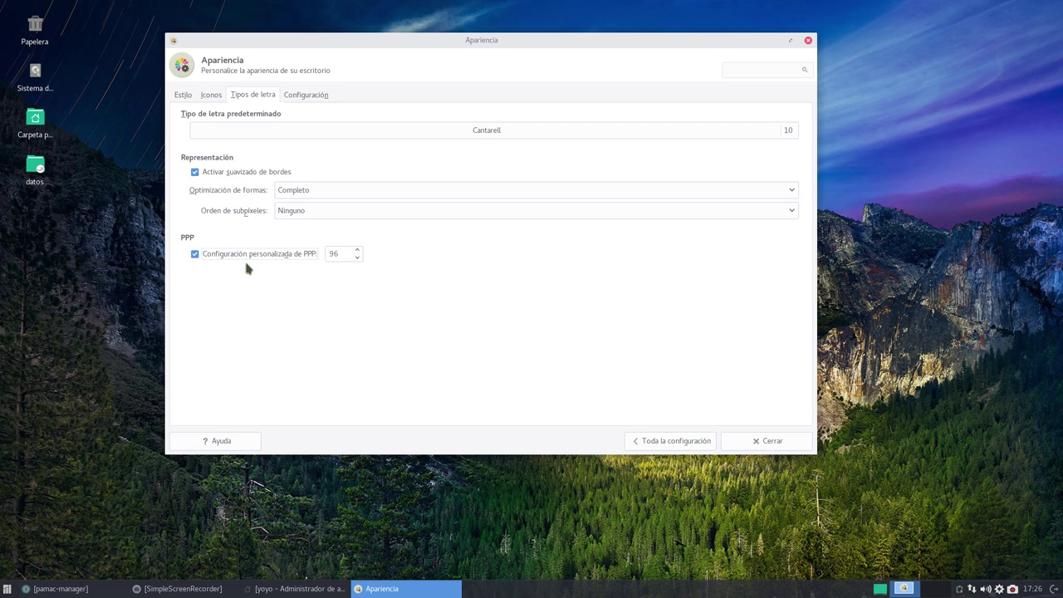
- Set the default font to Droid Sans 11
click(457, 136)
scroll(416, 245, up, 5)
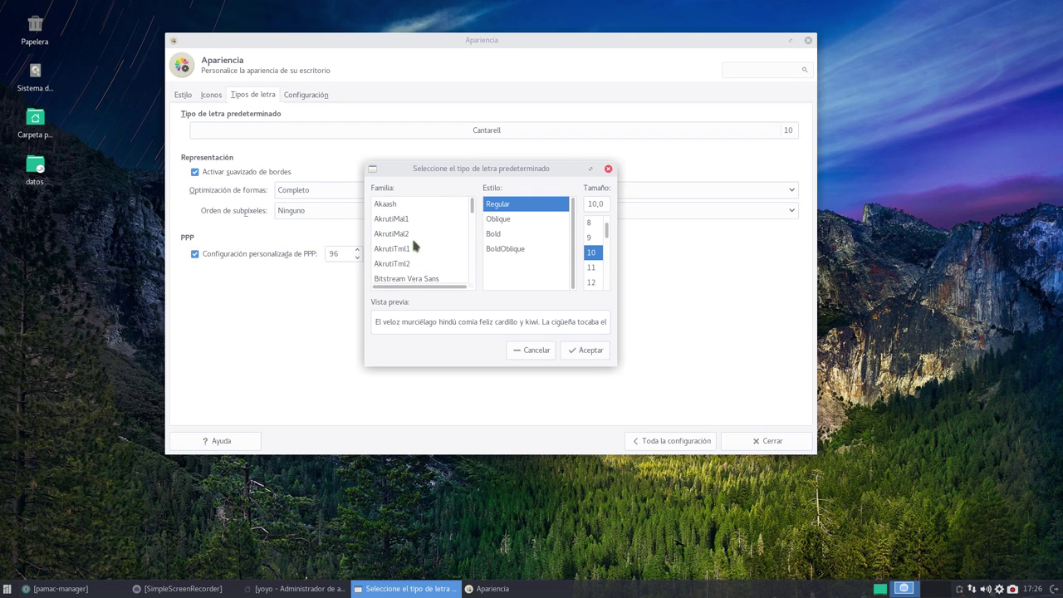
scroll(415, 249, down, 8)
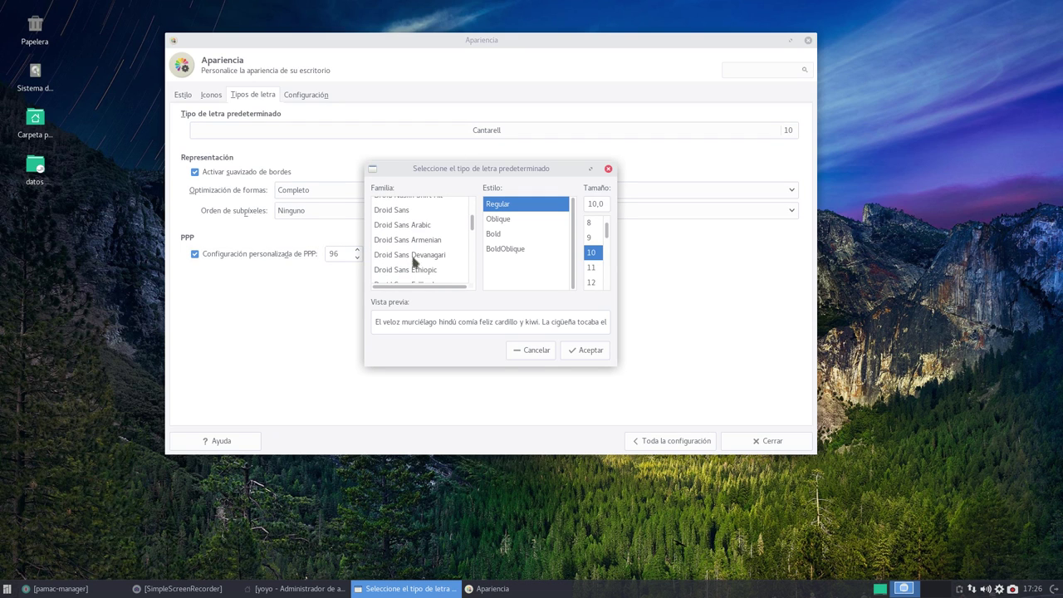
click(403, 214)
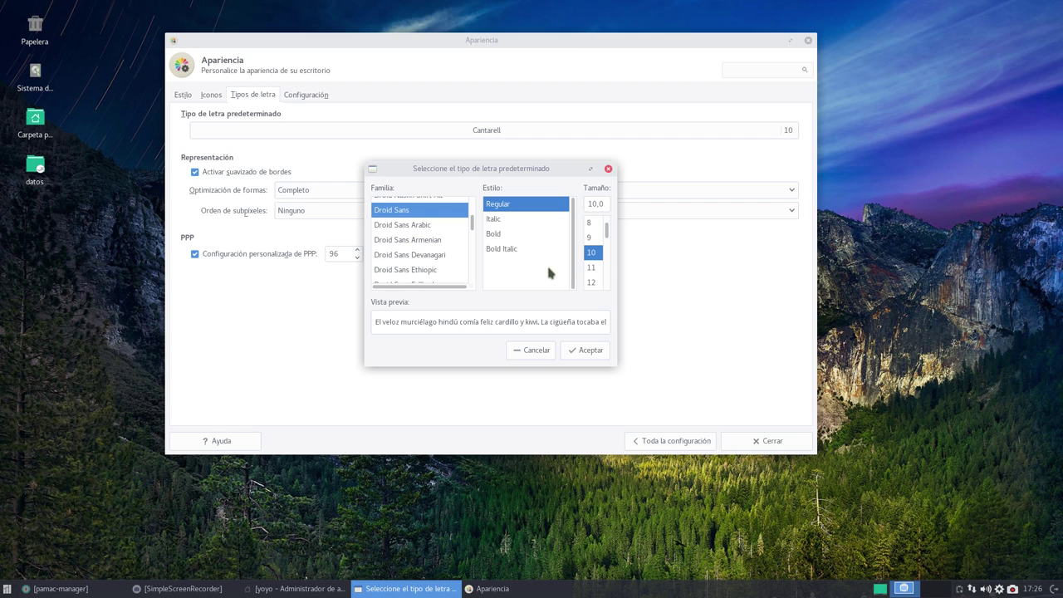
click(592, 267)
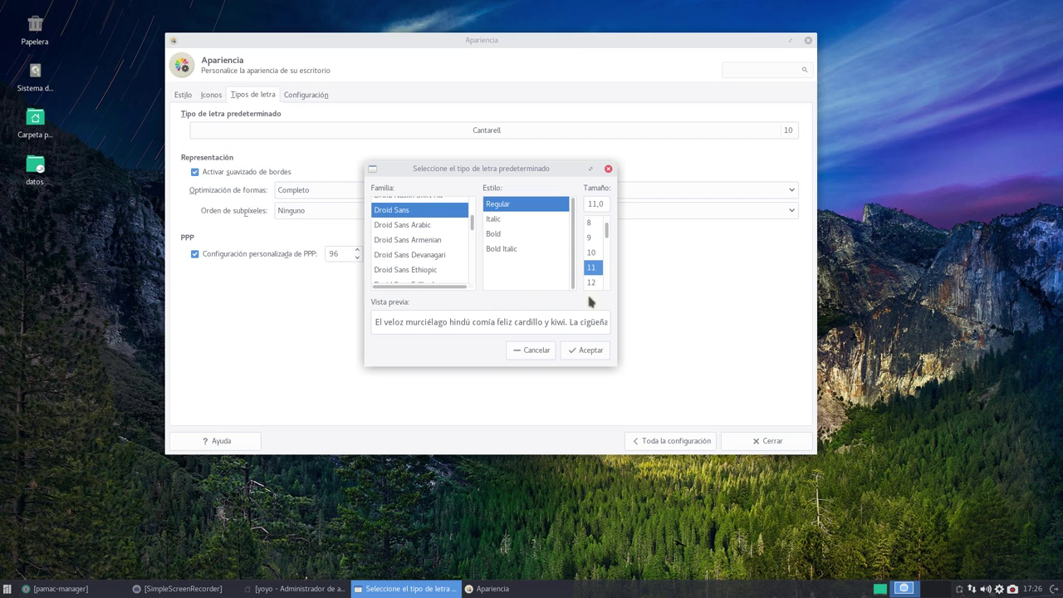
click(585, 349)
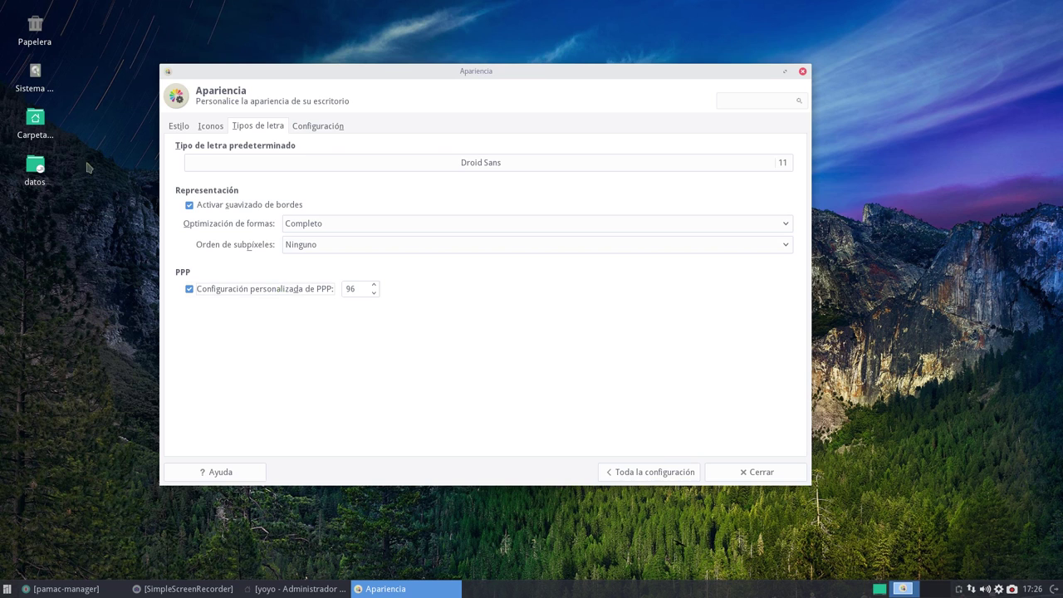
- Open and close the home folder, then change the default font size to Droid Sans 10
click(43, 123)
double_click(43, 122)
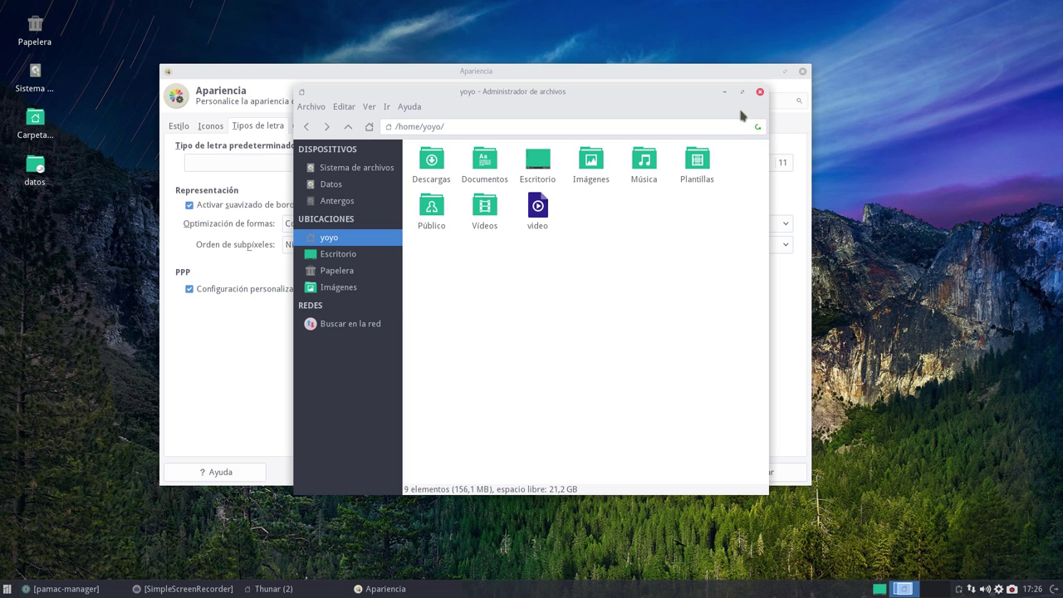
click(760, 91)
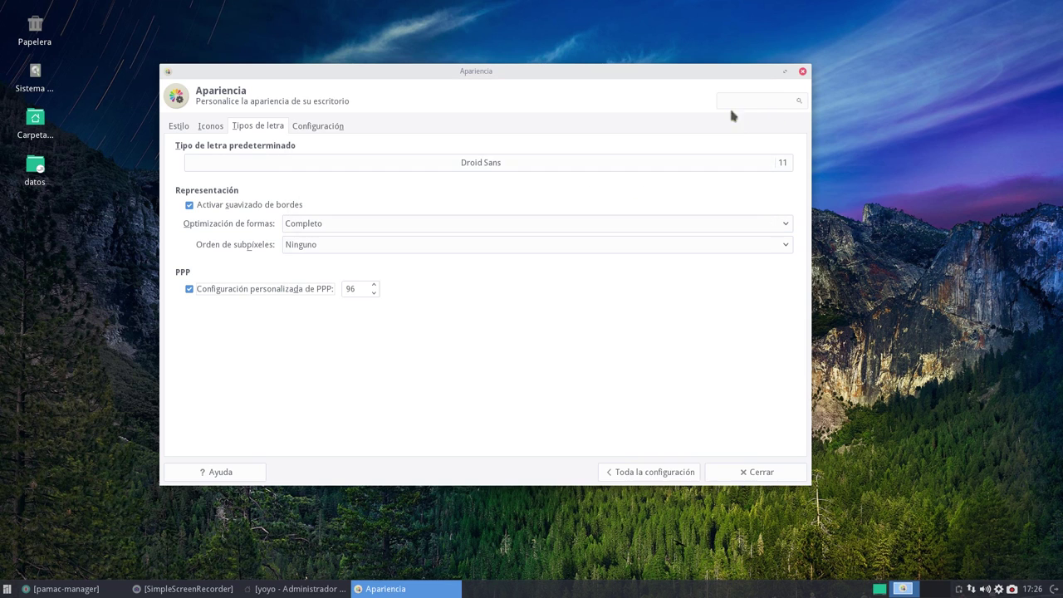
click(493, 164)
click(583, 268)
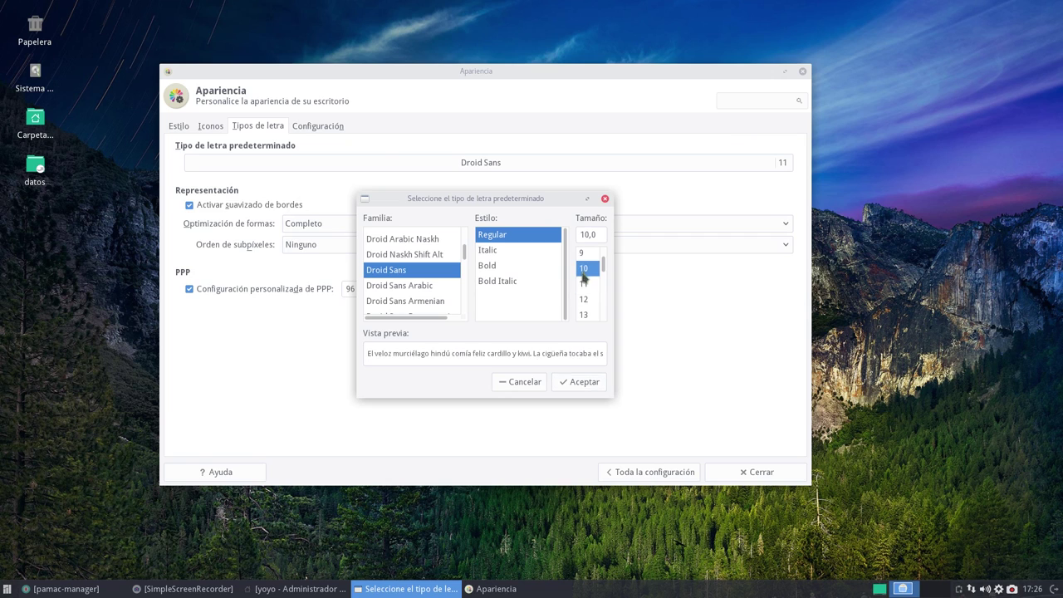
click(576, 382)
- Compare text with custom DPI on and off, leave it off, and close the settings
click(260, 277)
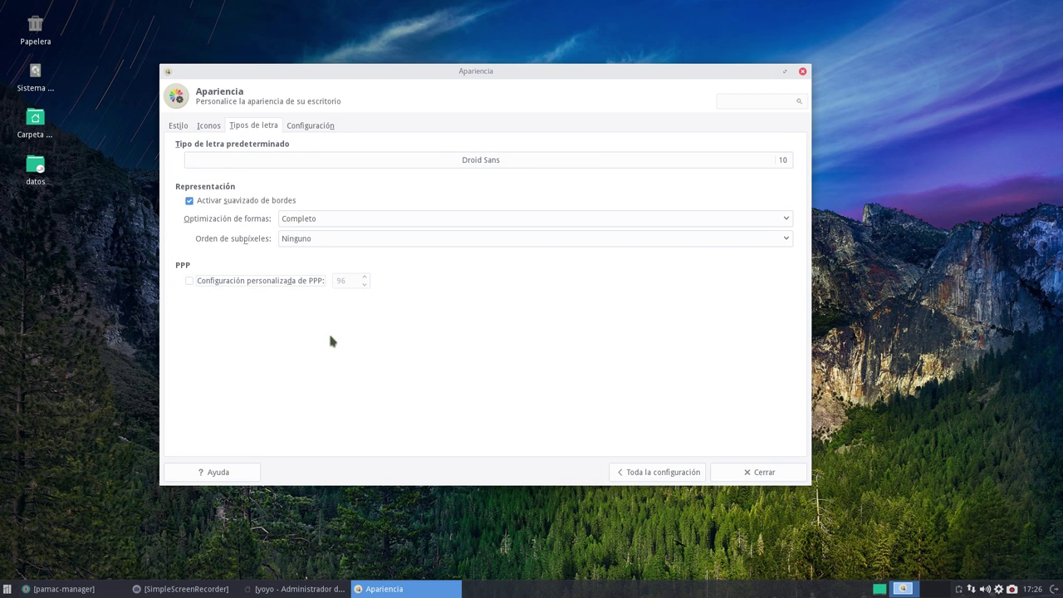
click(229, 281)
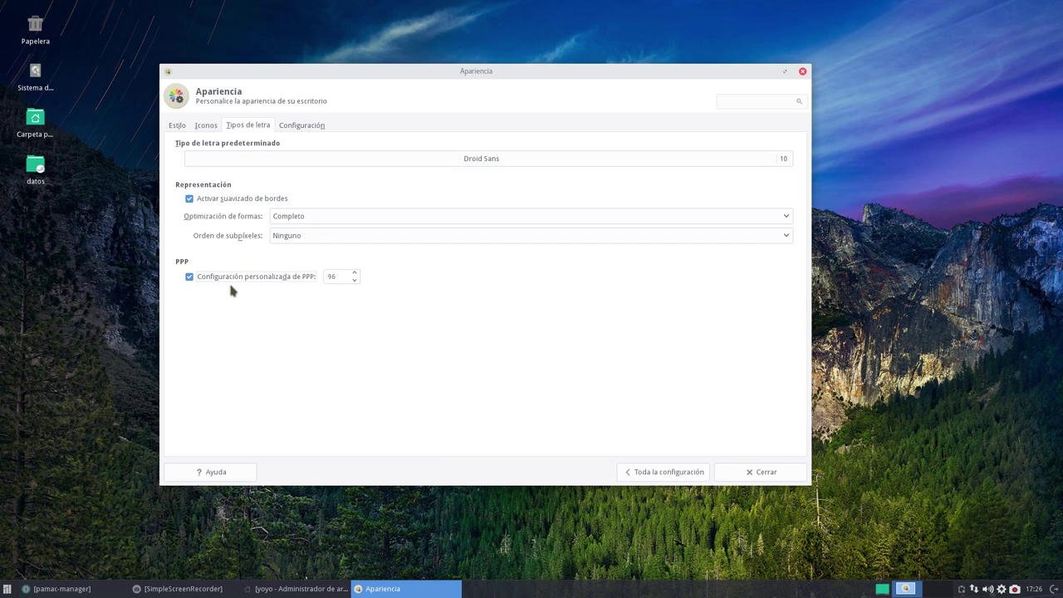
click(255, 280)
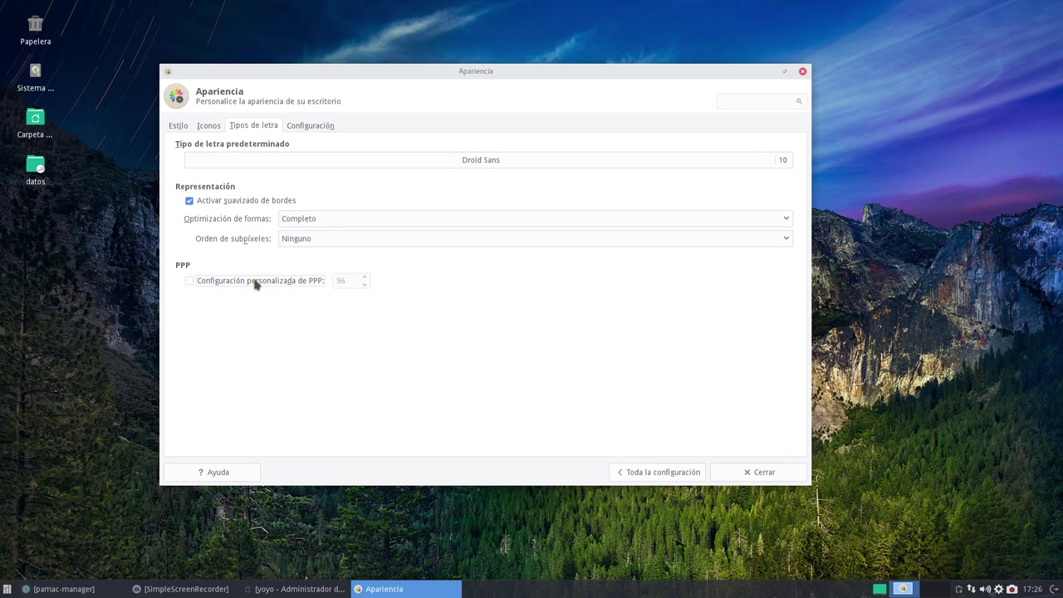
click(256, 283)
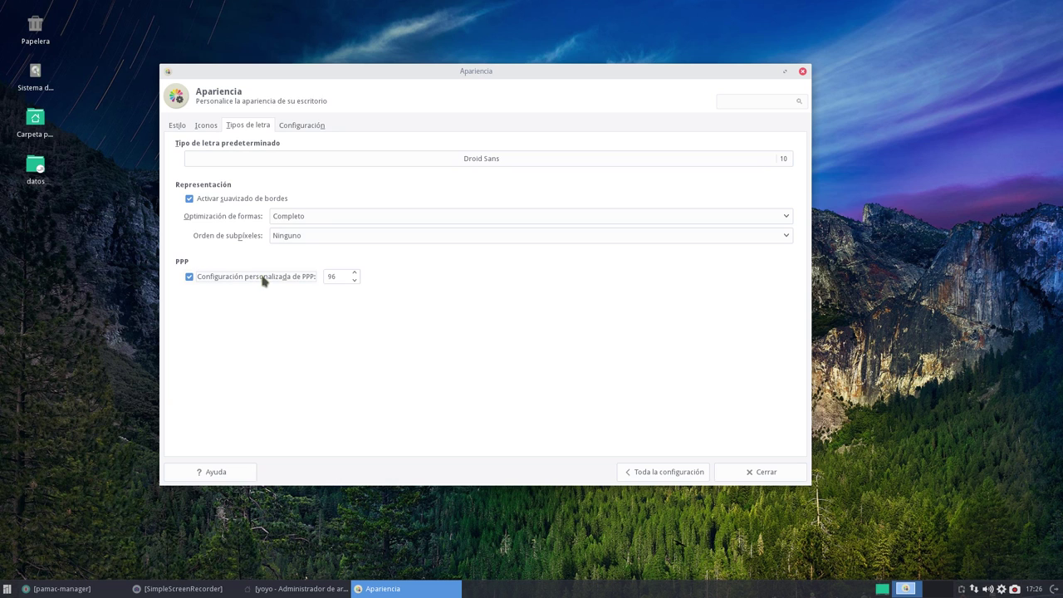
click(266, 283)
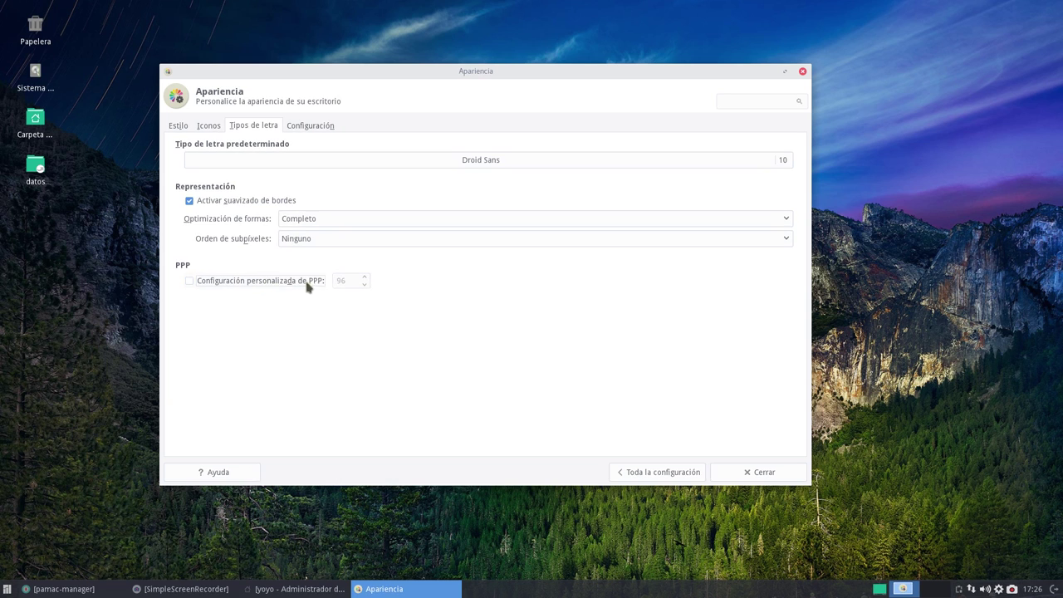
click(641, 473)
click(722, 475)
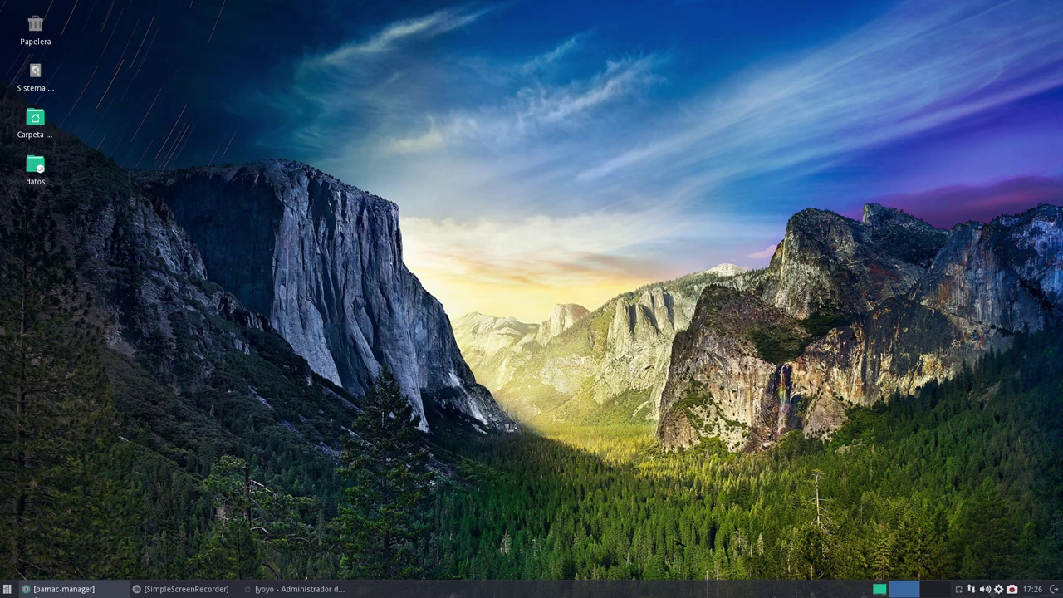
click(7, 589)
- Launch a terminal and start typing 'sudo pacman', then close it and the file manager
click(59, 301)
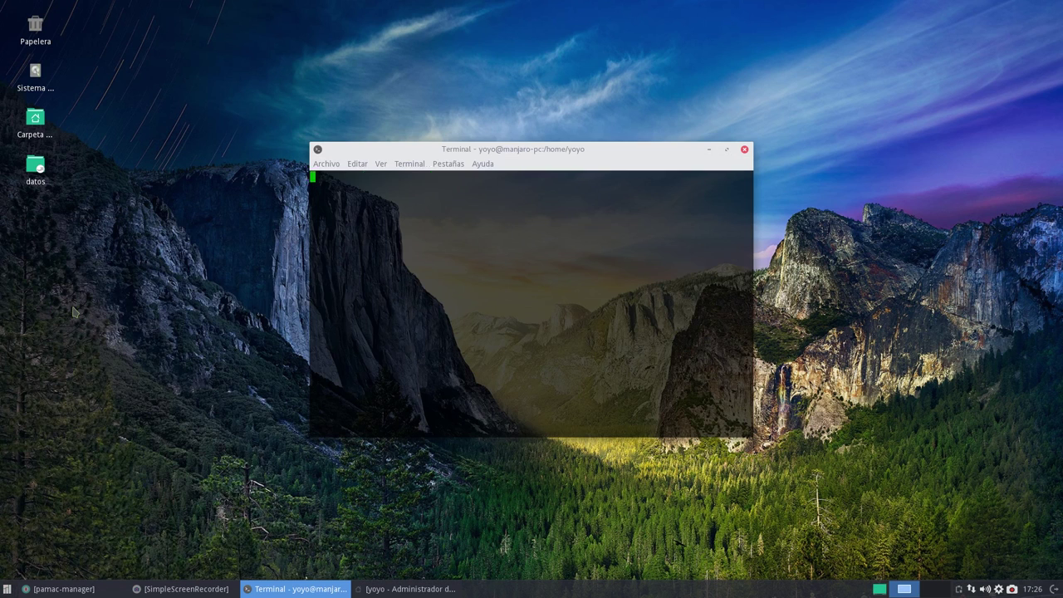
drag(588, 154, 456, 118)
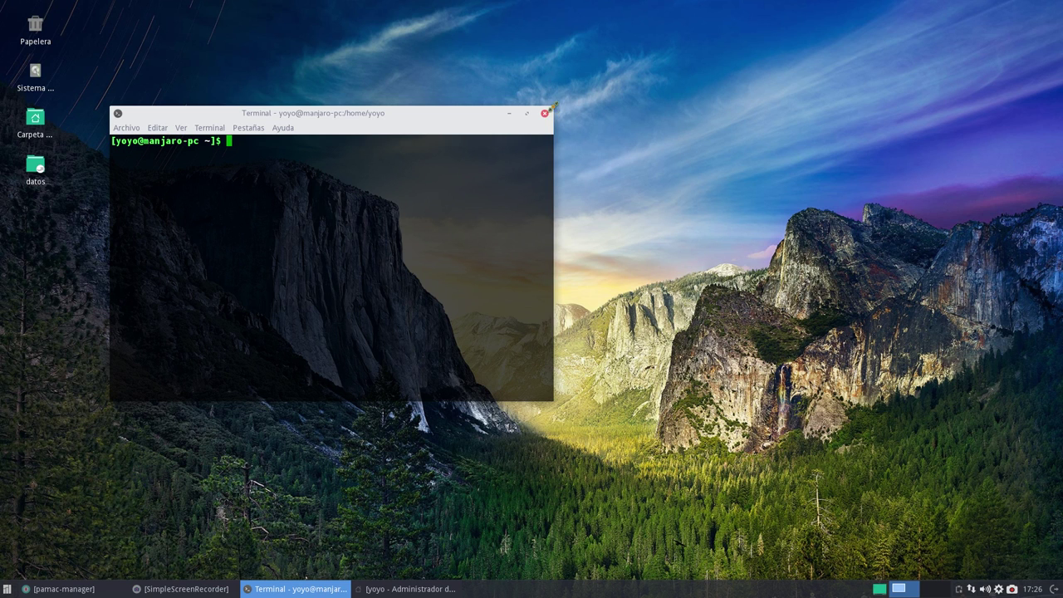
drag(554, 111, 842, 43)
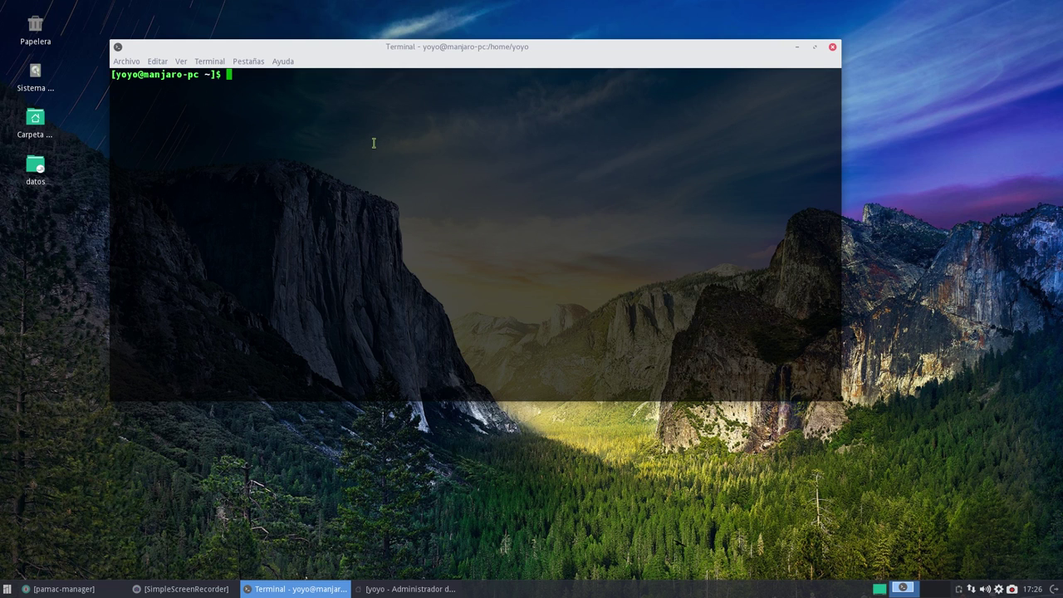
text(sudo pacman)
click(832, 46)
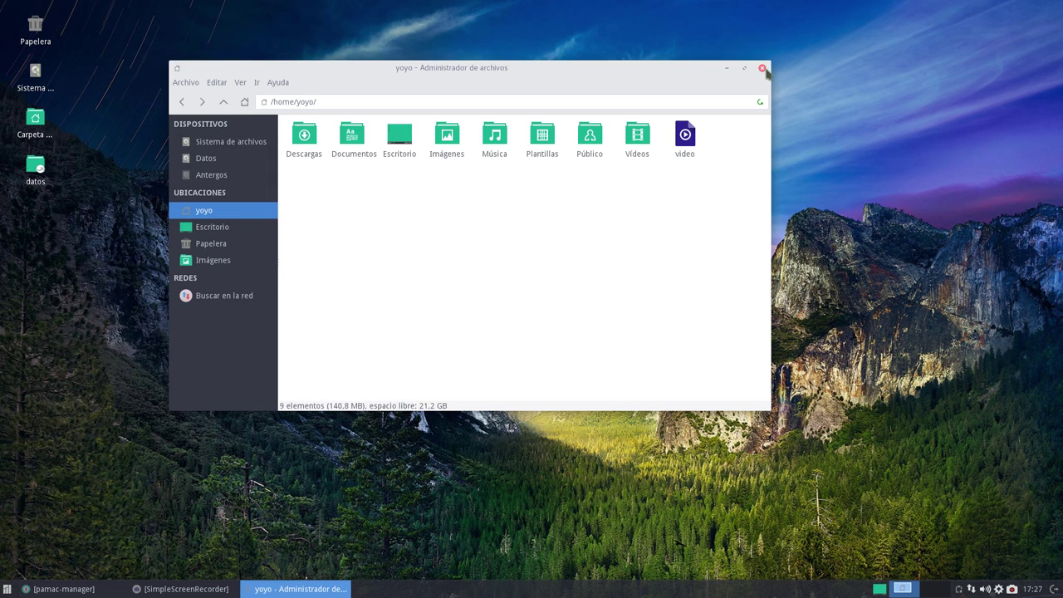
click(764, 69)
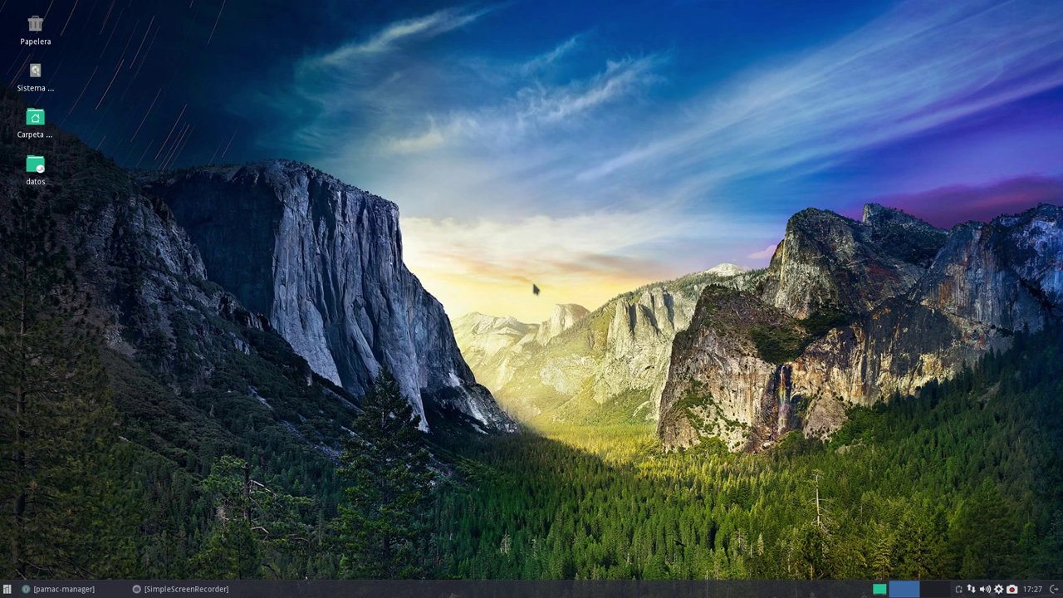
click(6, 589)
- In a new enlarged terminal, run sudo pacman -S screenfetch, enter the password and confirm with s
click(50, 301)
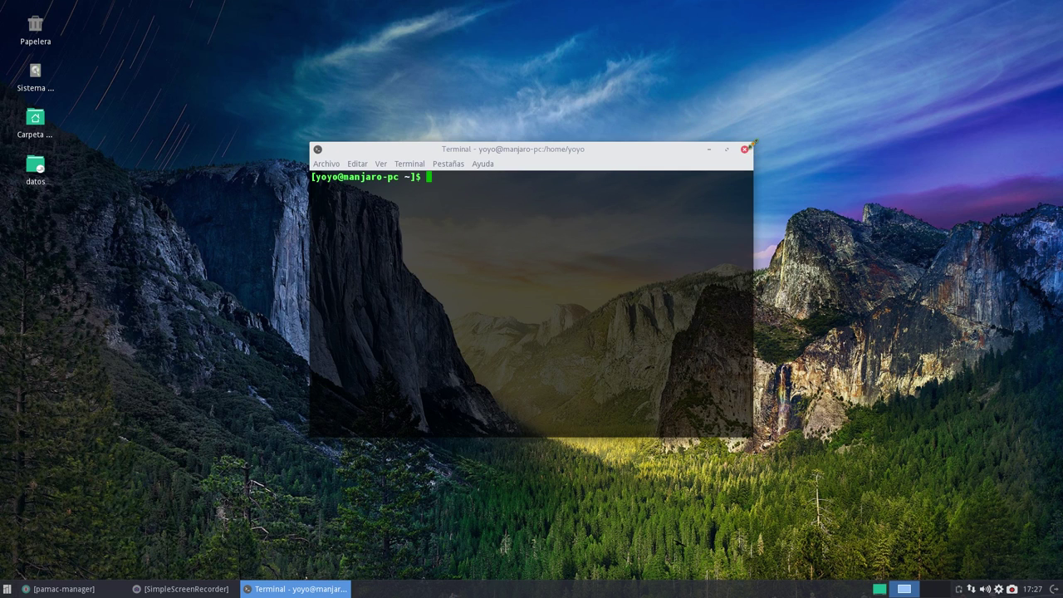
click(755, 149)
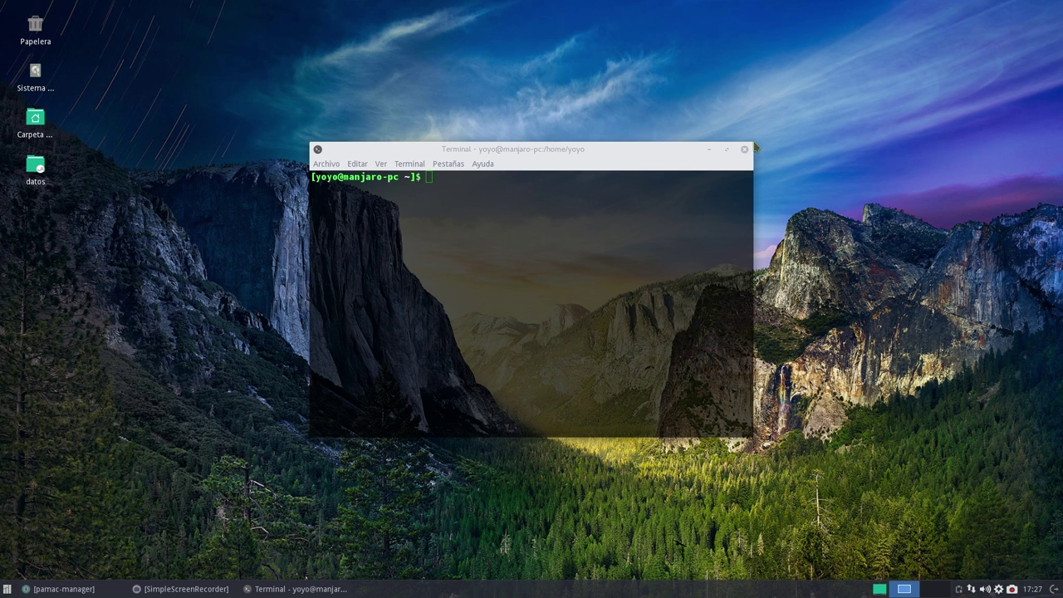
drag(755, 147, 1003, 82)
drag(631, 100, 484, 107)
text(sudo)
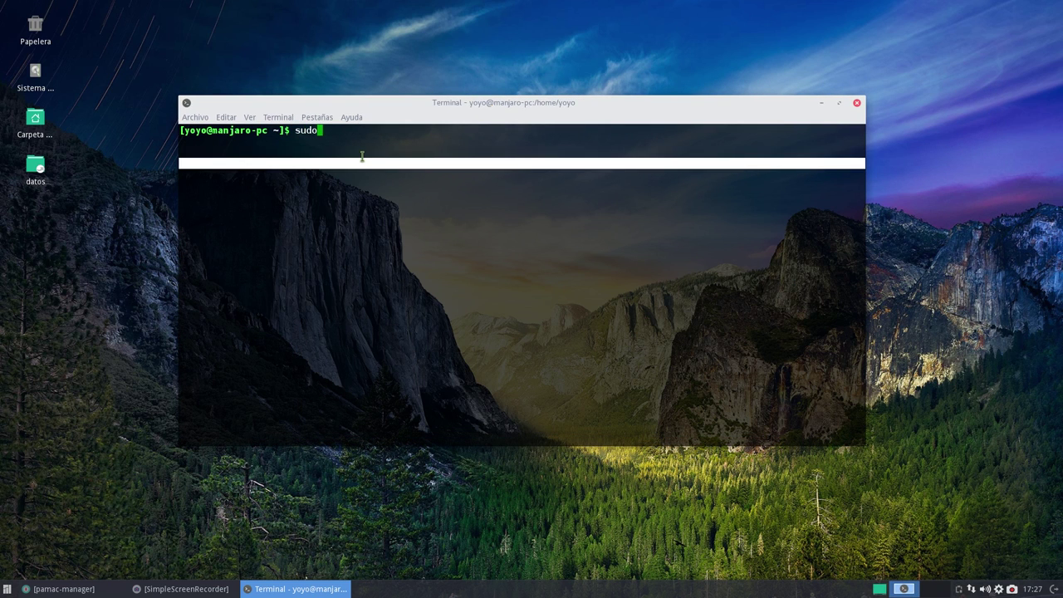
text( pacman -S screenfe)
text(tch)
key(Return)
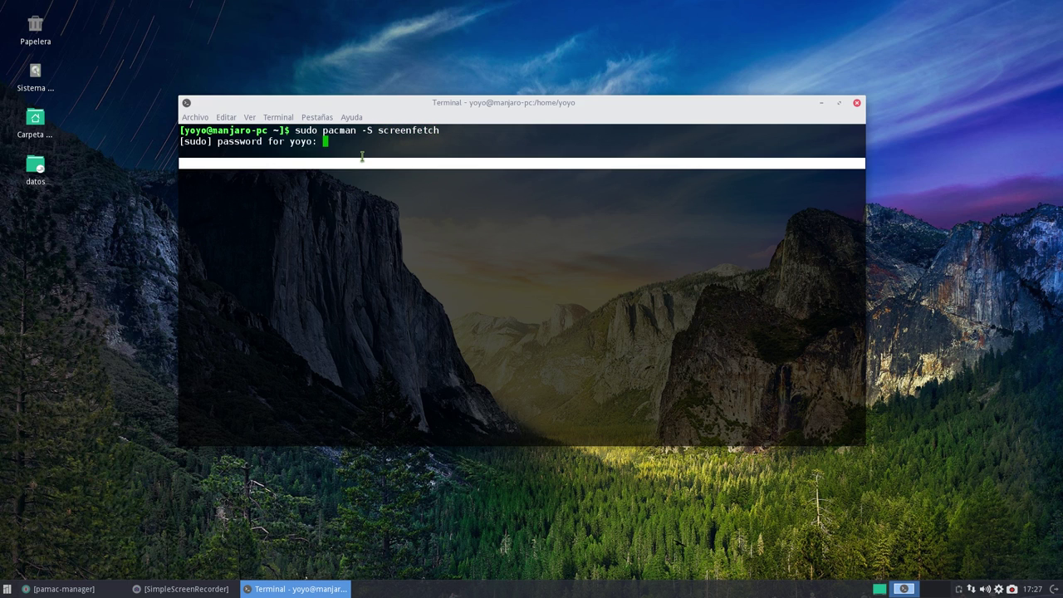
key(Return)
text(stalación? [S/n)
key(Return)
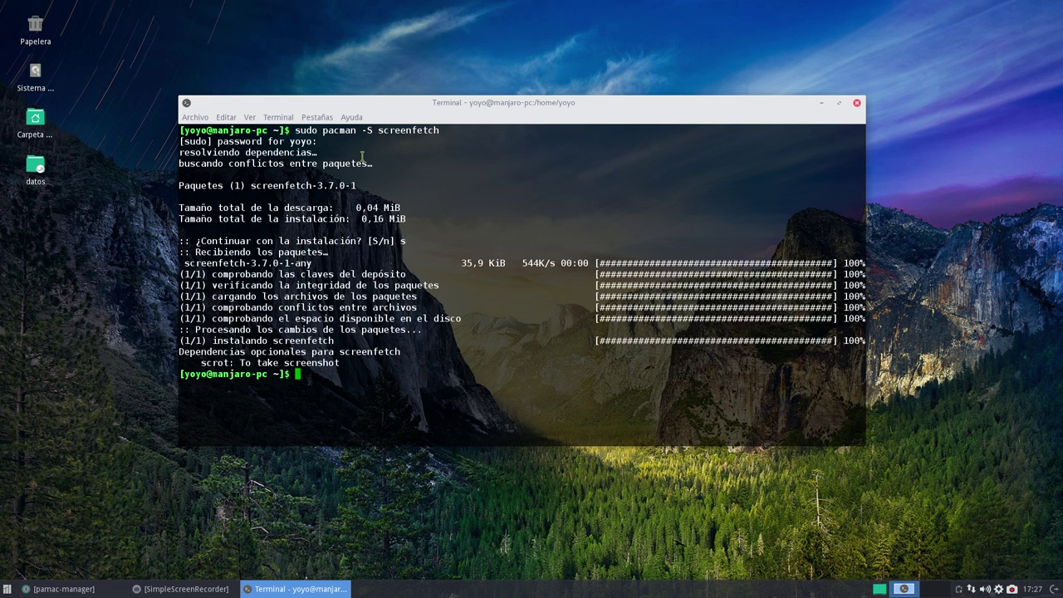
drag(413, 101, 366, 67)
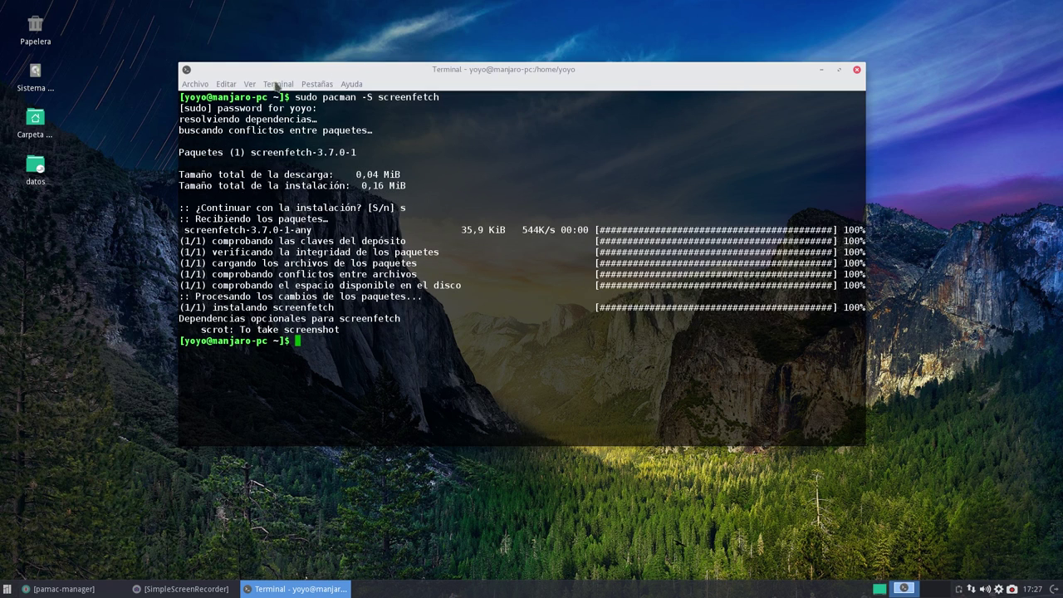
- Set the terminal font to Ubuntu Mono in the terminal's appearance preferences
click(226, 84)
click(238, 173)
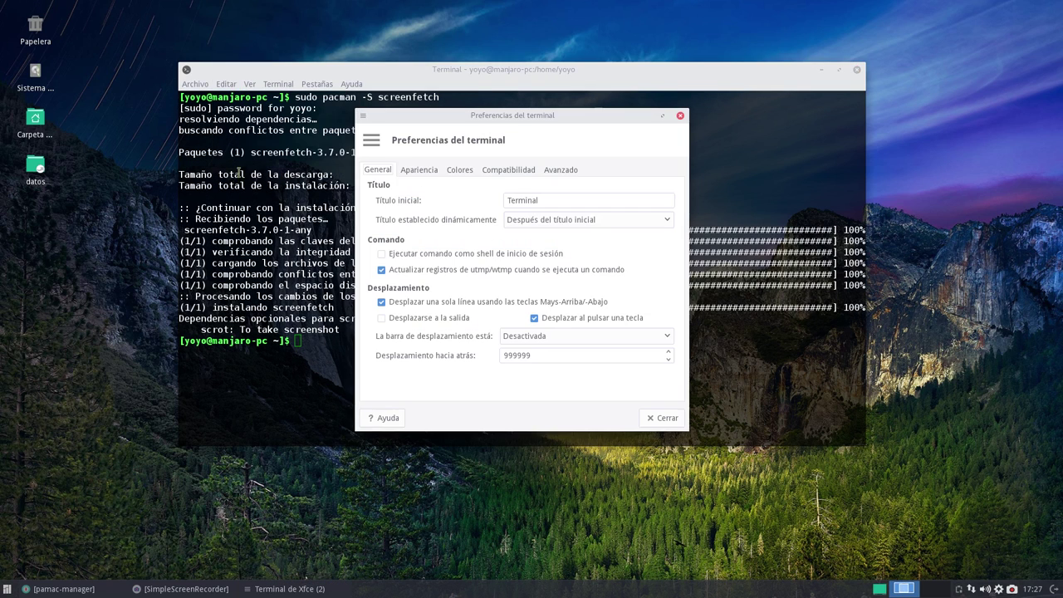
click(419, 170)
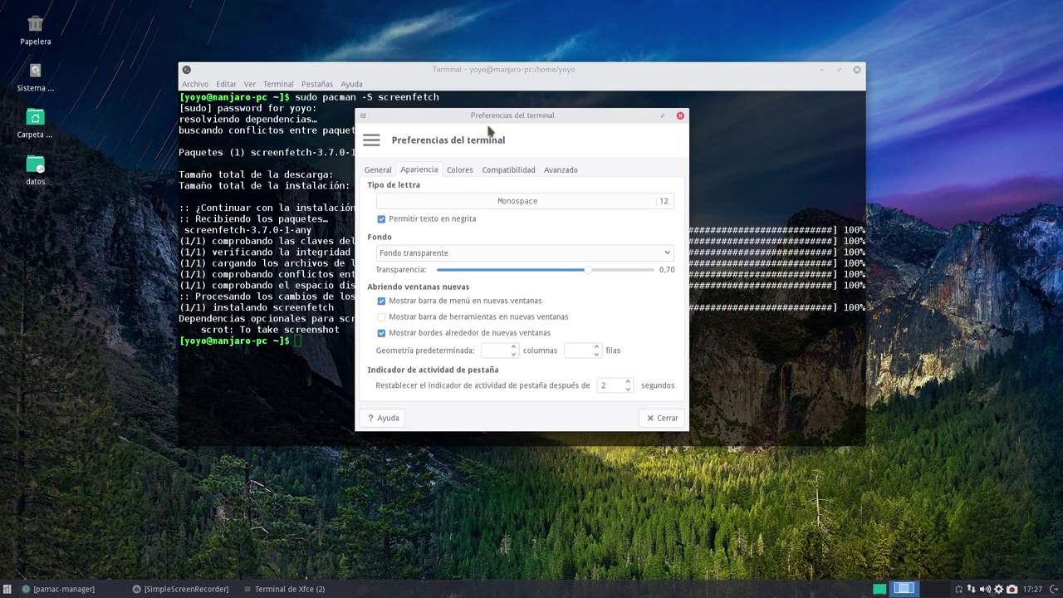
drag(487, 115, 285, 31)
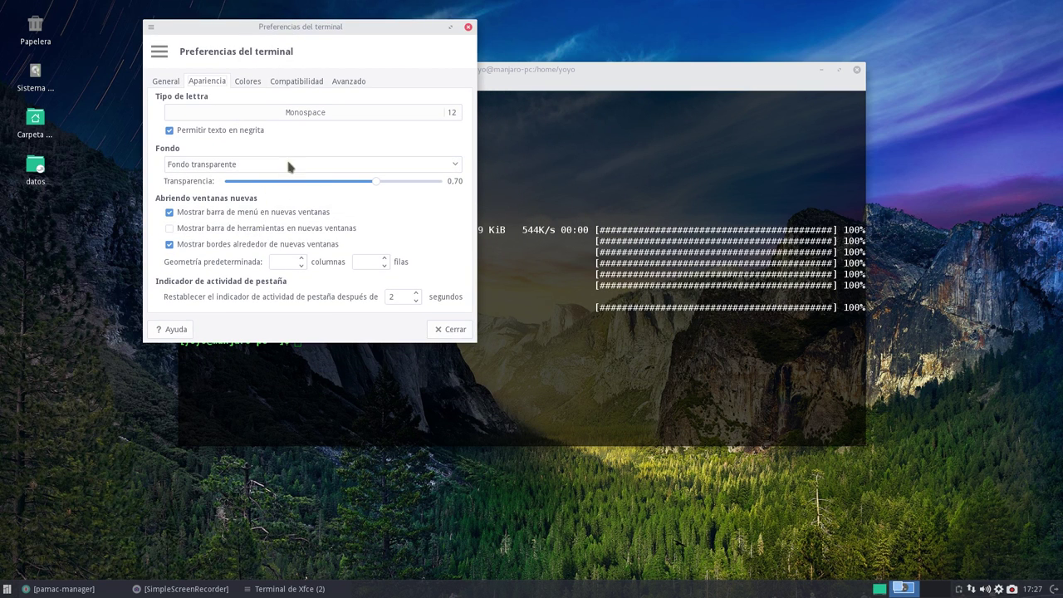
click(313, 112)
scroll(256, 181, down, 3)
scroll(254, 182, down, 10)
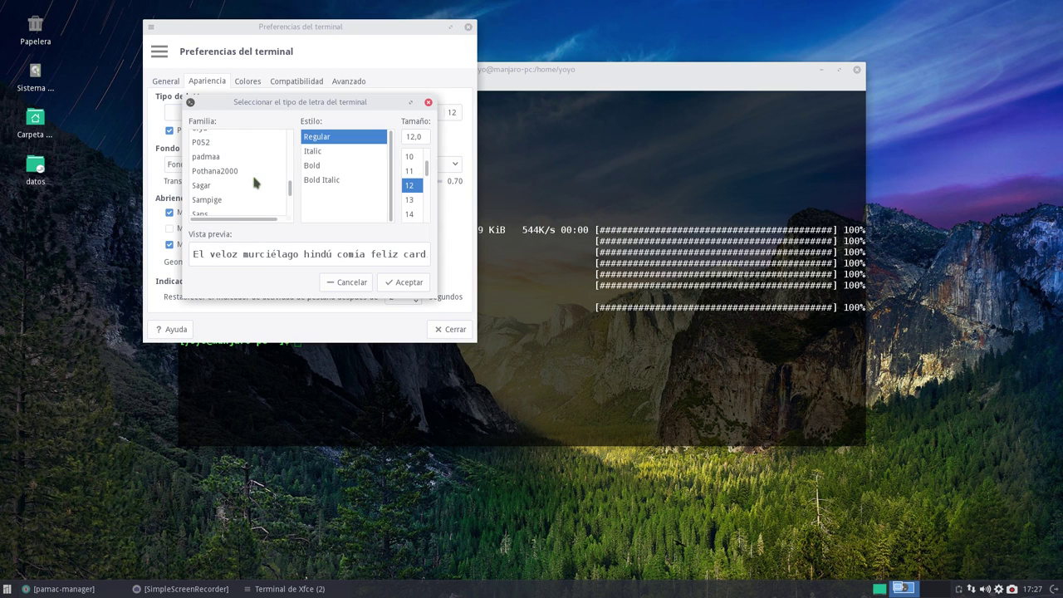
scroll(255, 171, down, 4)
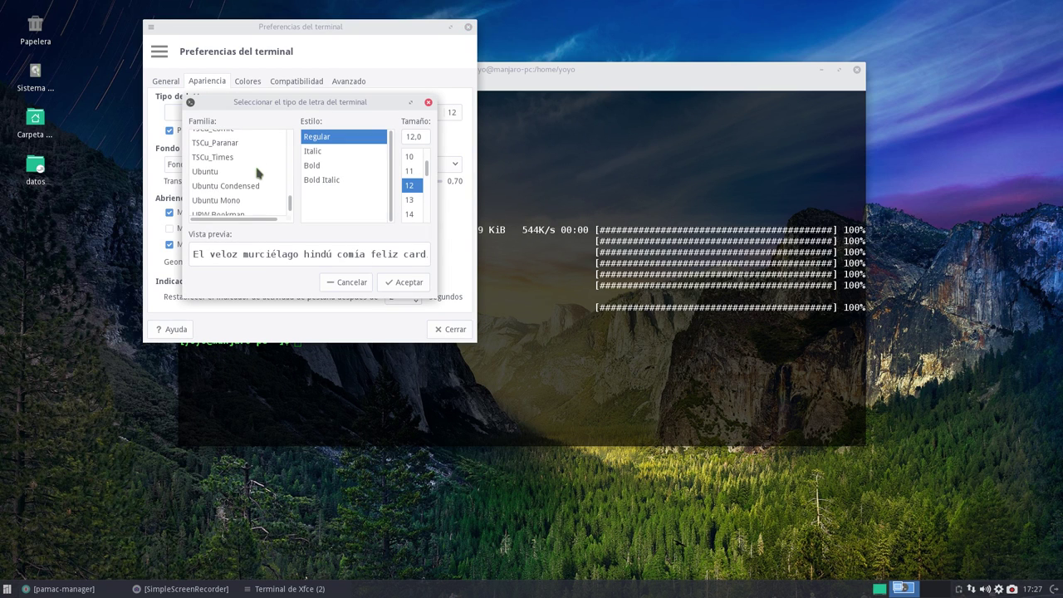
click(233, 152)
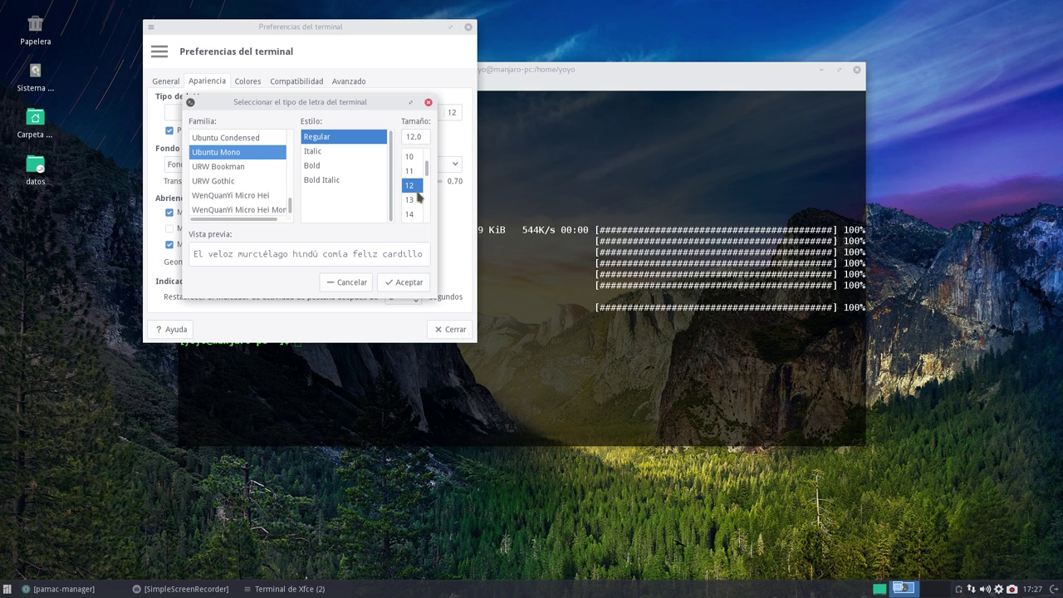
click(407, 282)
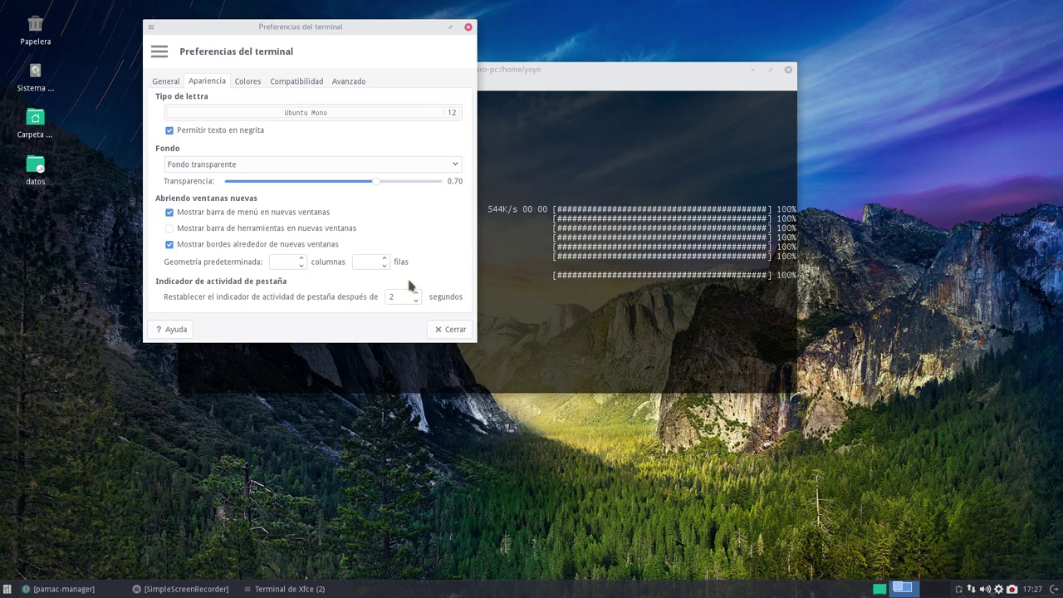
click(449, 329)
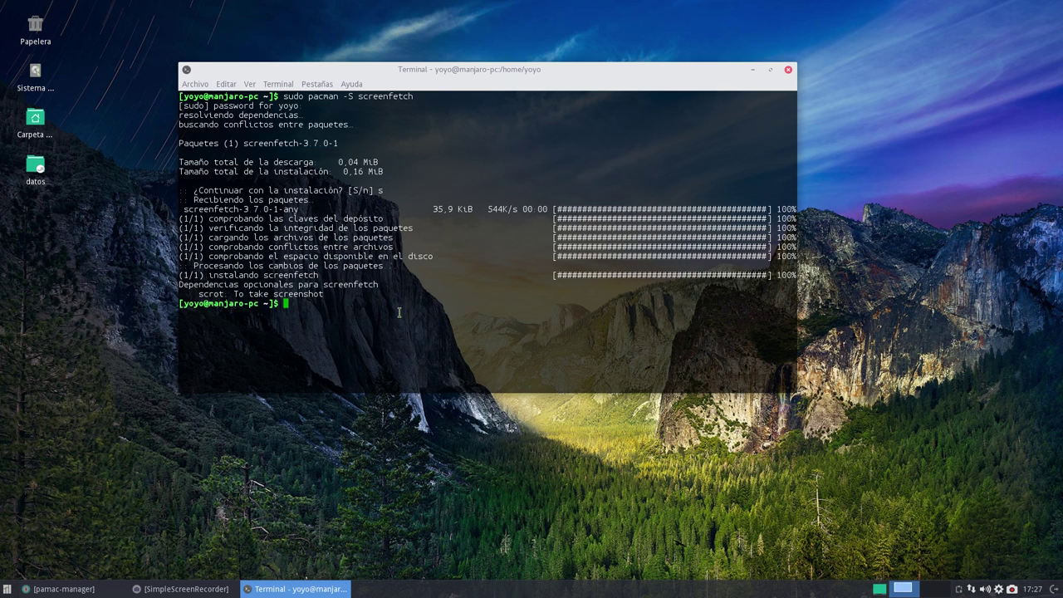
- Reposition and enlarge the terminal window, then run screenfetch
drag(414, 74, 325, 35)
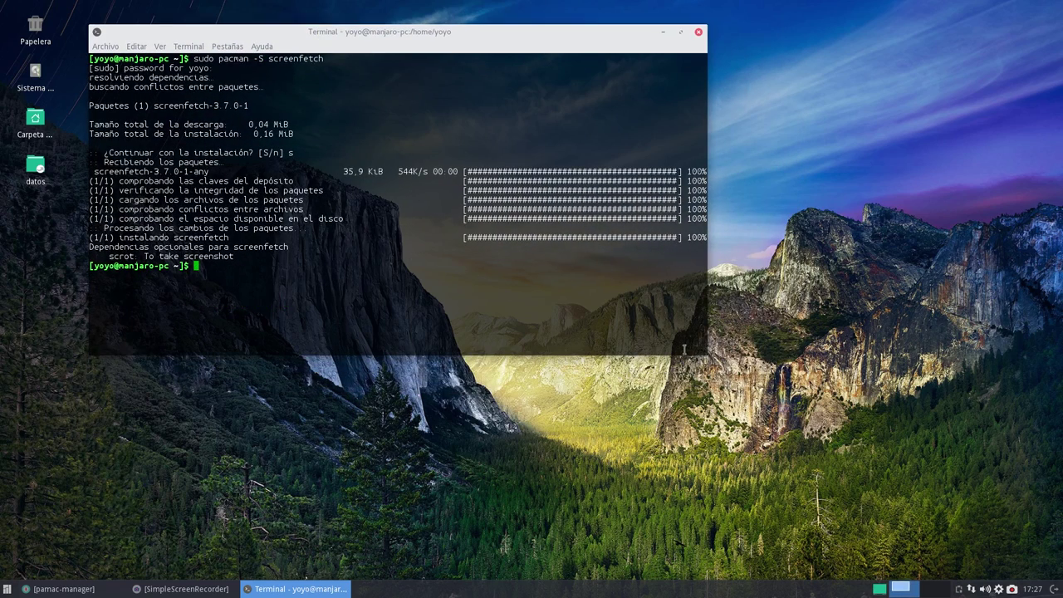
drag(598, 33, 629, 231)
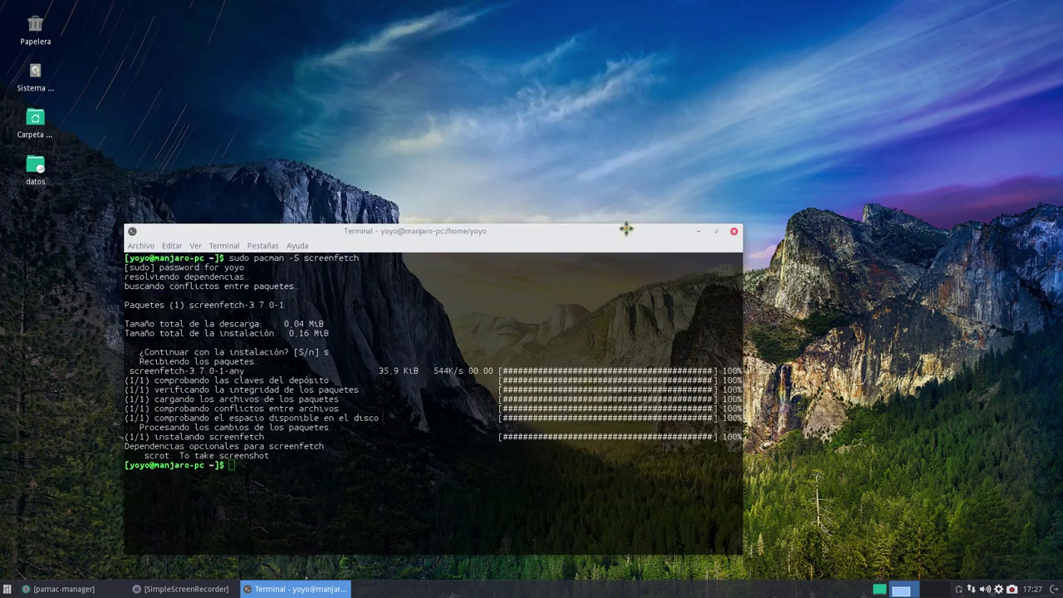
drag(742, 231, 1015, 128)
text(screenf)
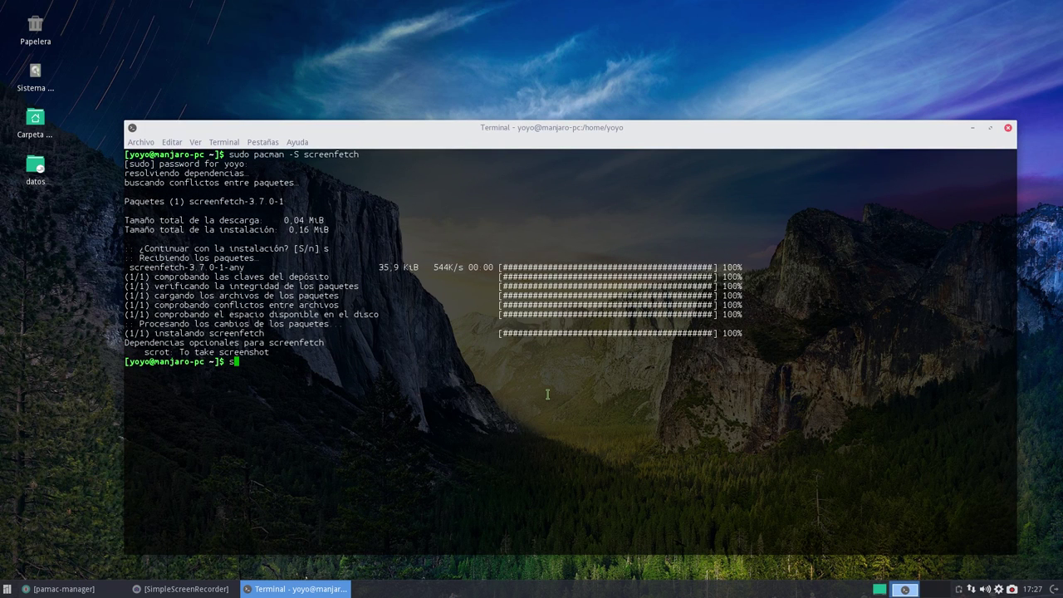
text(etch)
key(Return)
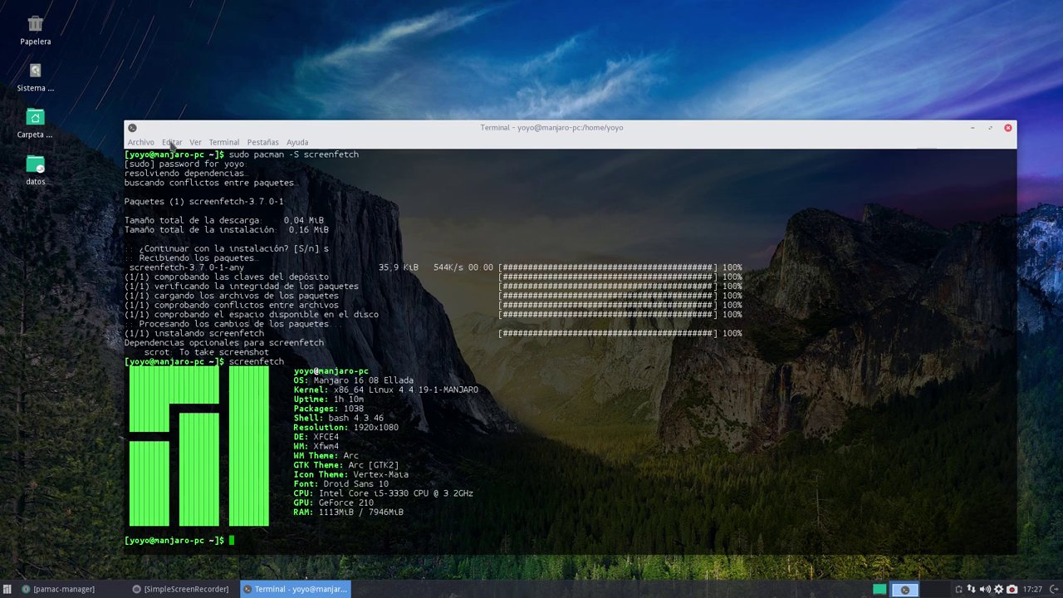
click(172, 143)
- Set the terminal background to Ninguno for a solid colour, then rerun screenfetch
click(190, 231)
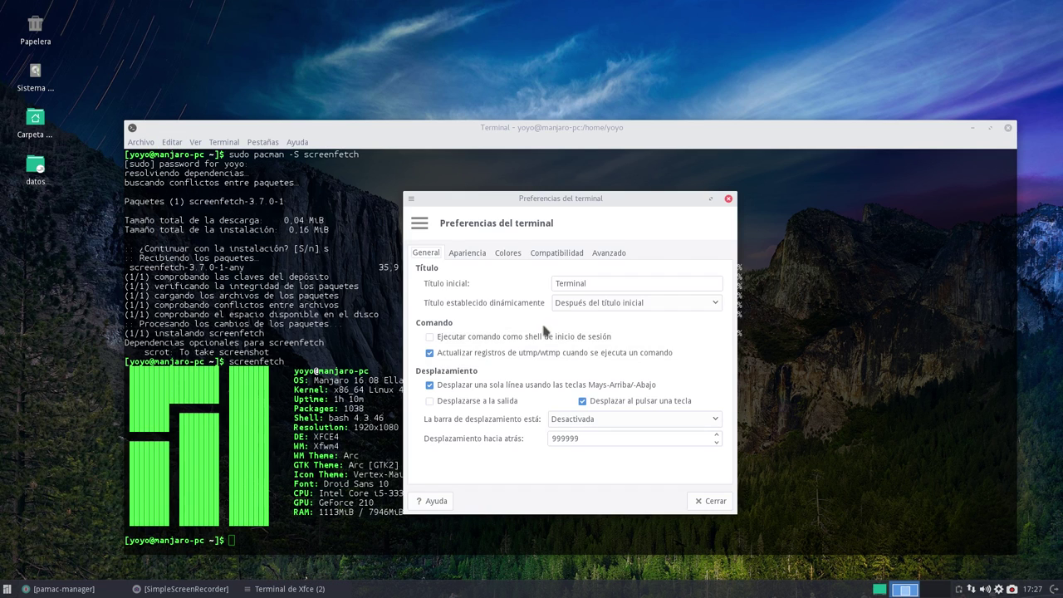
click(474, 258)
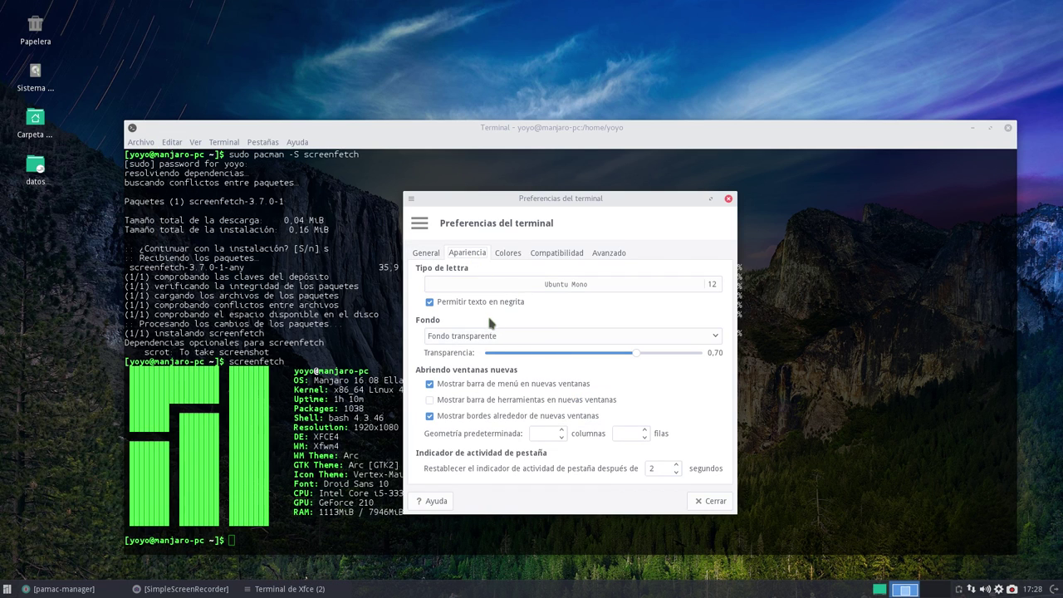
click(519, 336)
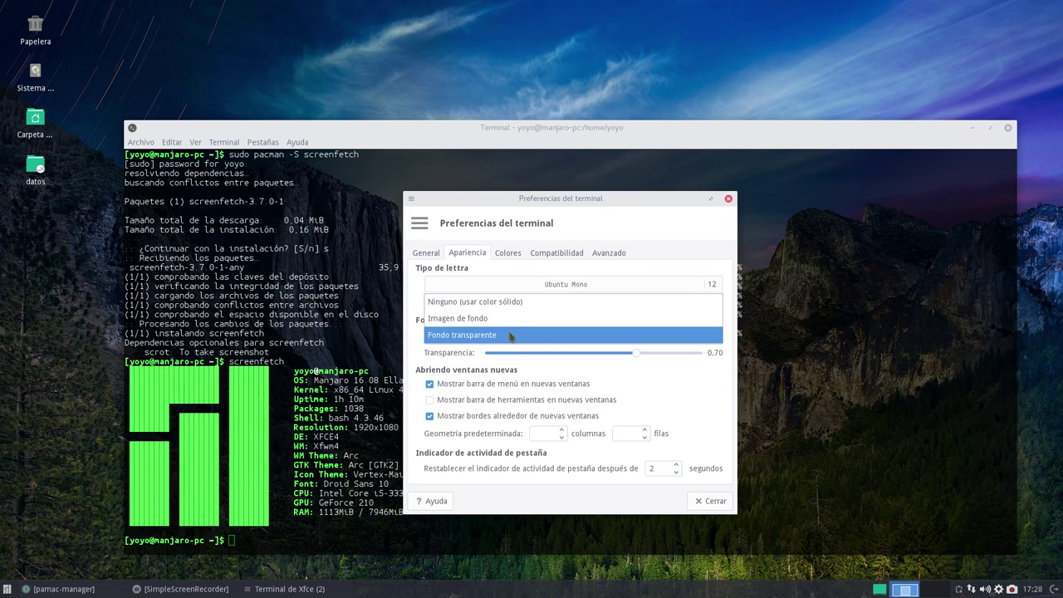
click(492, 306)
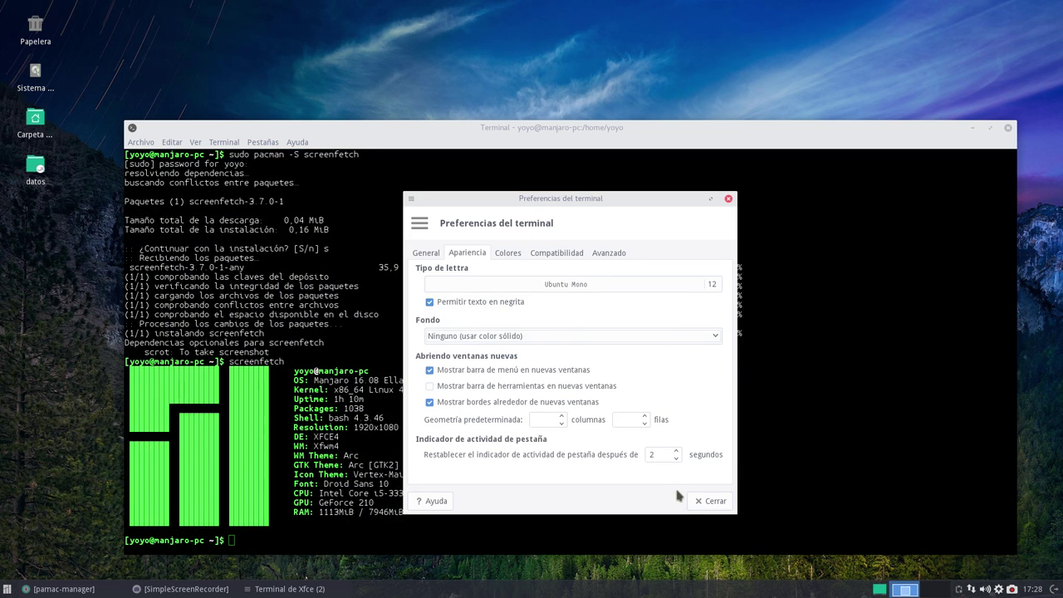
click(707, 501)
drag(491, 129, 451, 69)
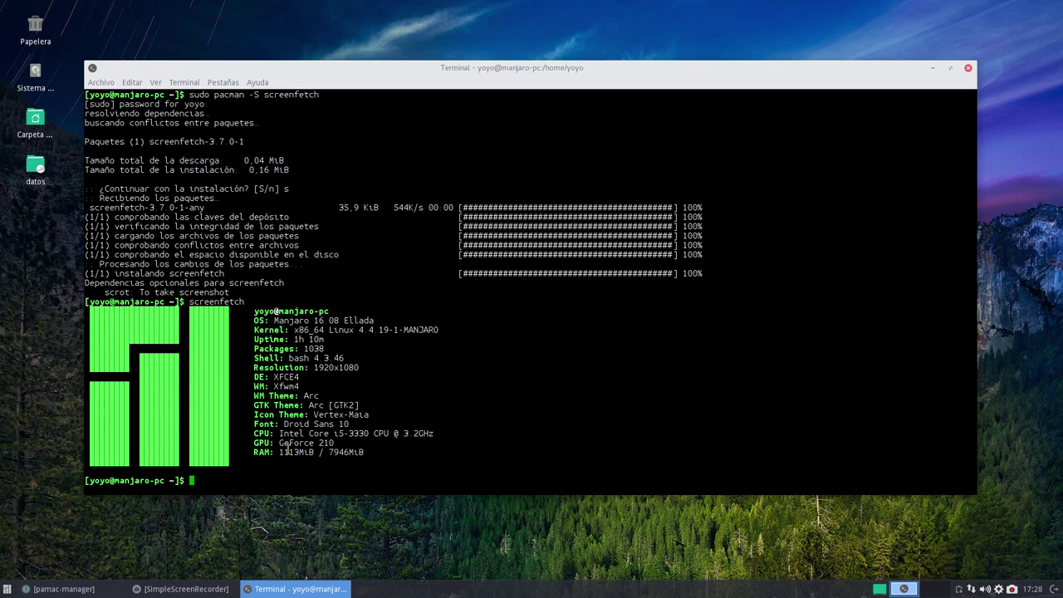
key(Up)
key(Return)
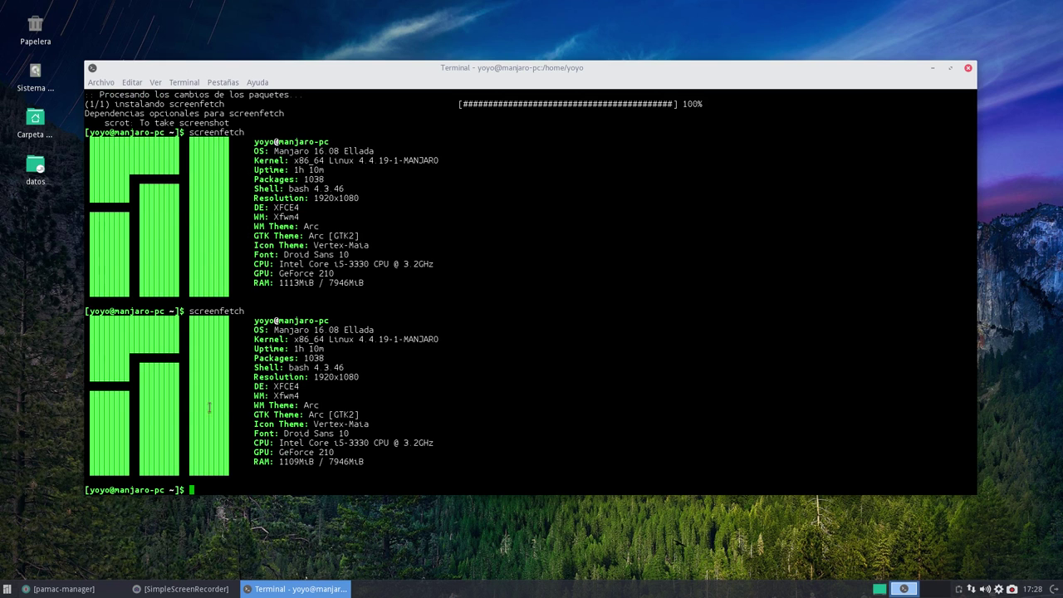
- In Apariencia, set the default font to Cantarell and enable custom 96 DPI, then close
click(7, 589)
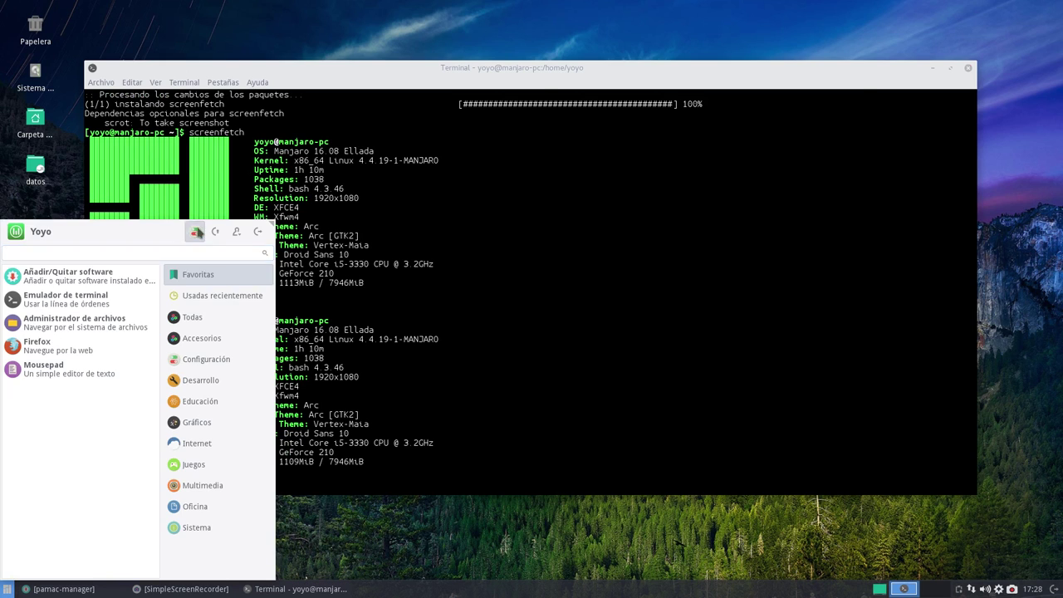
click(197, 233)
click(457, 162)
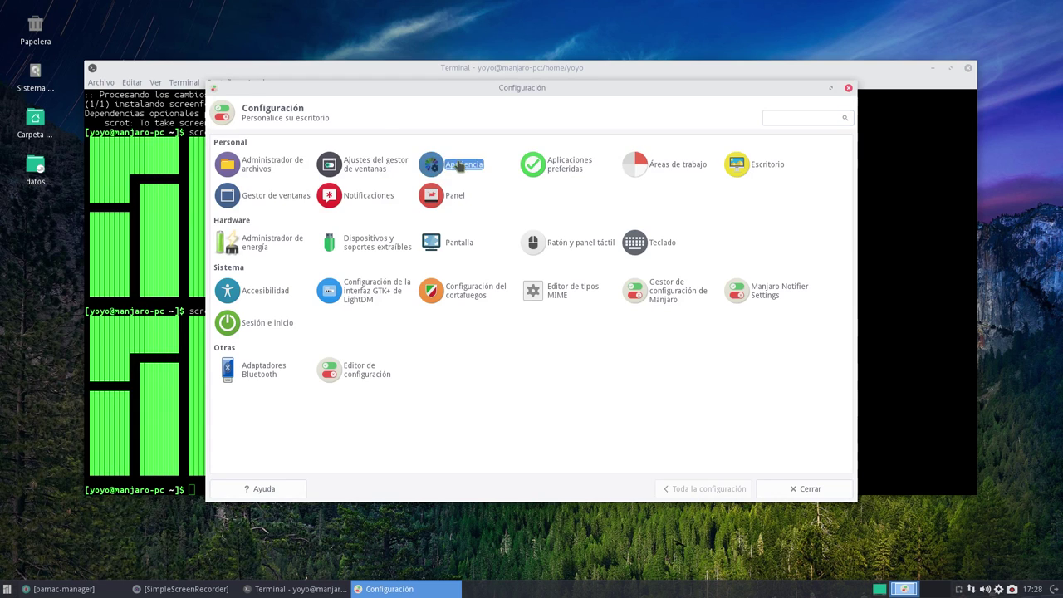
click(303, 143)
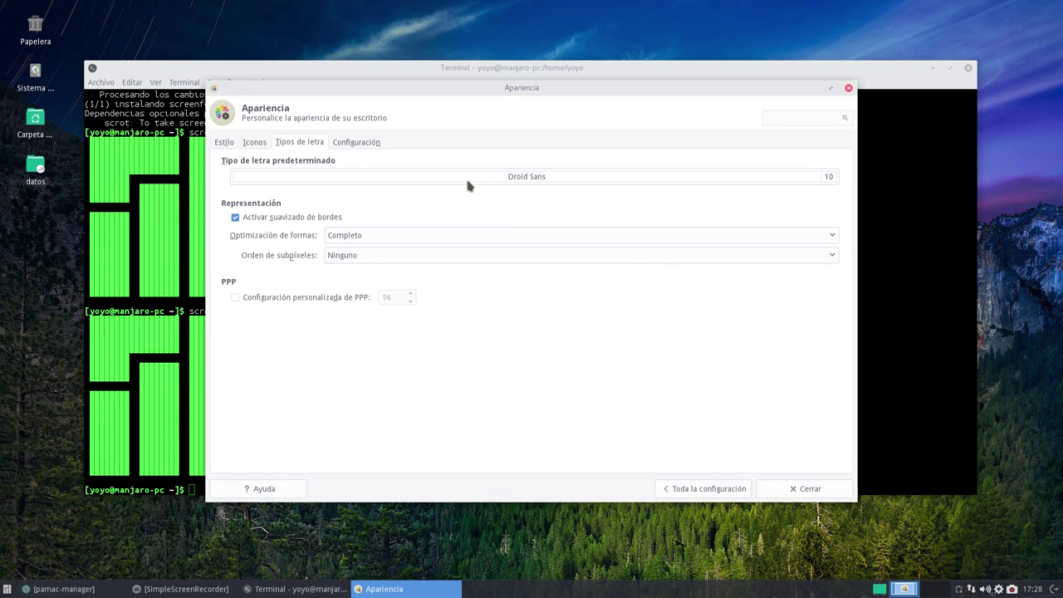
click(465, 176)
scroll(427, 254, up, 5)
scroll(463, 297, down, 3)
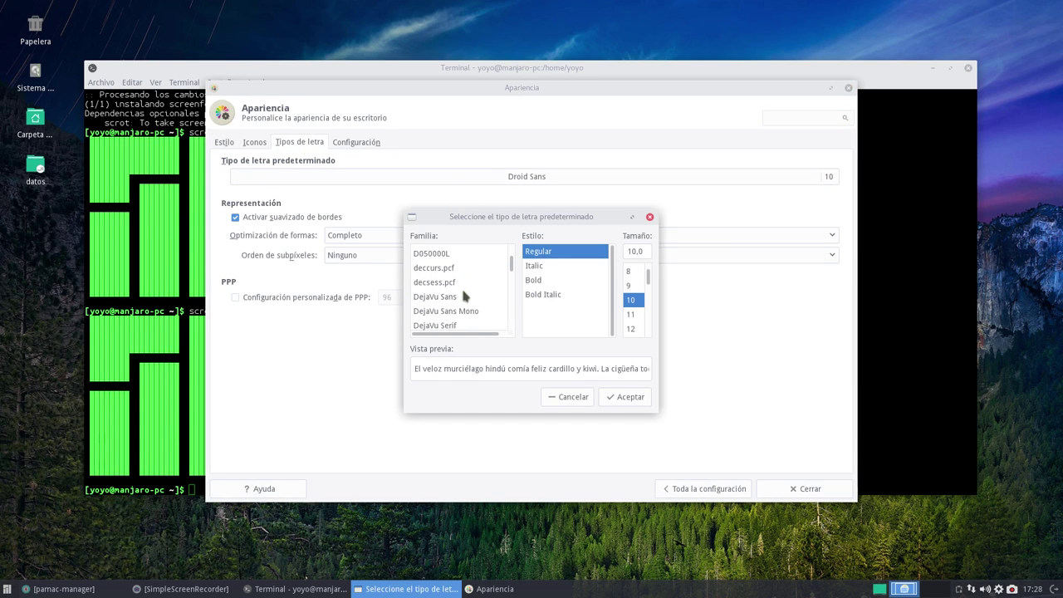
scroll(462, 290, up, 4)
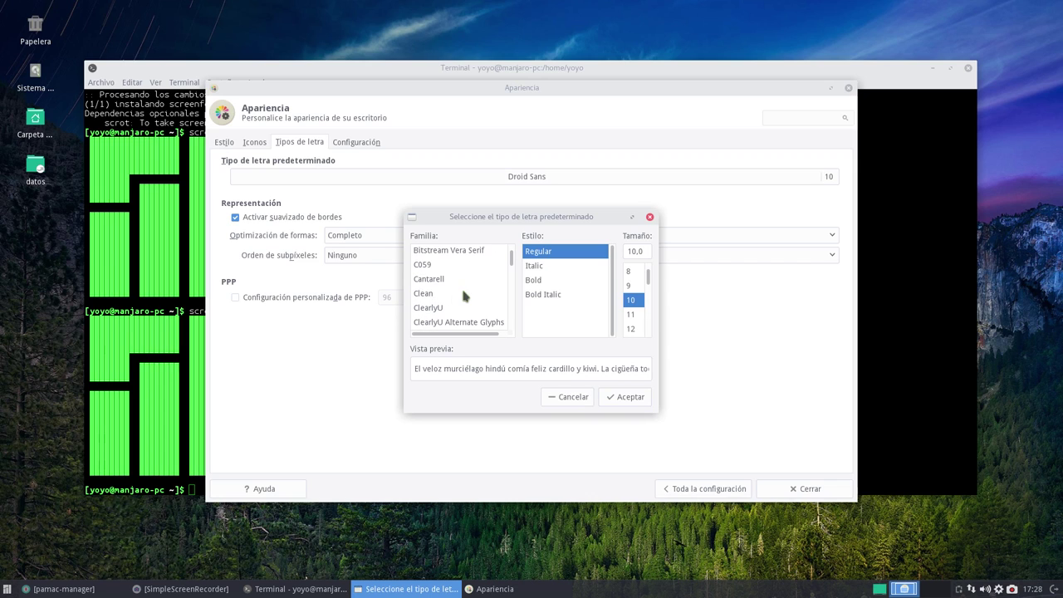
click(426, 281)
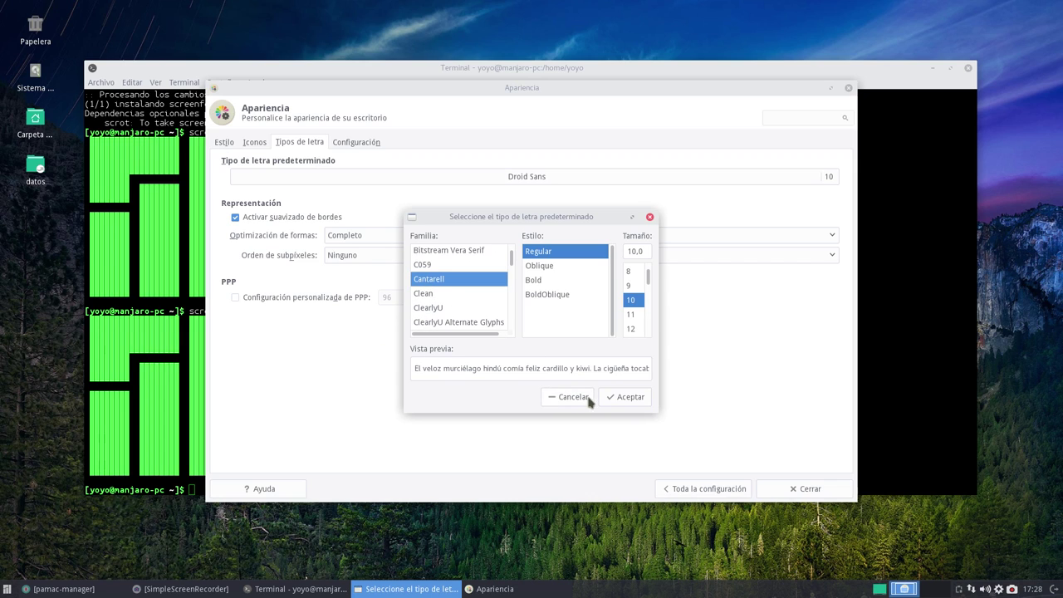
click(618, 399)
click(309, 301)
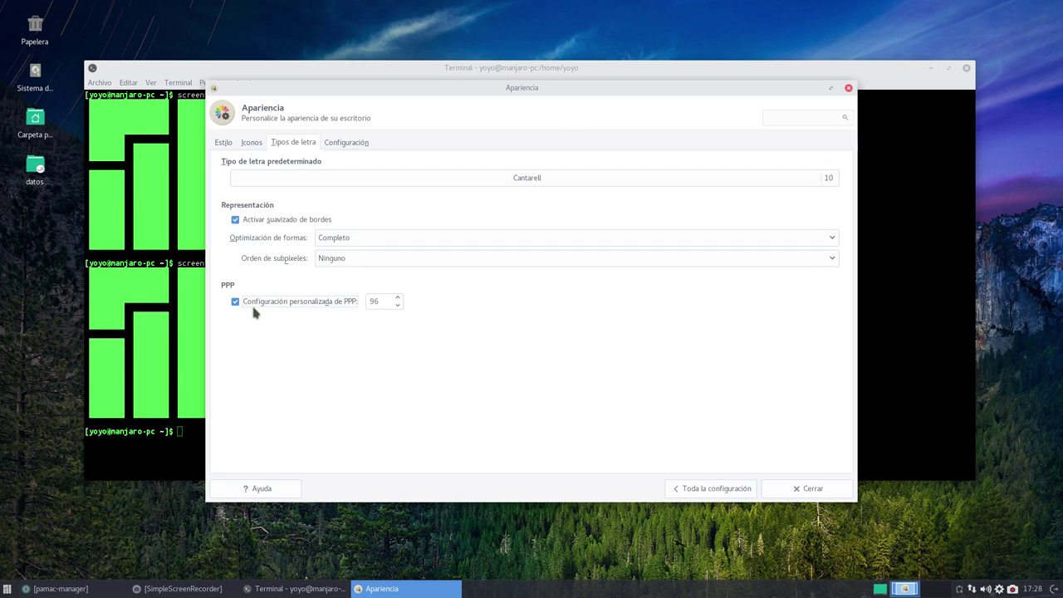
click(806, 490)
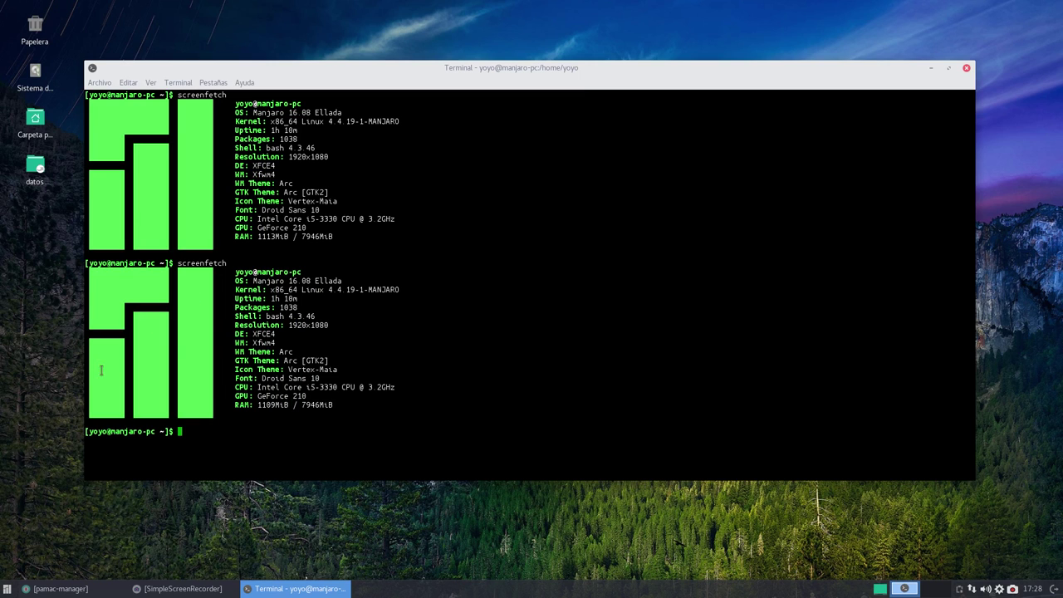
drag(342, 70, 368, 42)
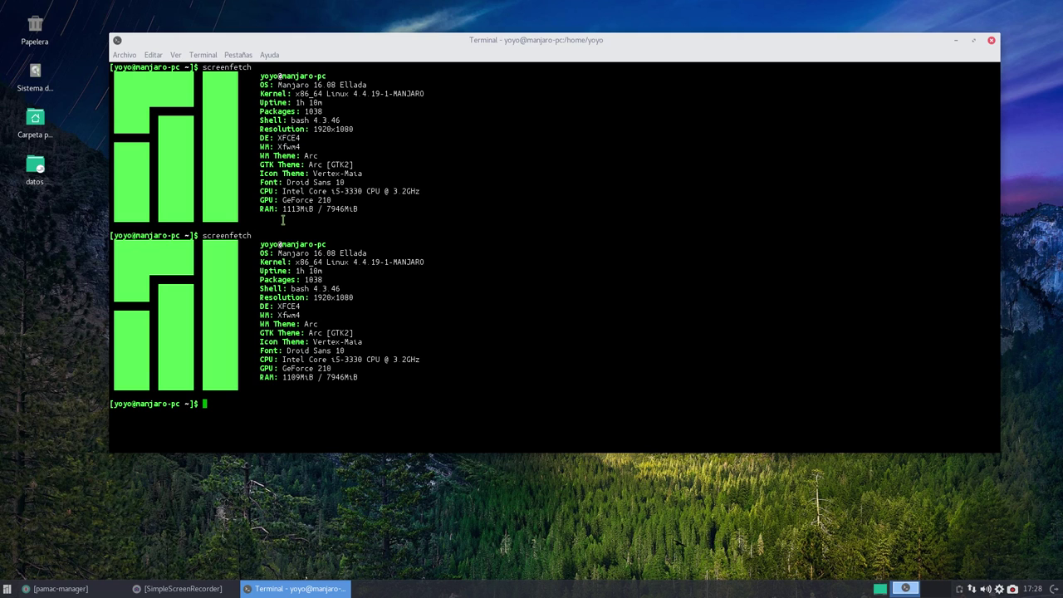
- Reopen Apariencia's font settings to verify Cantarell 10 with 96 DPI, then close them
click(7, 589)
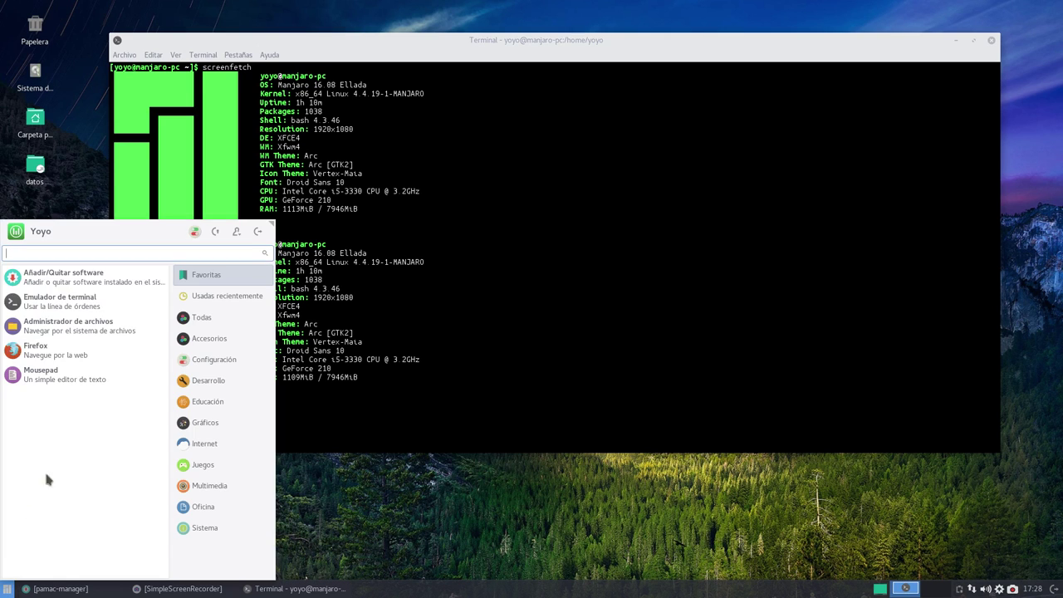
click(191, 231)
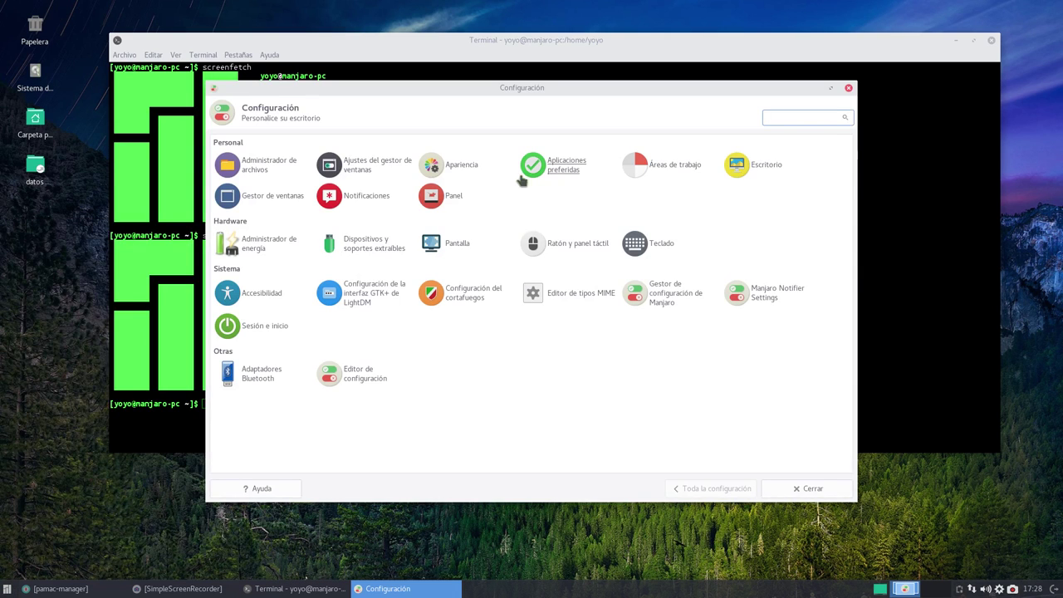
click(463, 169)
click(306, 143)
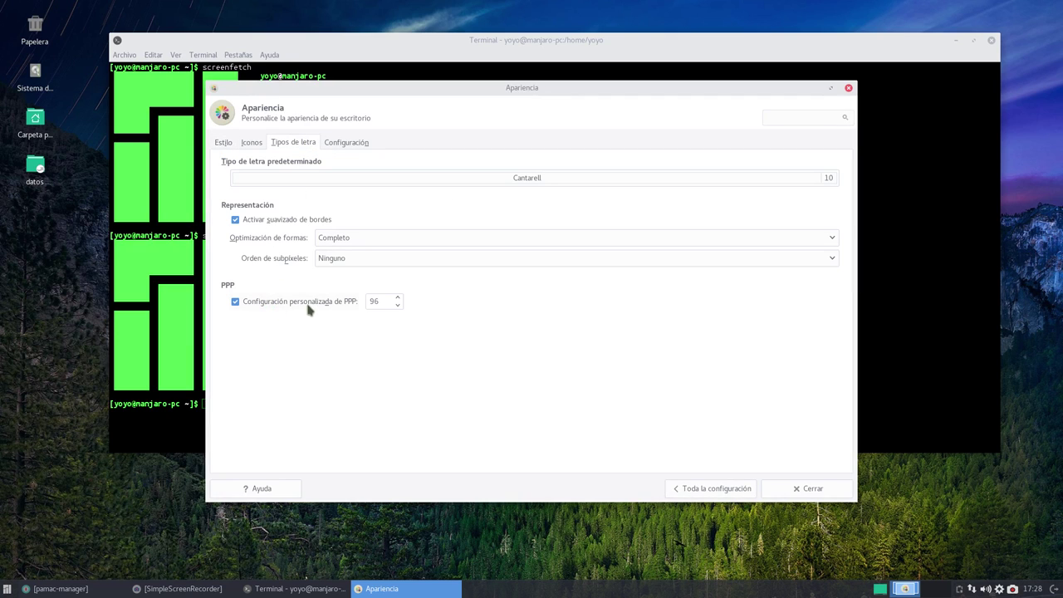
click(798, 492)
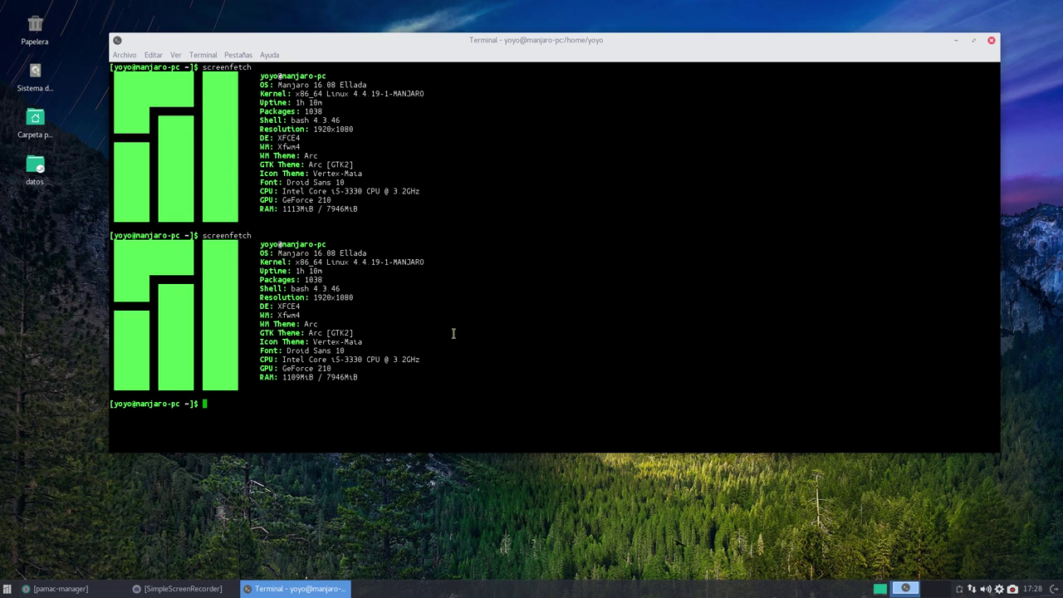
- Minimise the terminal, browse the Internet applications menu, then restore the terminal
click(955, 40)
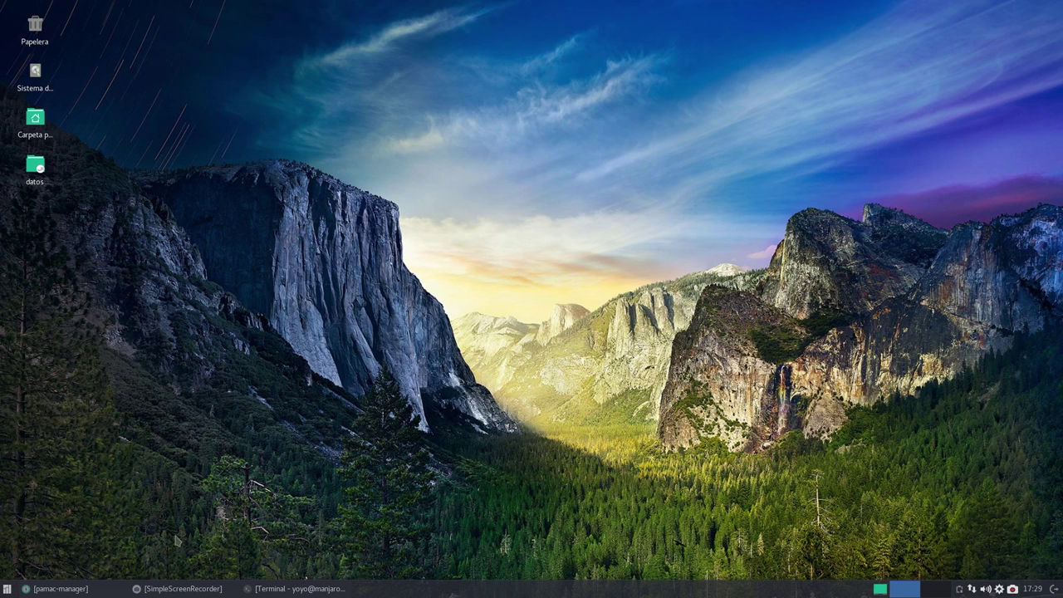
click(7, 589)
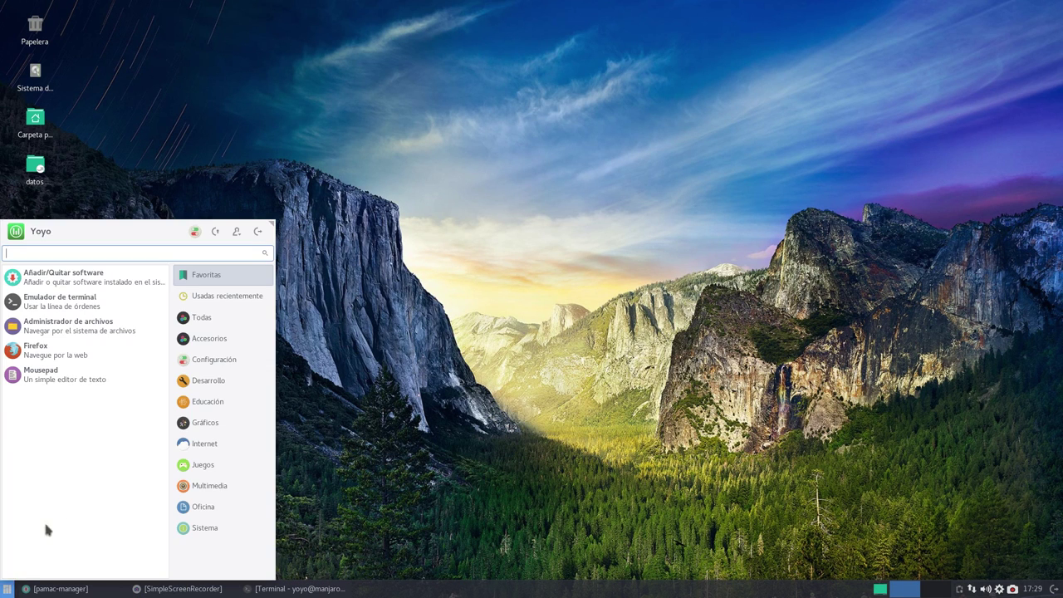
click(209, 445)
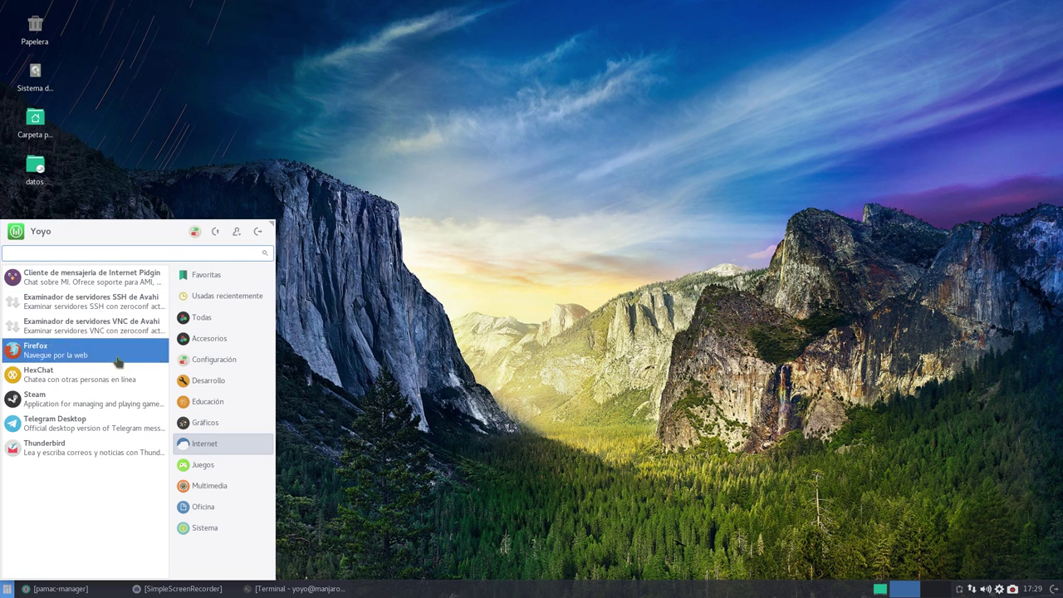
click(376, 316)
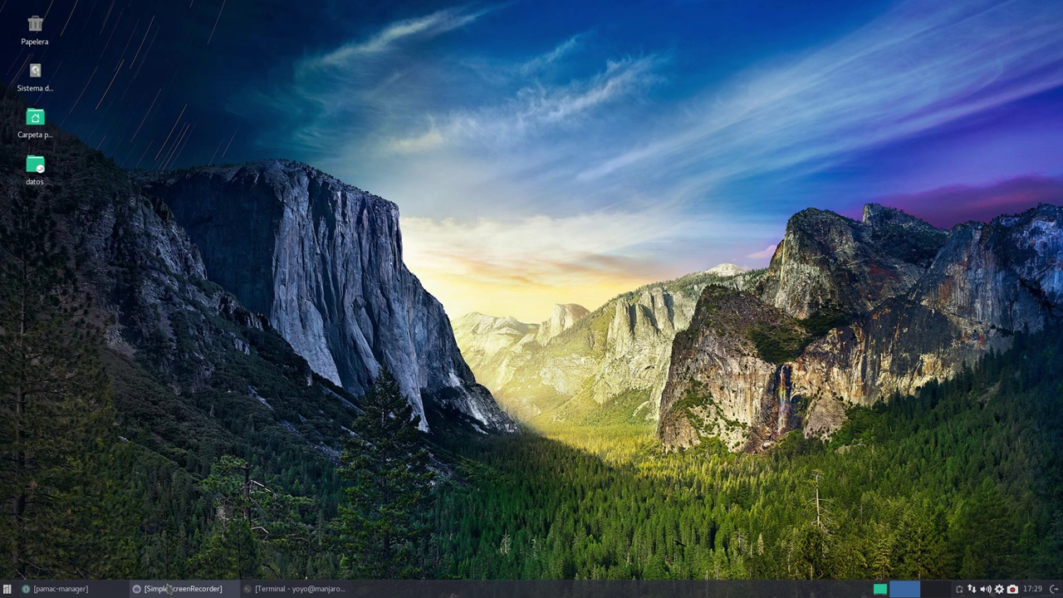
click(294, 590)
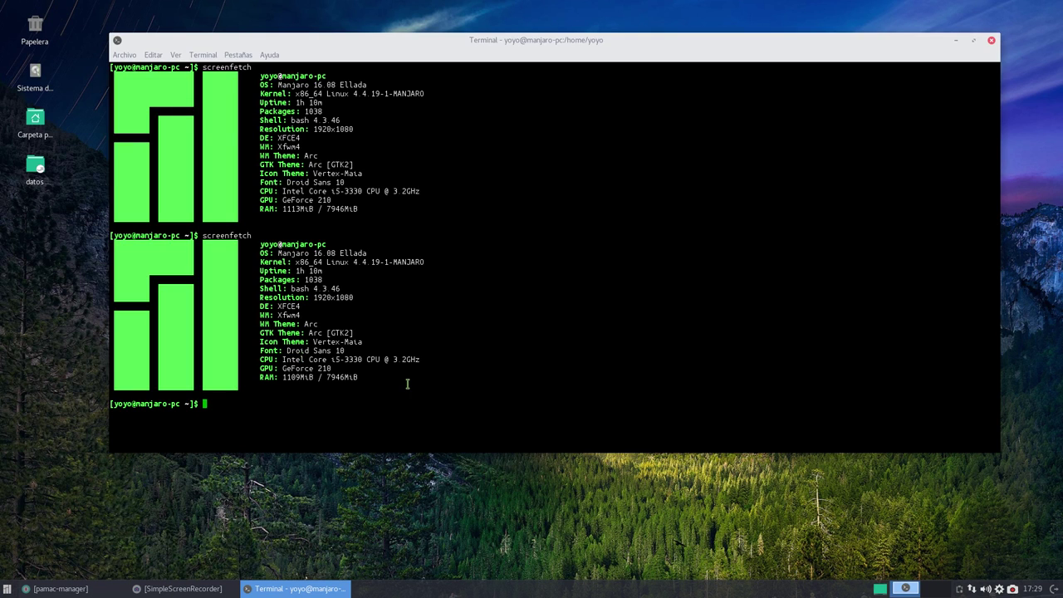
- Reinstall GIMP with sudo pacman -S gimp, confirming with s
text(sudo)
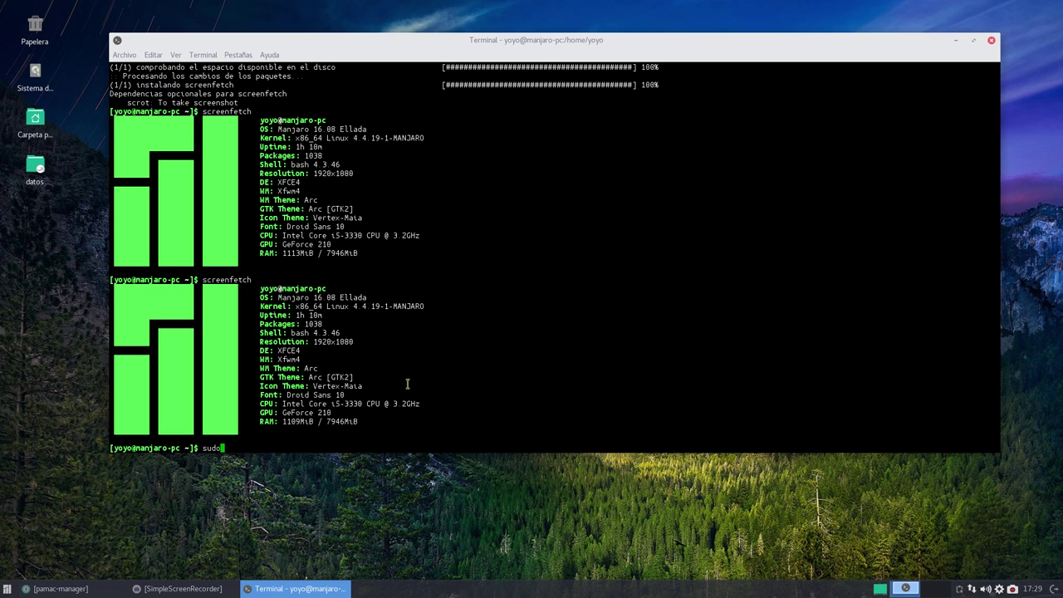
text( pacman -S gimp)
key(Return)
text(stalación? [S/n)
key(Return)
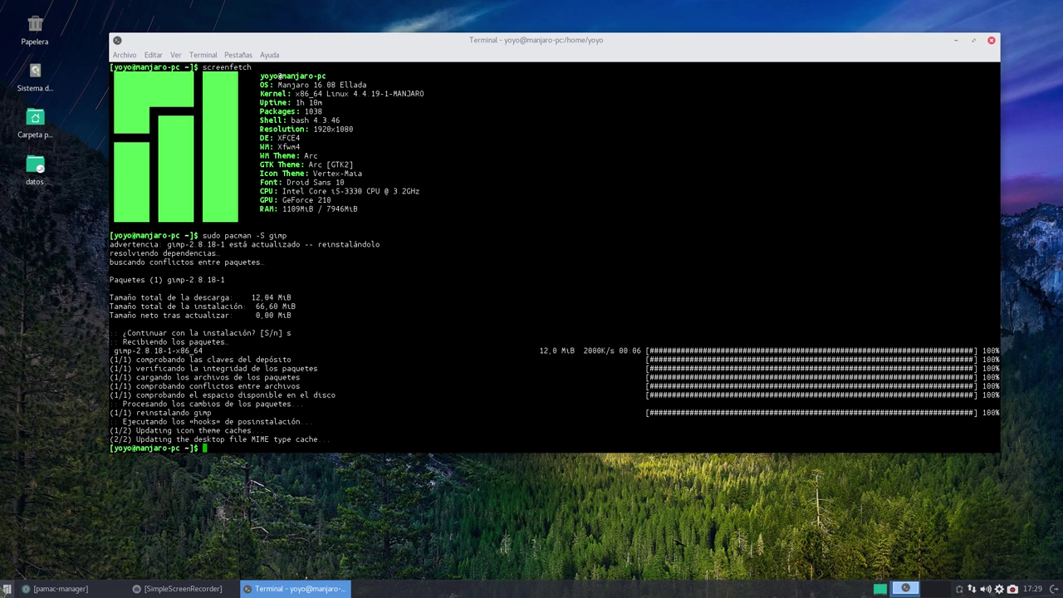
- In maximised Pamac, search ink and mark inkscape, then close Pamac and the terminal
click(7, 588)
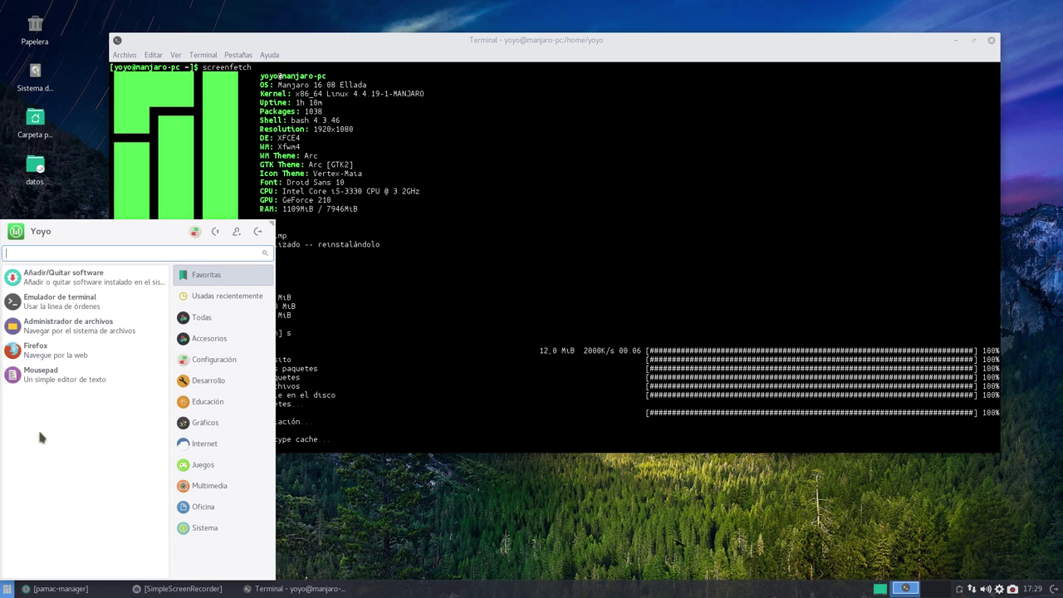
click(35, 279)
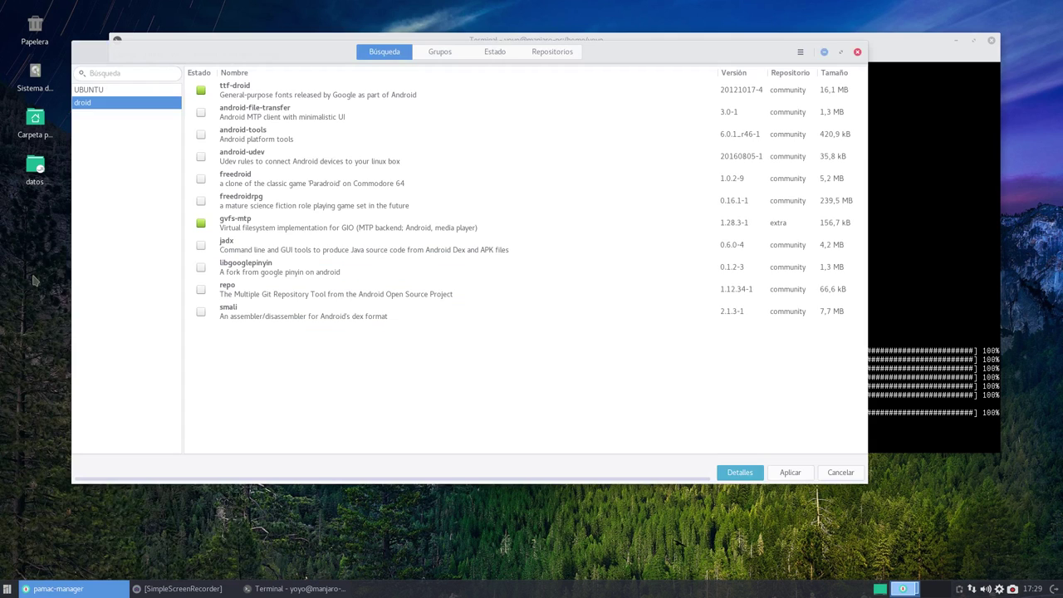
click(841, 52)
click(40, 33)
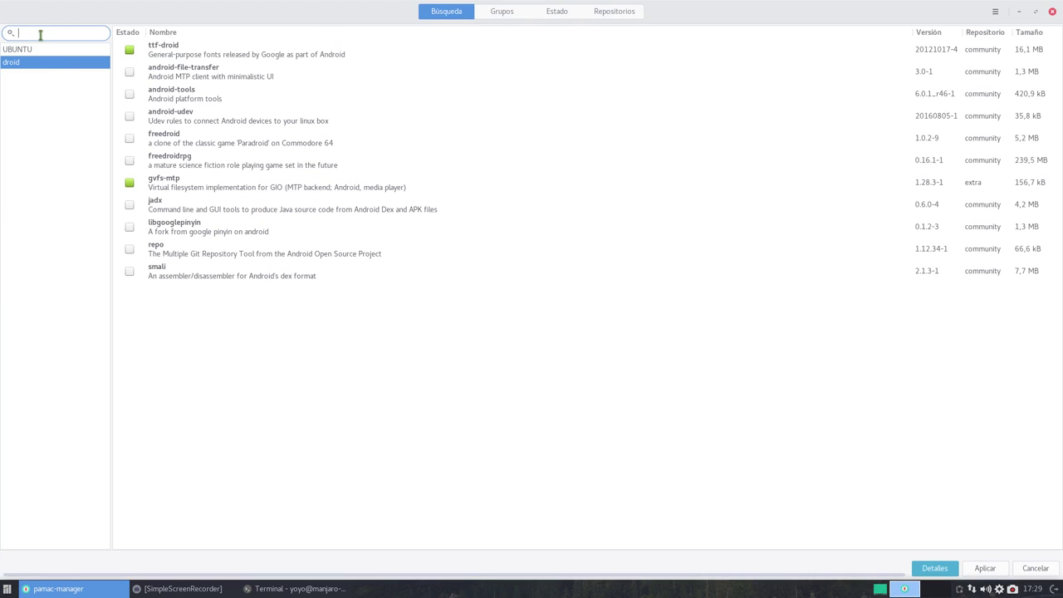
text(l)
click(130, 50)
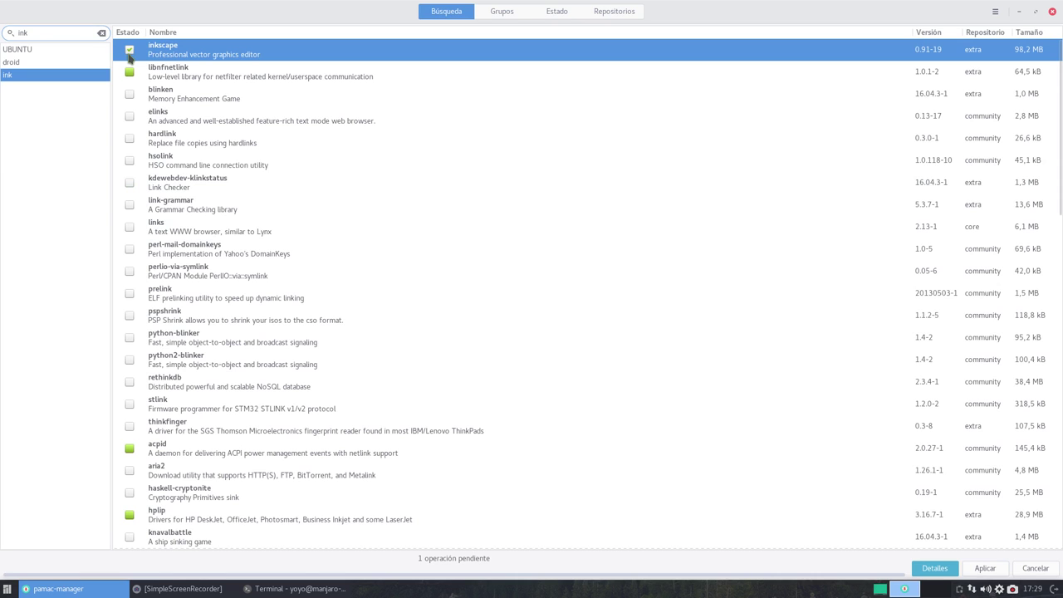
click(1051, 10)
click(1000, 10)
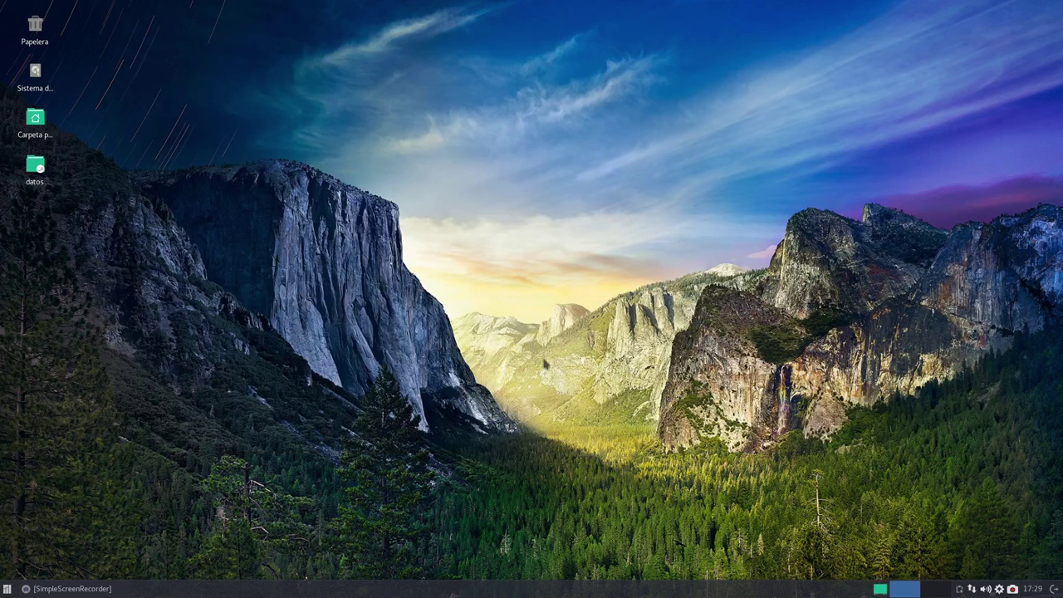
- Restore the SimpleScreenRecorder window from the taskbar to view the recording statistics
click(71, 588)
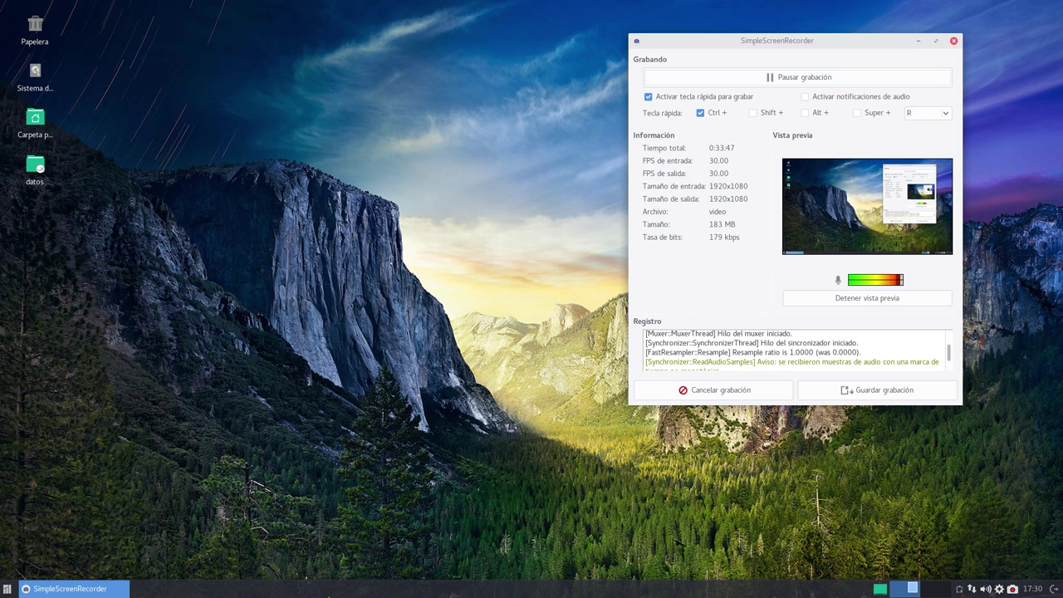
- Launch Firefox from the Whisker menu and load the salmorejogeek.com blog
click(7, 589)
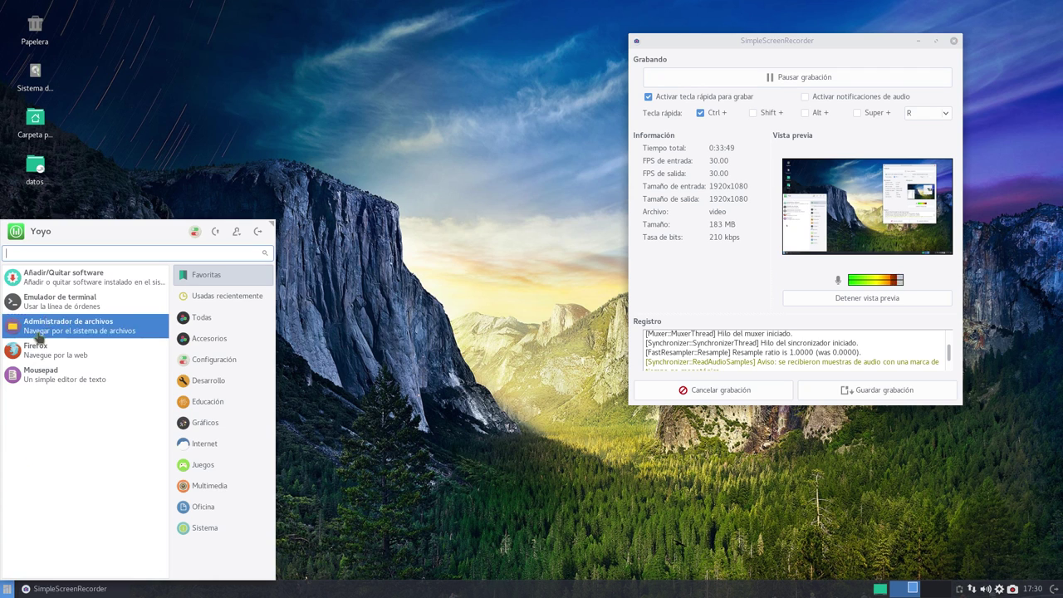
click(37, 352)
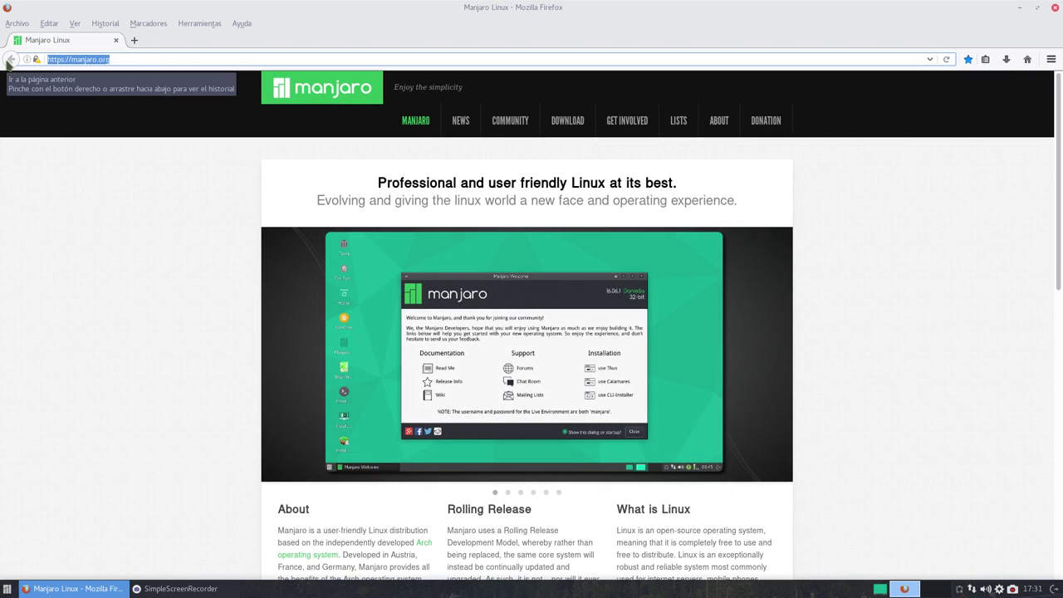
text(salmorejogeek.com)
key(Return)
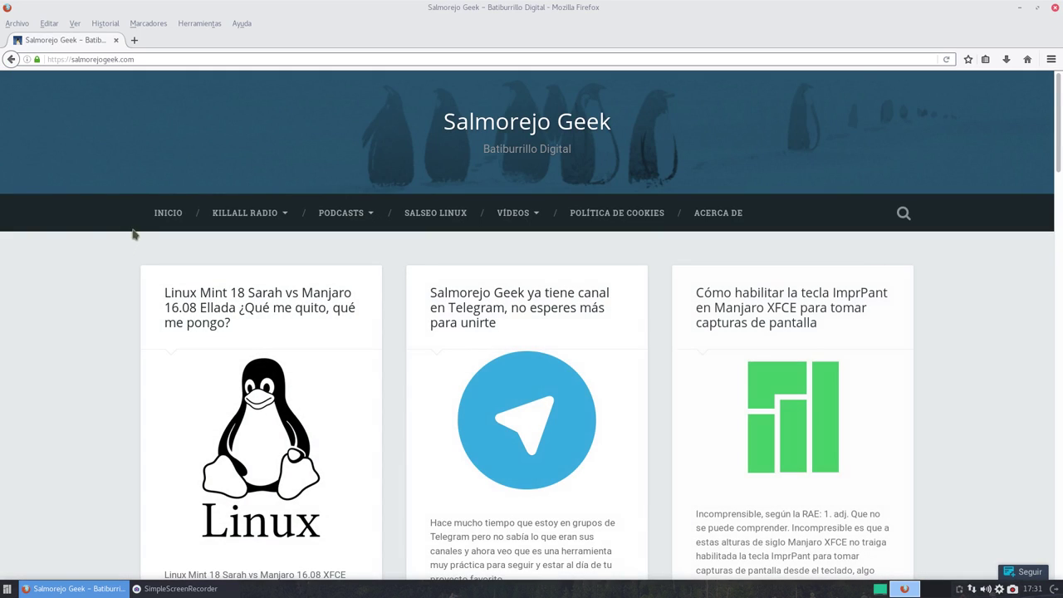
scroll(166, 241, down, 2)
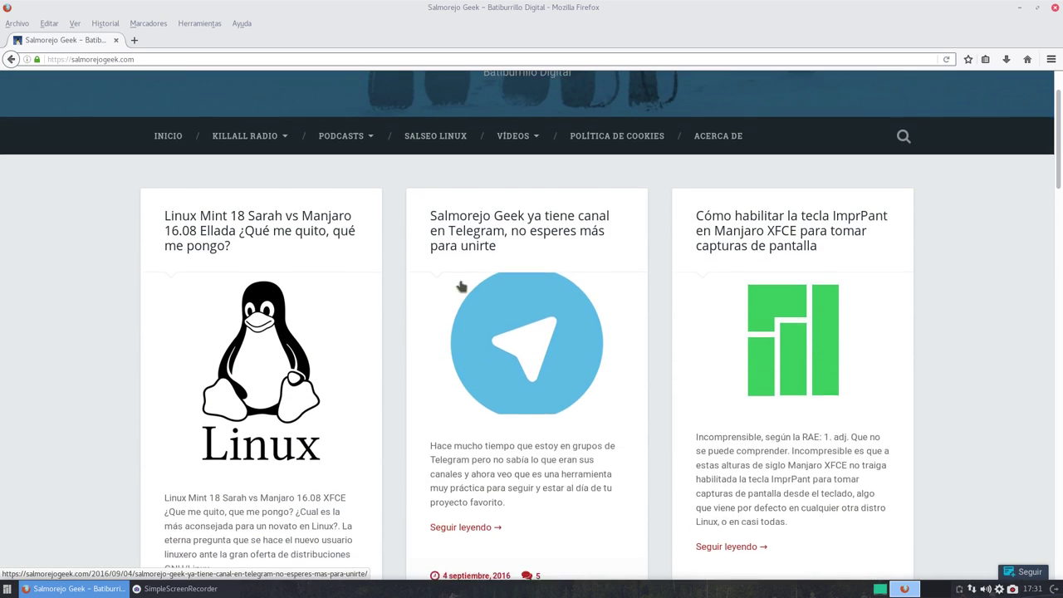
scroll(461, 286, up, 1)
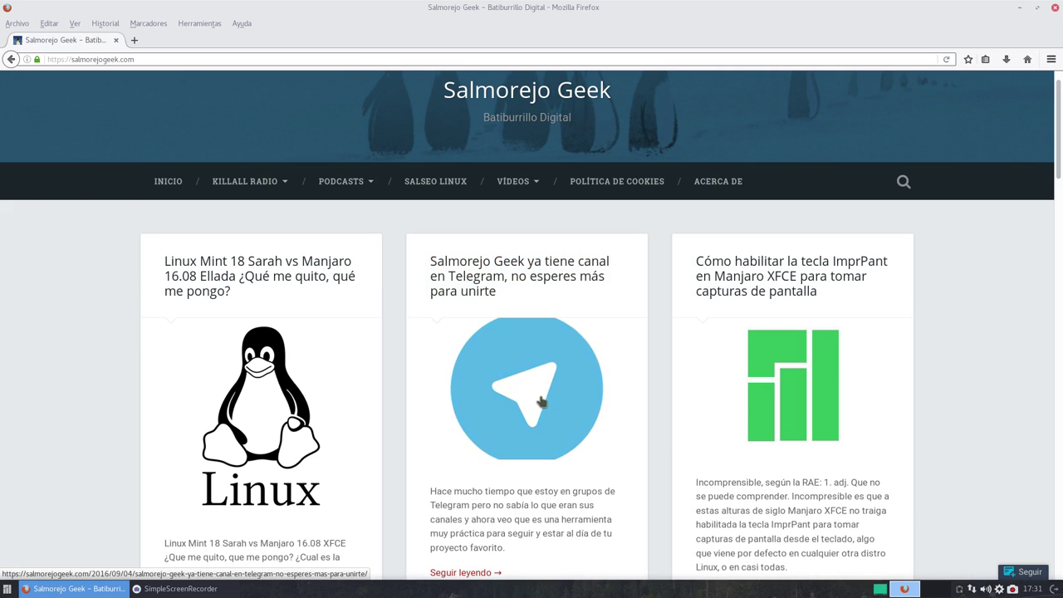
- Open the post announcing the Telegram channel and scroll to the channel invite link
click(538, 389)
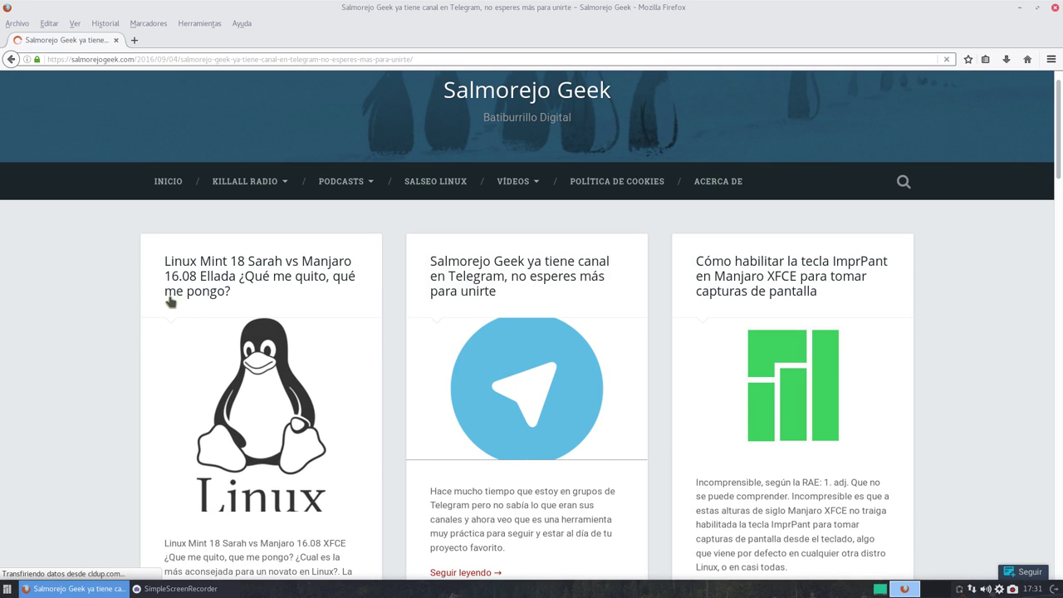
scroll(139, 287, down, 6)
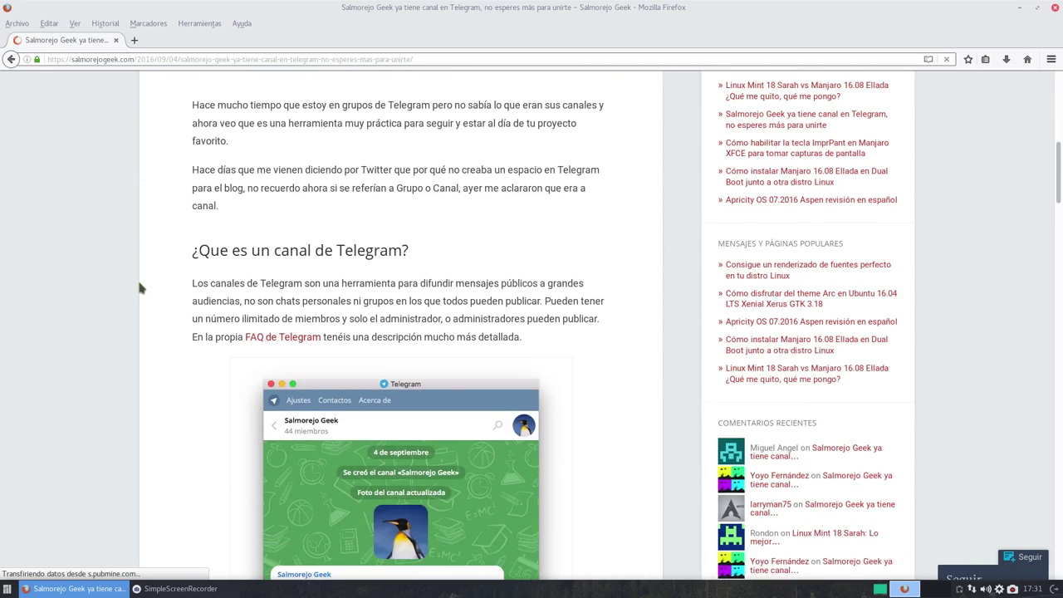
scroll(140, 287, down, 2)
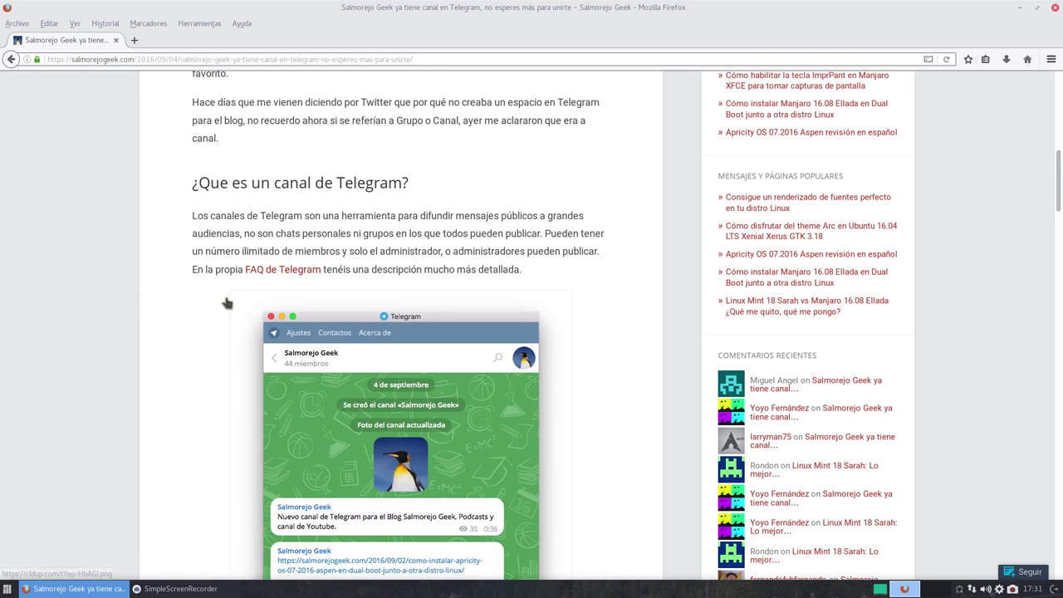
scroll(233, 301, up, 5)
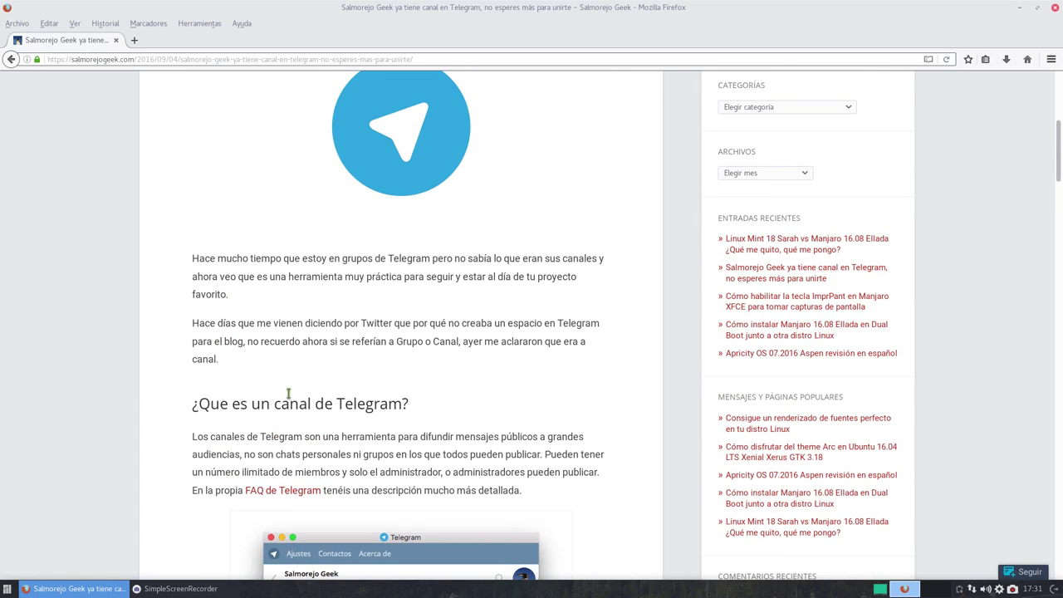
scroll(284, 357, down, 2)
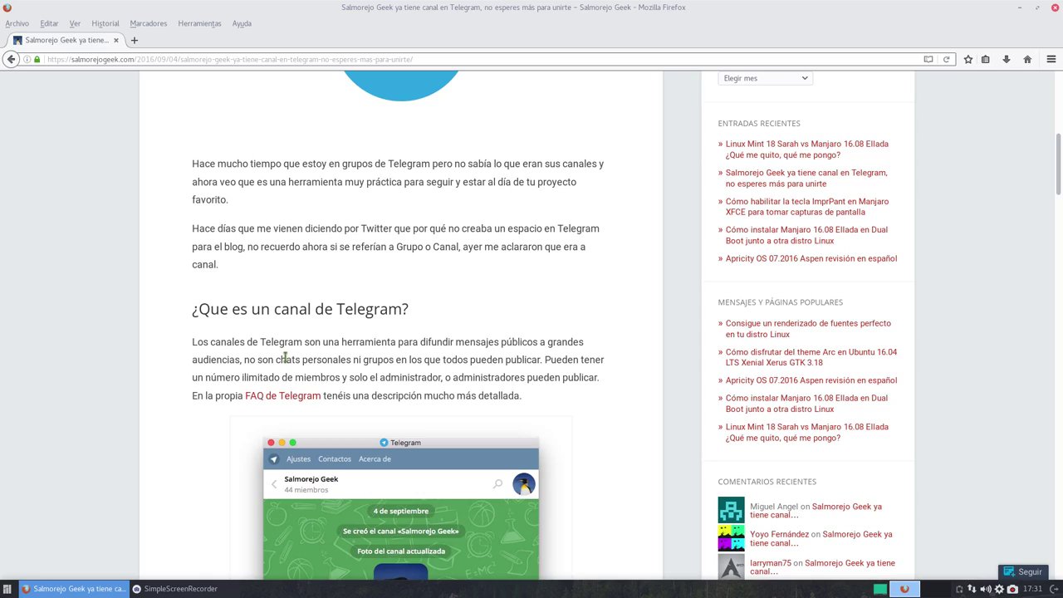
scroll(266, 327, up, 3)
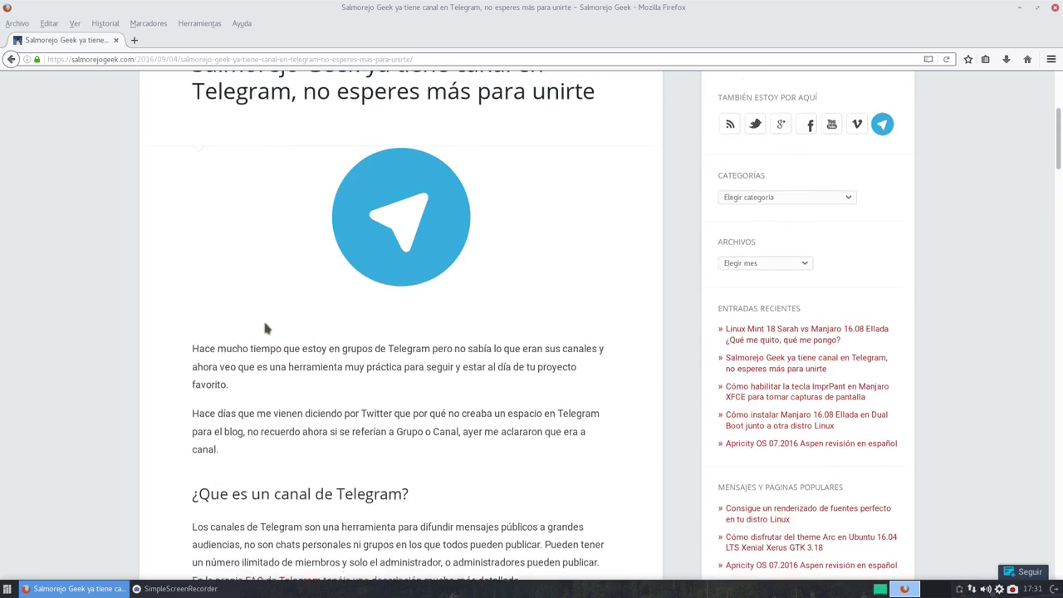
scroll(264, 327, down, 2)
scroll(266, 219, up, 6)
scroll(243, 304, down, 12)
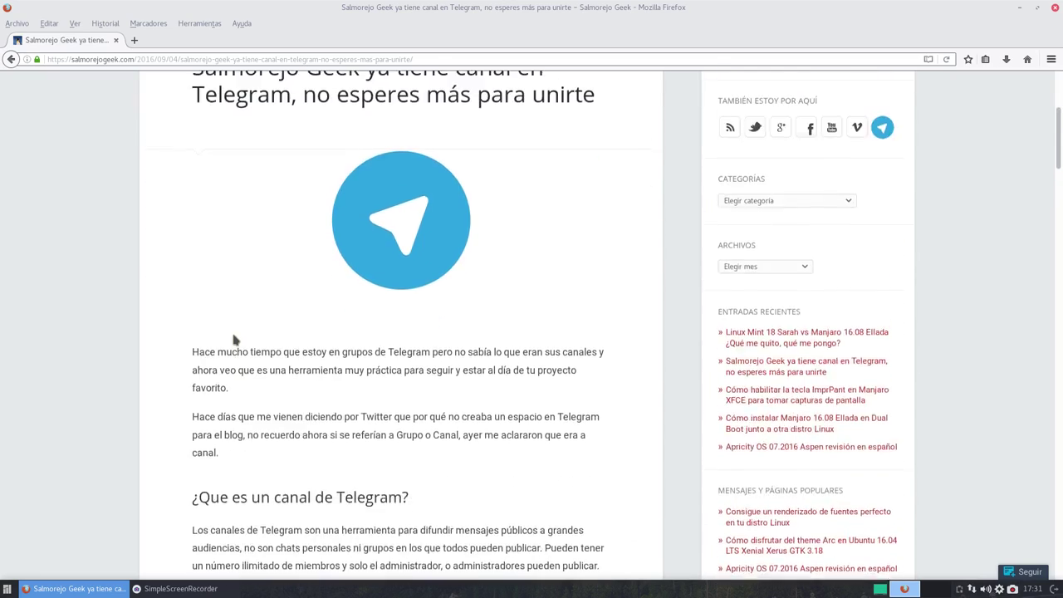
scroll(234, 340, up, 10)
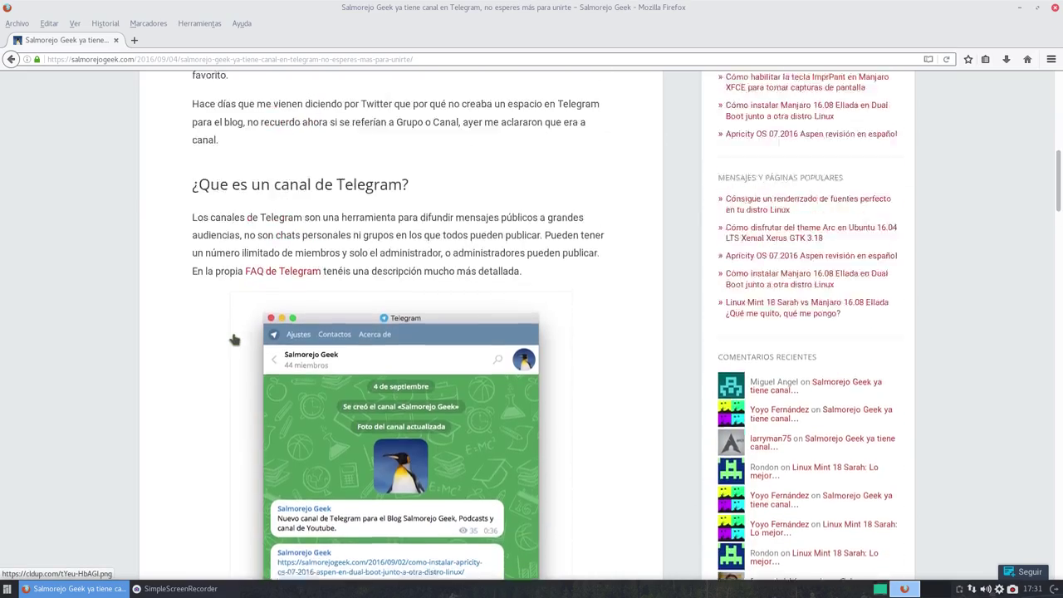
scroll(288, 327, down, 15)
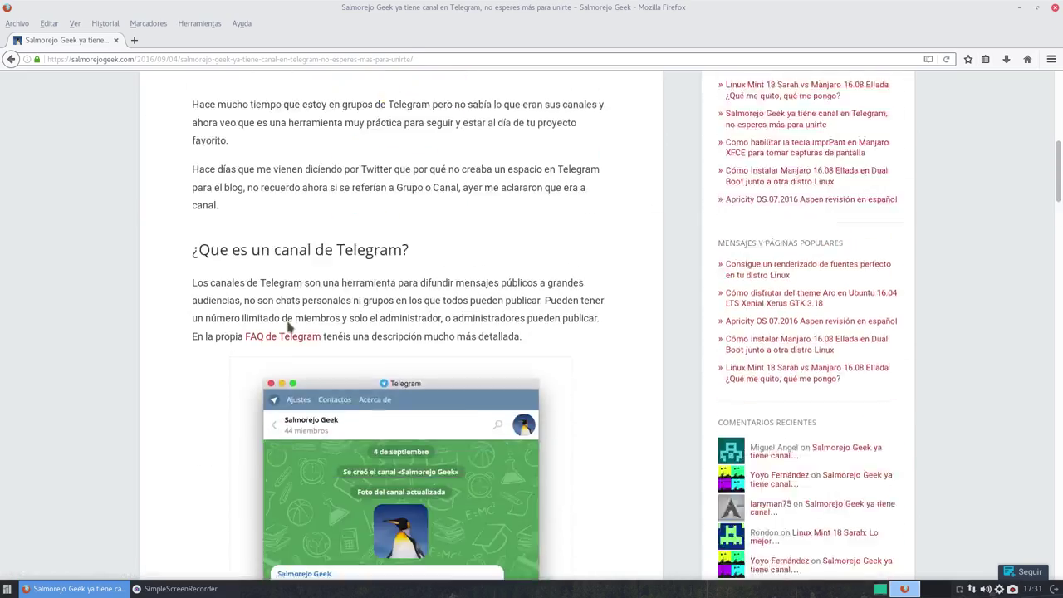
scroll(268, 338, down, 2)
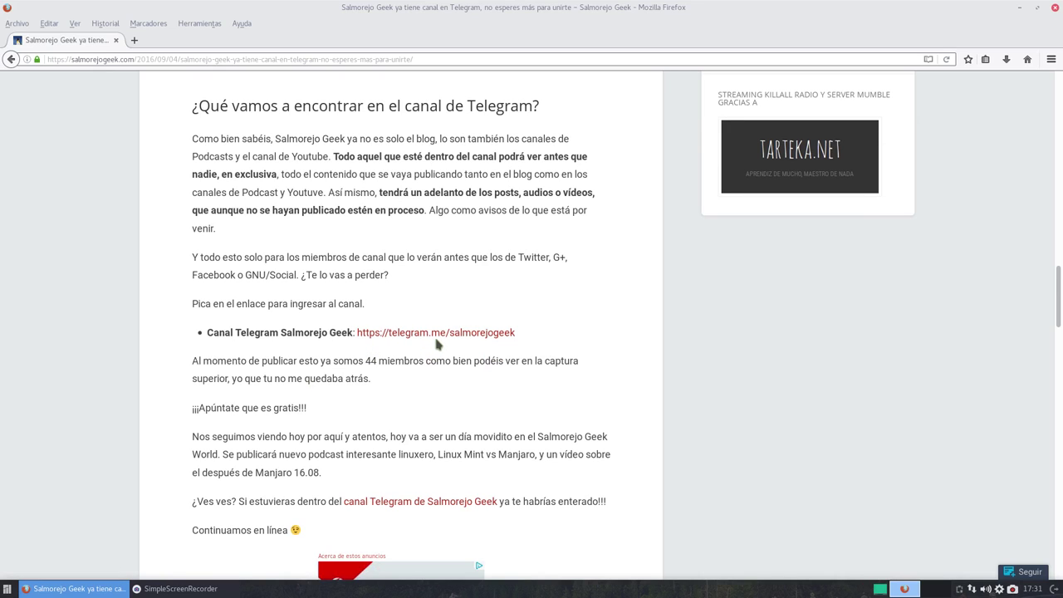
click(478, 334)
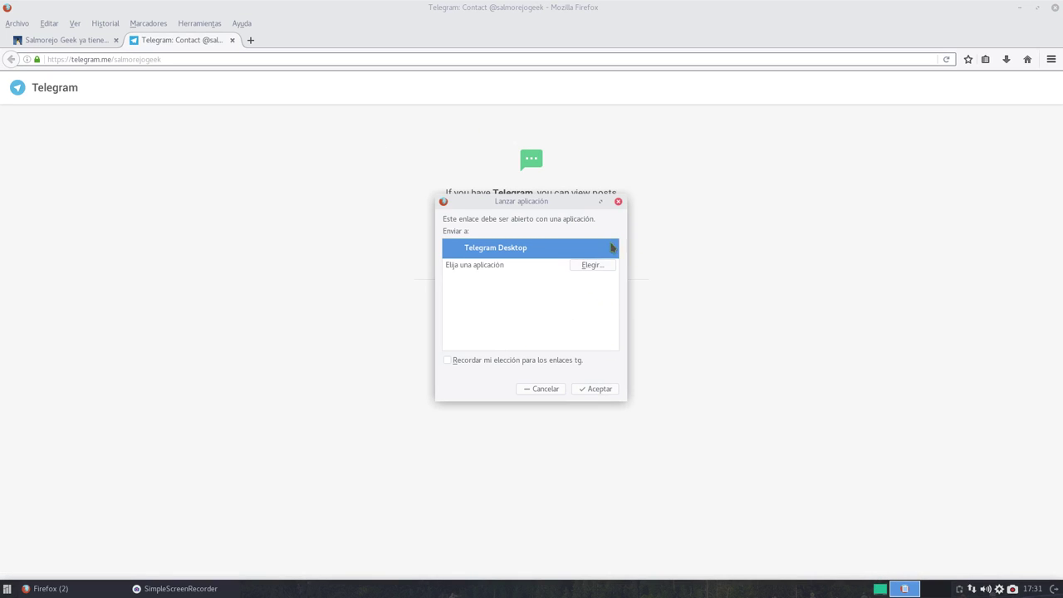
click(543, 388)
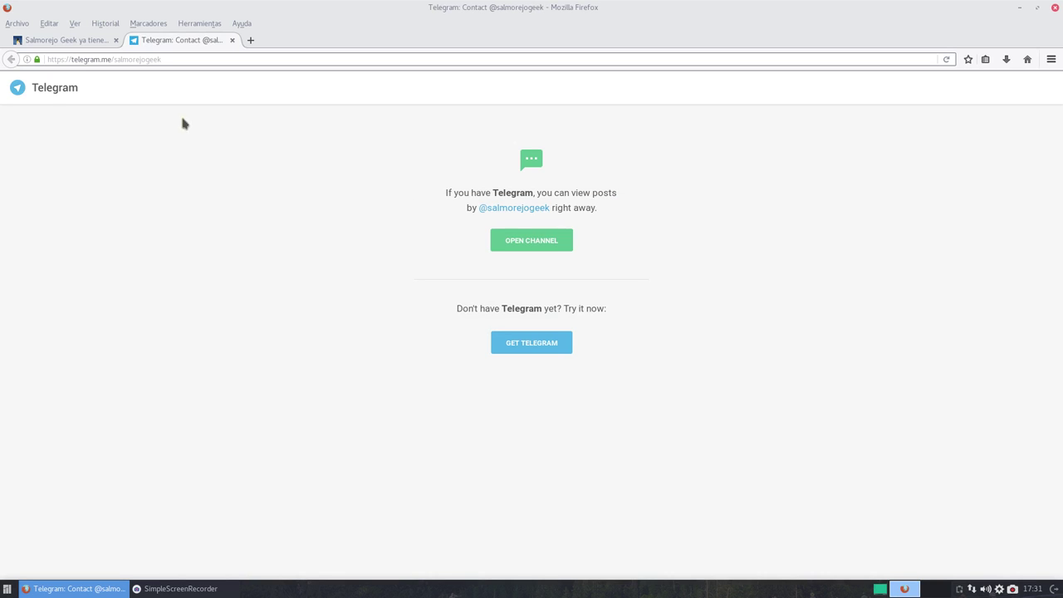
click(232, 40)
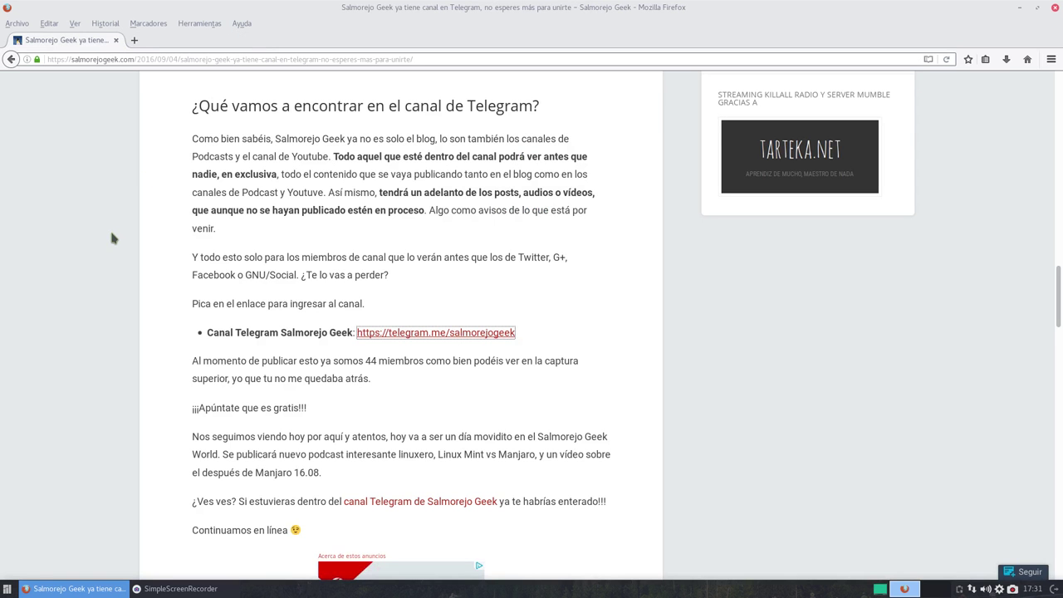
scroll(91, 299, down, 5)
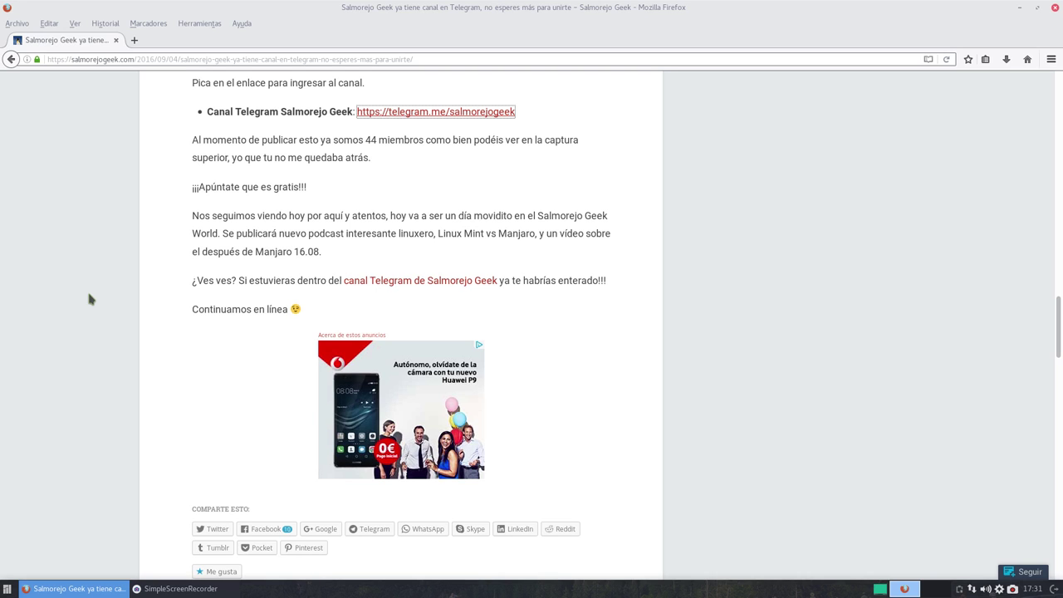
- Return to the Salmorejo Geek home page and scroll down to the font-rendering post
click(12, 59)
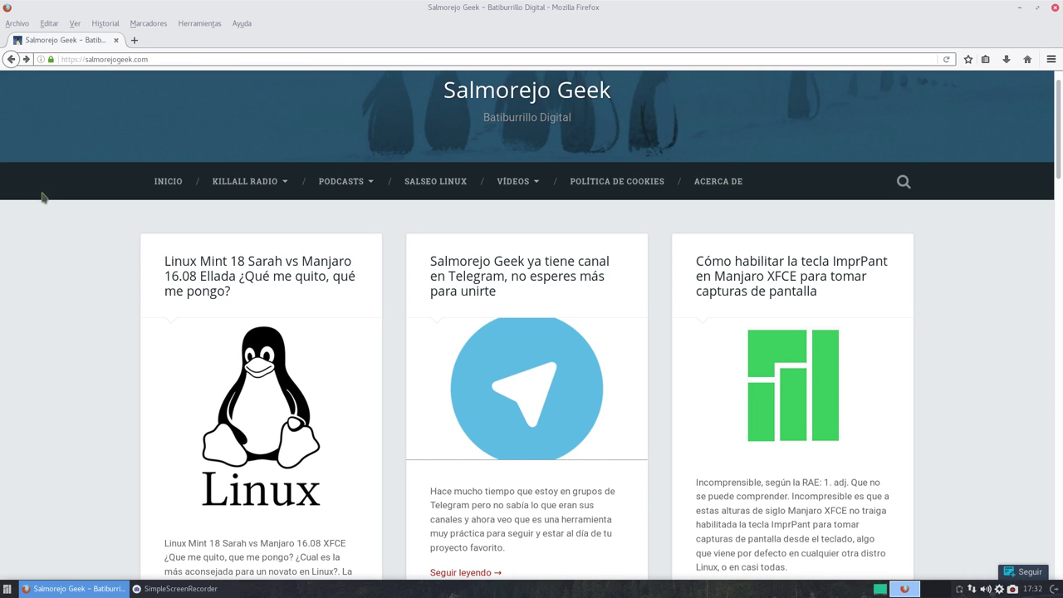
scroll(363, 257, down, 2)
scroll(305, 236, down, 3)
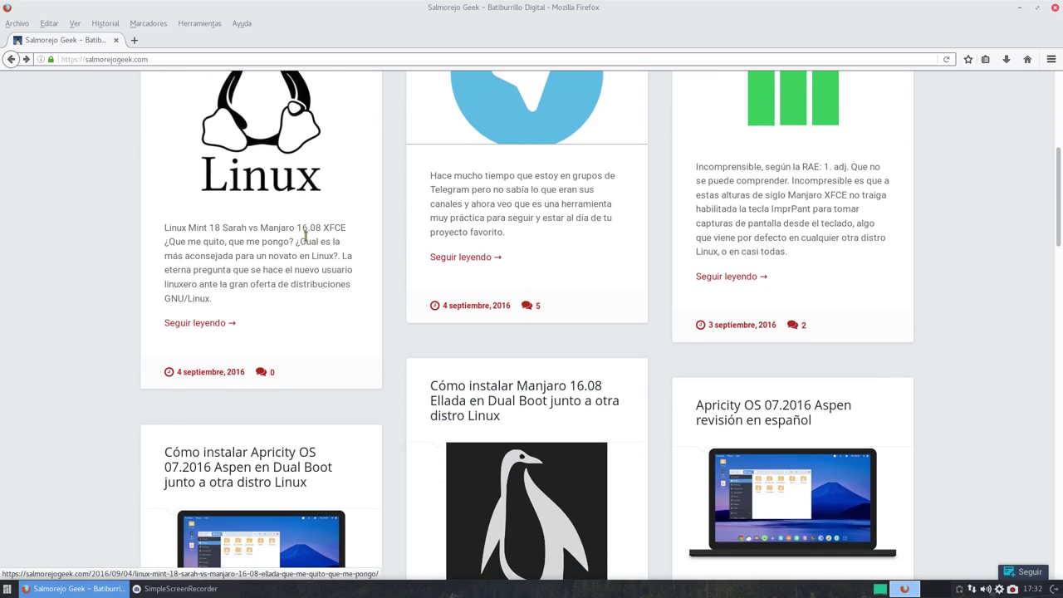
scroll(305, 237, down, 7)
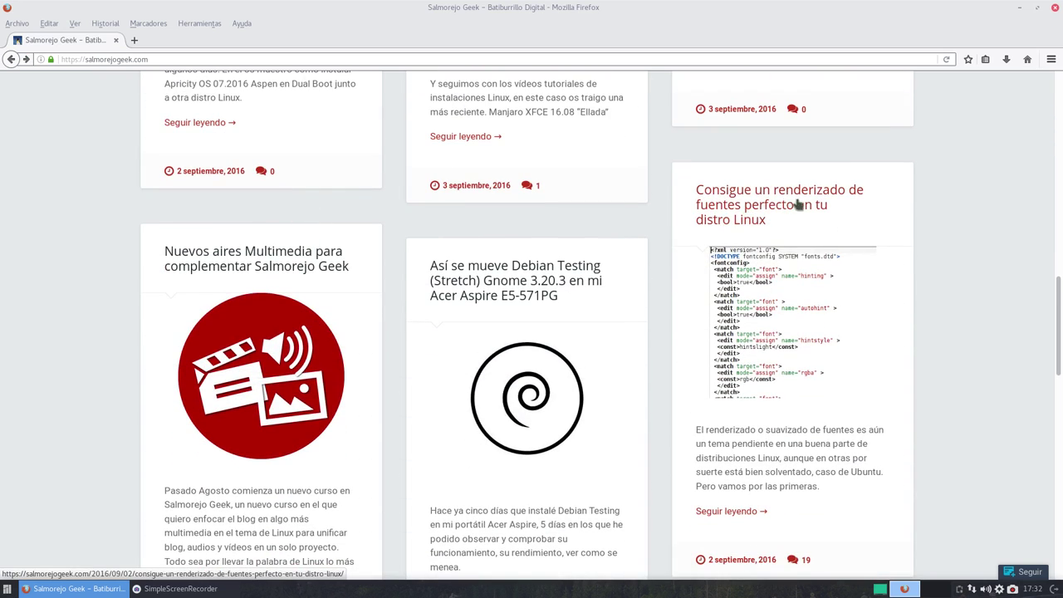
scroll(780, 224, down, 2)
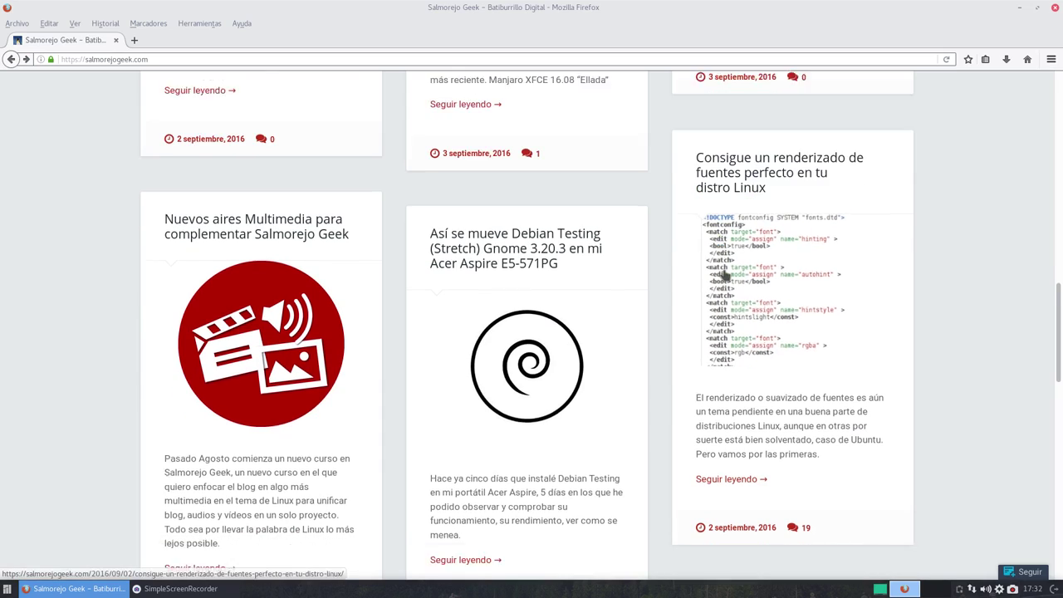
- Open "Consigue un renderizado de fuentes perfecto en tu distro Linux" and scroll to its fonts.conf instructions
click(776, 244)
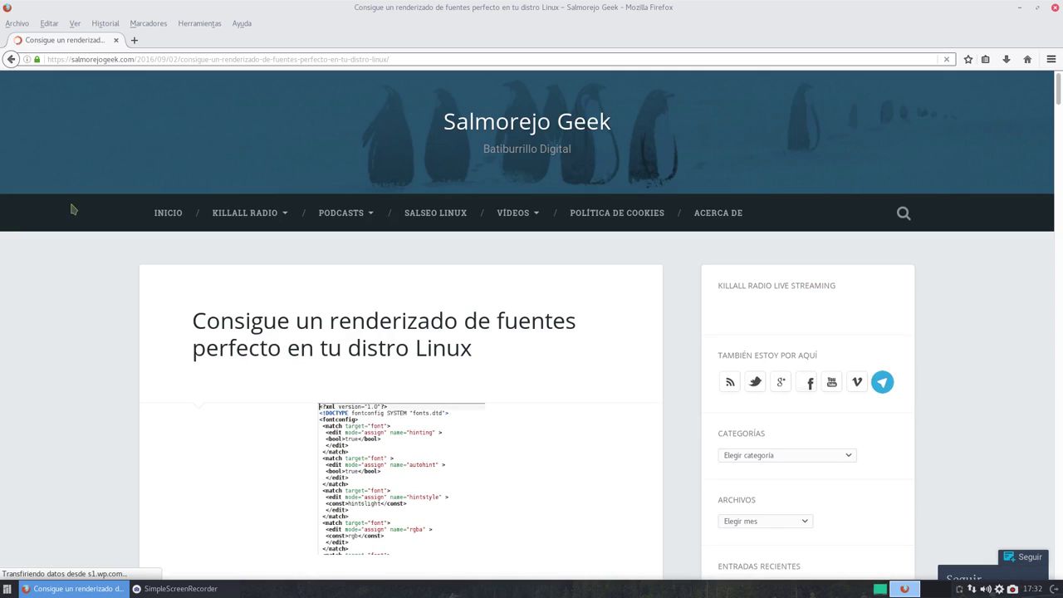
scroll(76, 274, down, 10)
scroll(330, 297, down, 15)
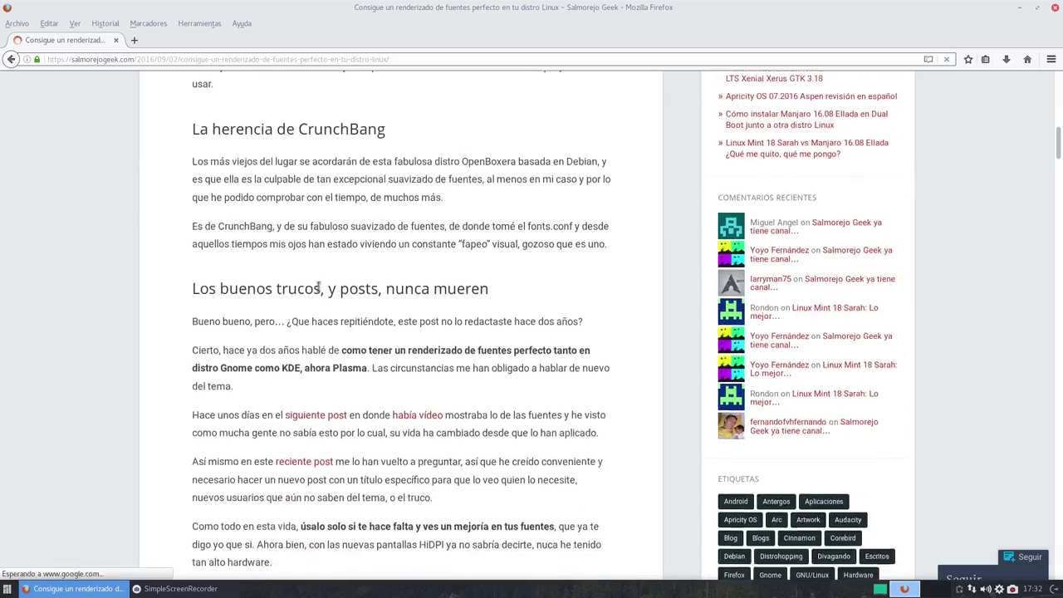
scroll(271, 359, down, 4)
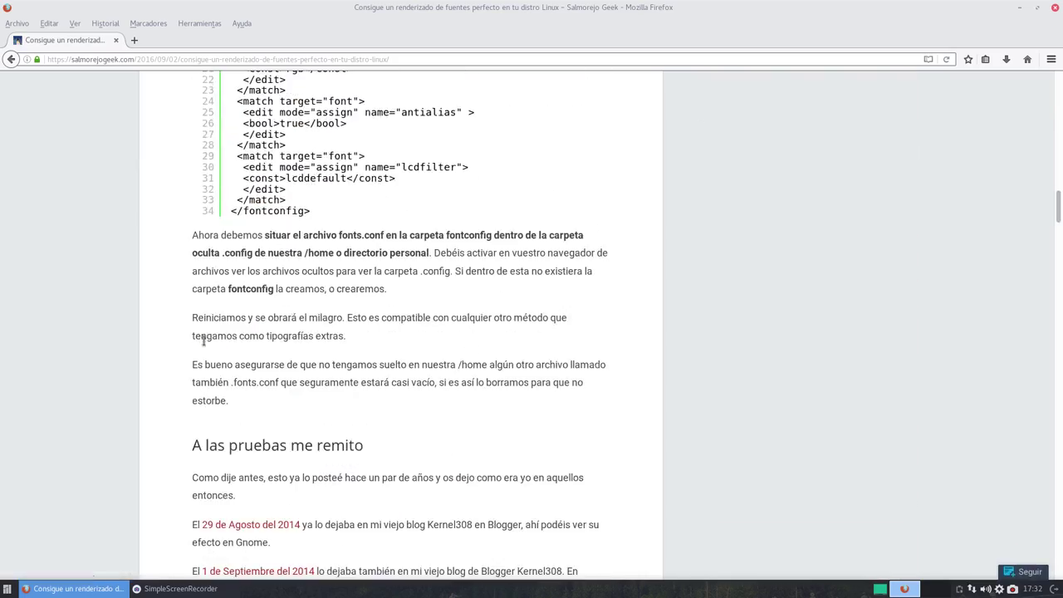